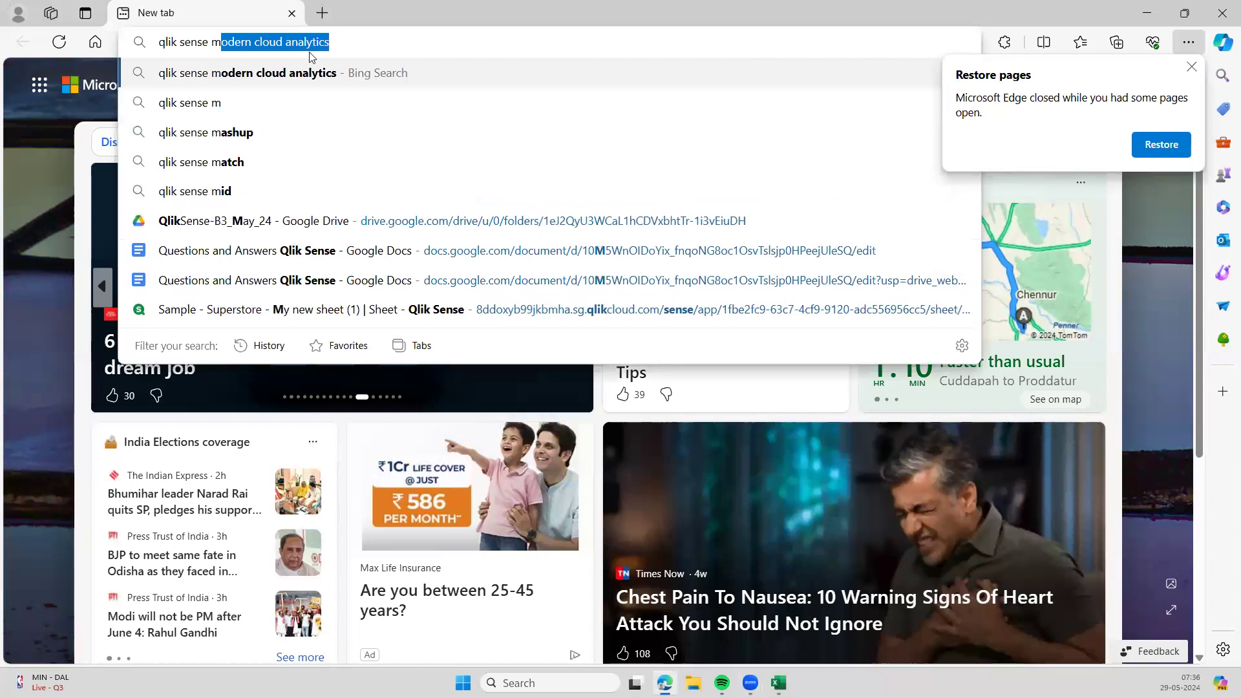
- Search Bing for 'qlik sense modern cloud analytics' and open the Qlik Sense | Modern Analytics result
left_click(311, 73)
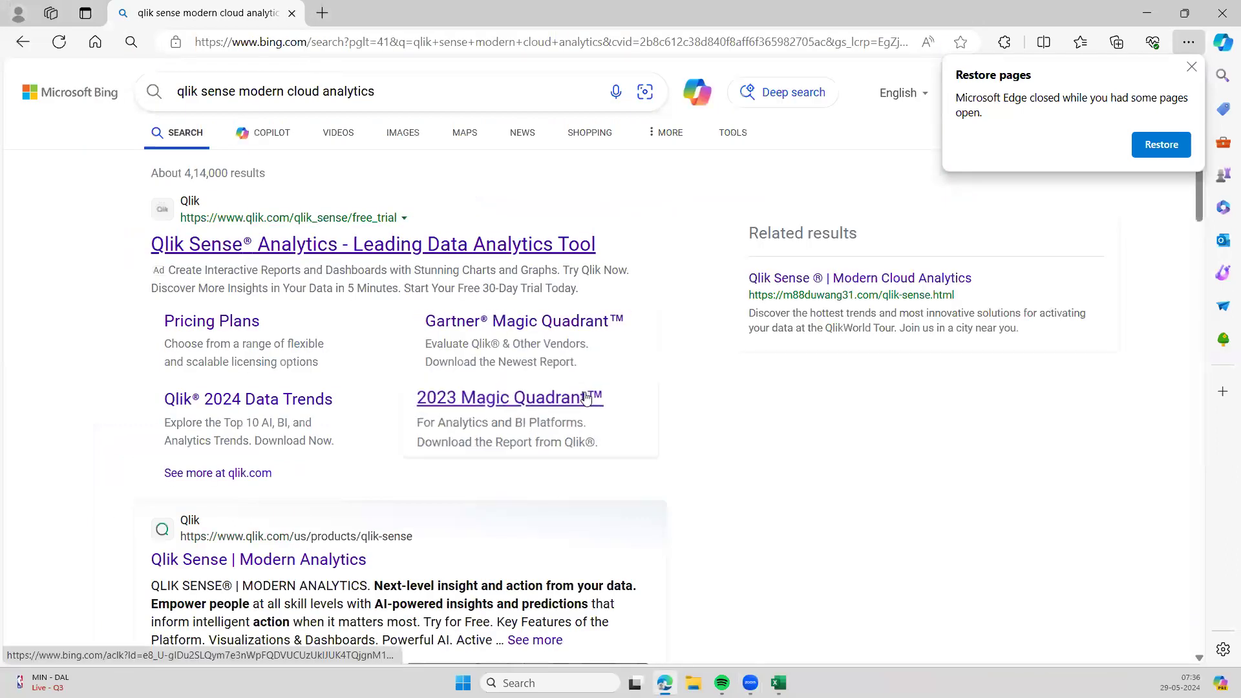
scroll(585, 397, "down", 3)
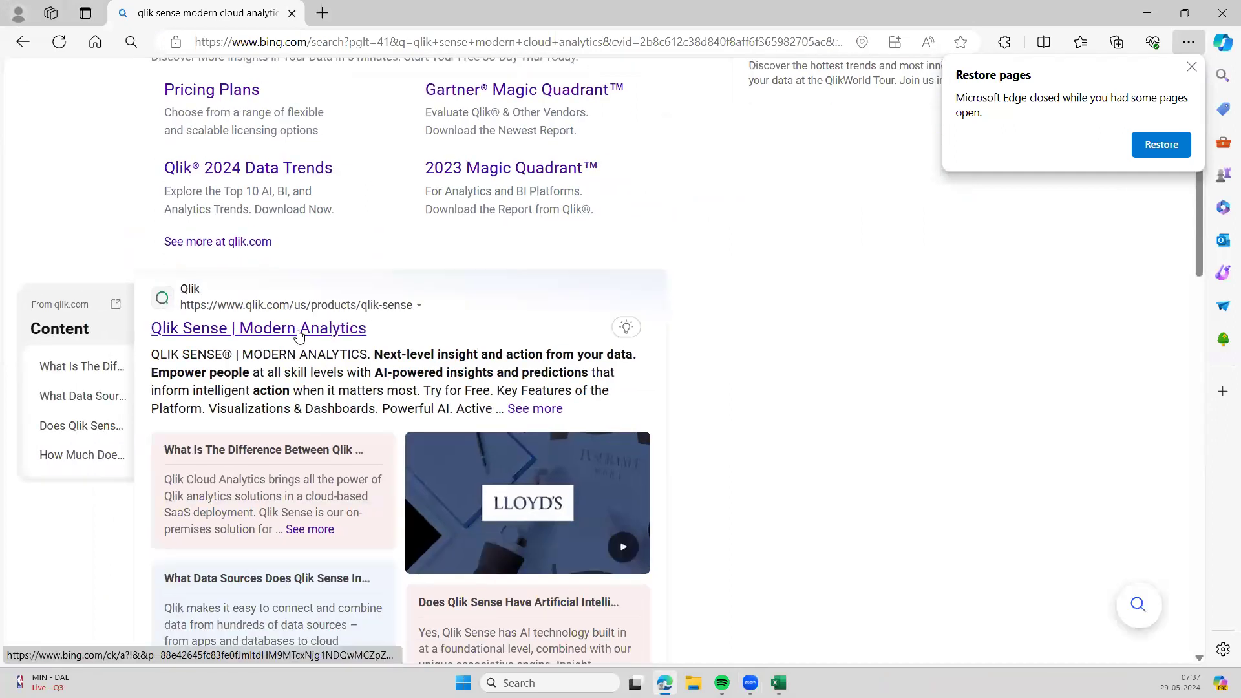
left_click(334, 333)
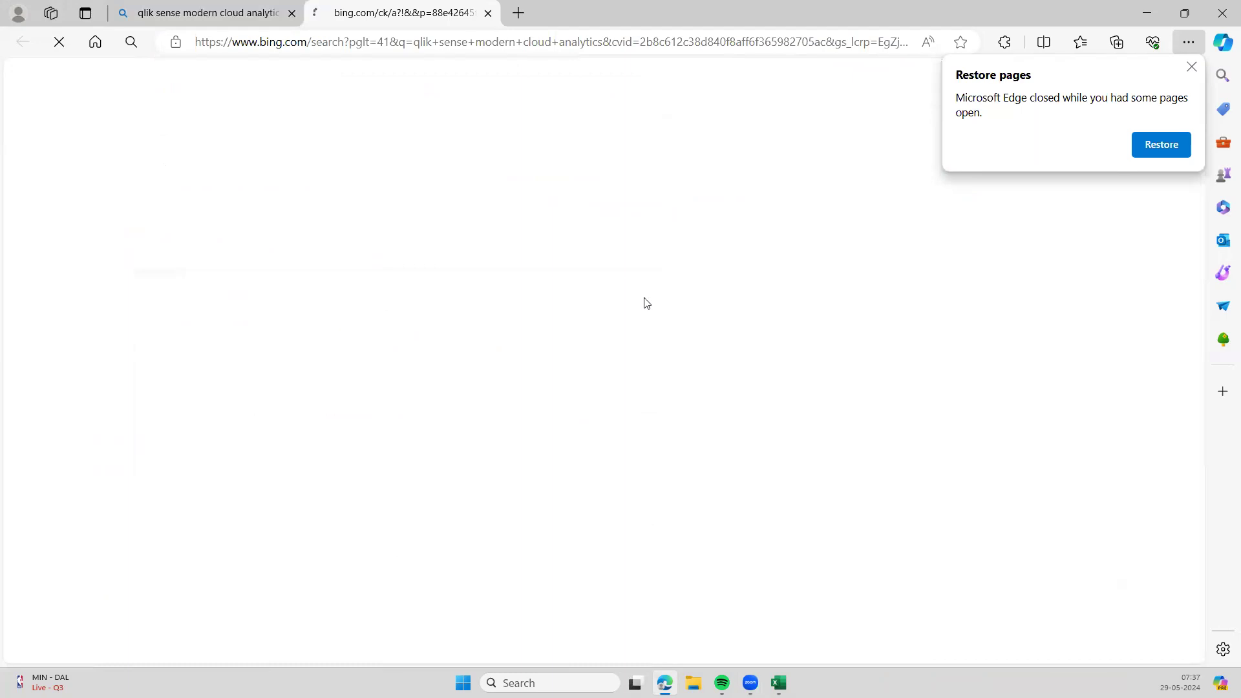
- Dismiss the Restore pages popup and choose Qlik Cloud from the LOGIN menu
left_click(1192, 66)
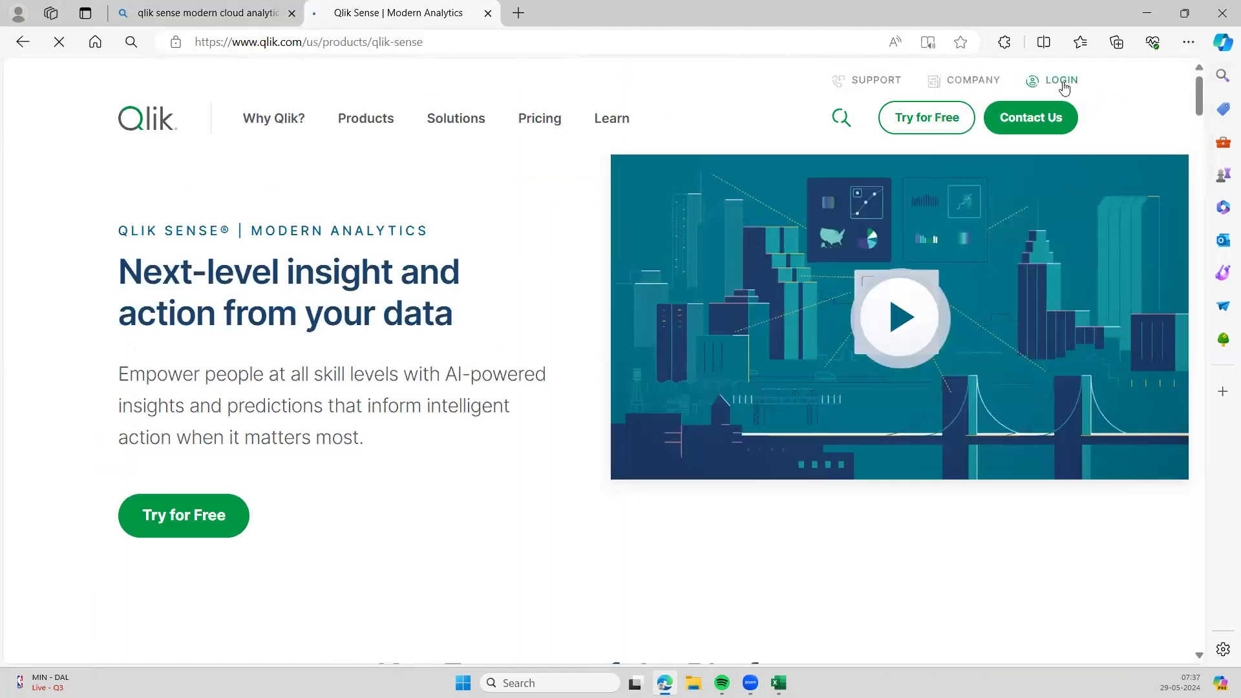
left_click(1063, 84)
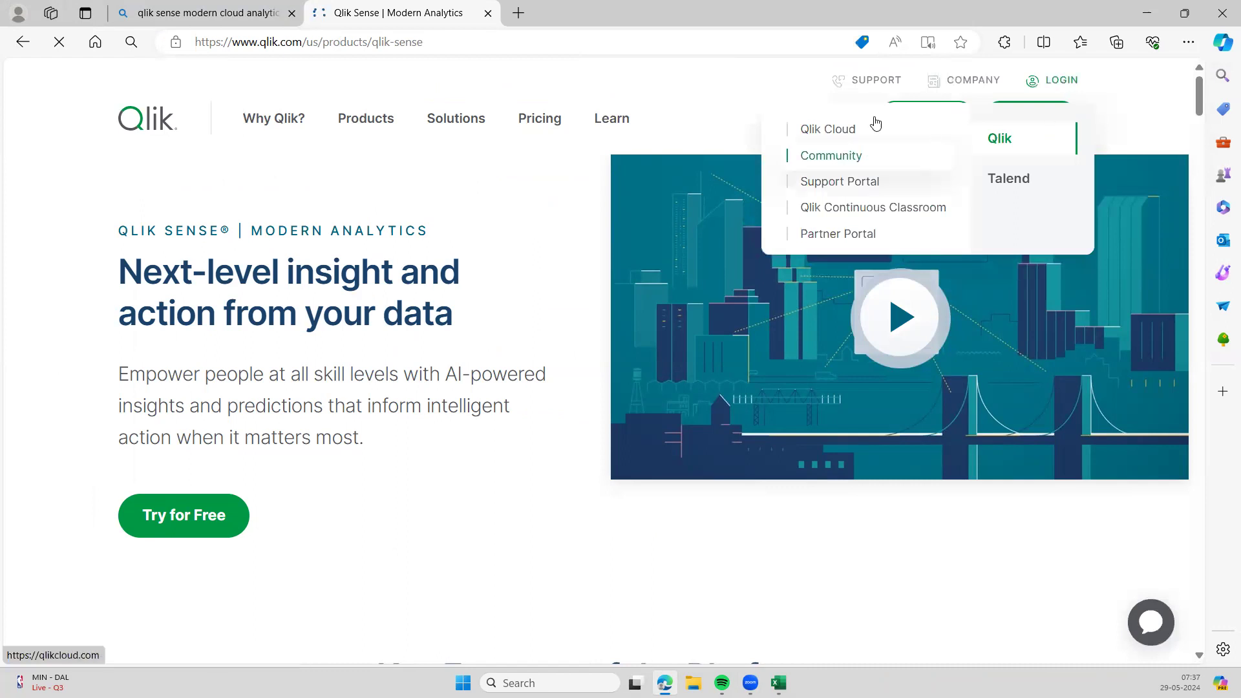
left_click(854, 131)
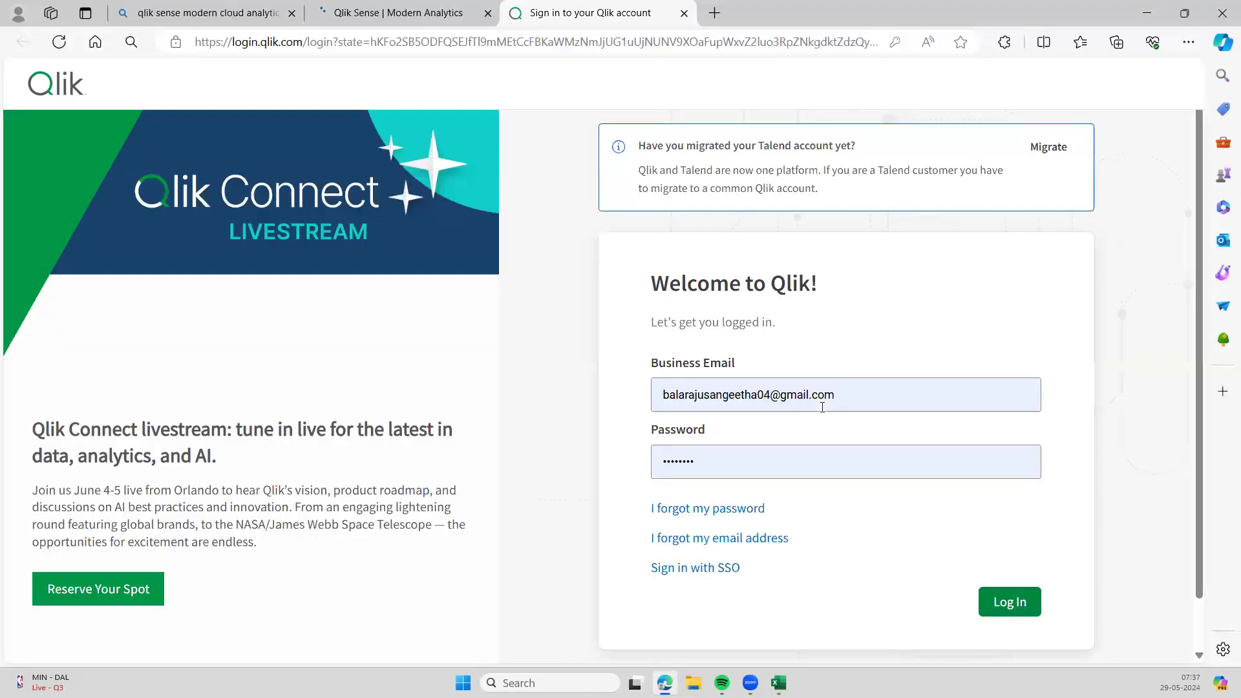
- Replace the business email with a saved one, enter the password and submit
triple_click(864, 400)
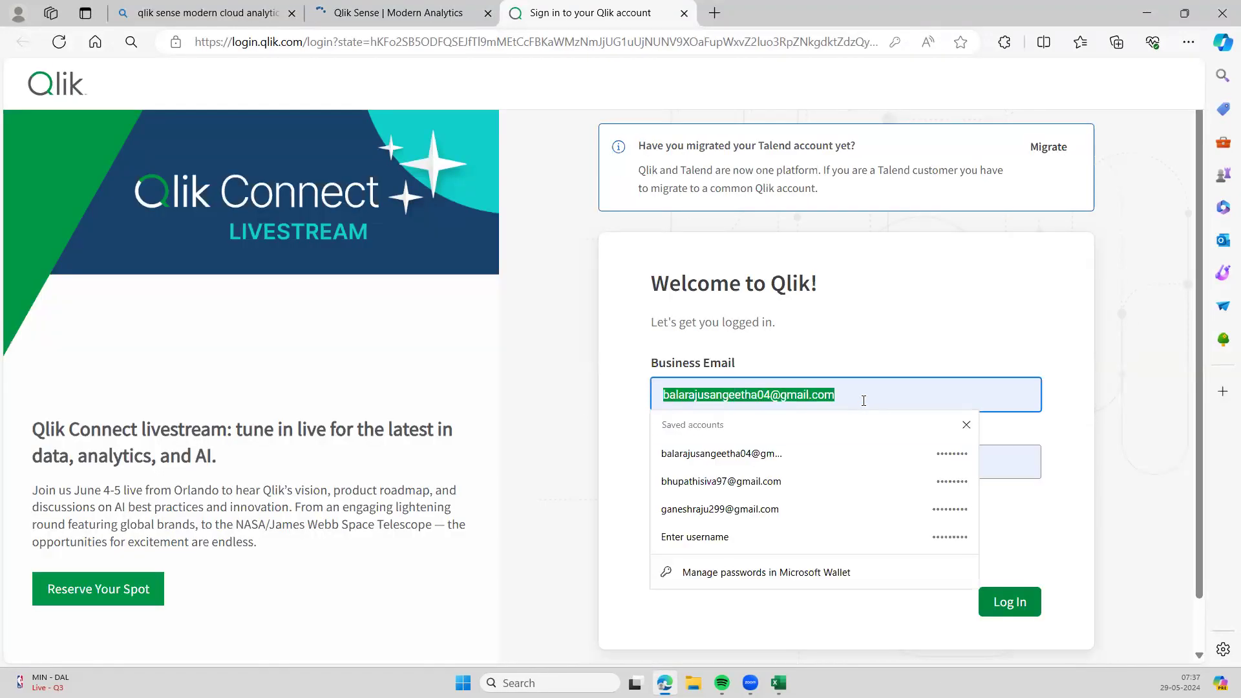
key("BackSpace")
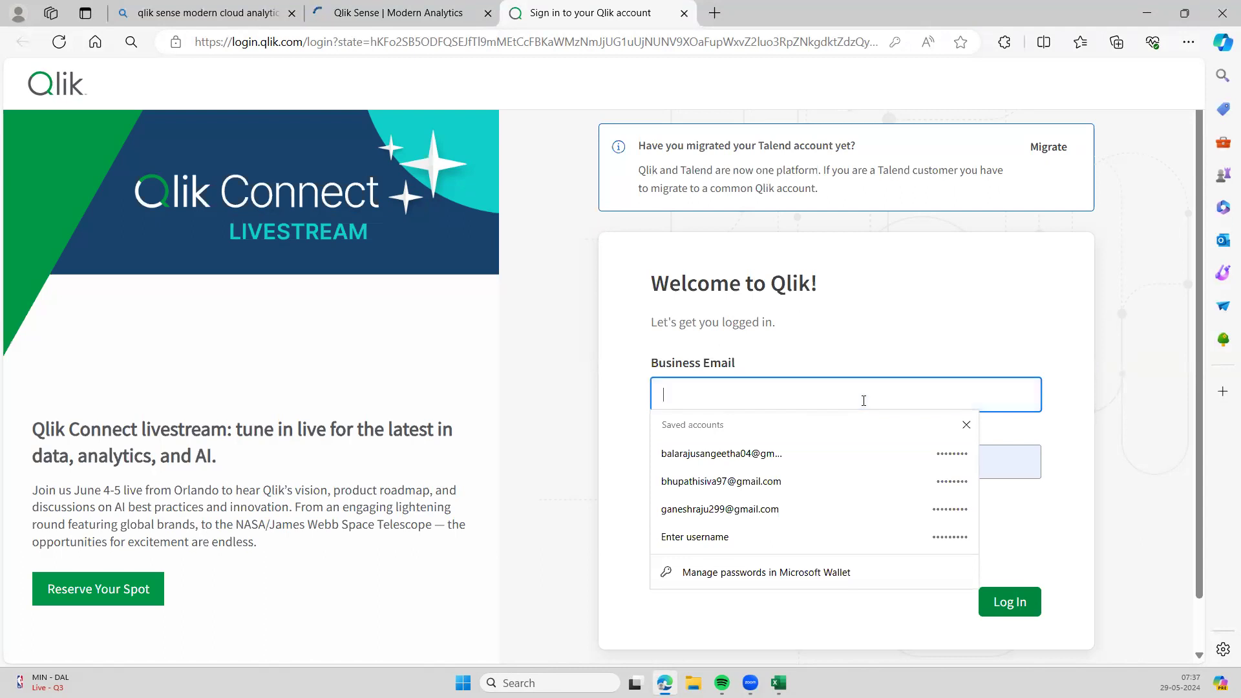
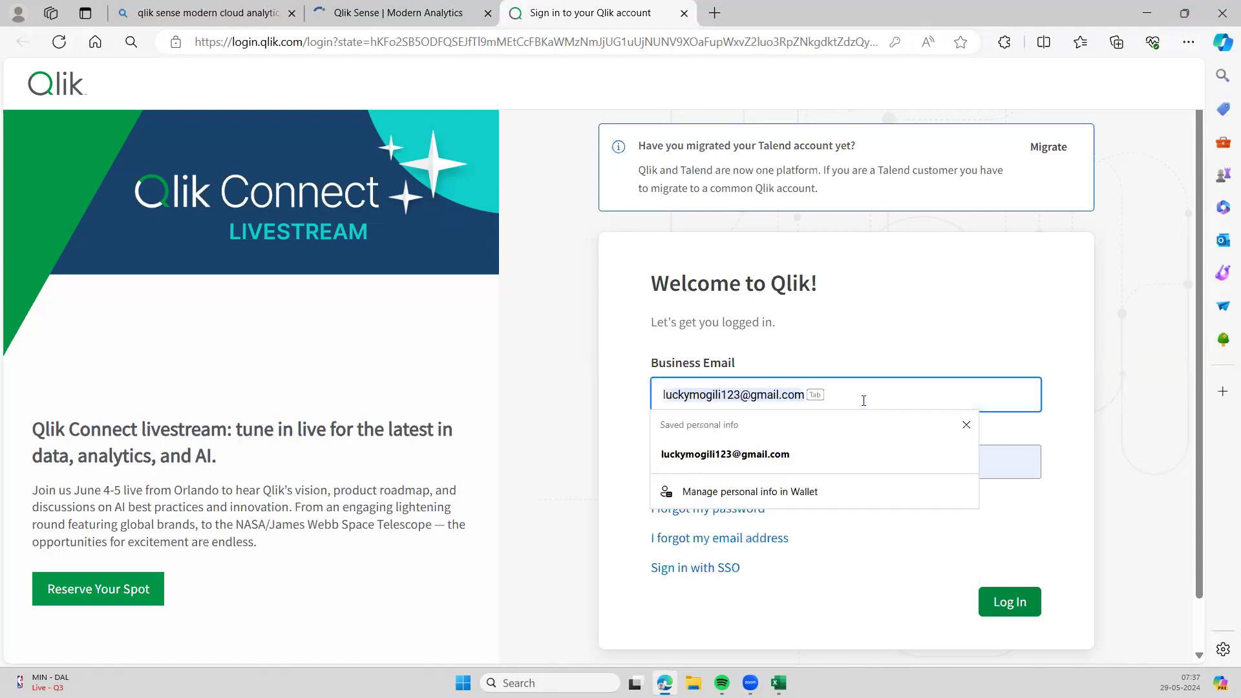
left_click(788, 454)
left_click(759, 459)
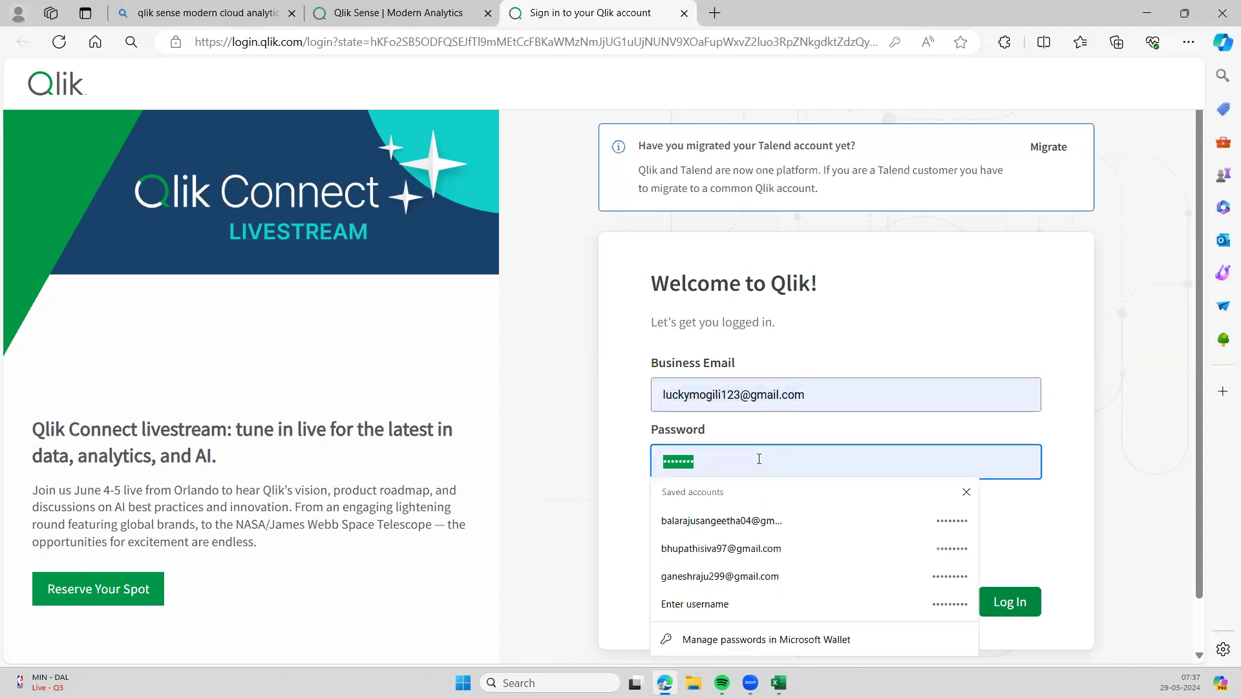
key("BackSpace")
type("•••••")
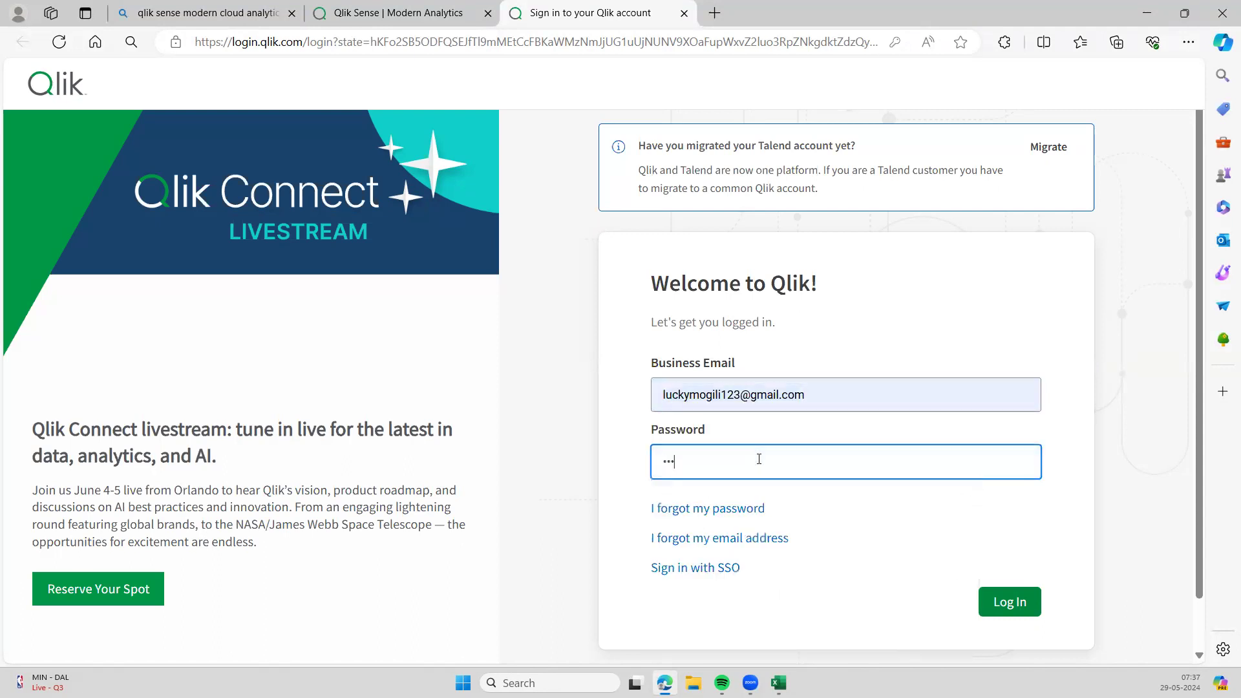
type("•••")
left_click(1012, 602)
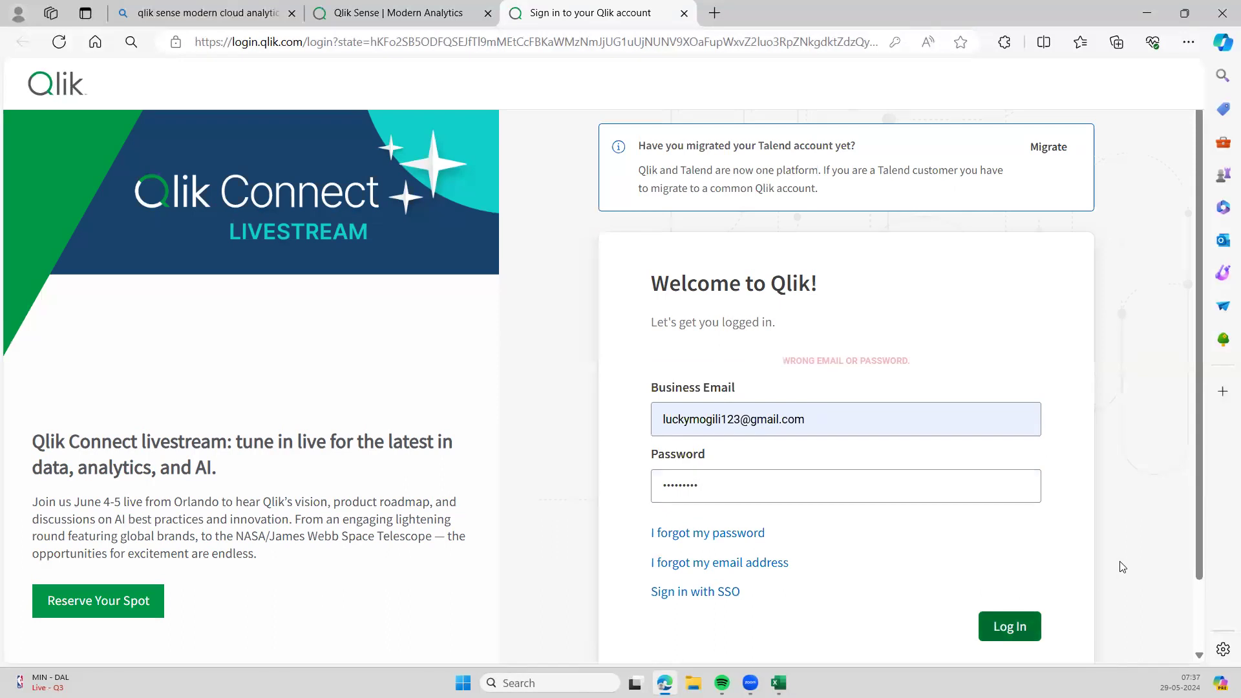
- Re-enter the password twice after 'Wrong email or password' errors and retry logging in
left_click(909, 488)
key("ctrl+a")
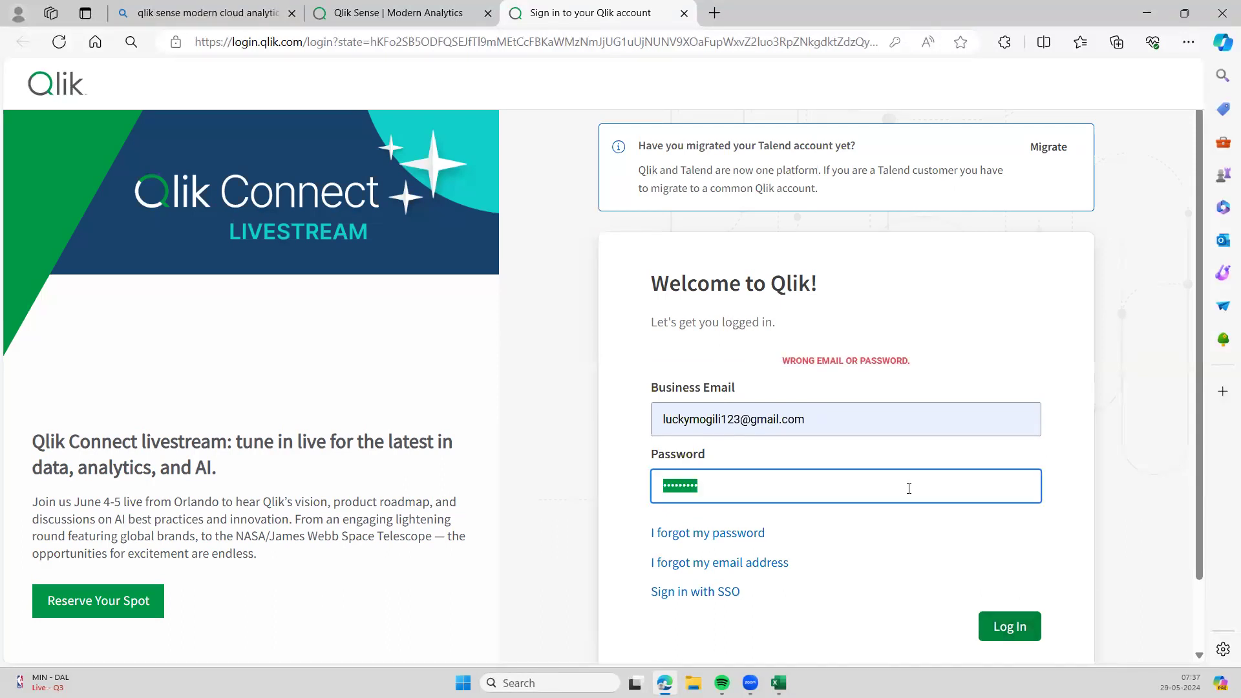
key("BackSpace")
type("•••••••••")
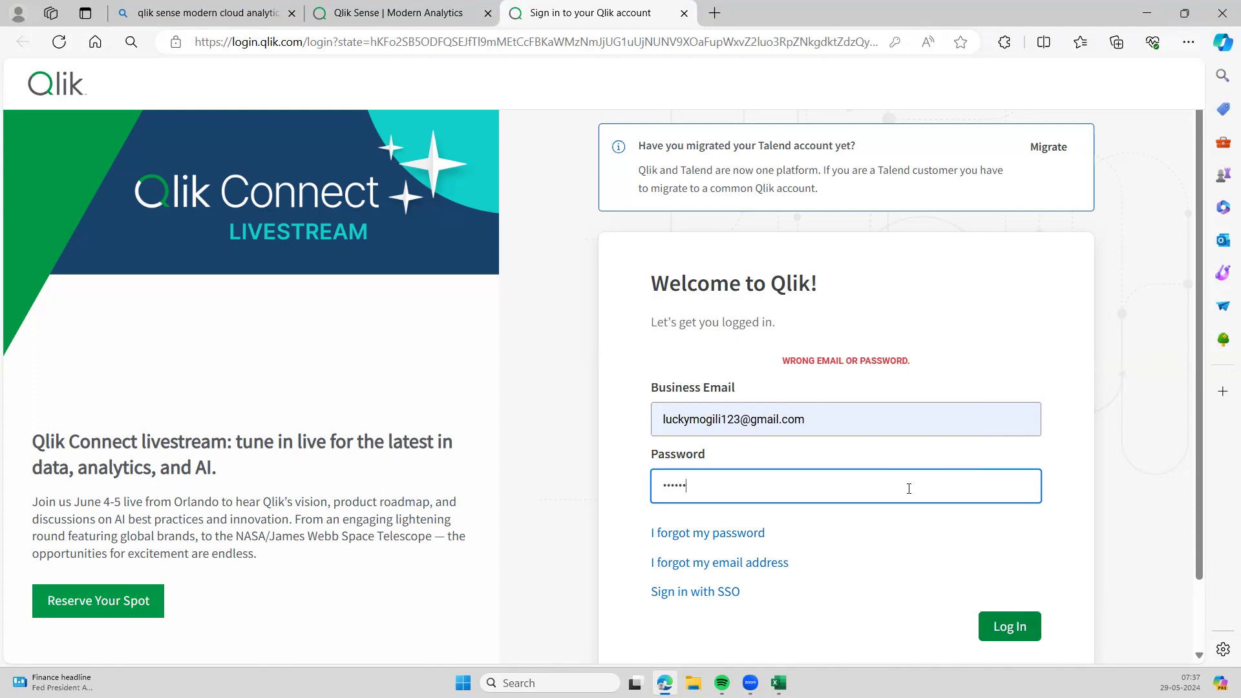
left_click(1028, 637)
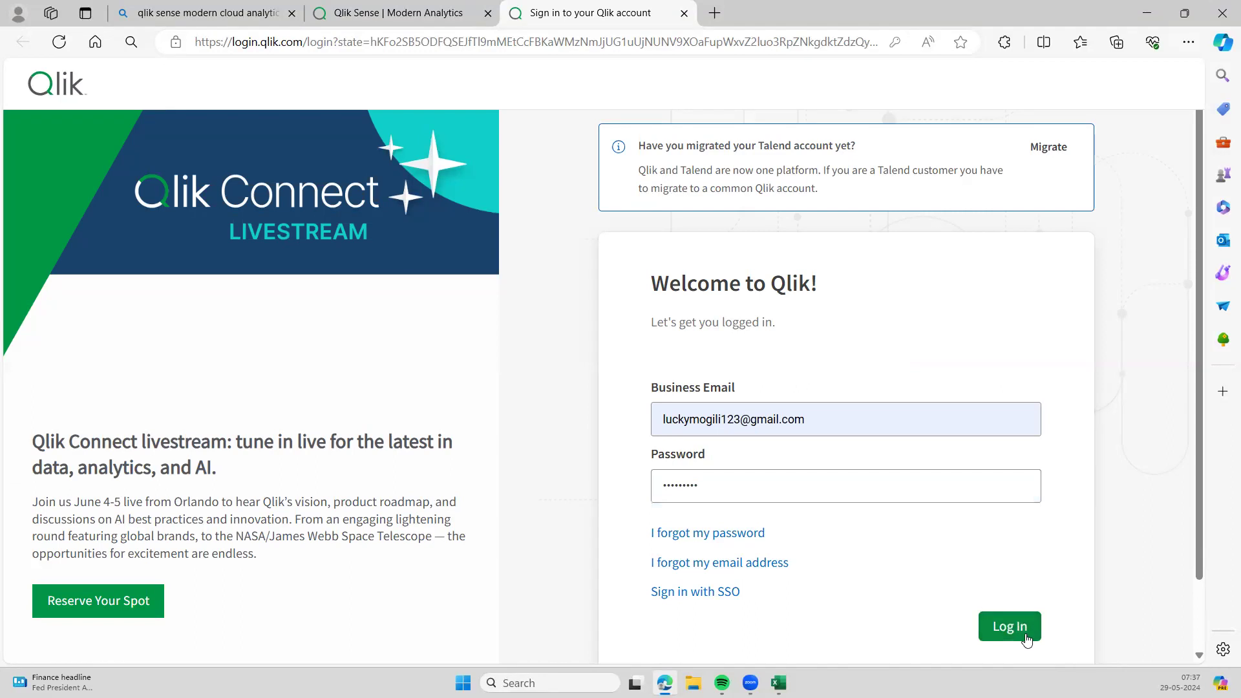
left_click(859, 479)
key("ctrl+a")
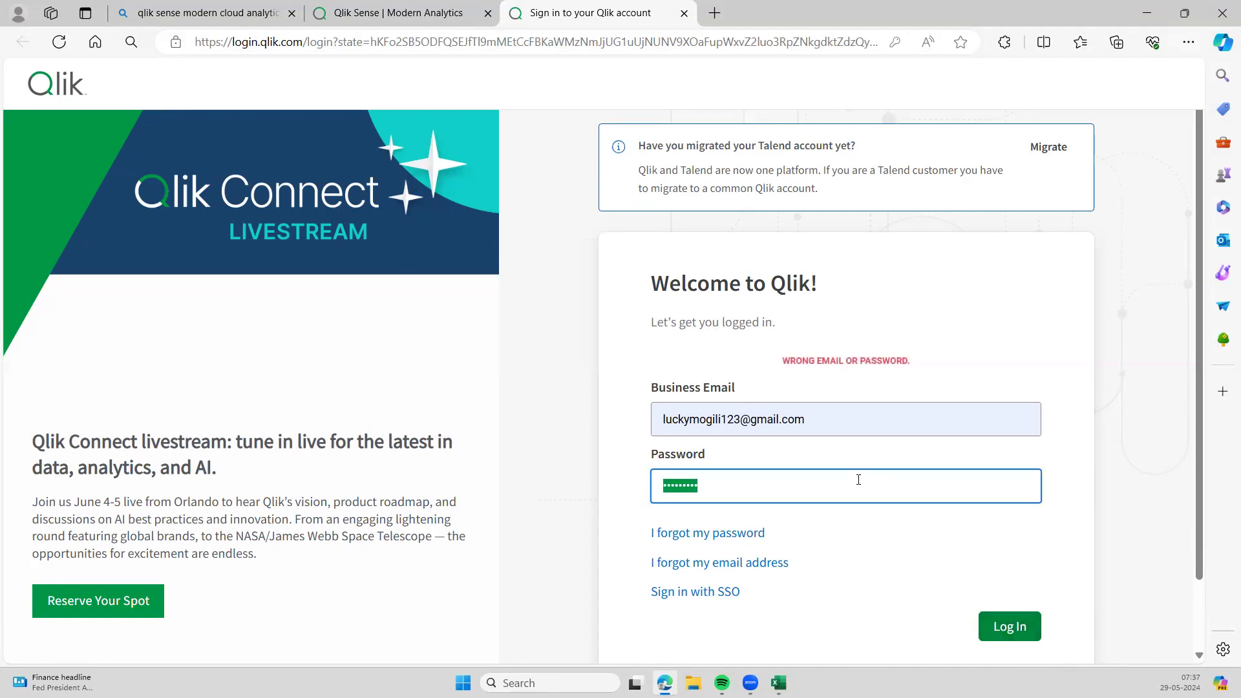
key("BackSpace")
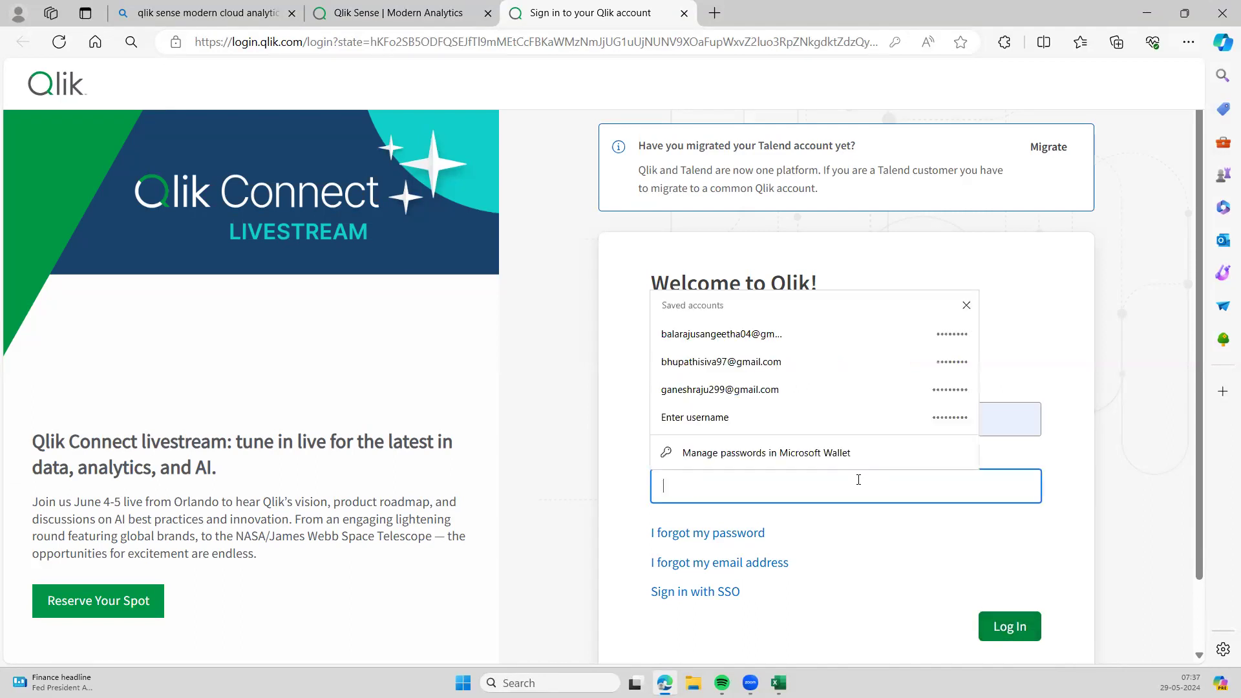
type("********")
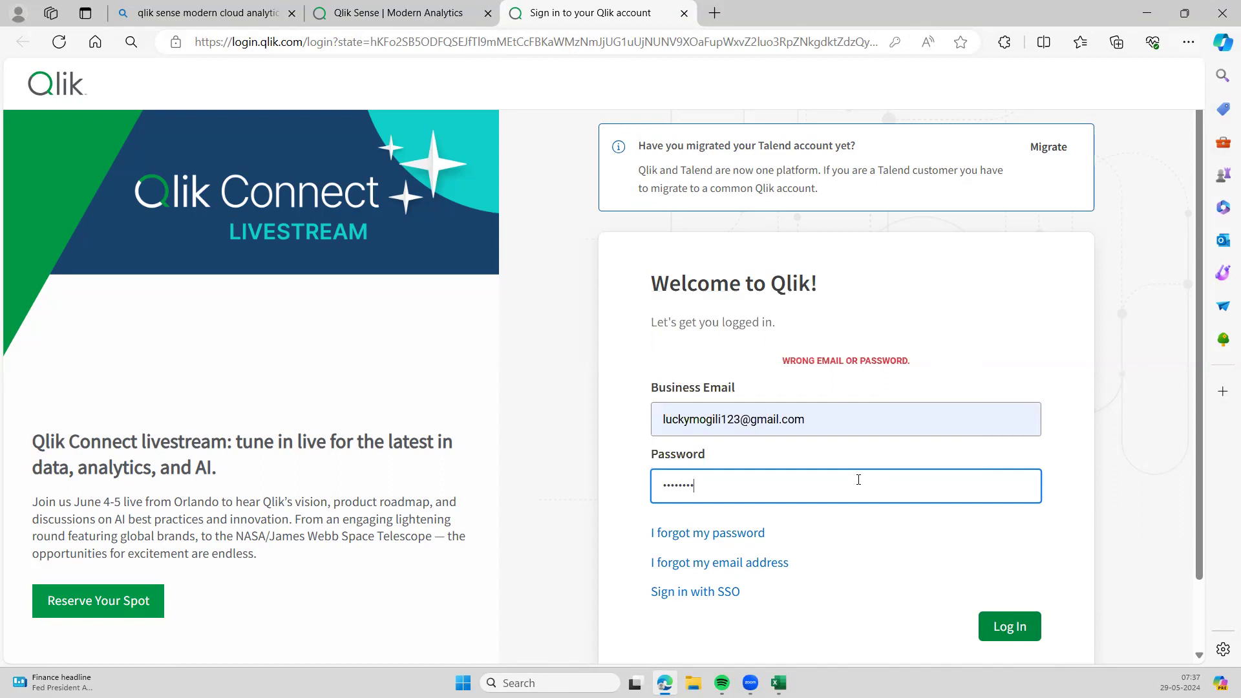
left_click(1017, 633)
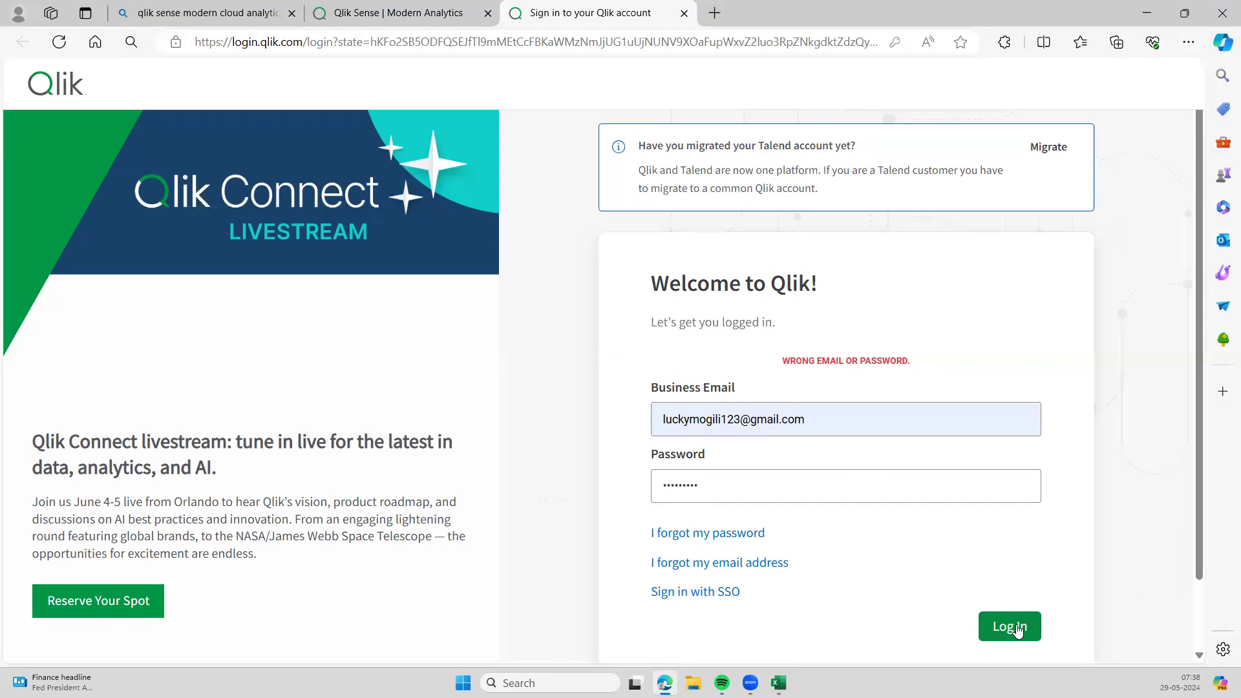
- Enter the corrected password and complete the Qlik Cloud sign-in
double_click(883, 495)
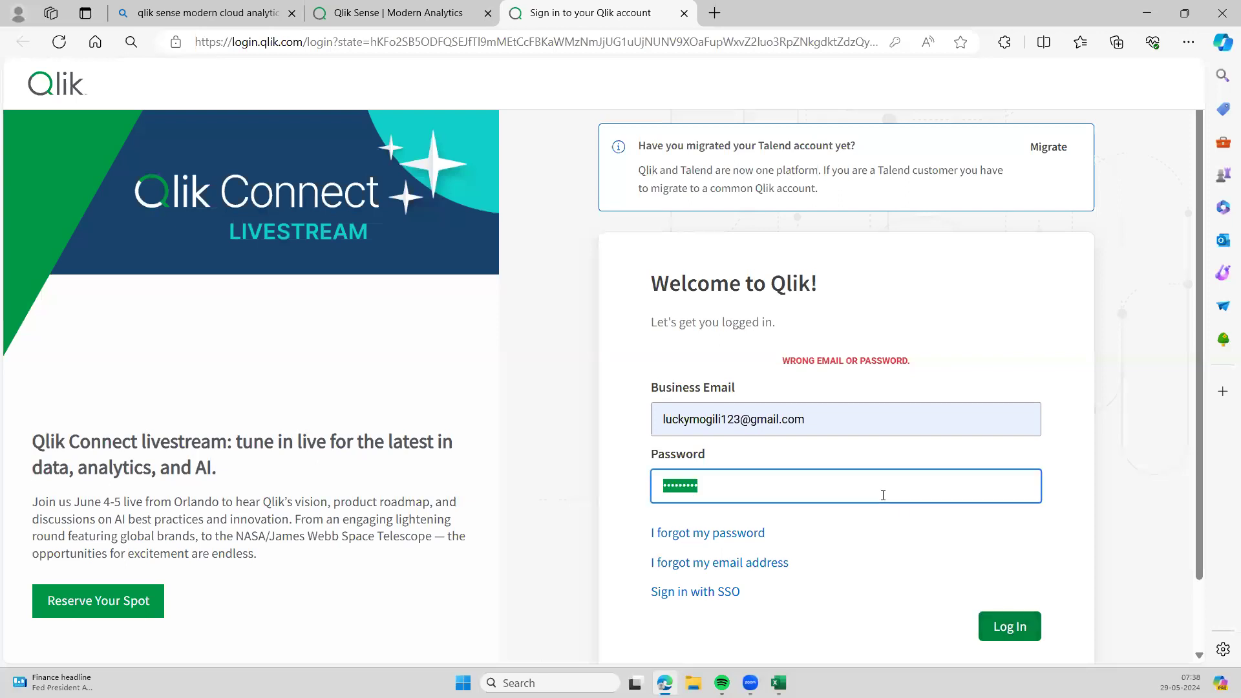
key("BackSpace")
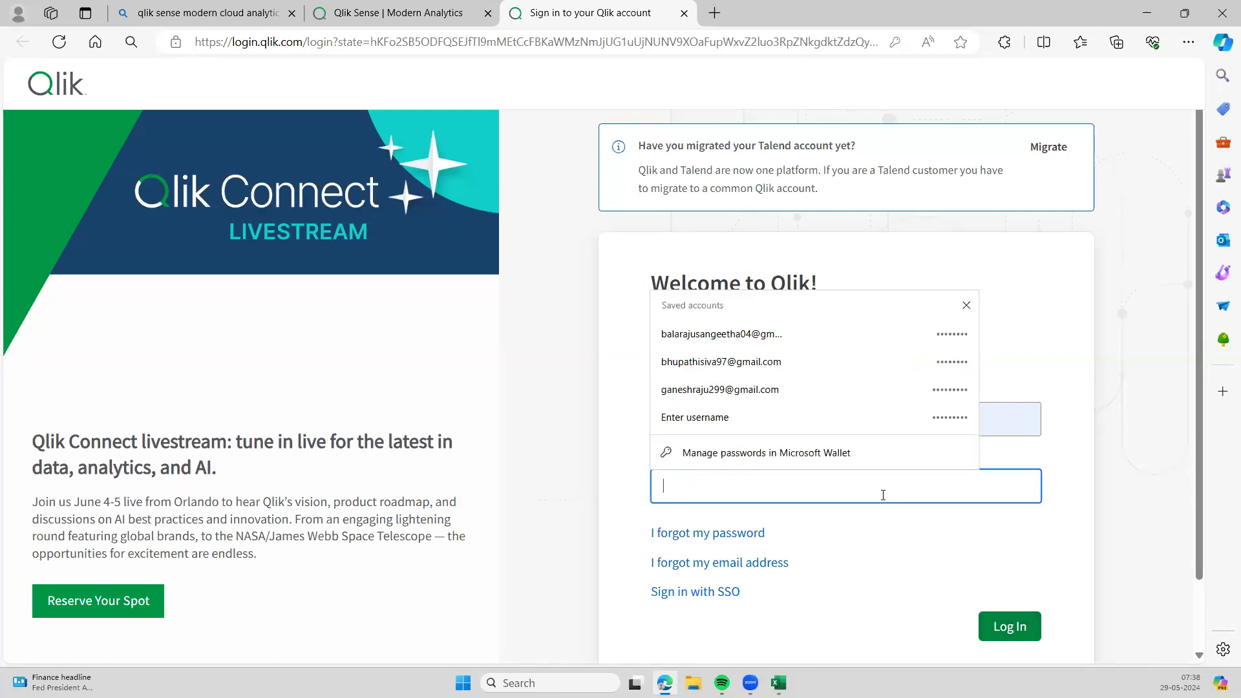
type("•••••")
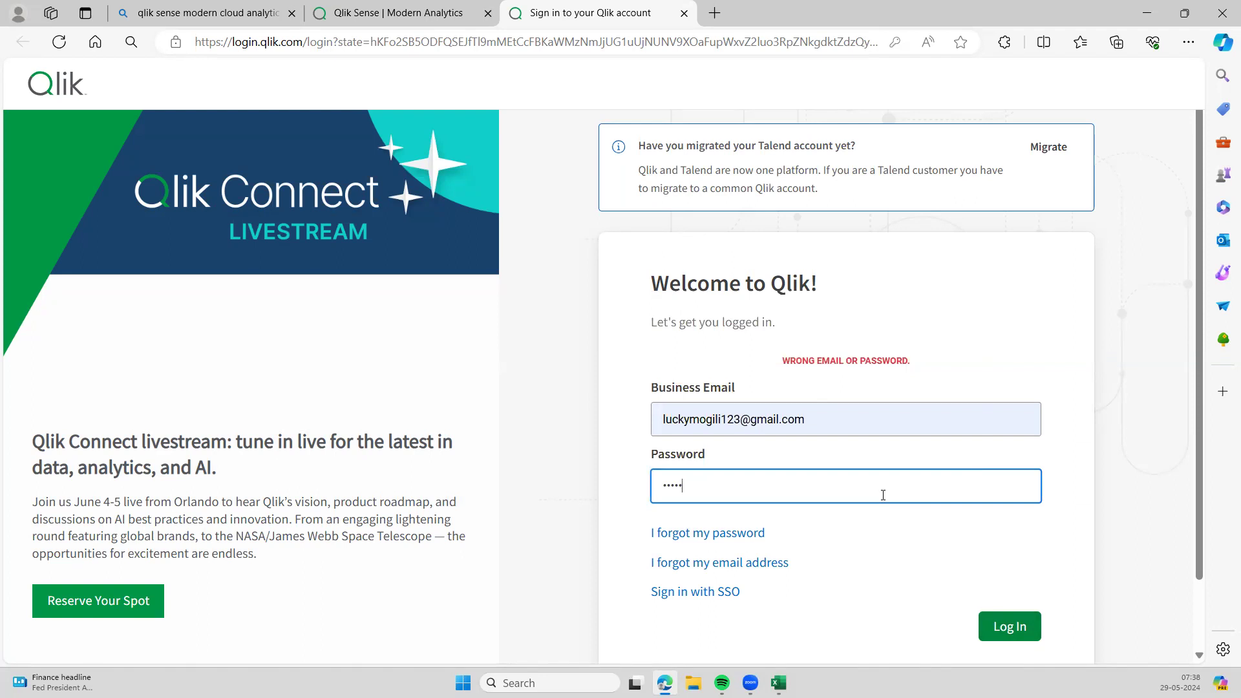
type("••••")
left_click(1014, 628)
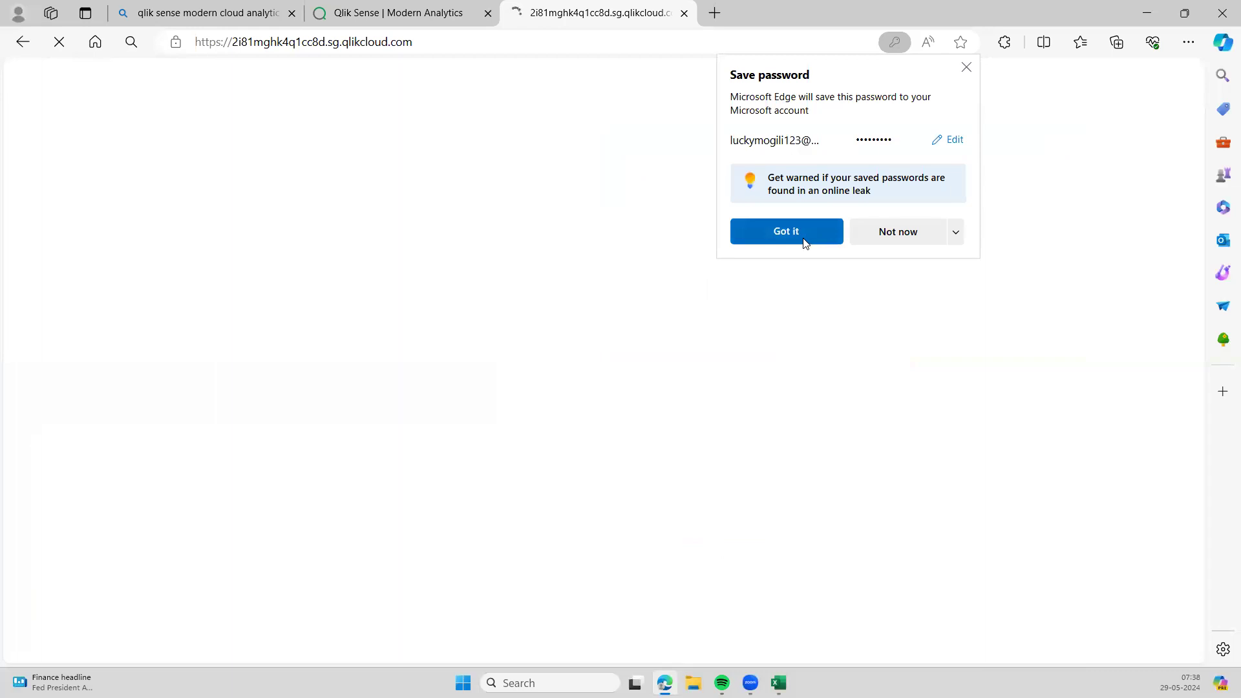
- Dismiss Edge's Save password prompt and review the Recently used items on Home
left_click(786, 234)
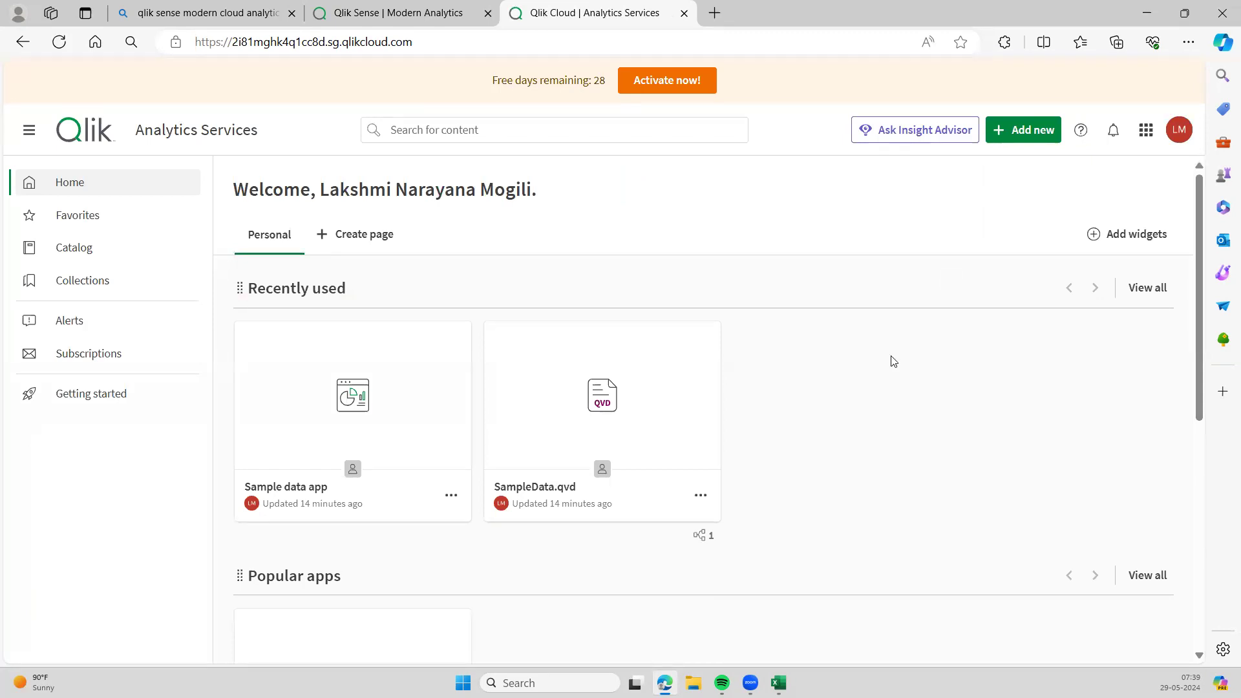
scroll(866, 372, "down", 1)
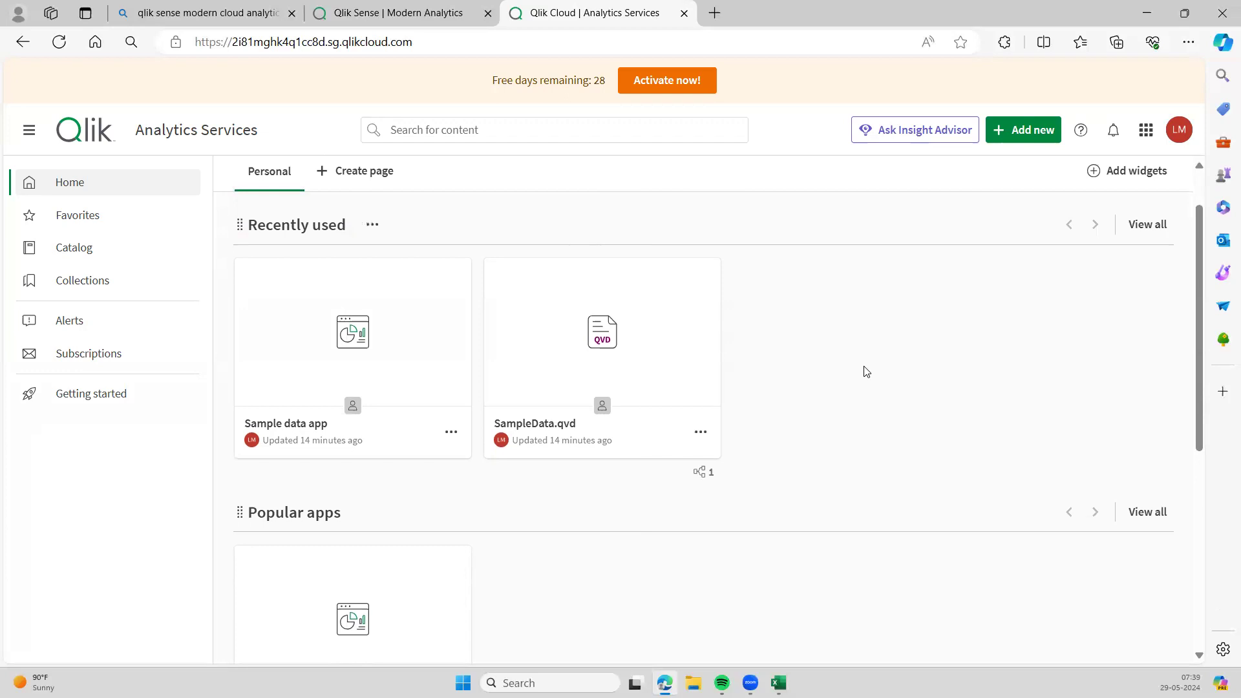
scroll(867, 371, "up", 1)
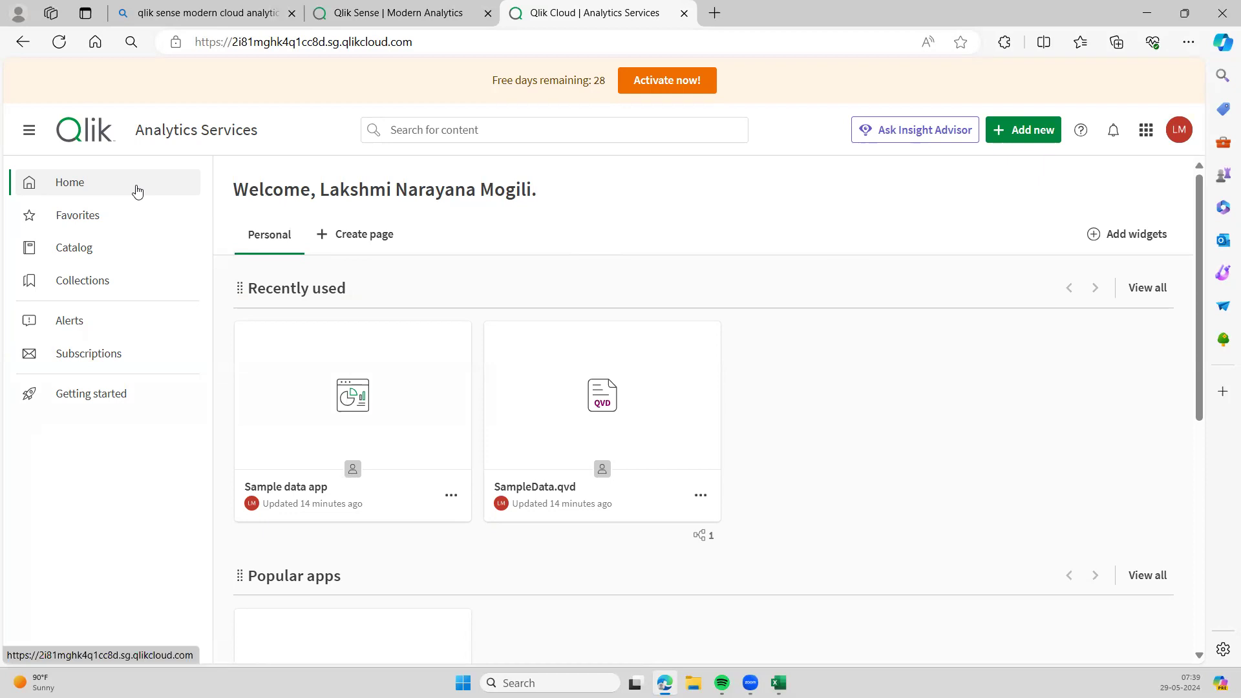
- Browse the getting started page, then return Home and open the Add new menu
left_click(112, 399)
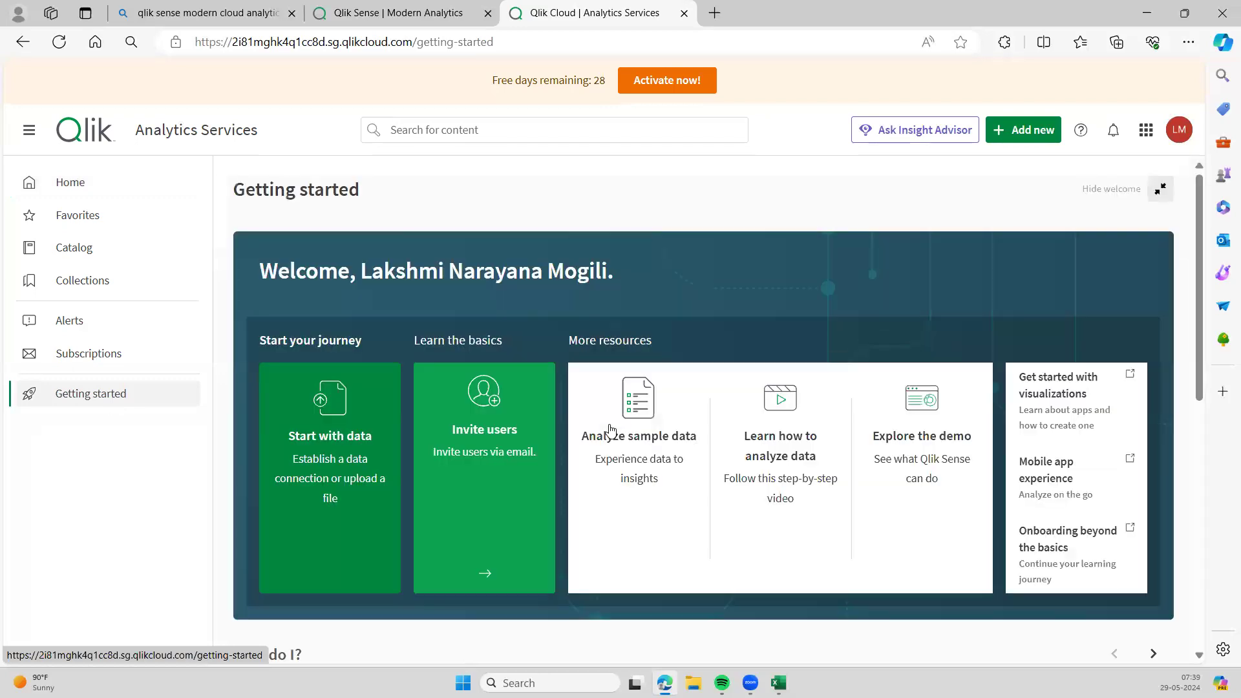
scroll(690, 421, "down", 6)
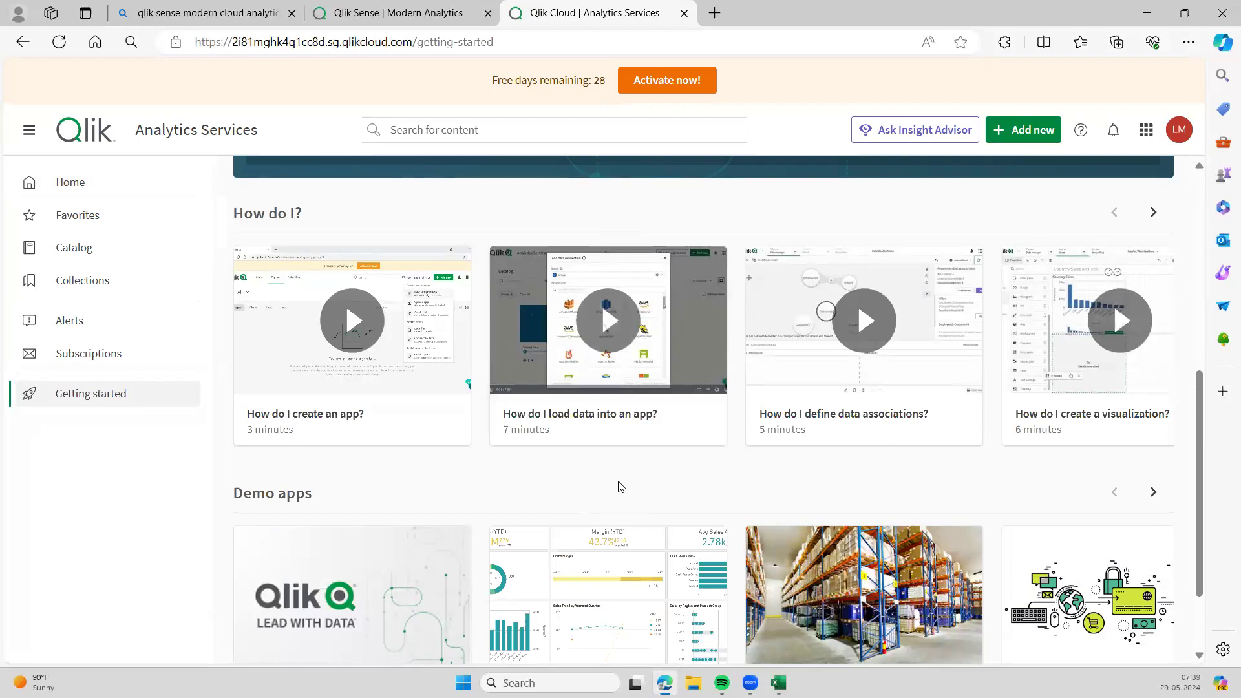
scroll(621, 487, "down", 1)
scroll(620, 487, "up", 1)
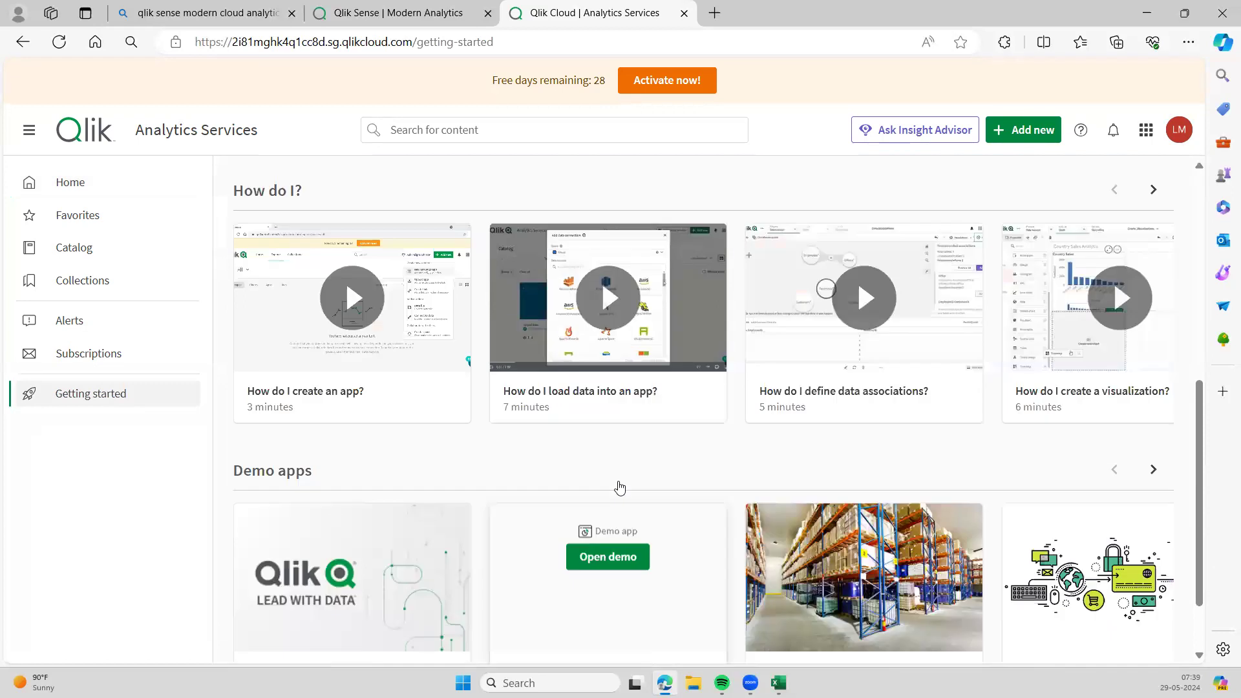
scroll(134, 170, "up", 7)
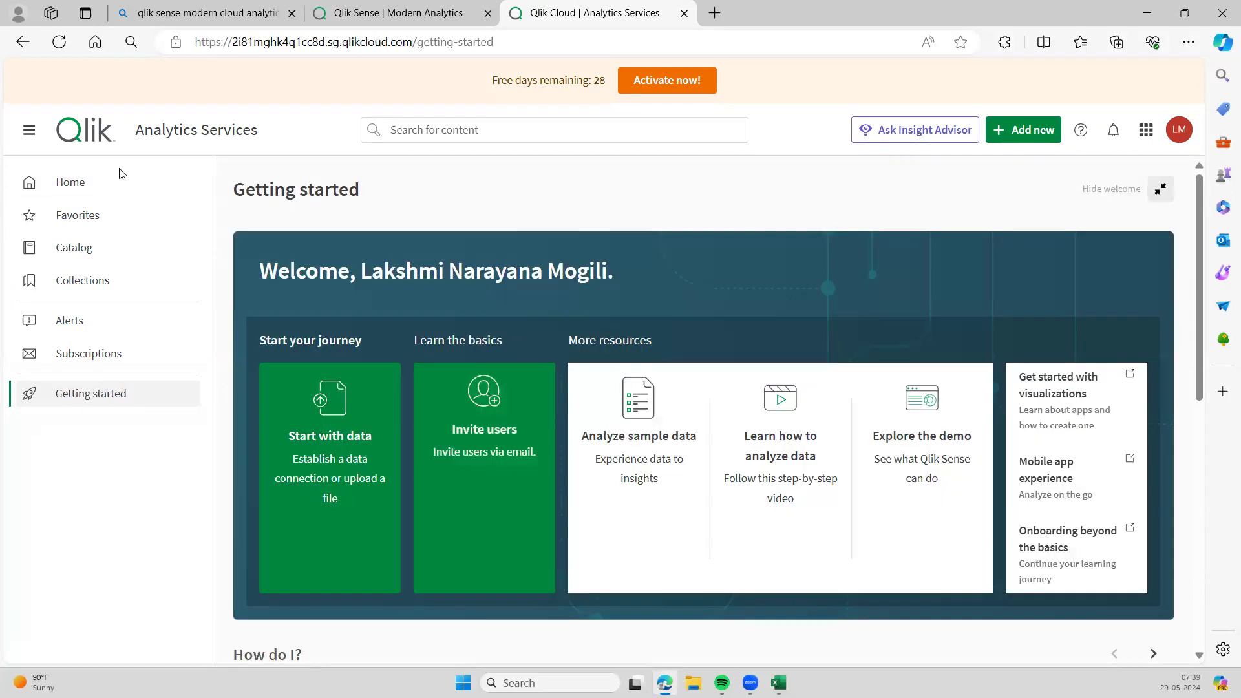
left_click(123, 194)
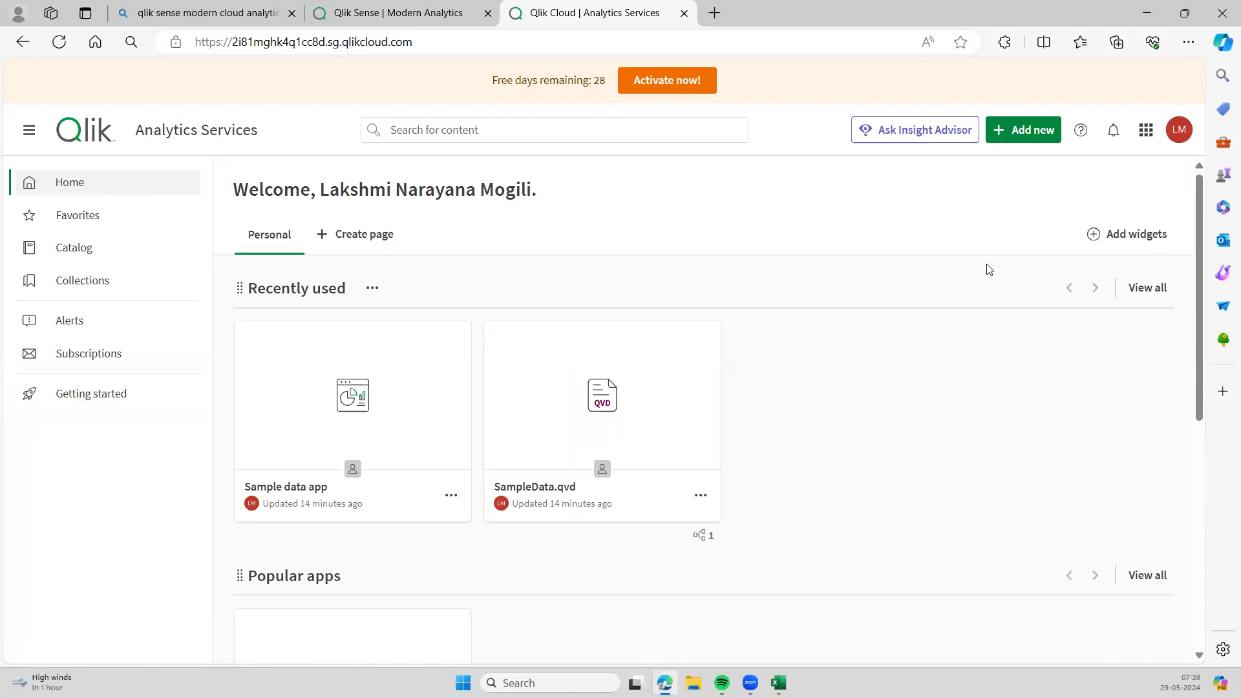
left_click(1003, 132)
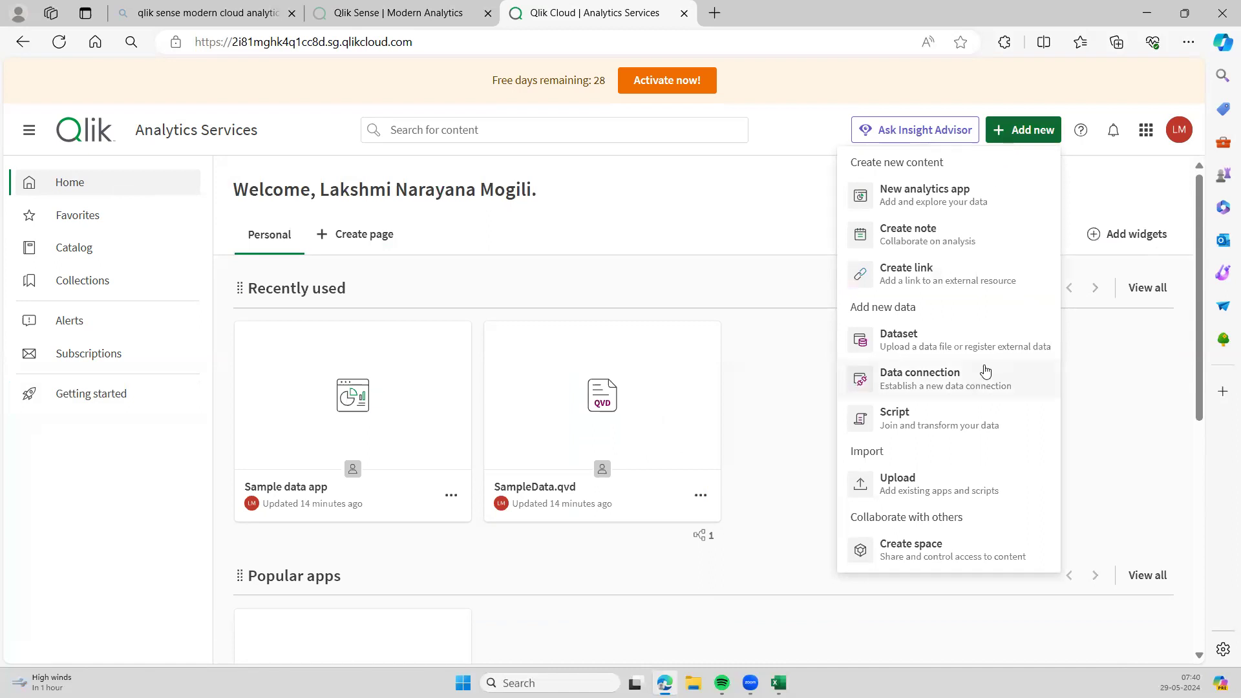
- Create a new analytics app named 'Dem0-1', keeping Personal space and Open app checked
left_click(940, 204)
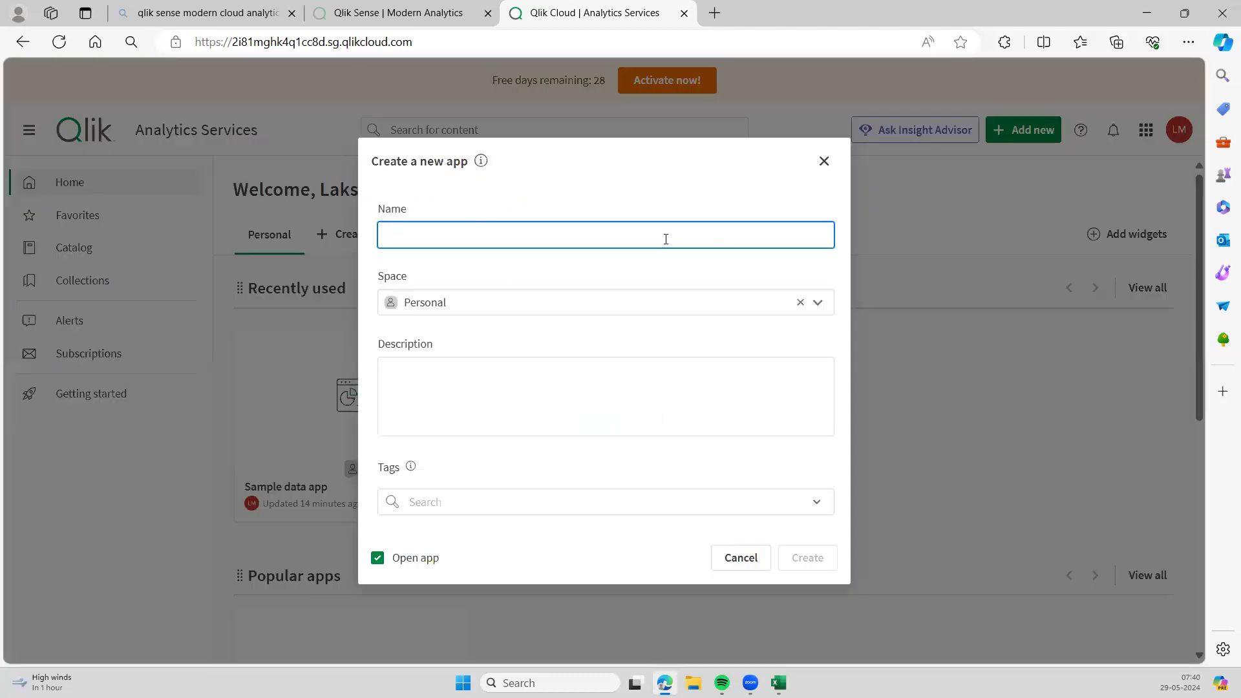
left_click(666, 239)
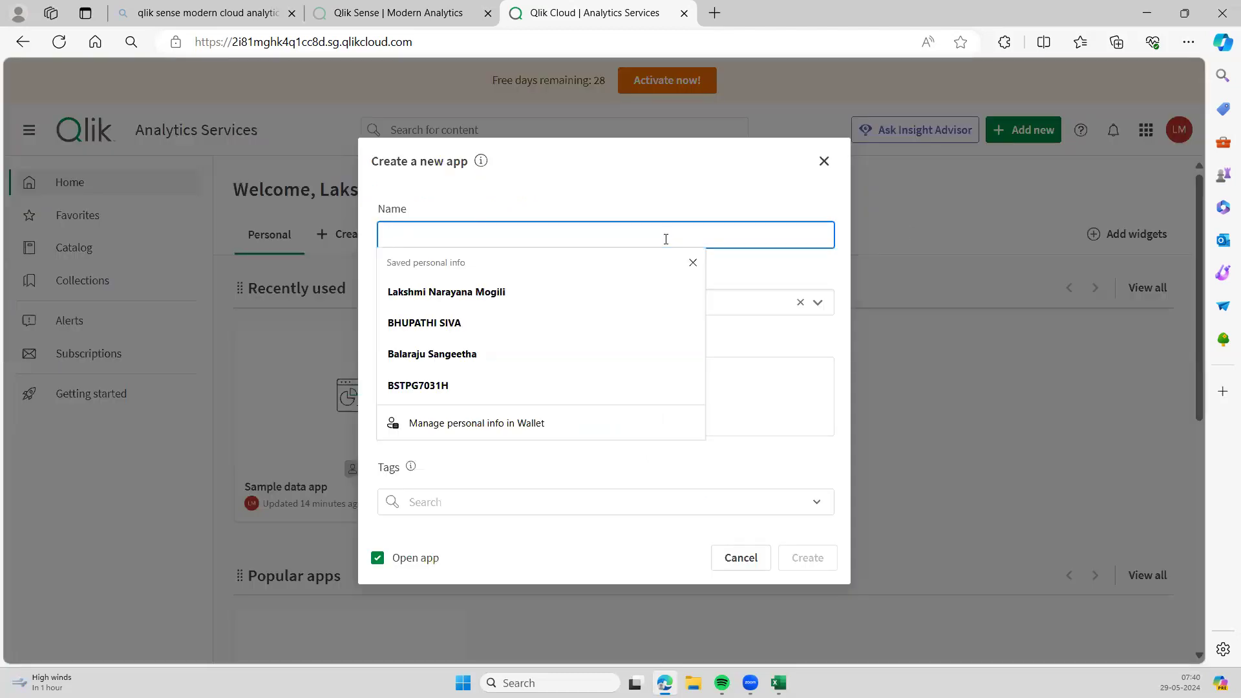
type("De")
type("no")
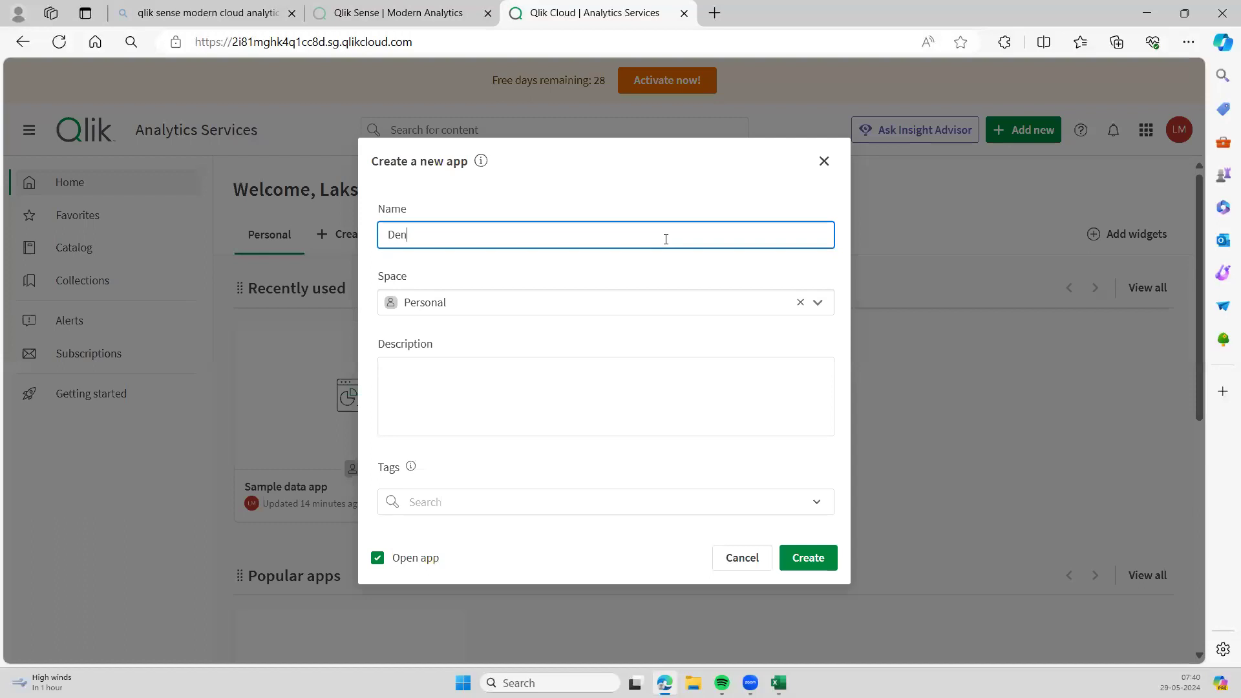
key("BackSpace")
key("BackSpace")
type("m0-1")
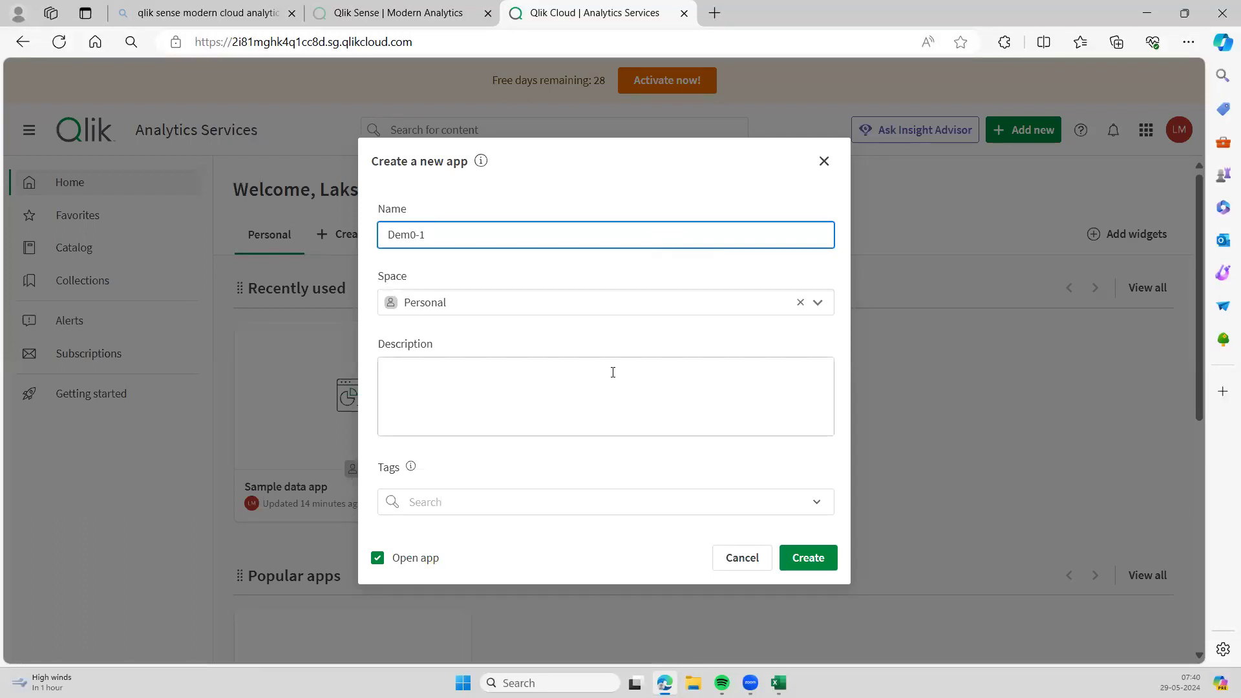
left_click(613, 372)
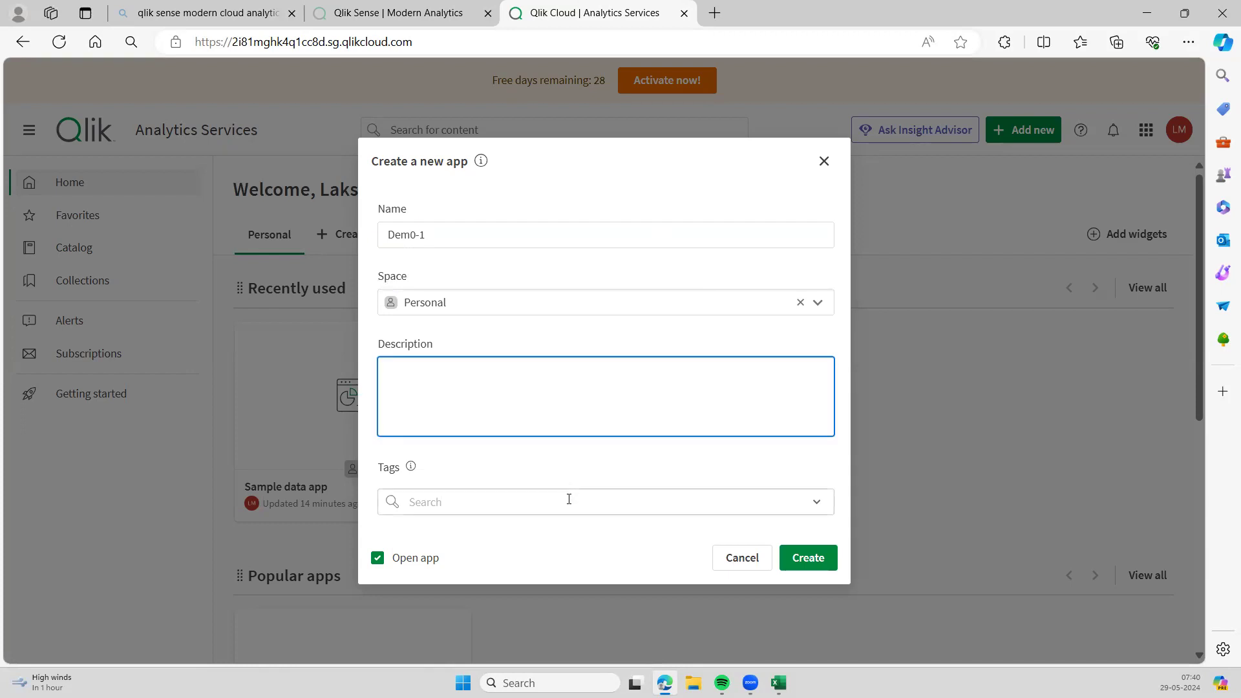
left_click(809, 559)
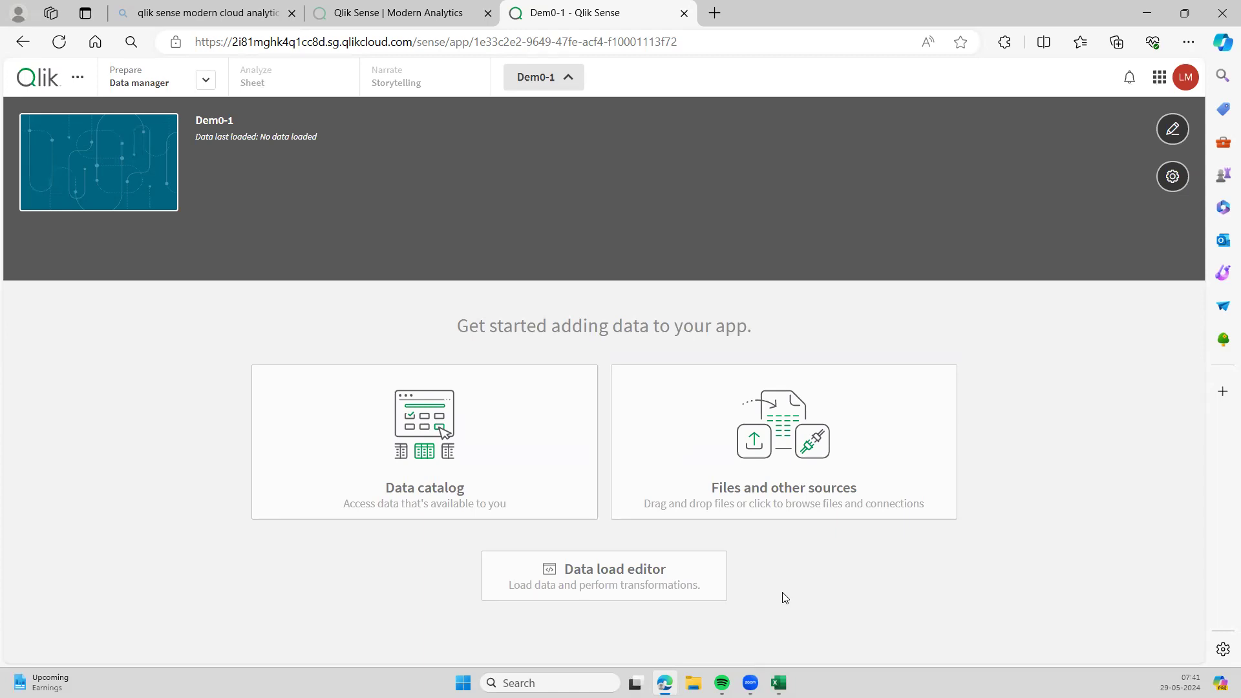
- Open the Data load editor from the Dem0-1 app's Get started page
left_click(660, 574)
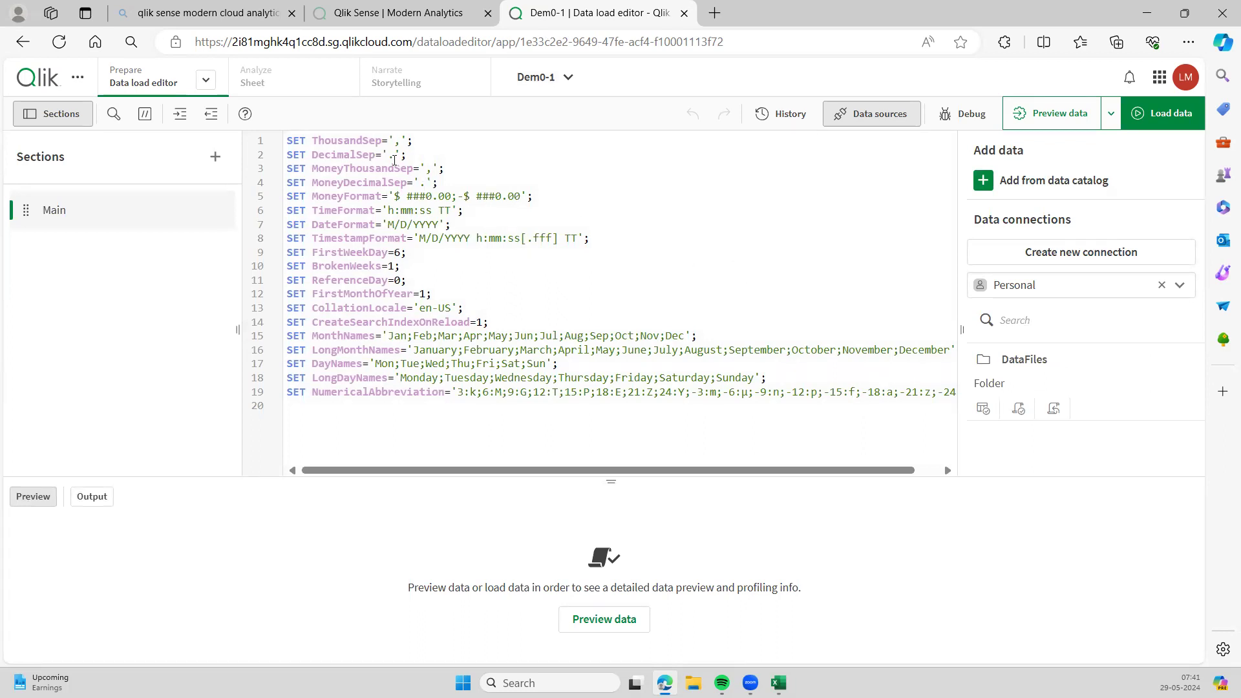
- Review the default SET lines, then add a new script section named Section below Main
left_click_drag(289, 138, 399, 298)
left_click(451, 327)
left_click(462, 309)
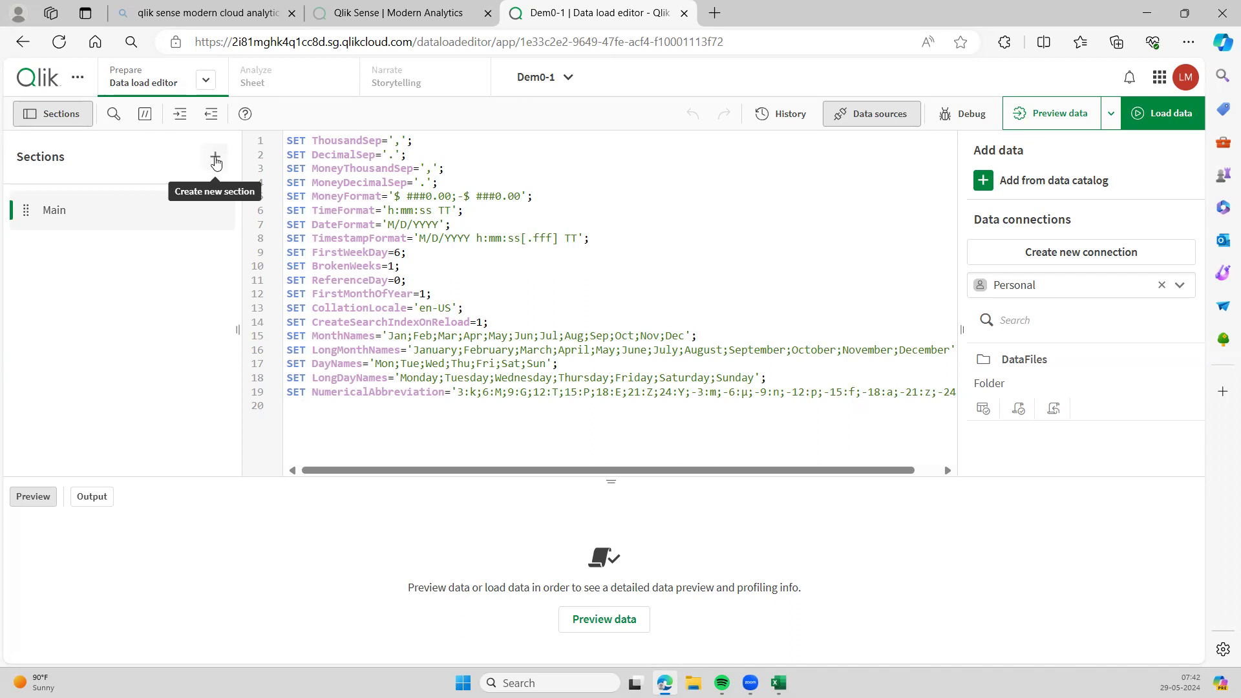
left_click(216, 159)
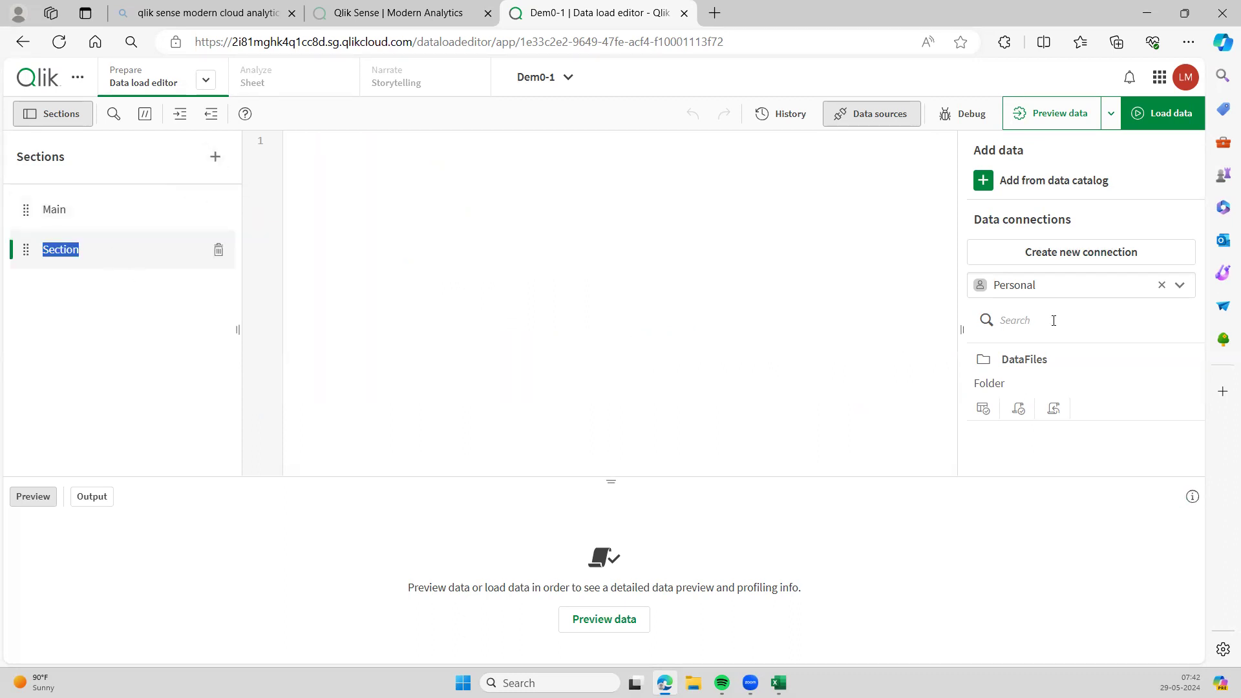
left_click(1085, 258)
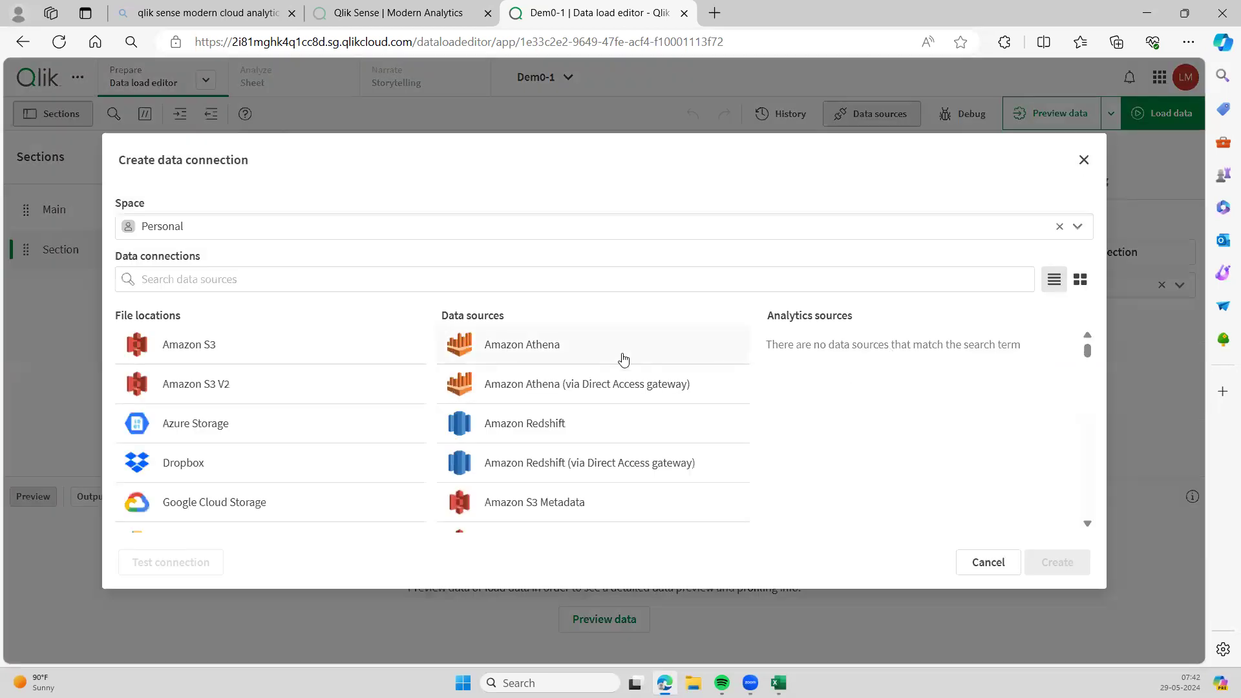
- Scroll the Data sources list and pick Snowflake for the new connection
scroll(862, 413, "down", 3)
scroll(861, 413, "down", 10)
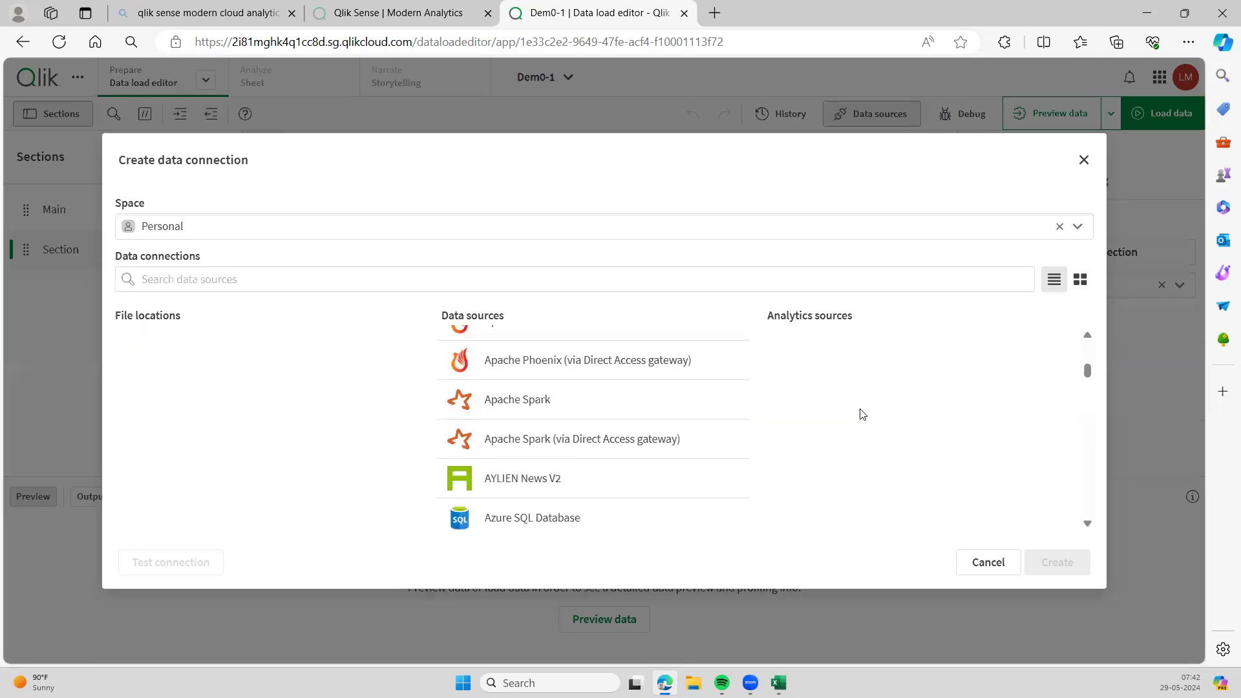
scroll(862, 414, "down", 10)
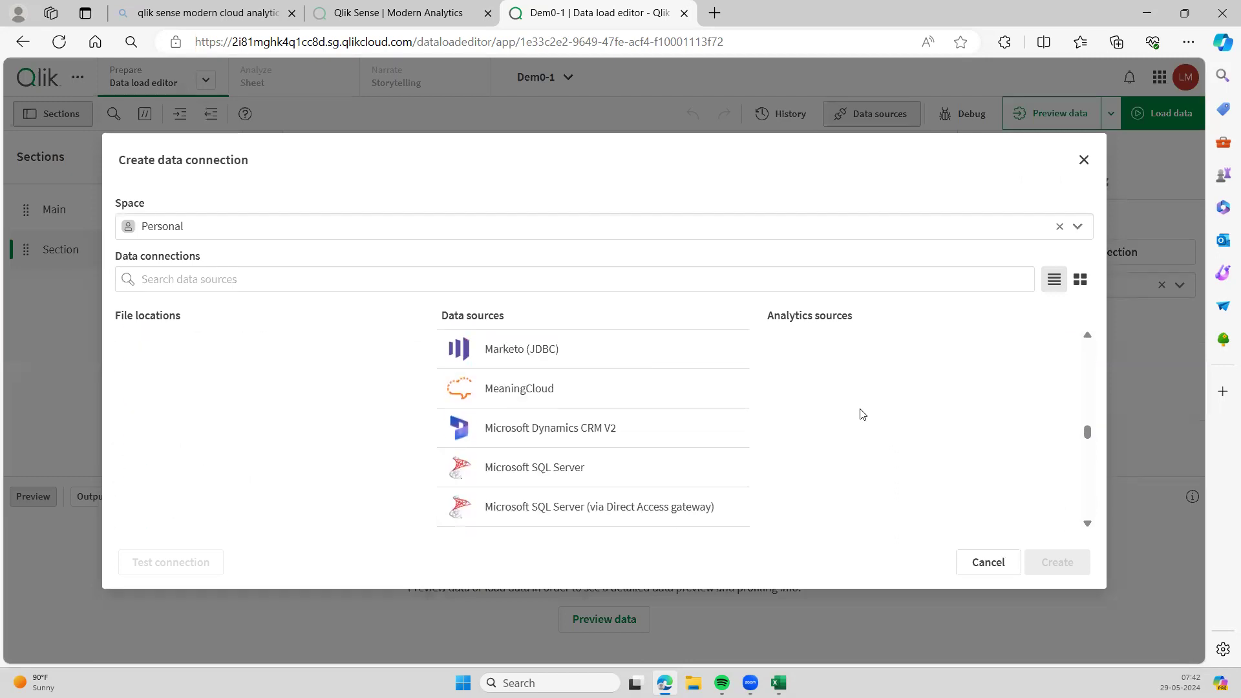
scroll(861, 414, "down", 10)
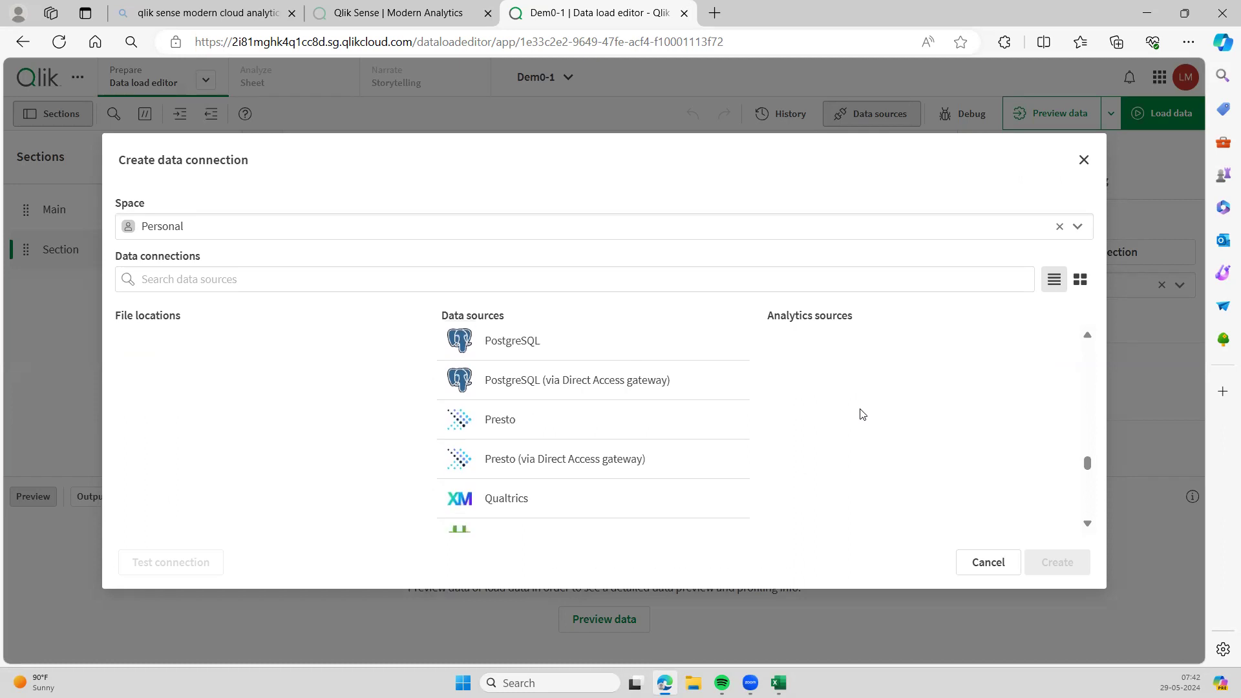
scroll(861, 414, "up", 10)
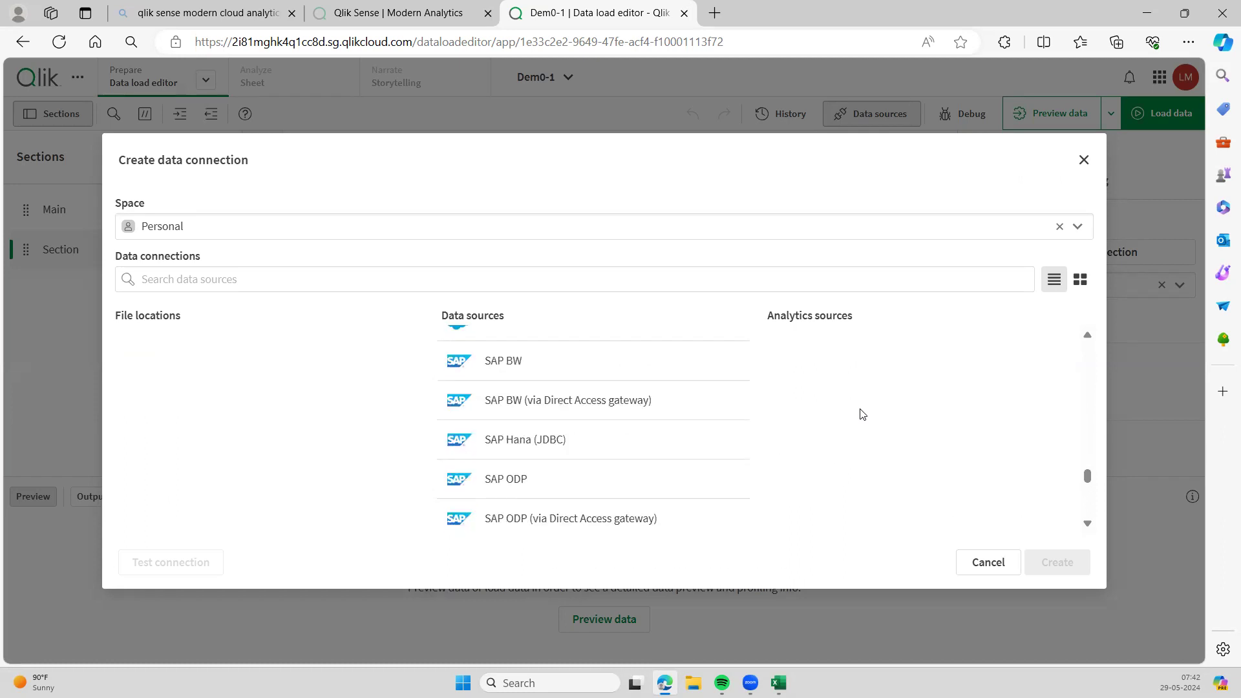
scroll(862, 413, "down", 5)
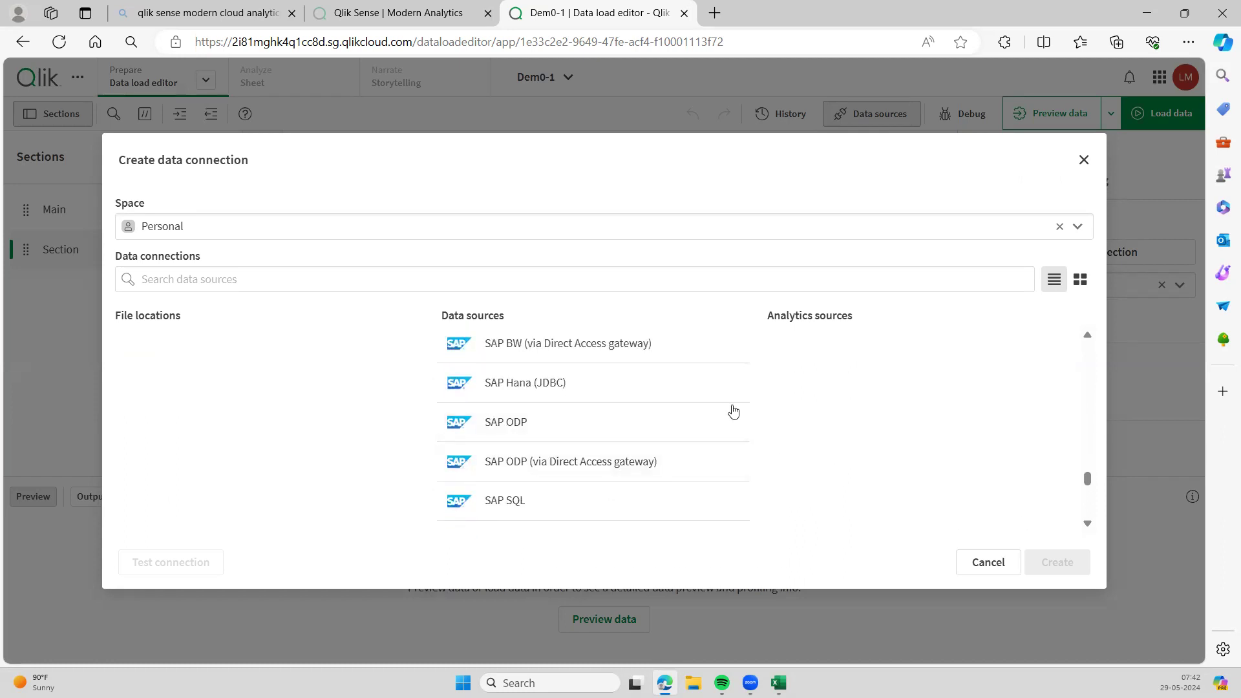
scroll(867, 416, "down", 3)
scroll(867, 416, "down", 5)
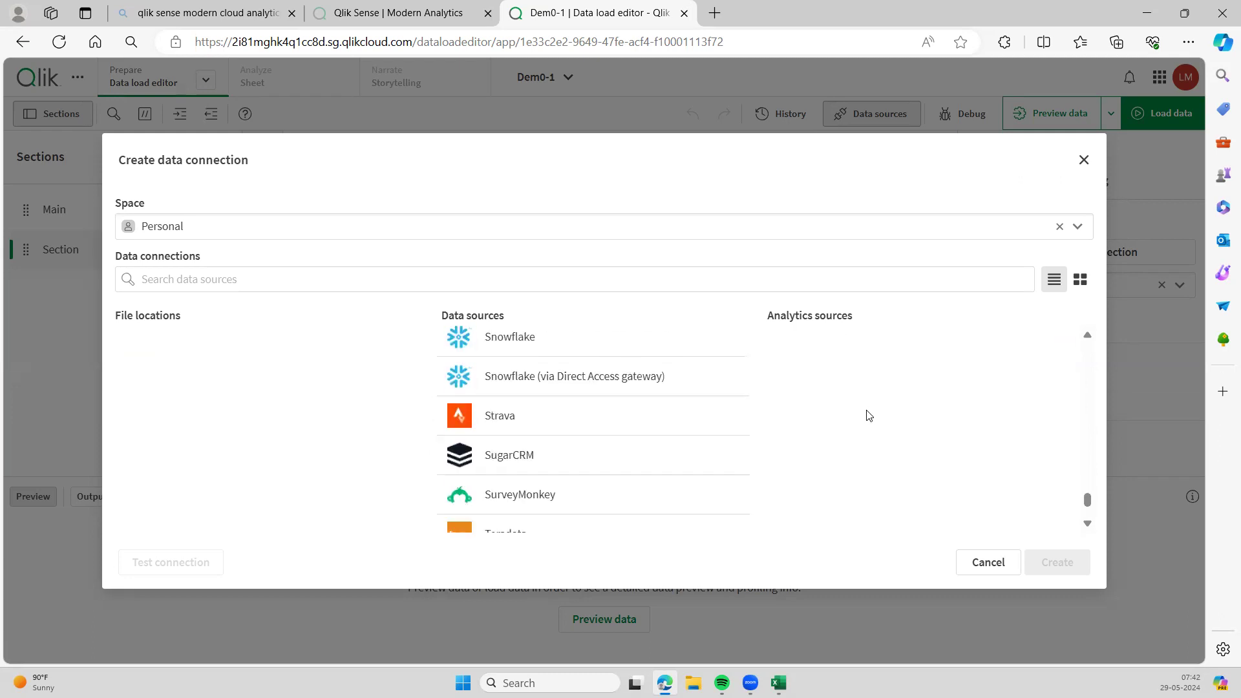
scroll(696, 430, "up", 2)
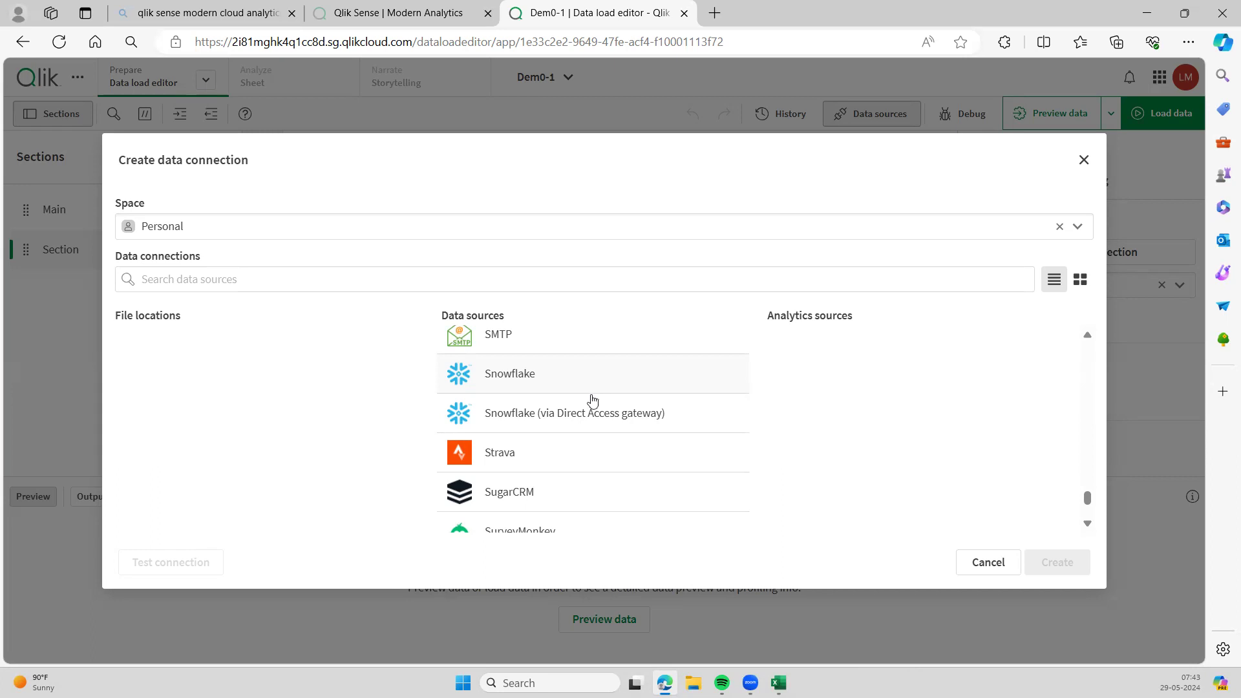
left_click(546, 385)
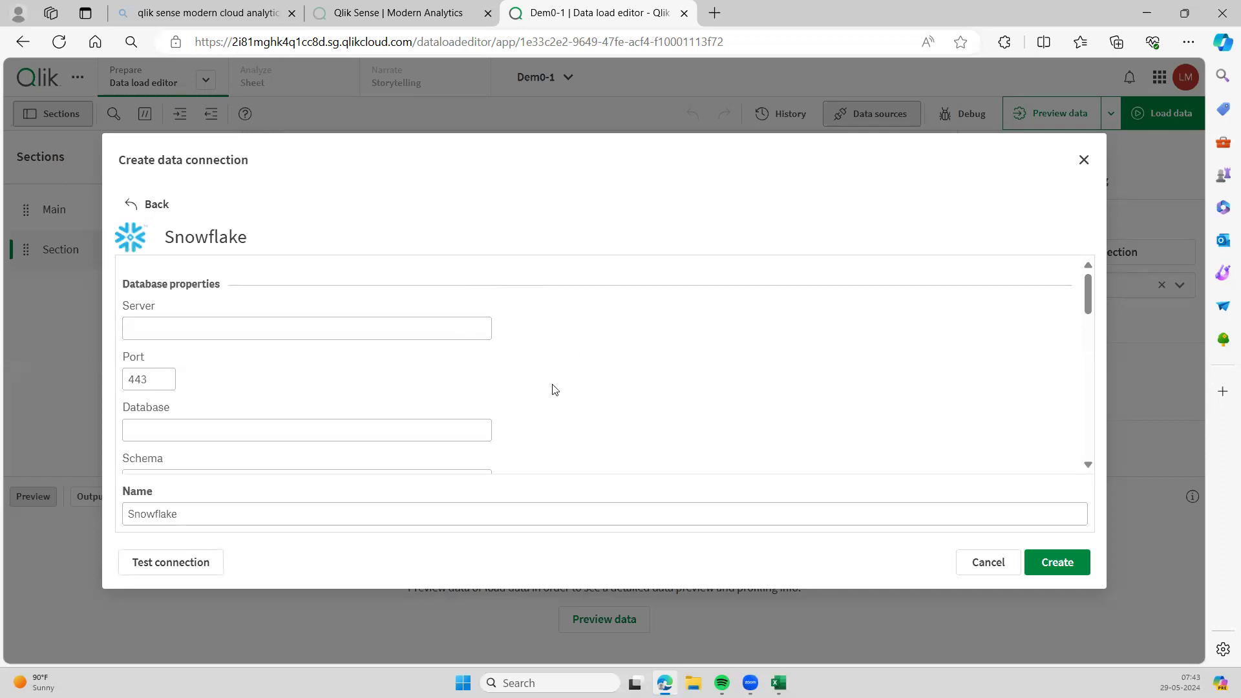
scroll(553, 390, "down", 2)
scroll(553, 389, "up", 2)
left_click_drag(411, 41, 296, 32)
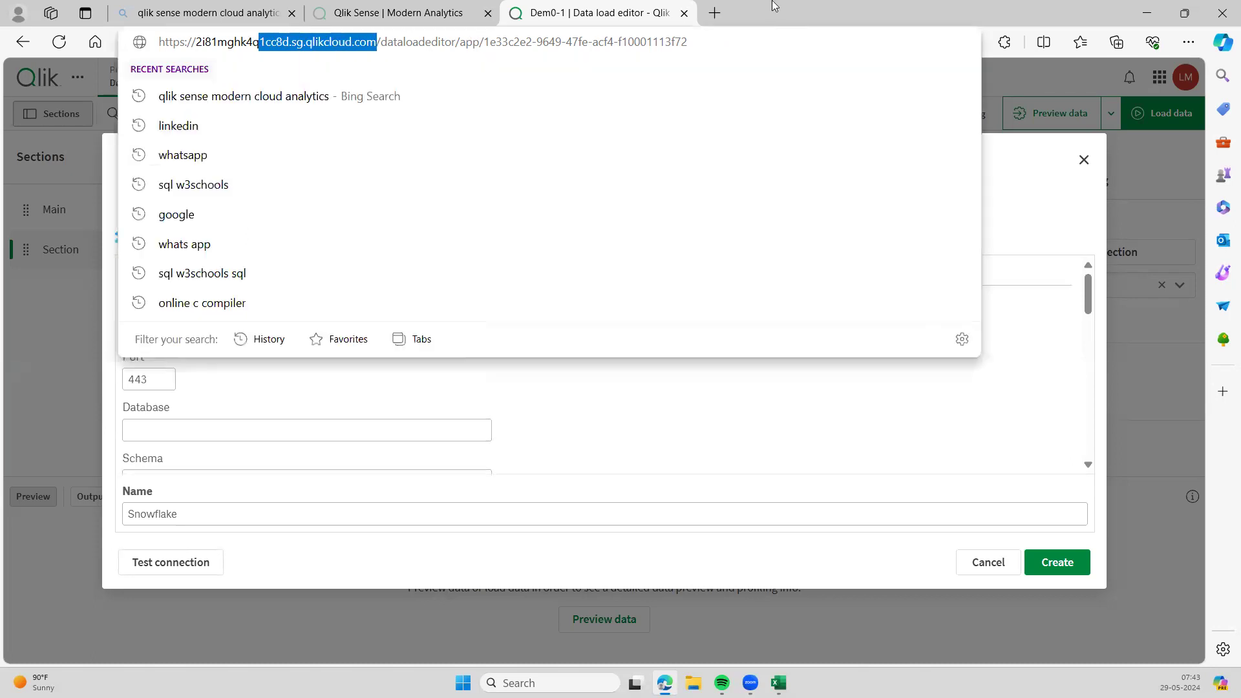
left_click(773, 4)
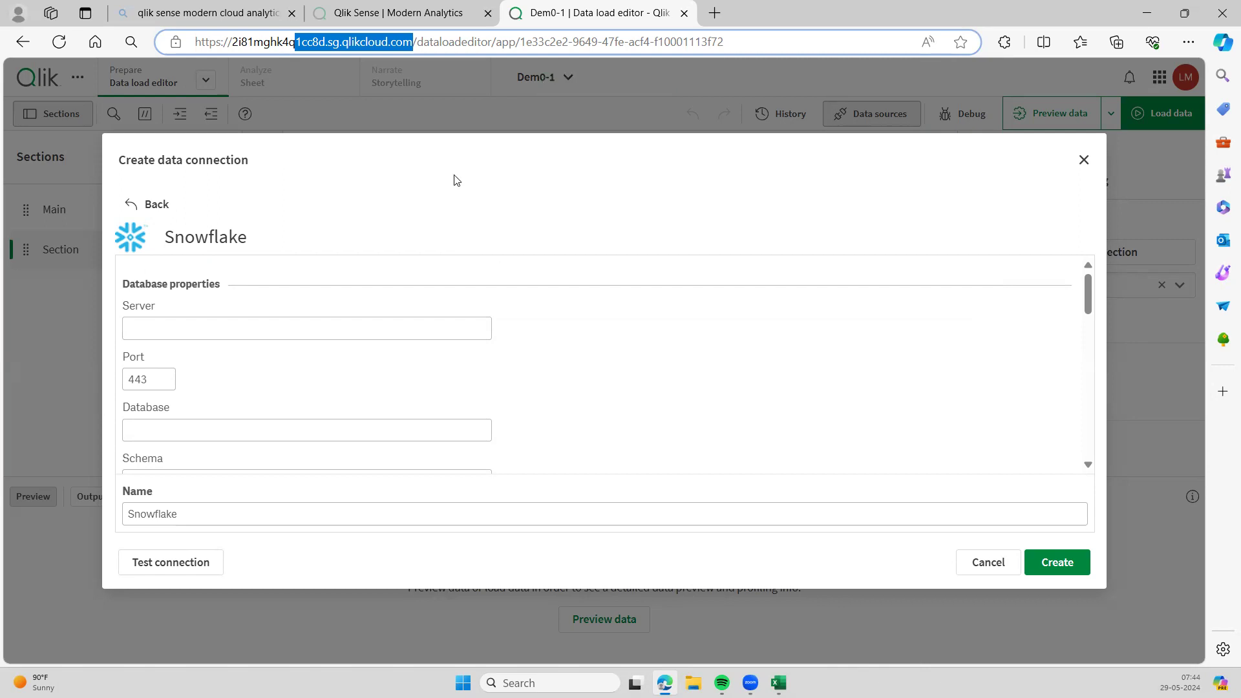
left_click(414, 45)
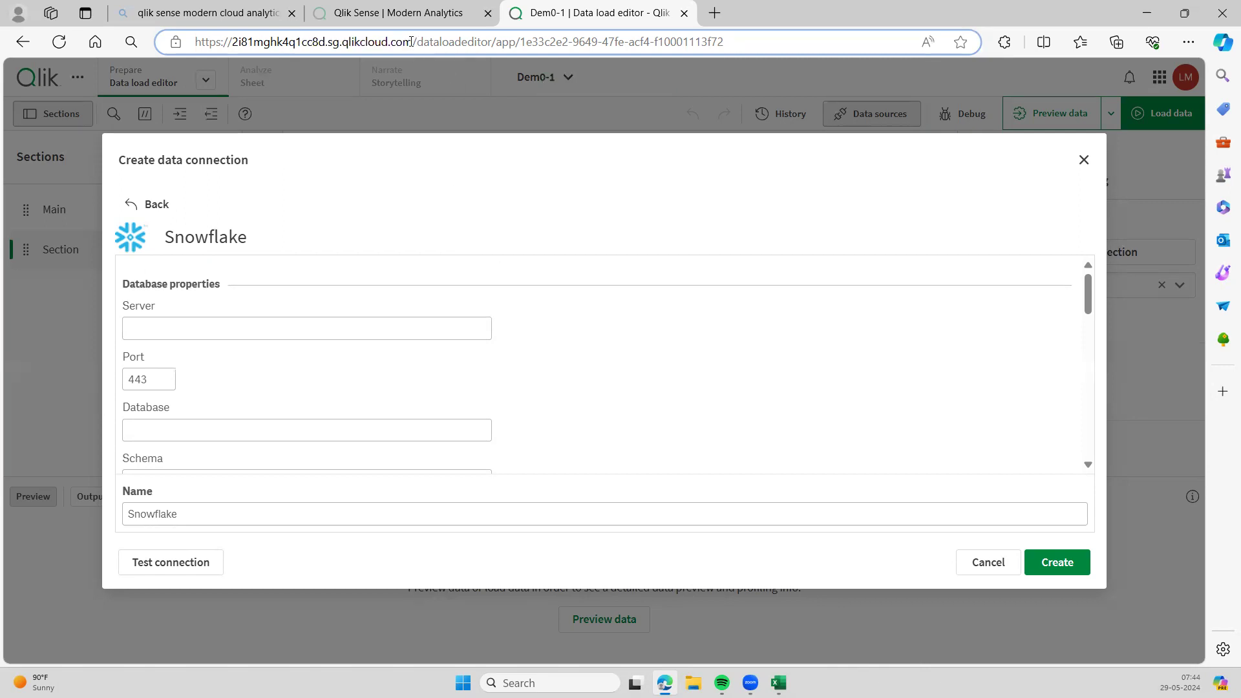
left_click(326, 328)
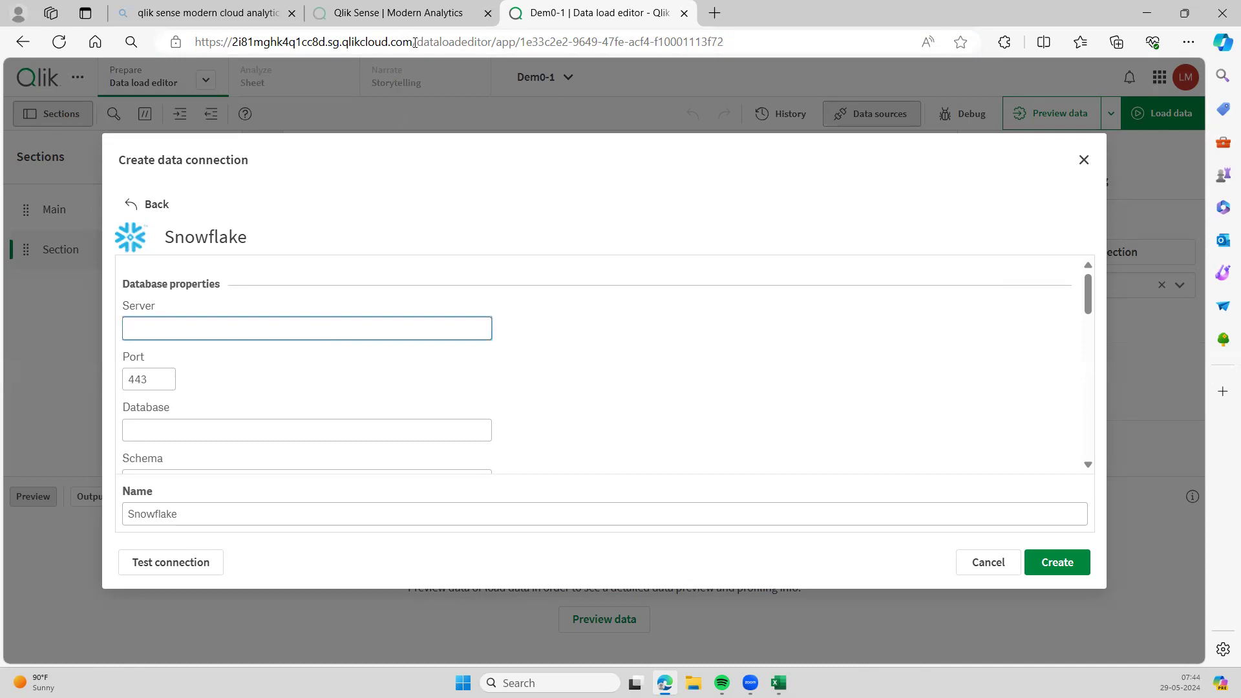
left_click_drag(414, 45, 236, 37)
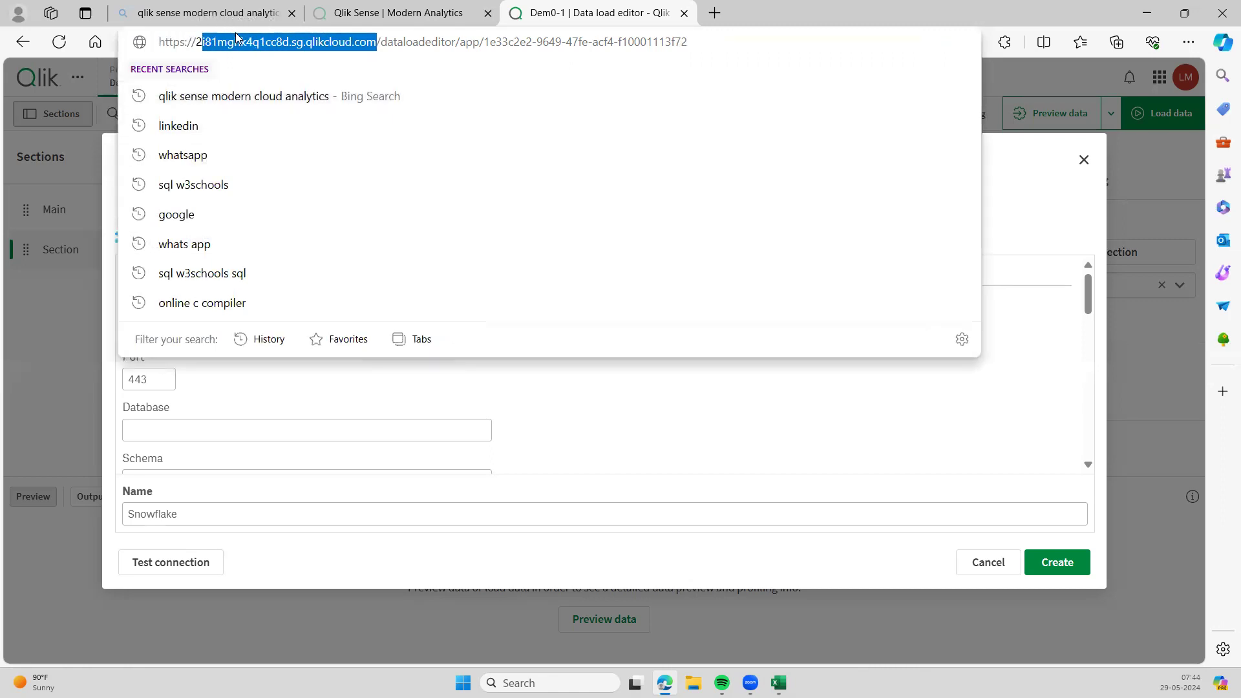
left_click(1046, 237)
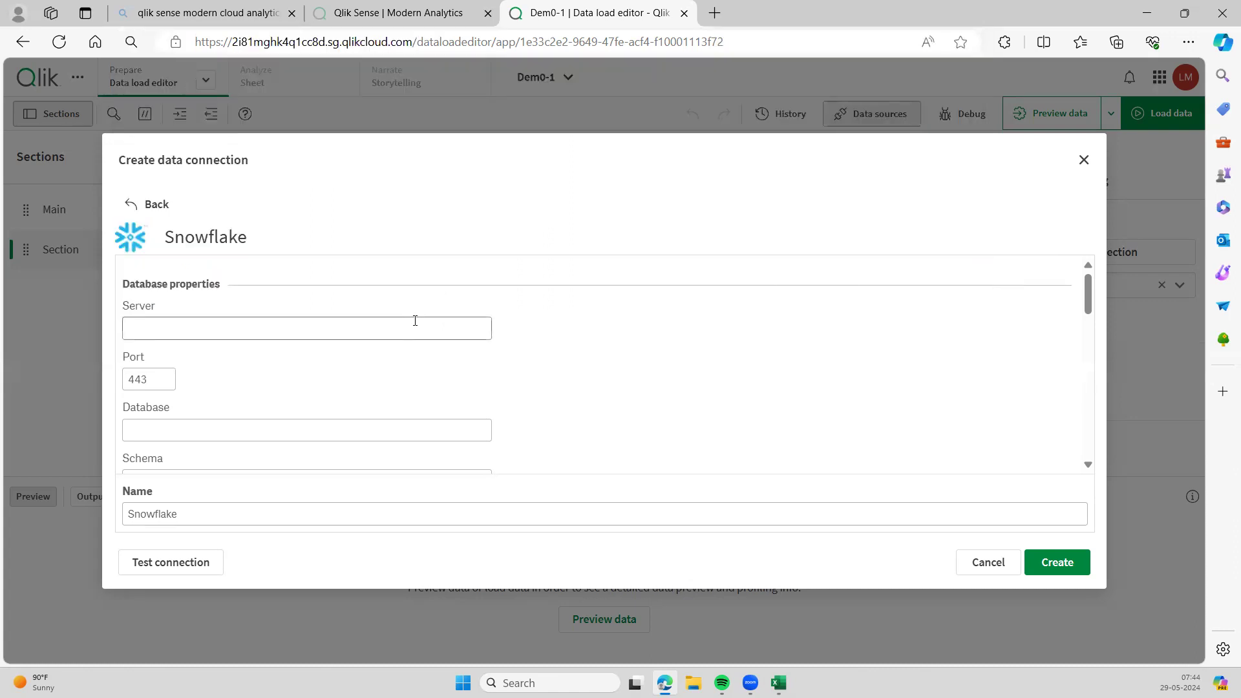
- Step through the Snowflake form's database, warehouse, Role, User and Password fields
scroll(776, 358, "down", 1)
scroll(776, 357, "up", 1)
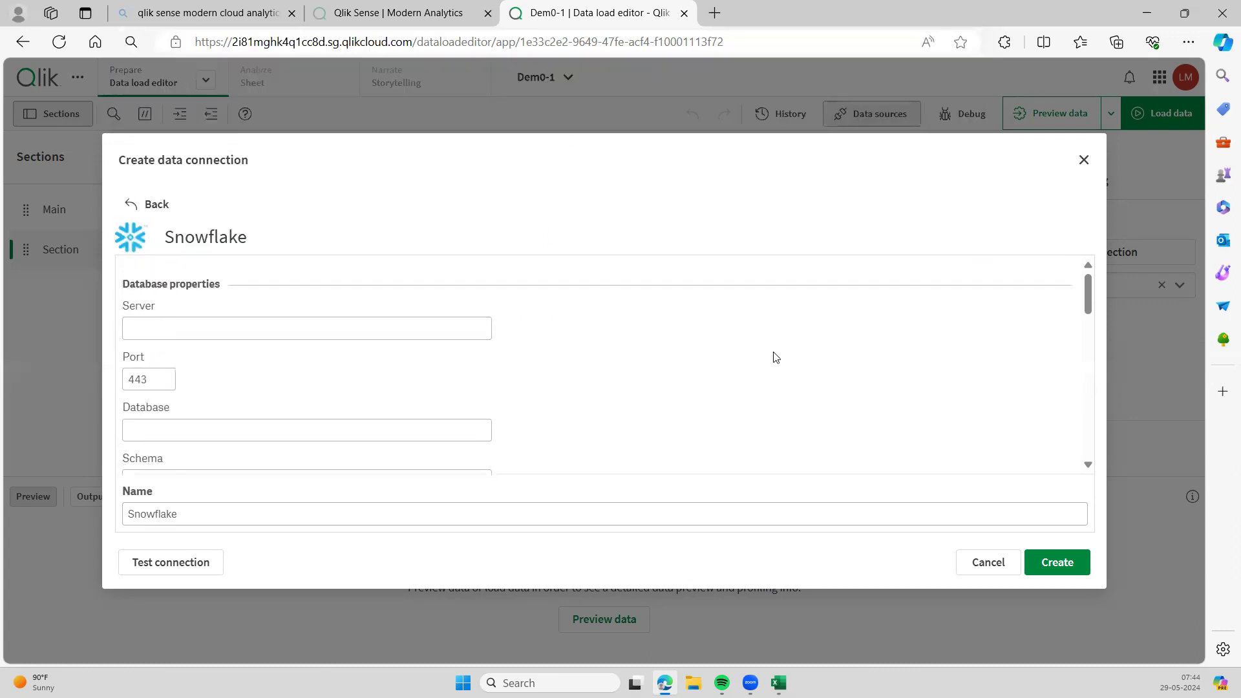
scroll(547, 312, "down", 1)
left_click(399, 332)
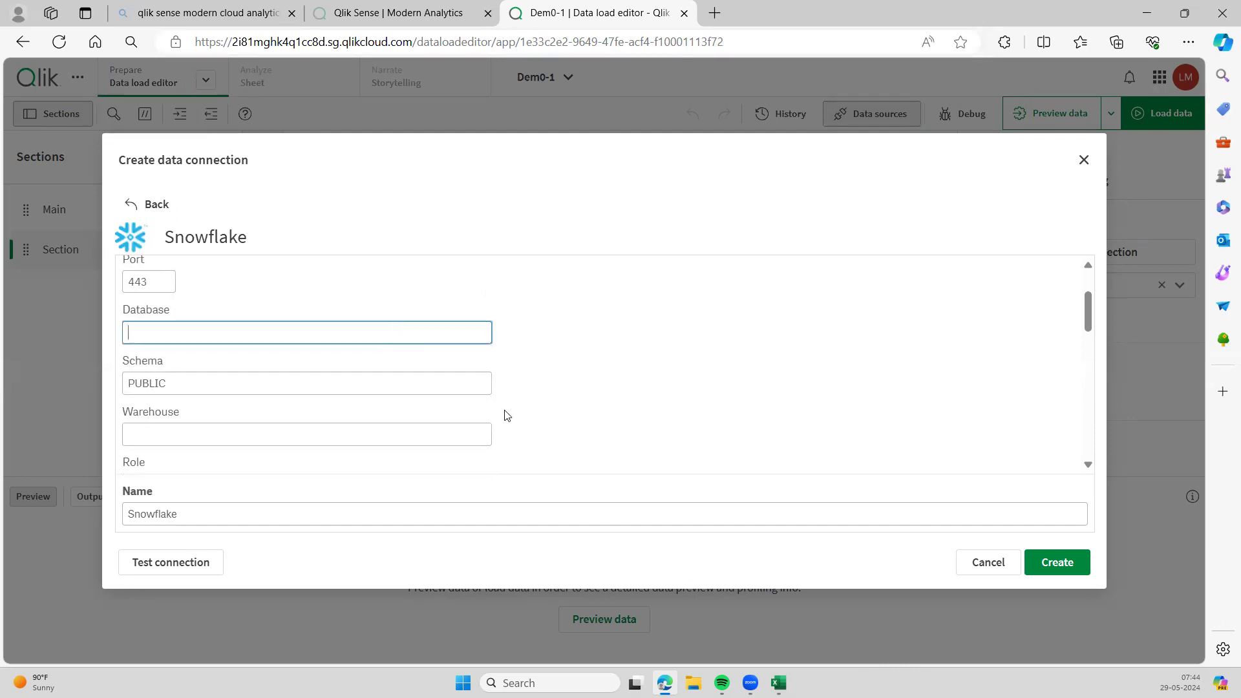
left_click(459, 430)
scroll(461, 435, "down", 1)
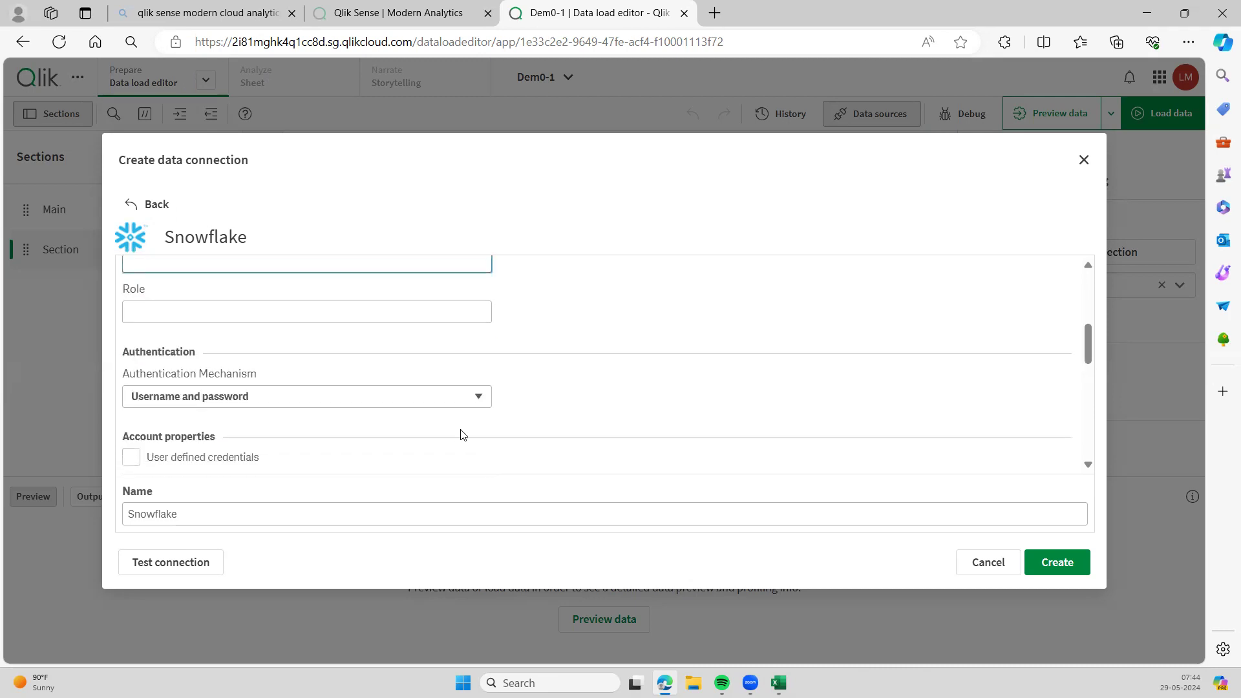
left_click(343, 310)
scroll(341, 361, "down", 1)
scroll(340, 362, "down", 2)
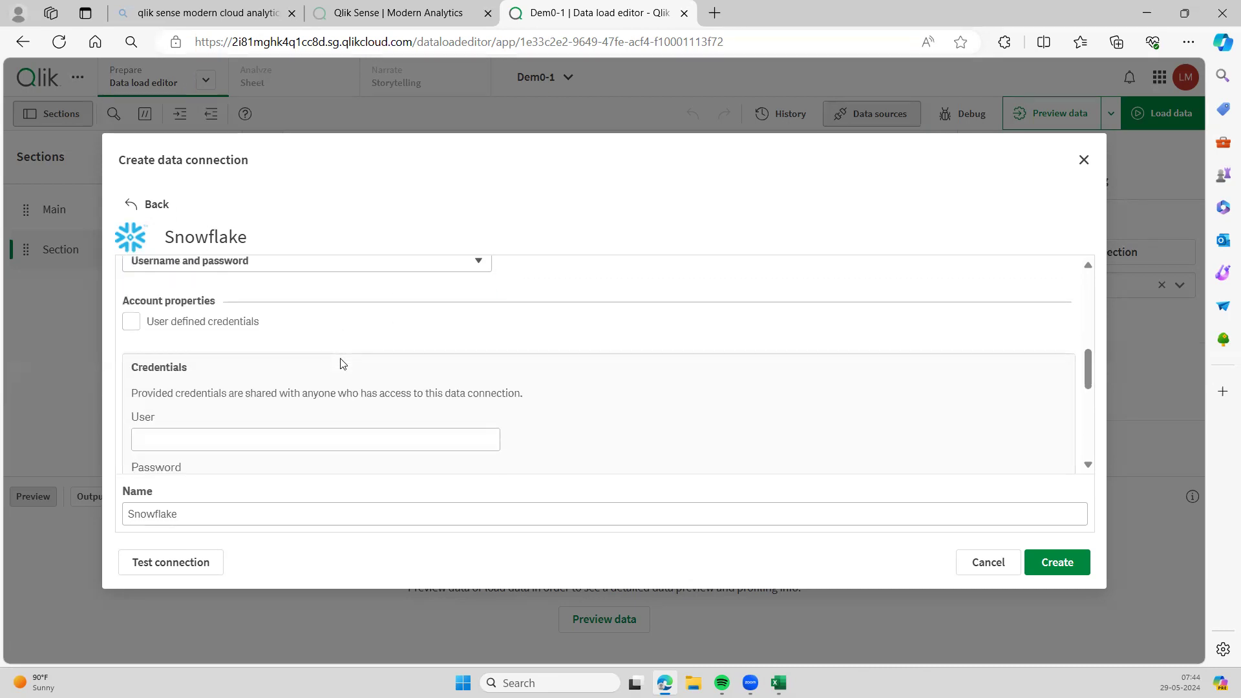
left_click(296, 378)
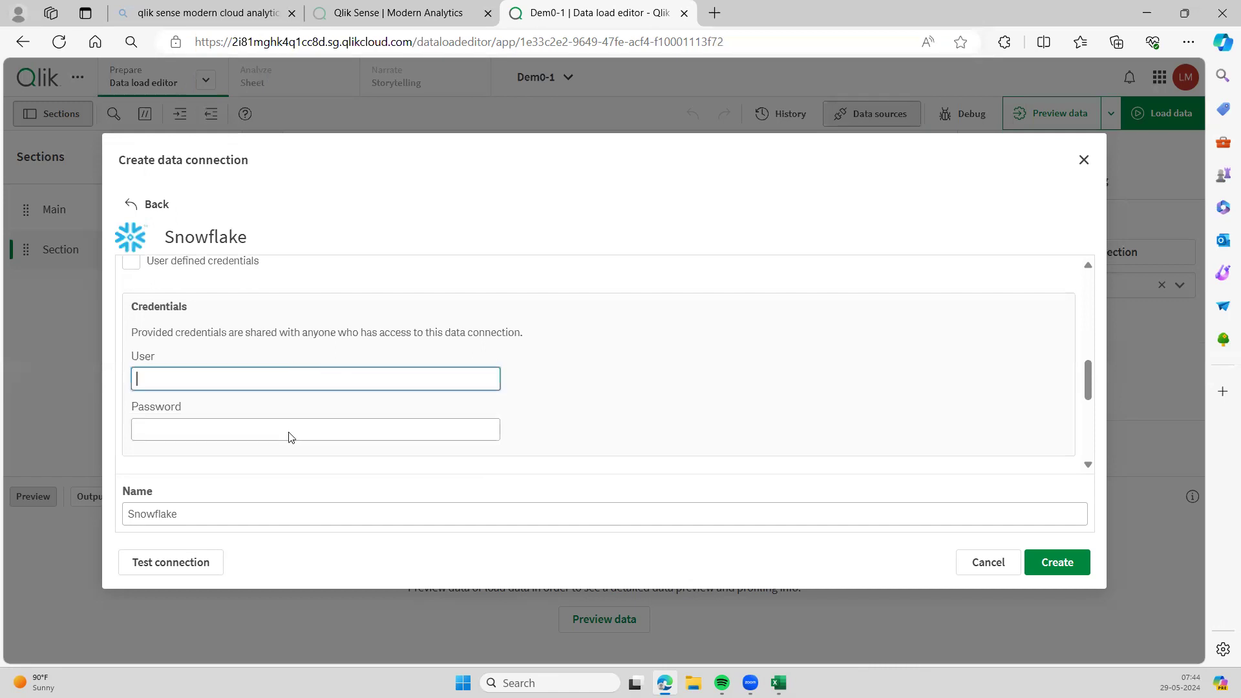
left_click(282, 431)
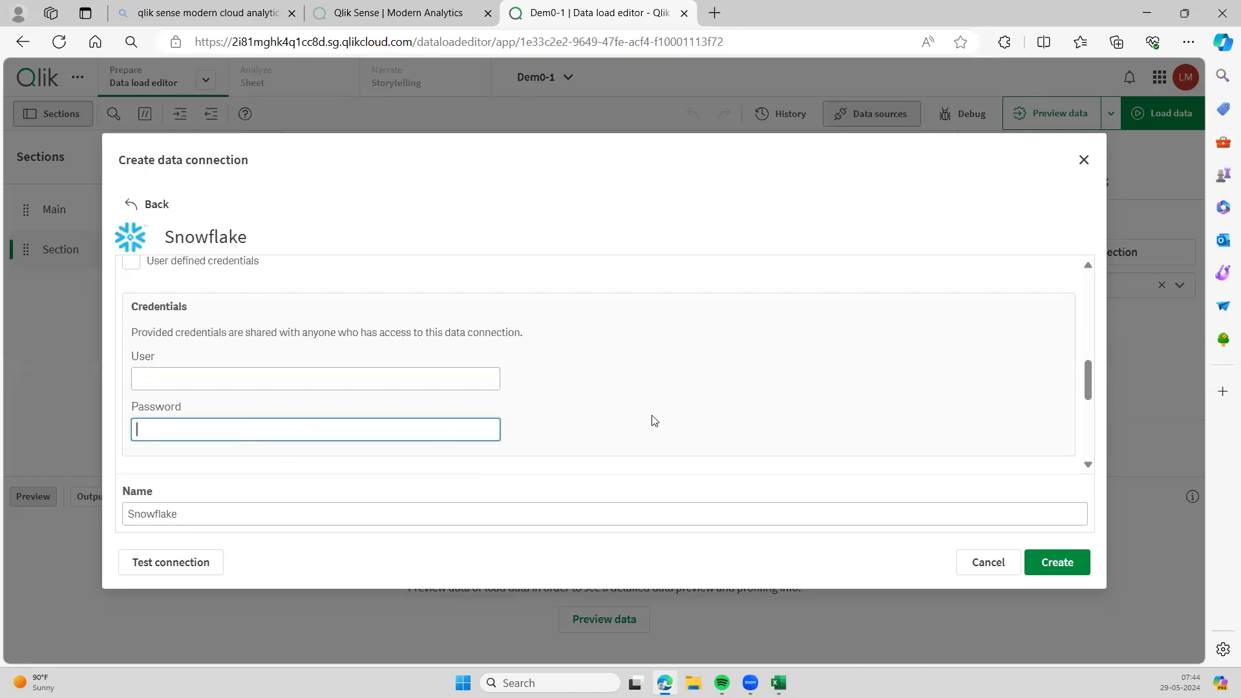
scroll(653, 420, "down", 1)
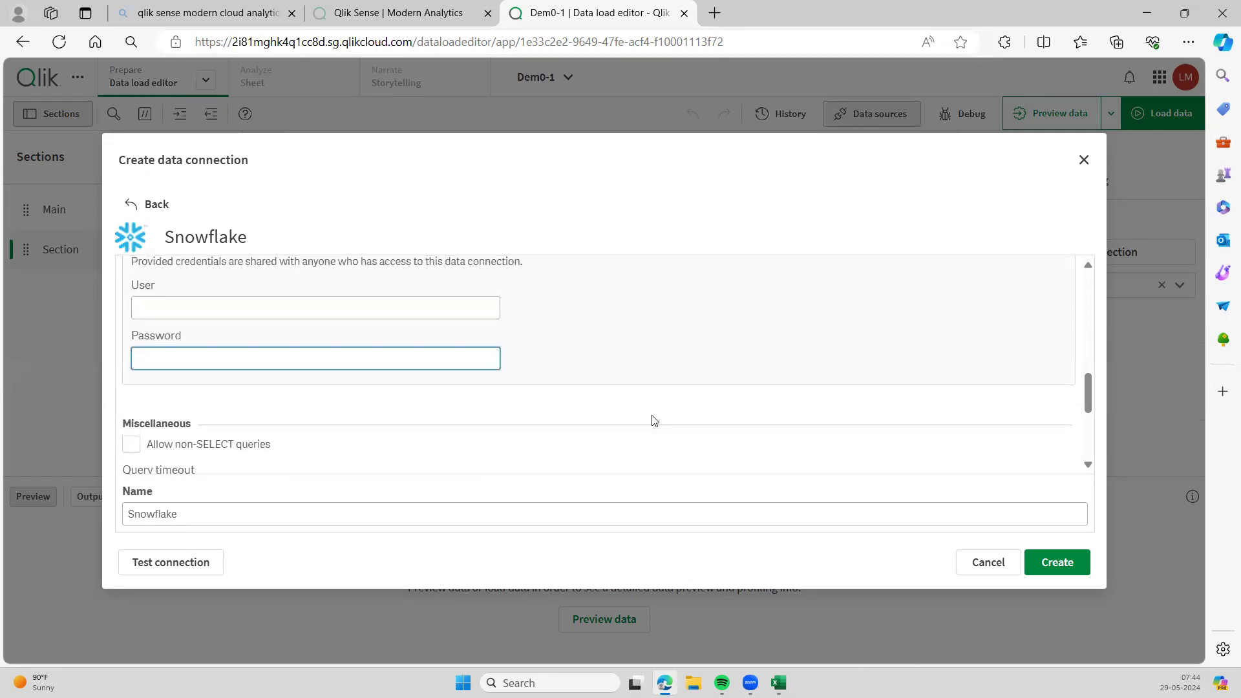
scroll(653, 420, "up", 1)
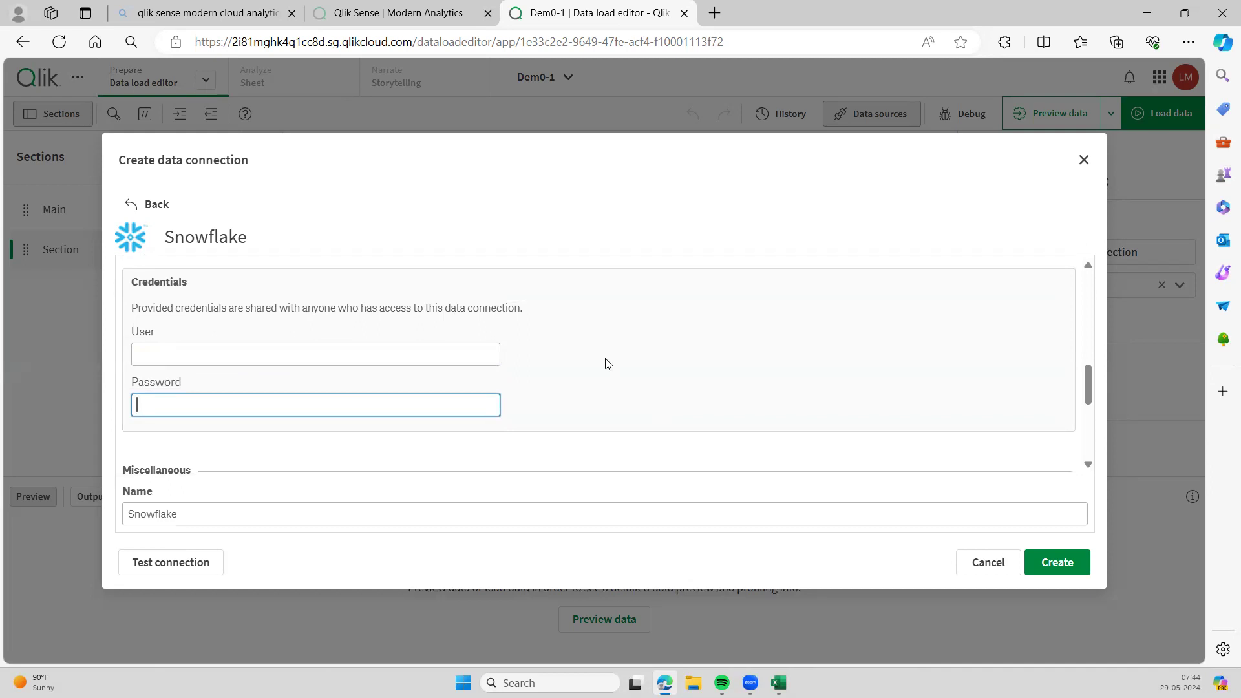
left_click(476, 344)
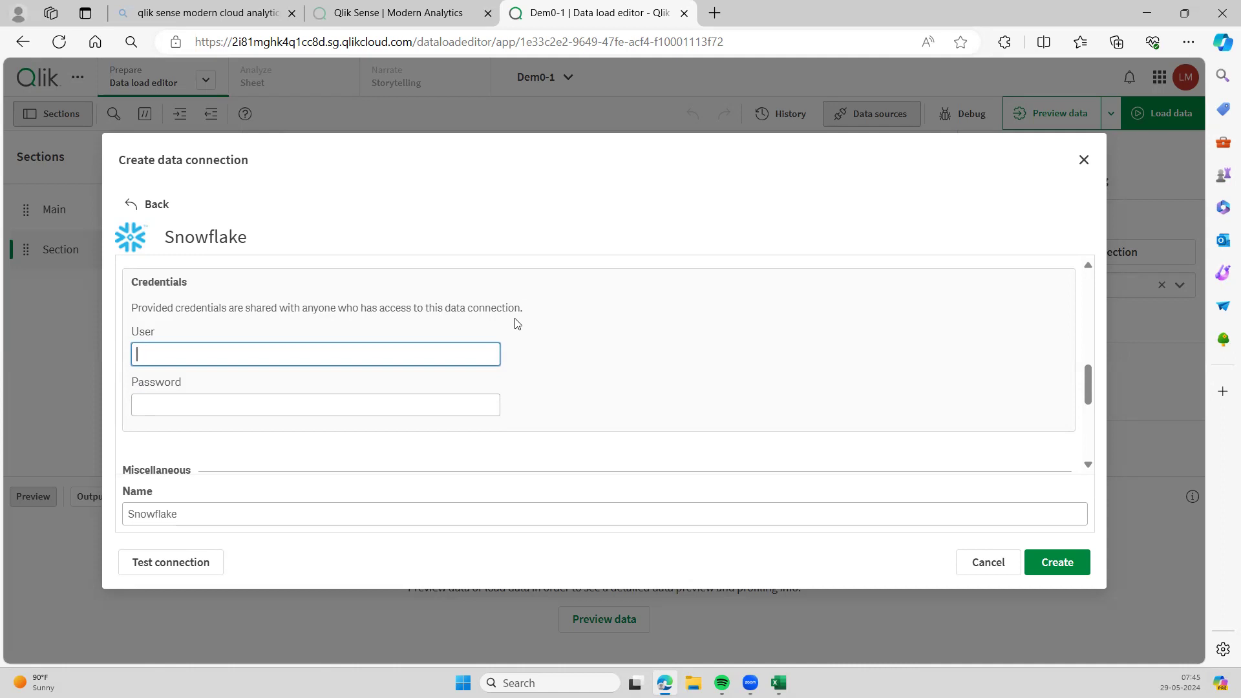
- Look over the Snowflake settings once more, then close Create data connection without saving
scroll(559, 346, "down", 5)
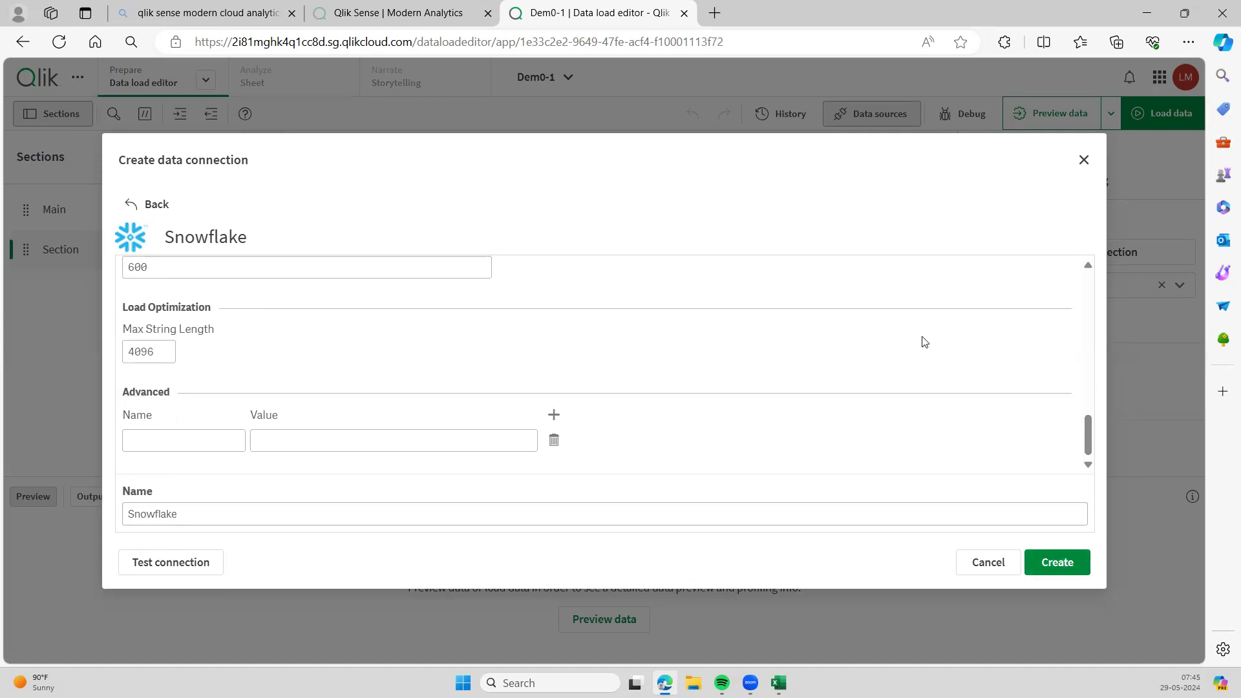
scroll(923, 342, "up", 10)
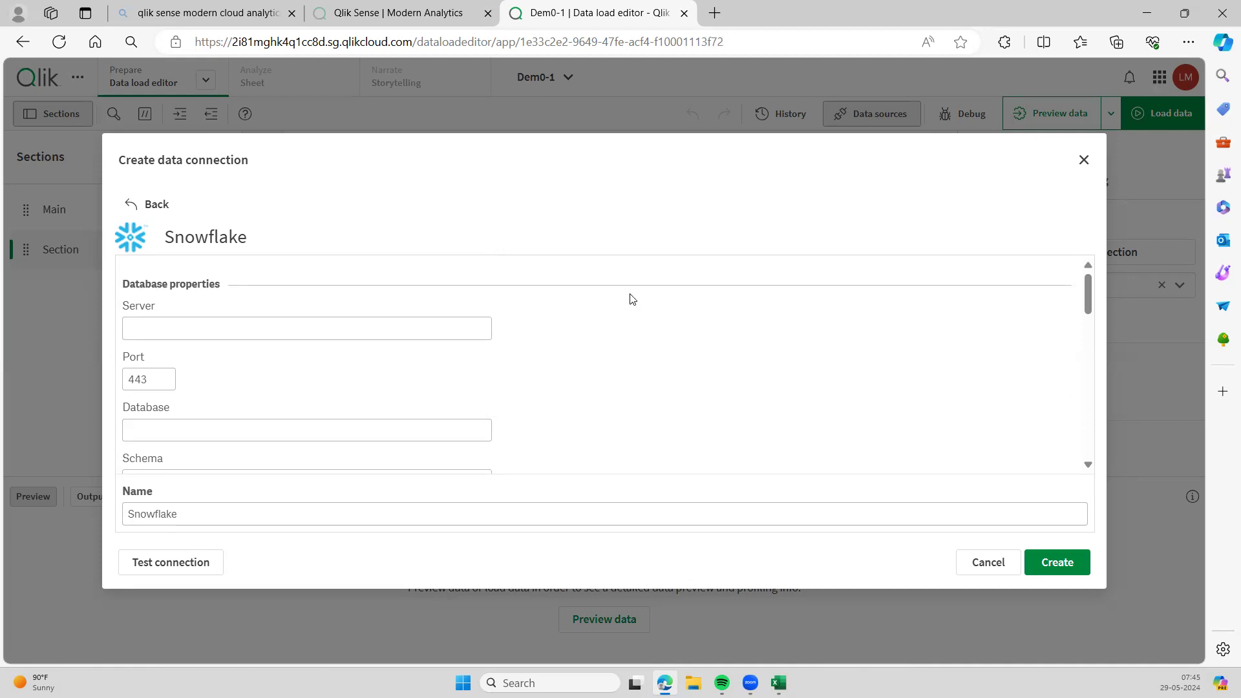
scroll(548, 404, "down", 3)
scroll(549, 404, "up", 3)
scroll(987, 381, "down", 3)
scroll(987, 381, "up", 3)
left_click(1084, 161)
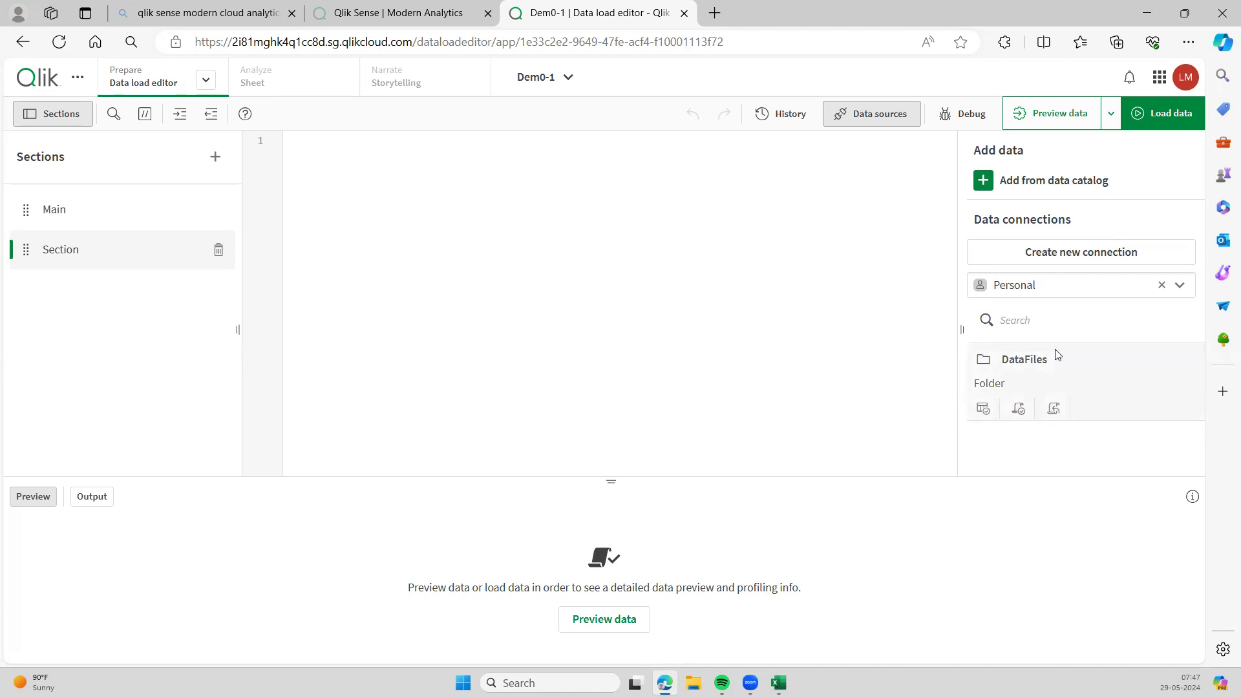
- Delete SampleData.qvd from DataFiles and close the file browser
left_click(985, 411)
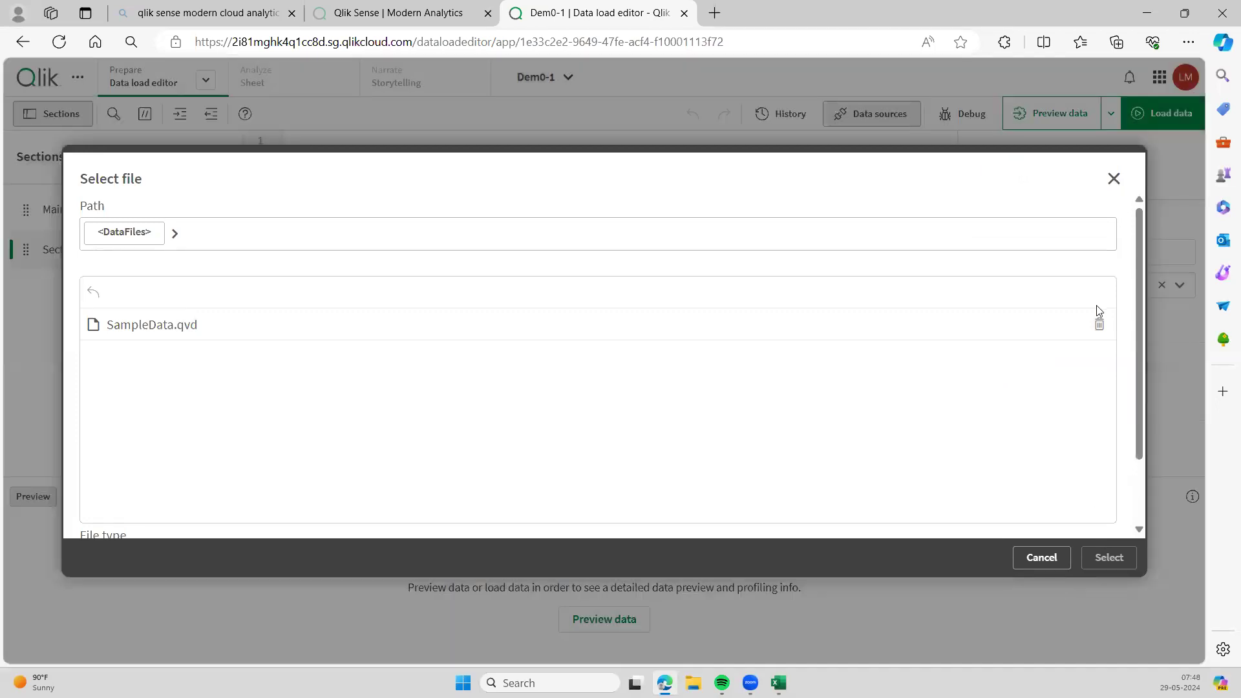
left_click(1099, 324)
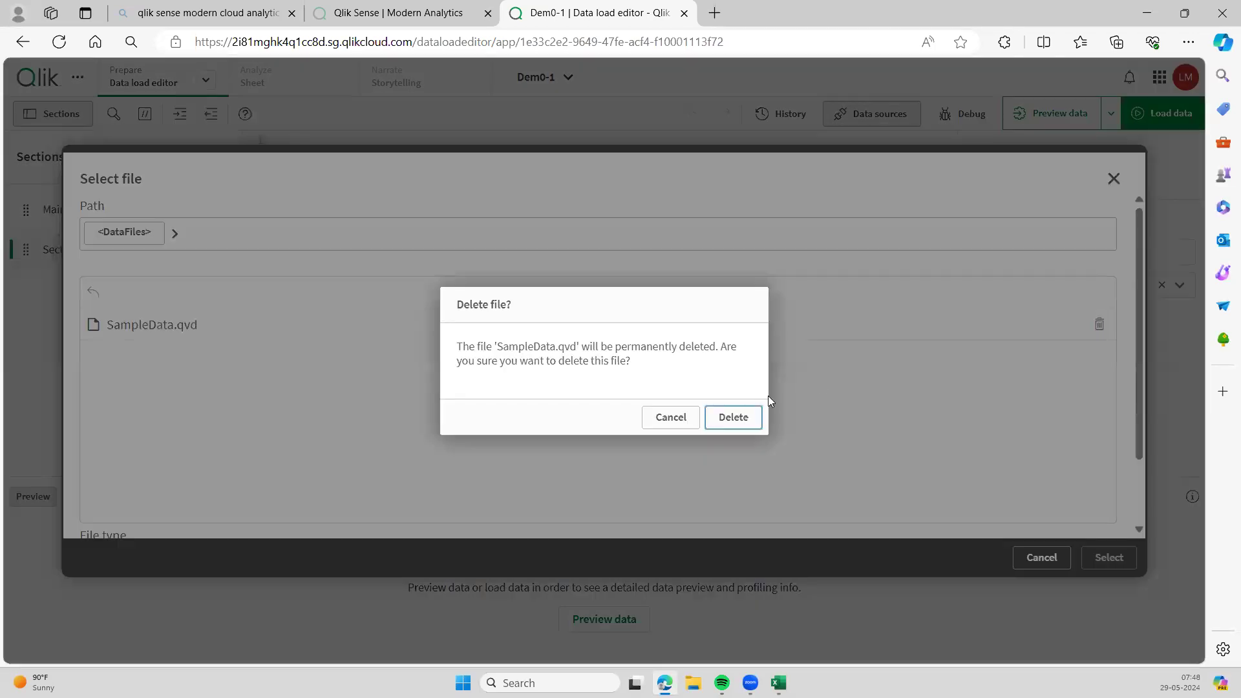
left_click(734, 417)
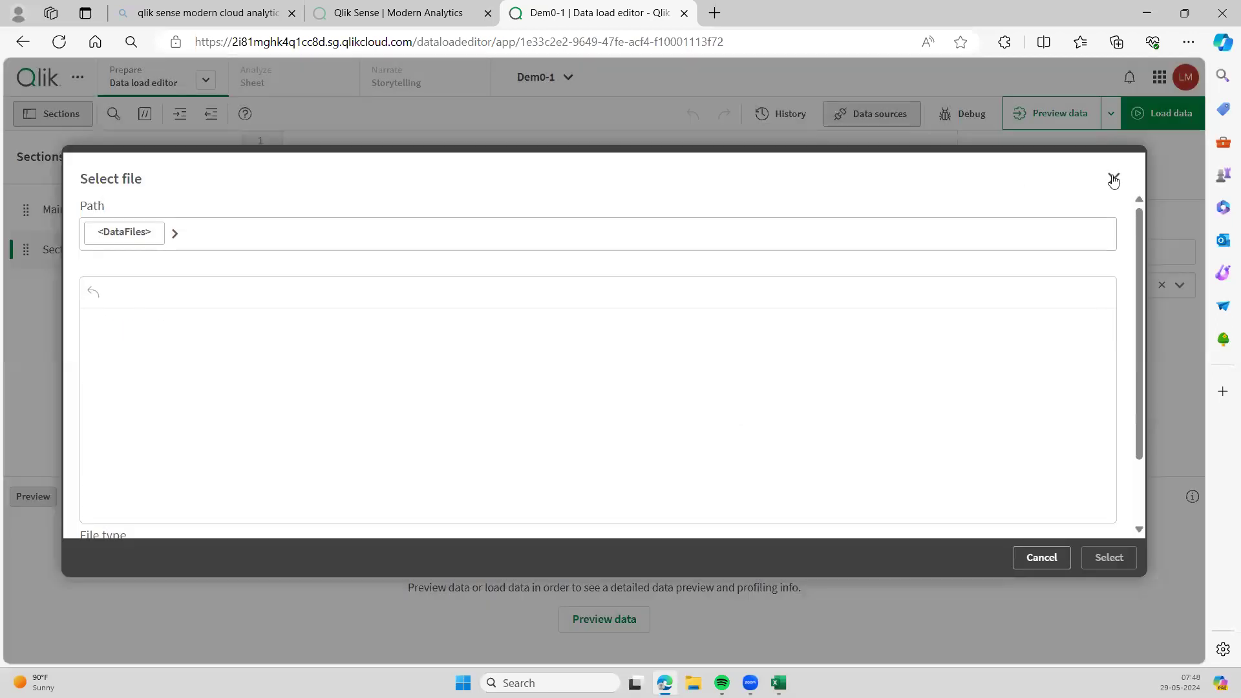
left_click(1114, 180)
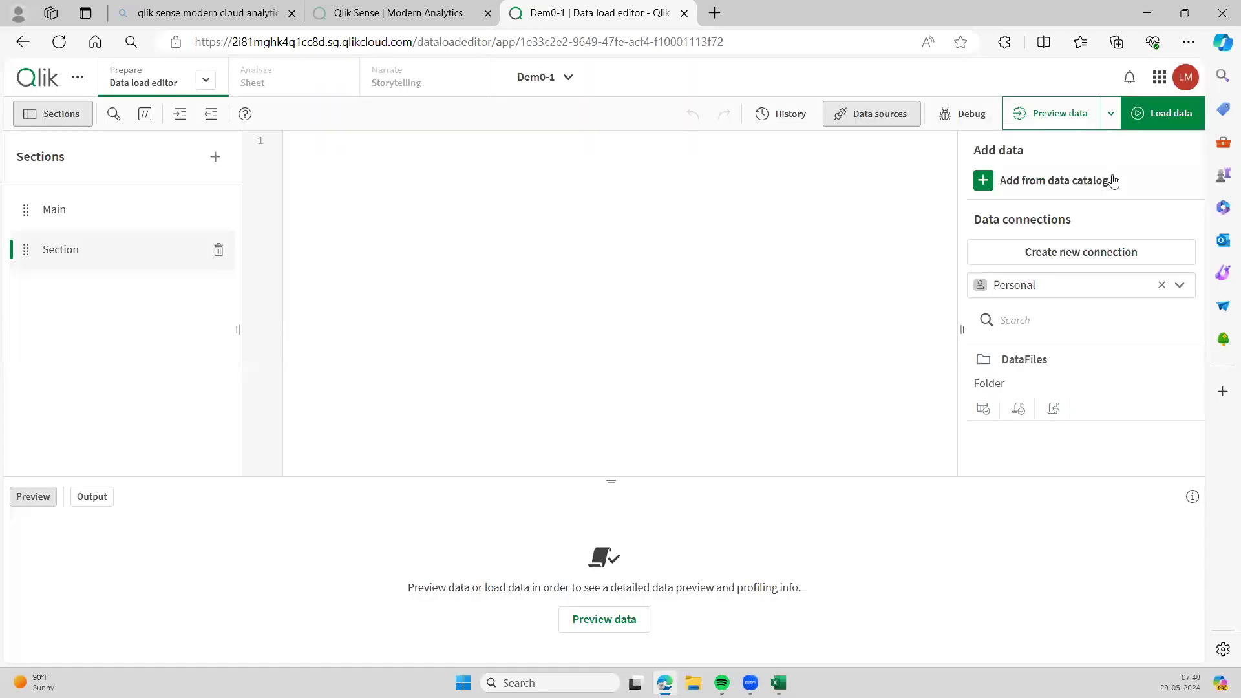
- Reopen the empty DataFiles file picker and scroll to its drop area
left_click(983, 409)
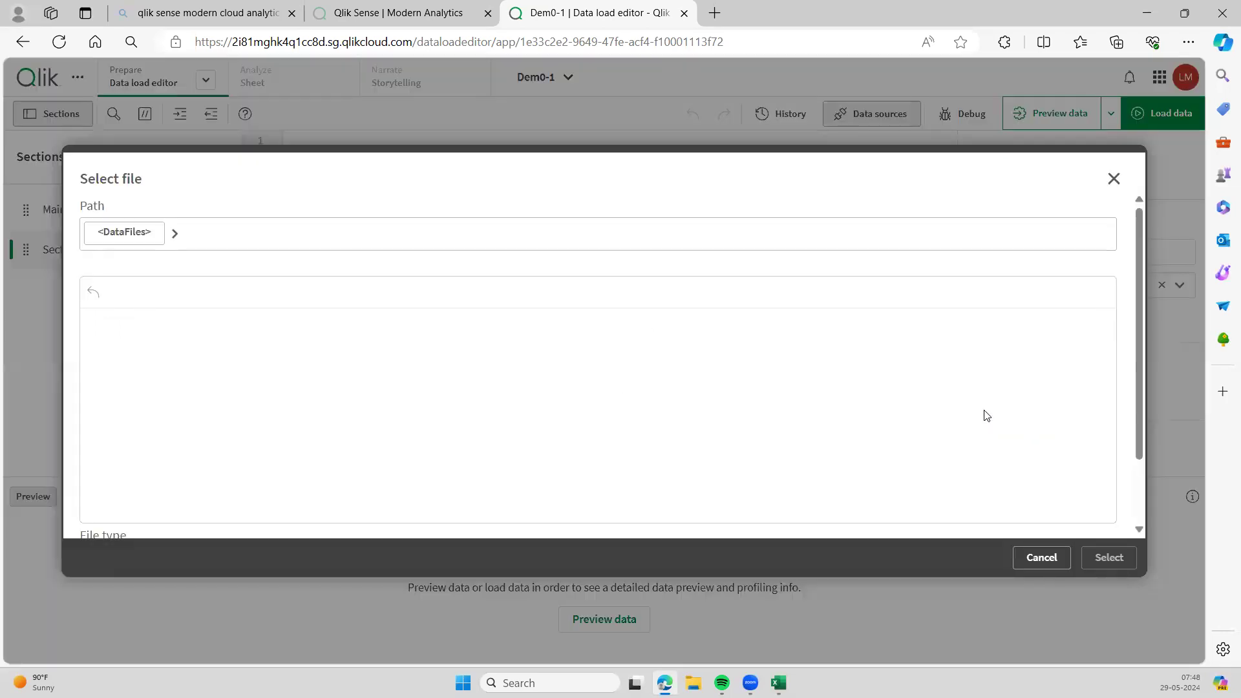
left_click(1113, 178)
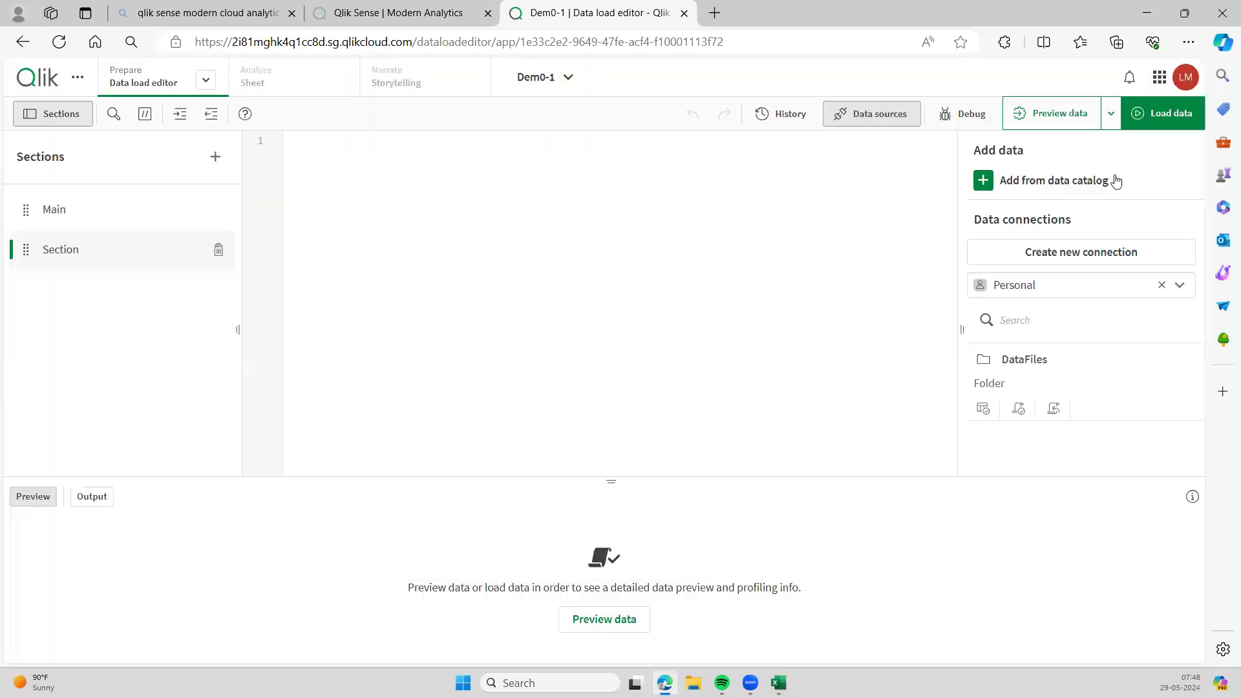
left_click(984, 411)
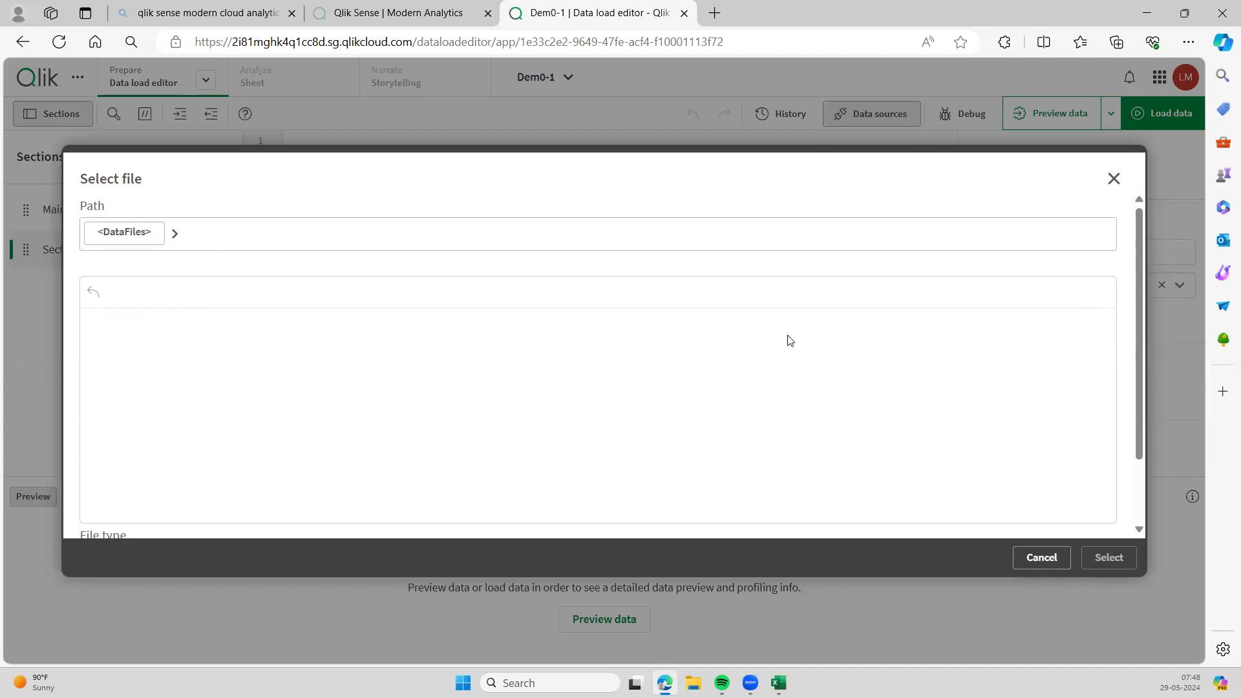
scroll(789, 340, "down", 2)
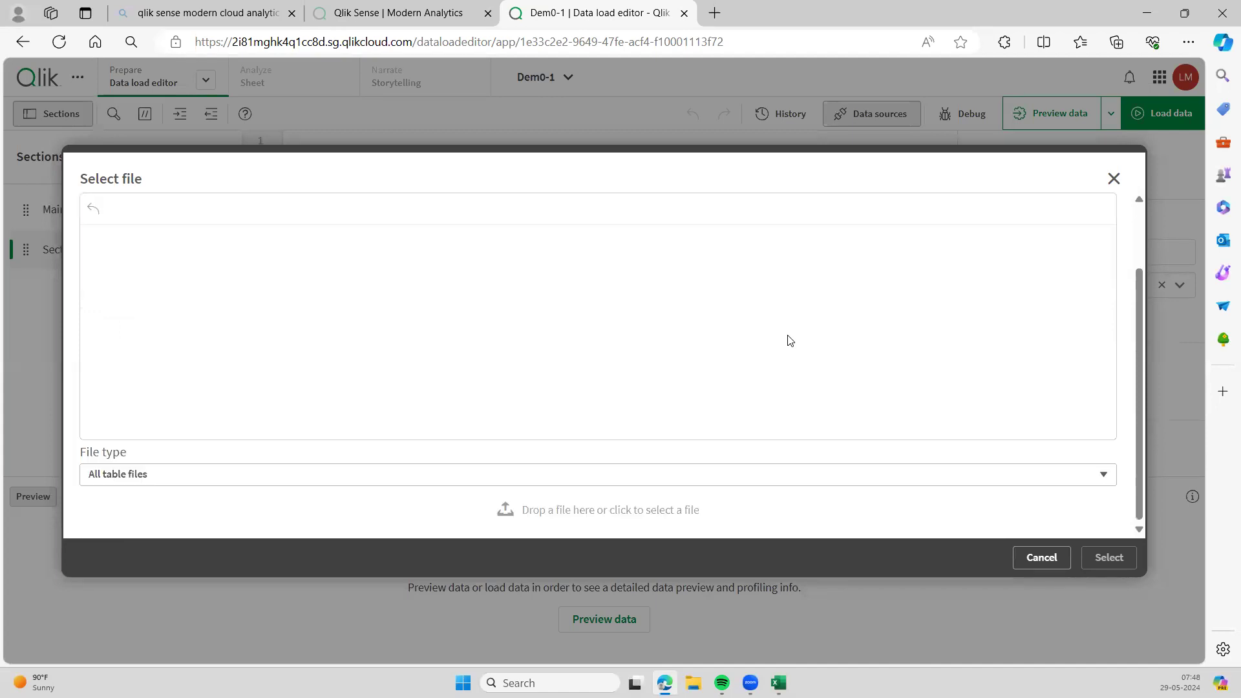
scroll(789, 340, "up", 2)
scroll(788, 340, "down", 2)
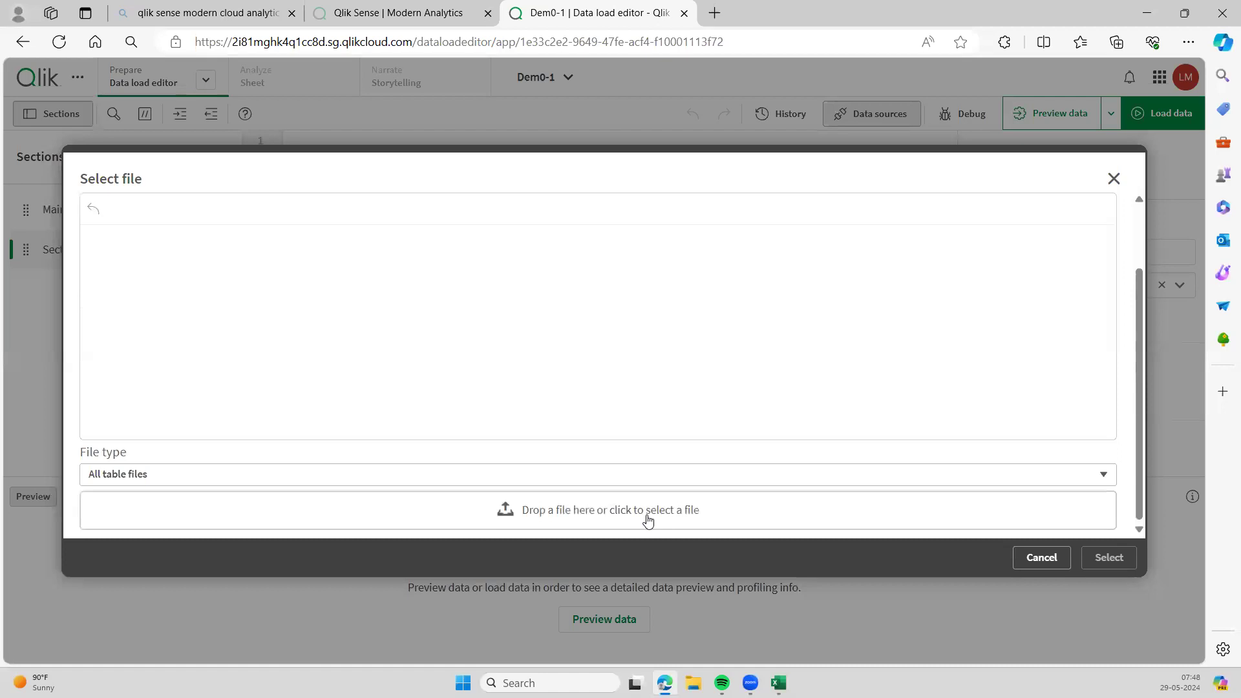
- Pick the Sample - Superstore workbook from Downloads and upload it to DataFiles
left_click(572, 519)
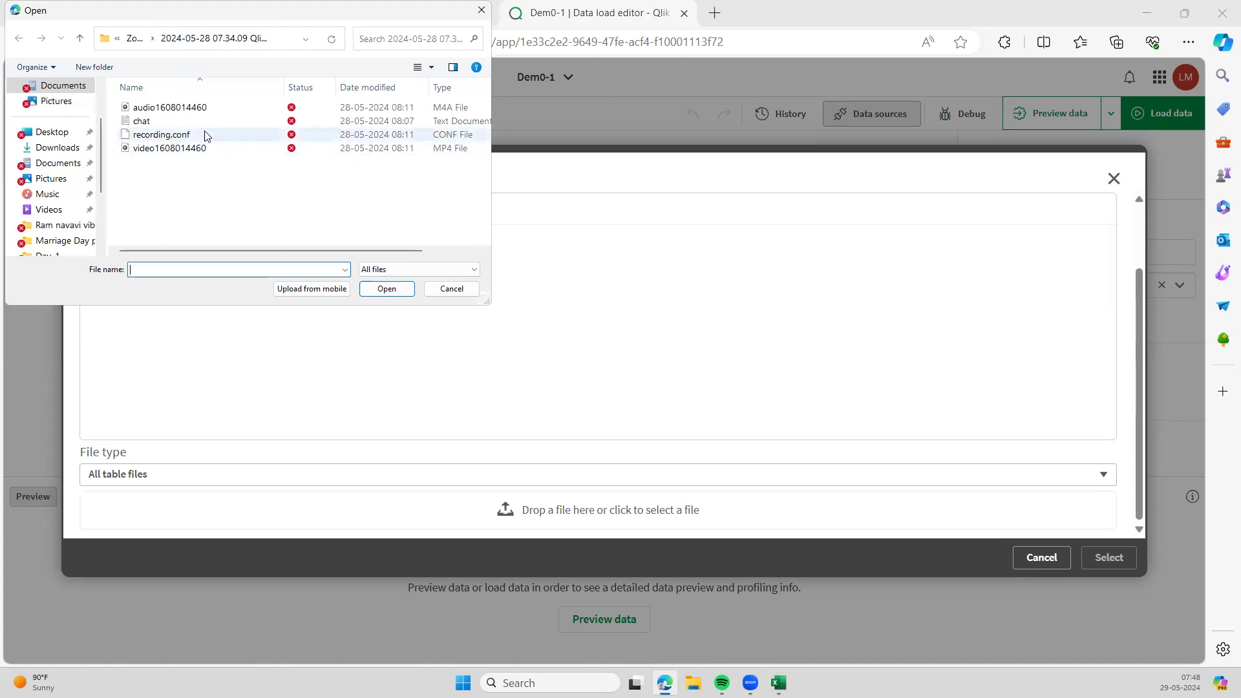
left_click(67, 149)
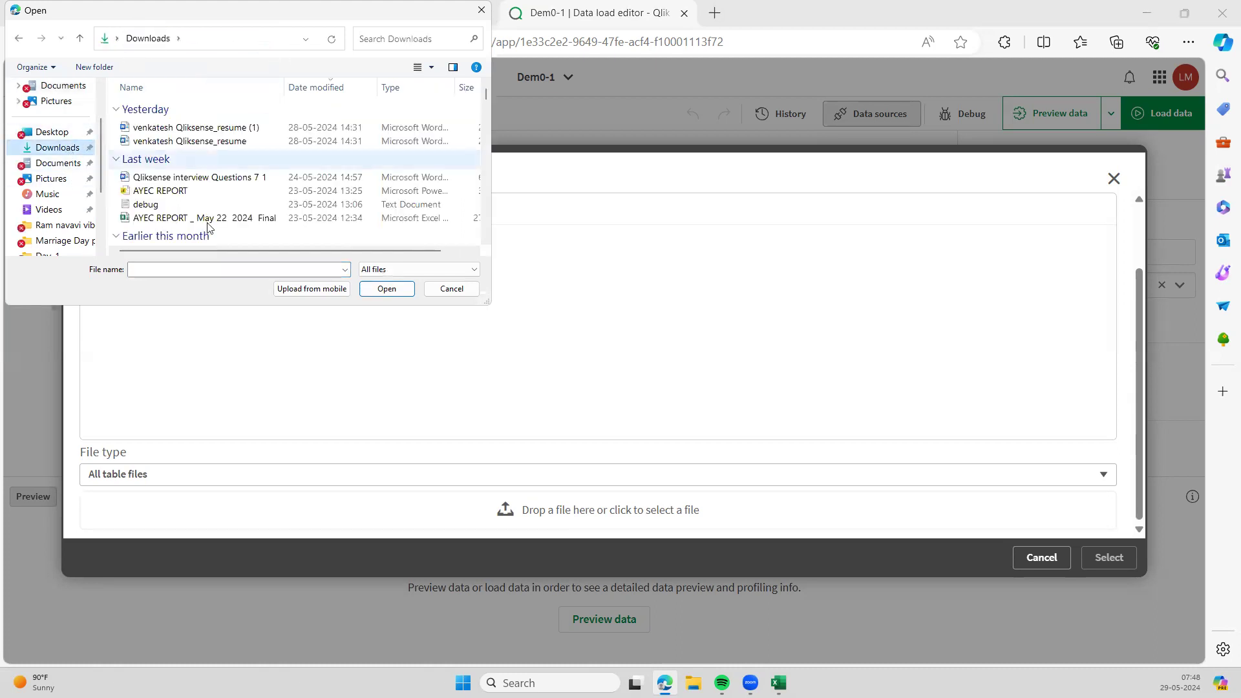
scroll(208, 227, "down", 5)
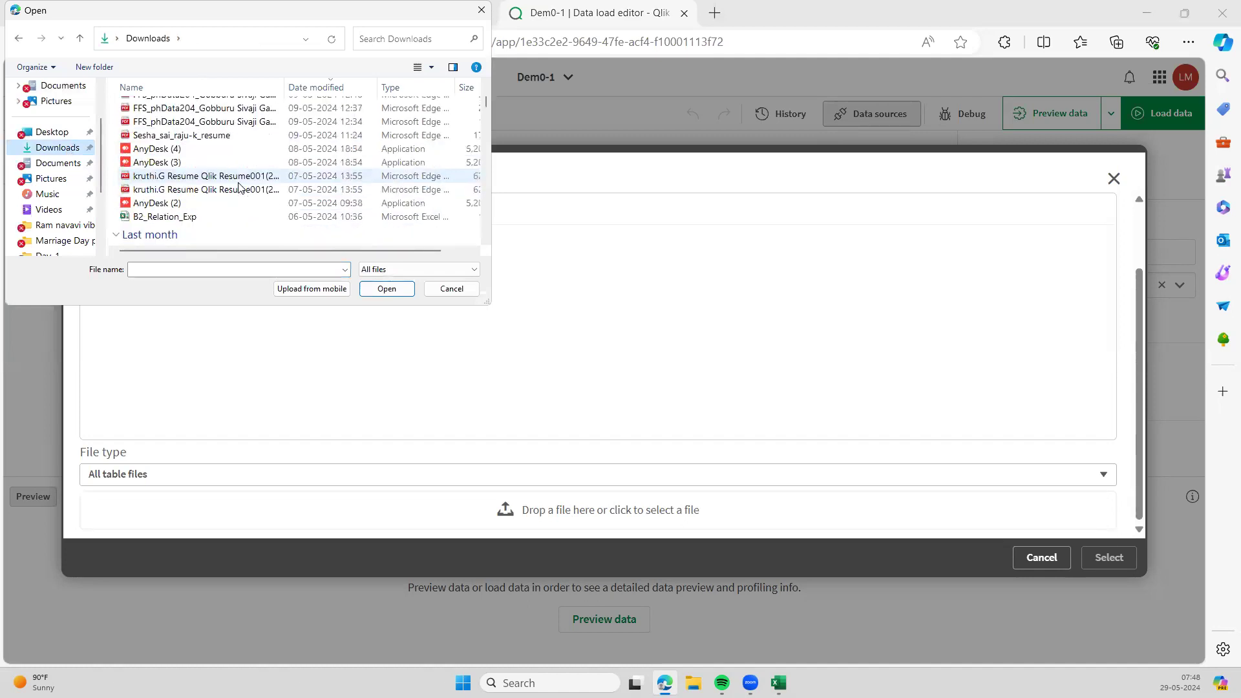
scroll(238, 187, "down", 10)
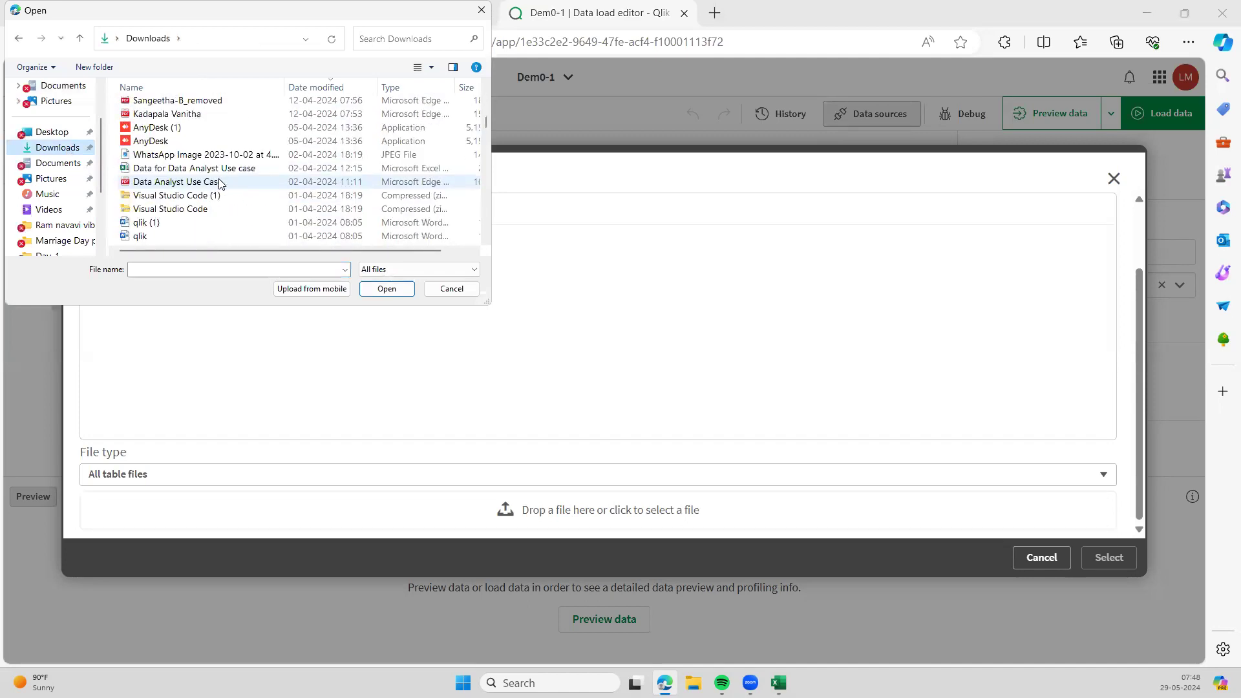
scroll(220, 184, "up", 3)
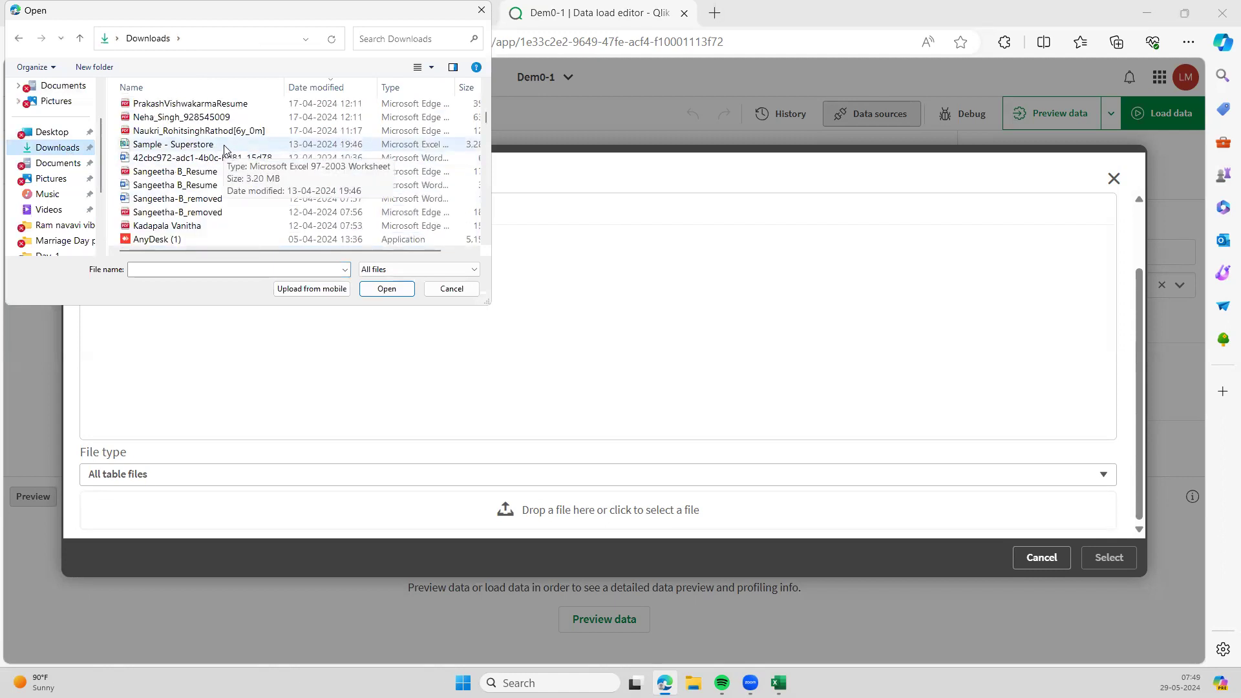
left_click(238, 148)
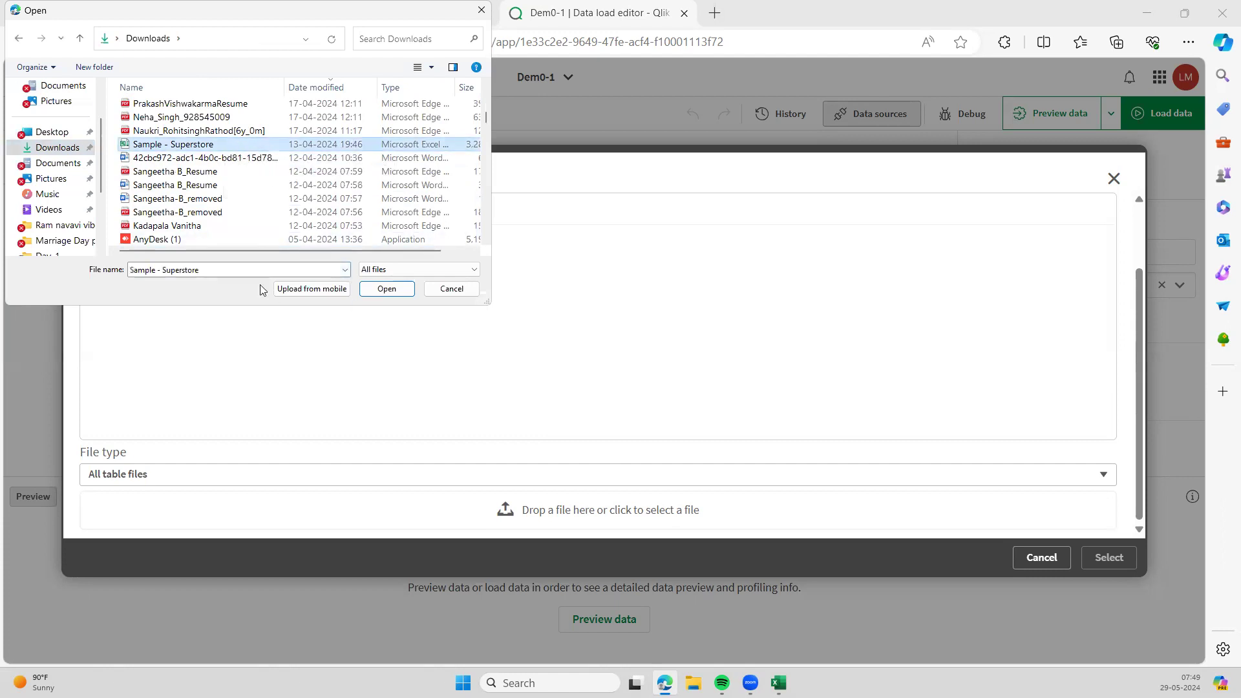
left_click(390, 289)
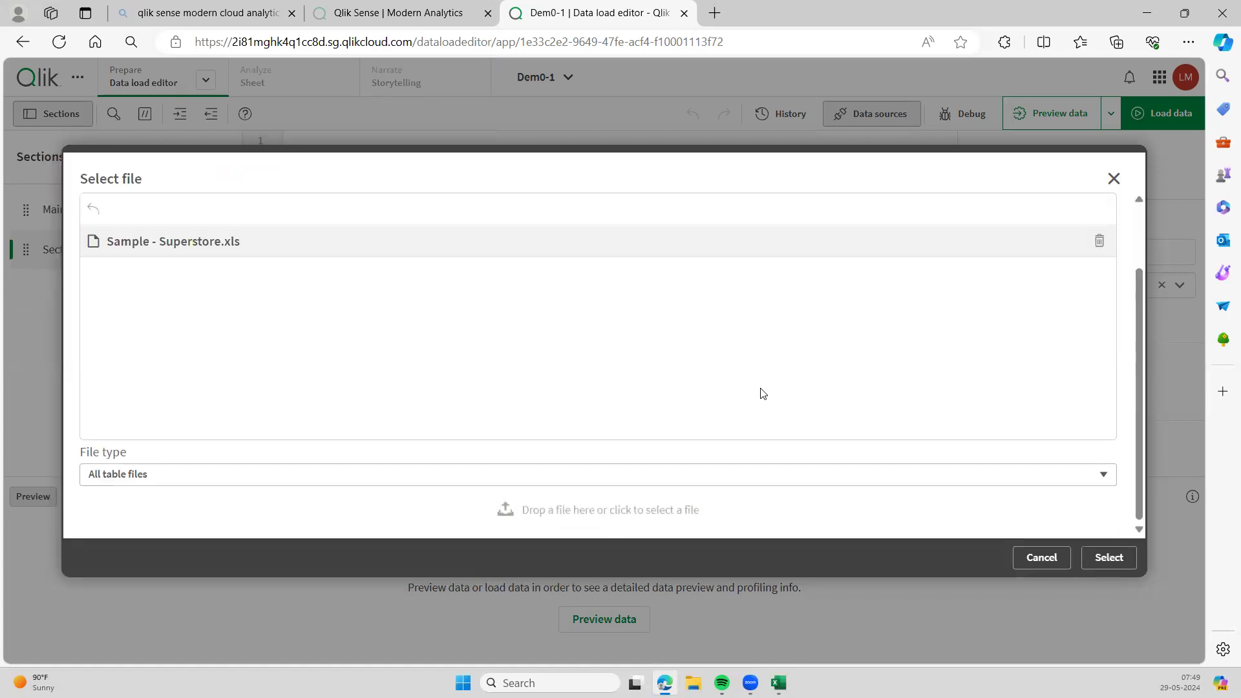
- Select Sample - Superstore.xls to preview its Orders$, Returns$ and People$ tables
left_click(1109, 558)
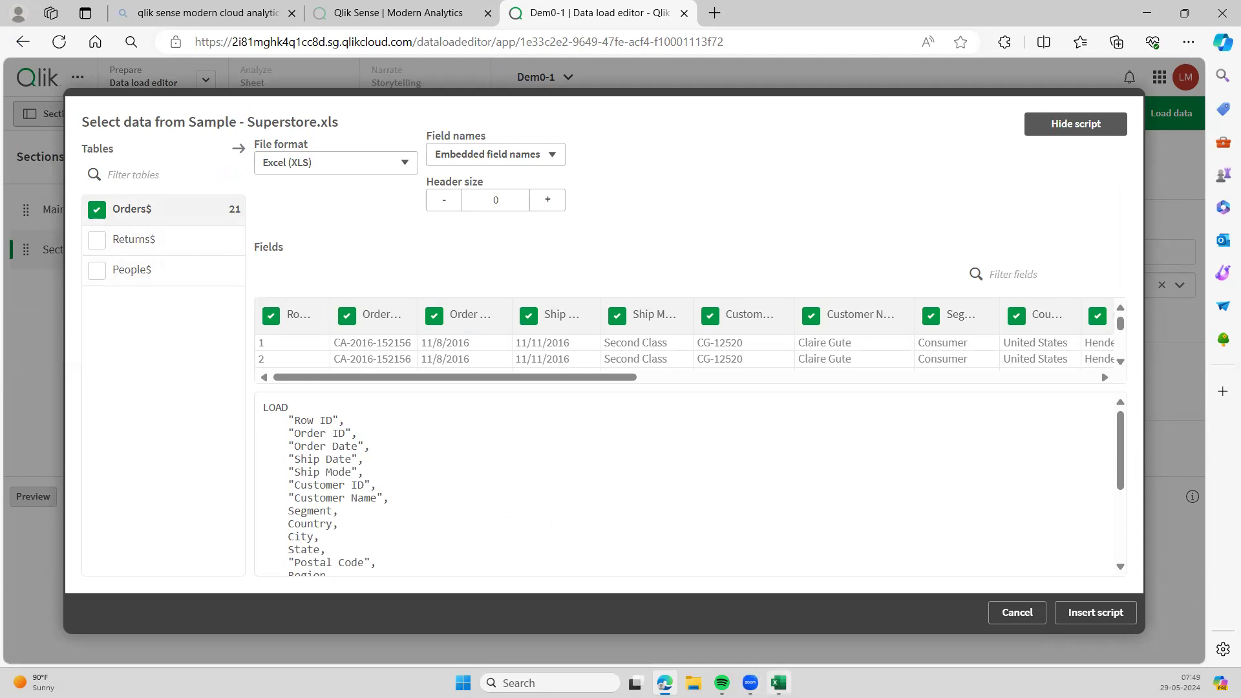
- Switch to File Explorer to locate the Sample - Superstore workbook
left_click(694, 684)
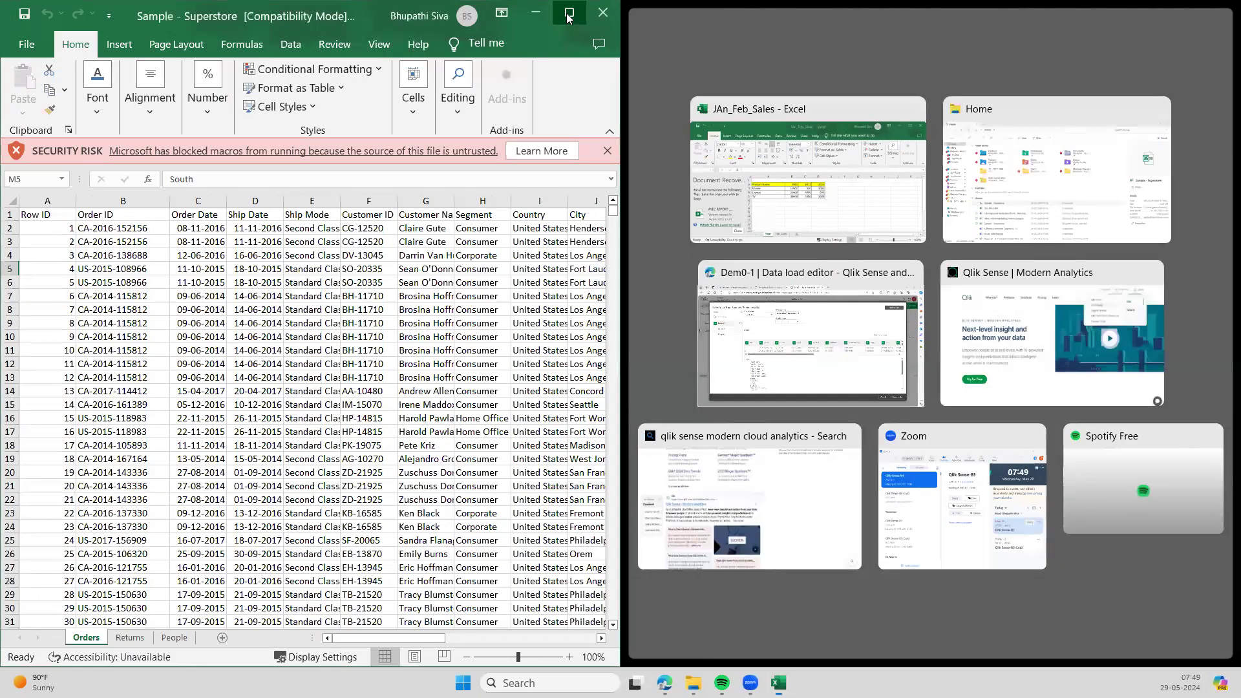
- Maximize Excel and browse the Orders, Returns and People sheets of the Superstore workbook
left_click(568, 13)
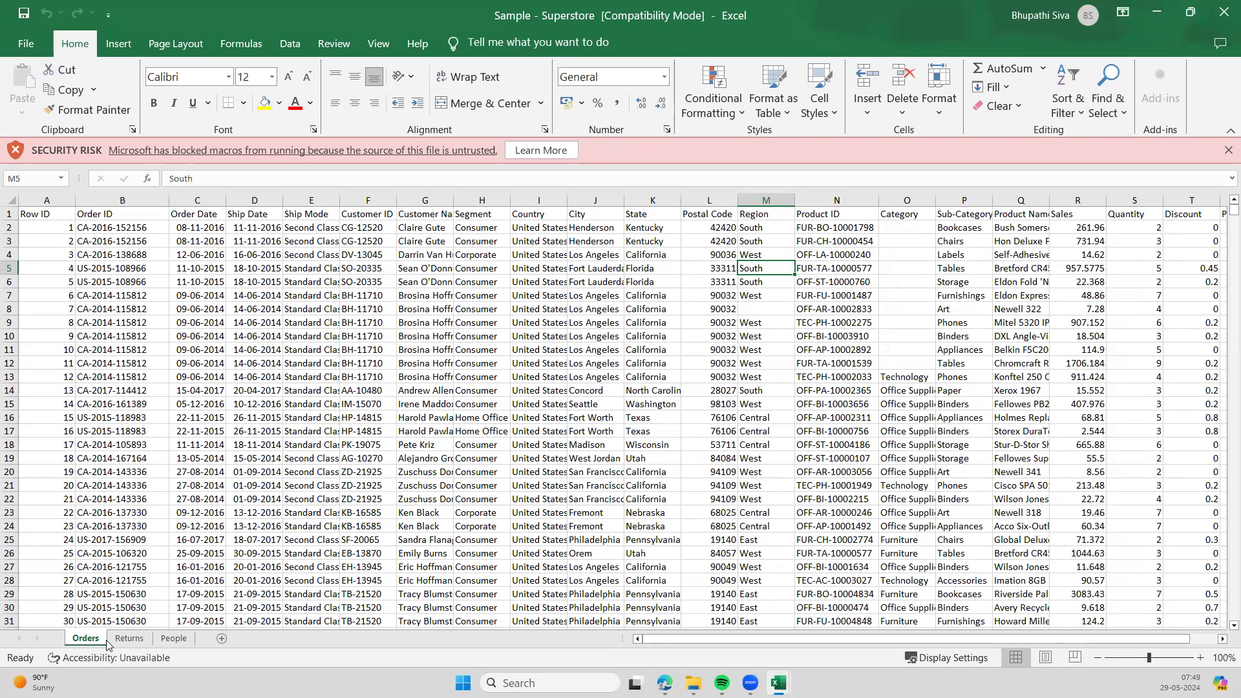
left_click(130, 639)
left_click(174, 639)
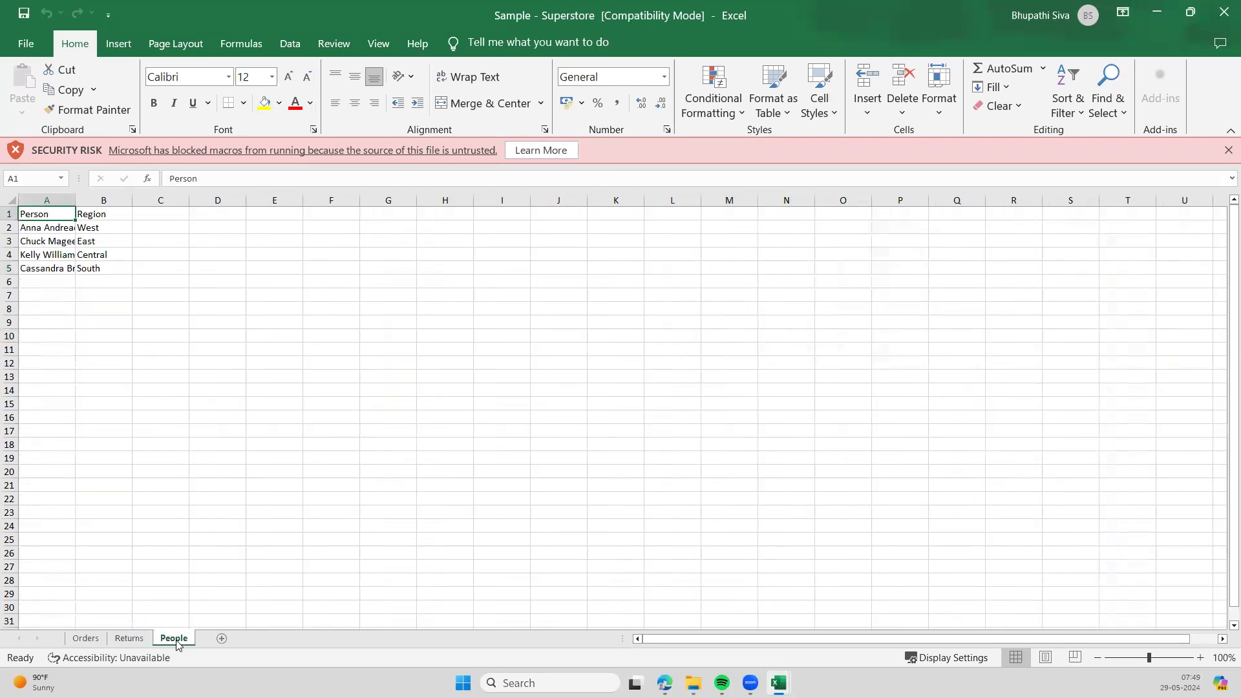
left_click(100, 638)
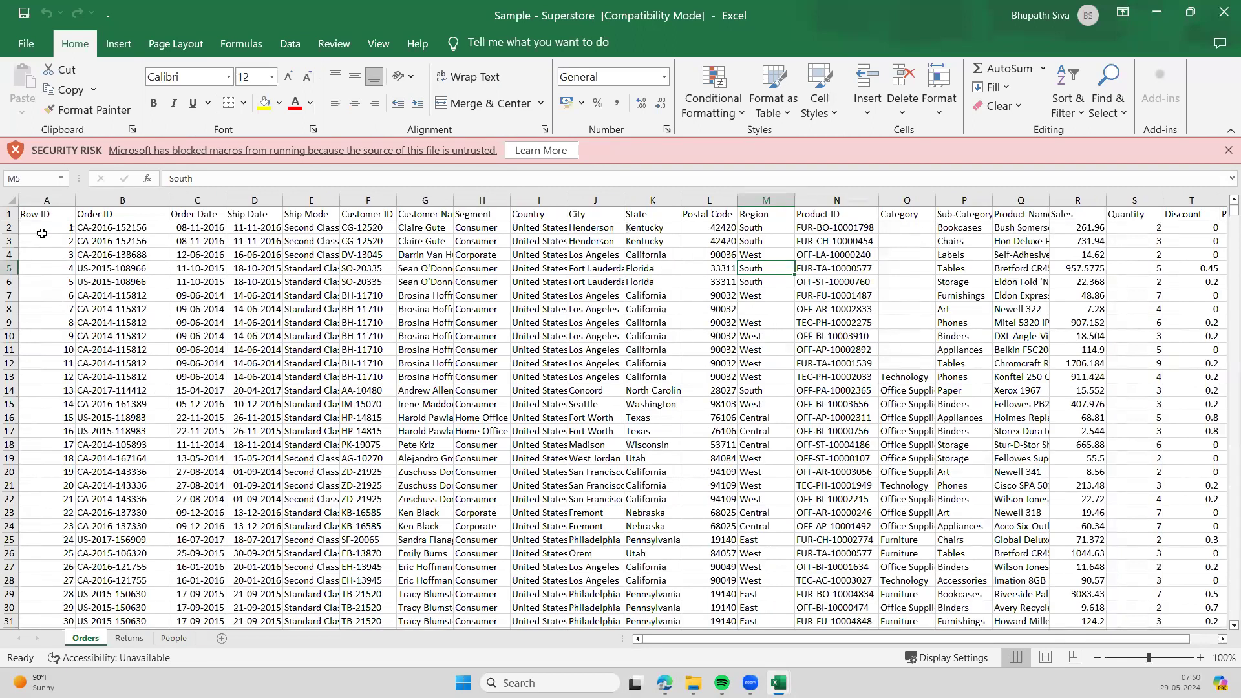
left_click_drag(34, 214, 356, 453)
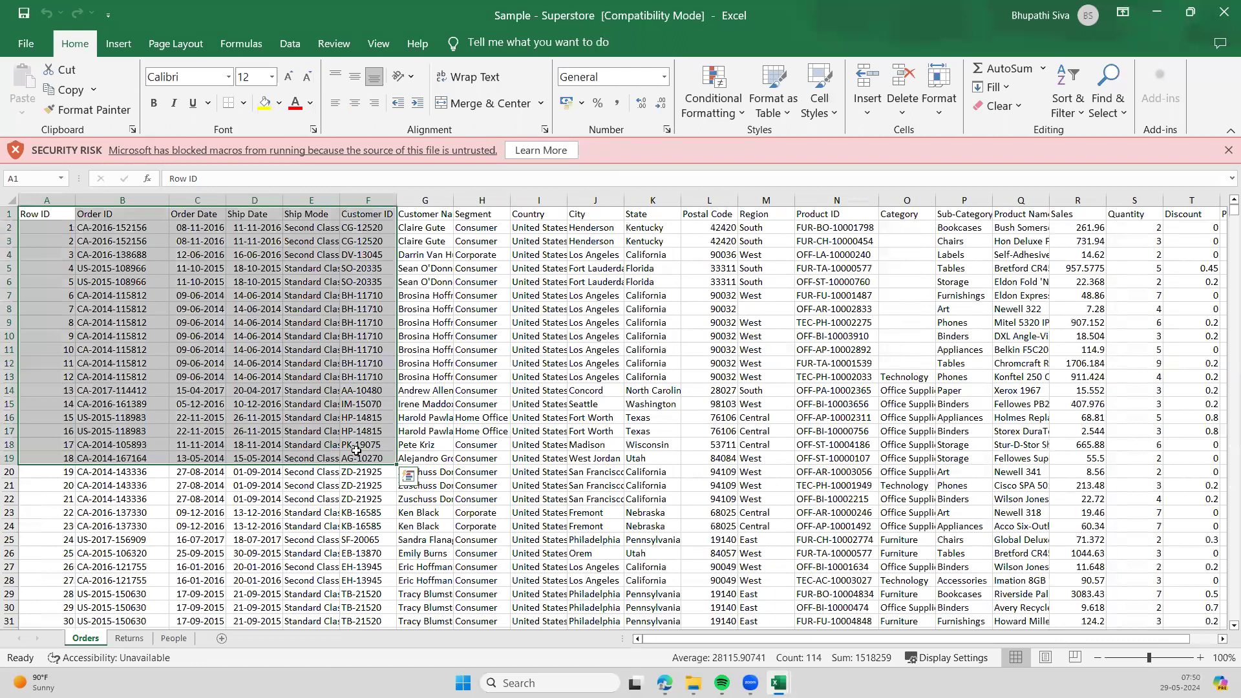
left_click(129, 638)
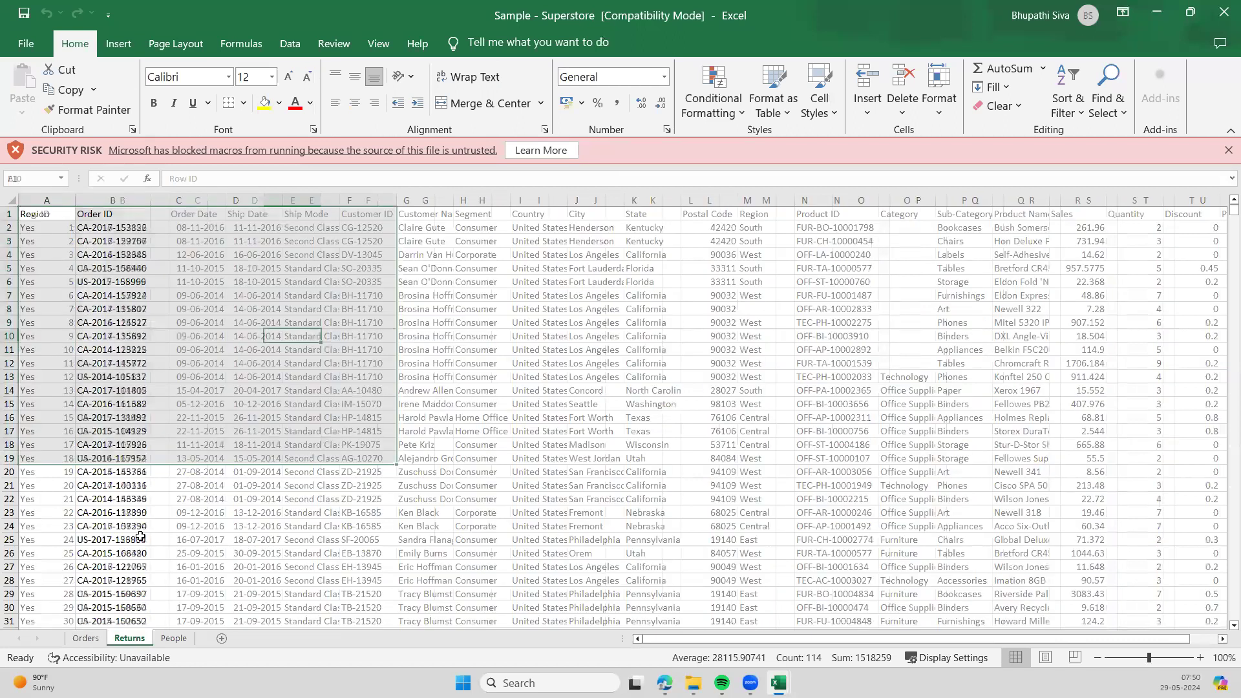
left_click(173, 640)
left_click(91, 640)
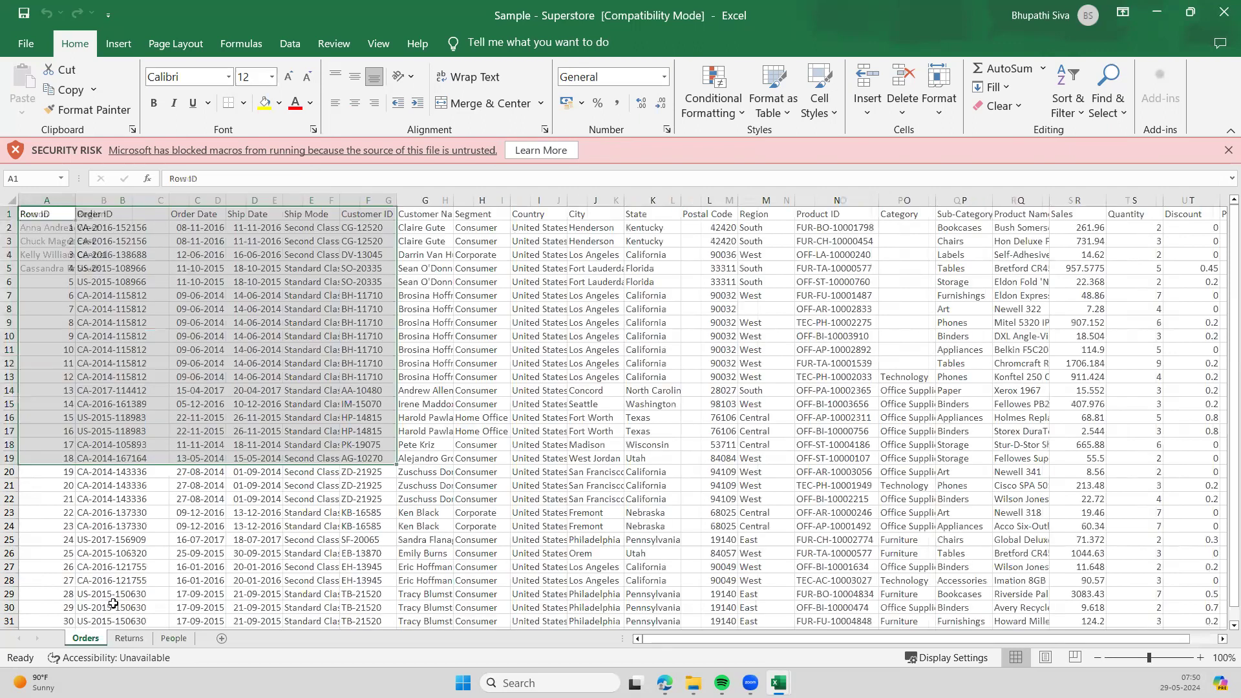
- Inspect the Orders header row and record ranges, then return to the Qlik table picker
left_click(403, 538)
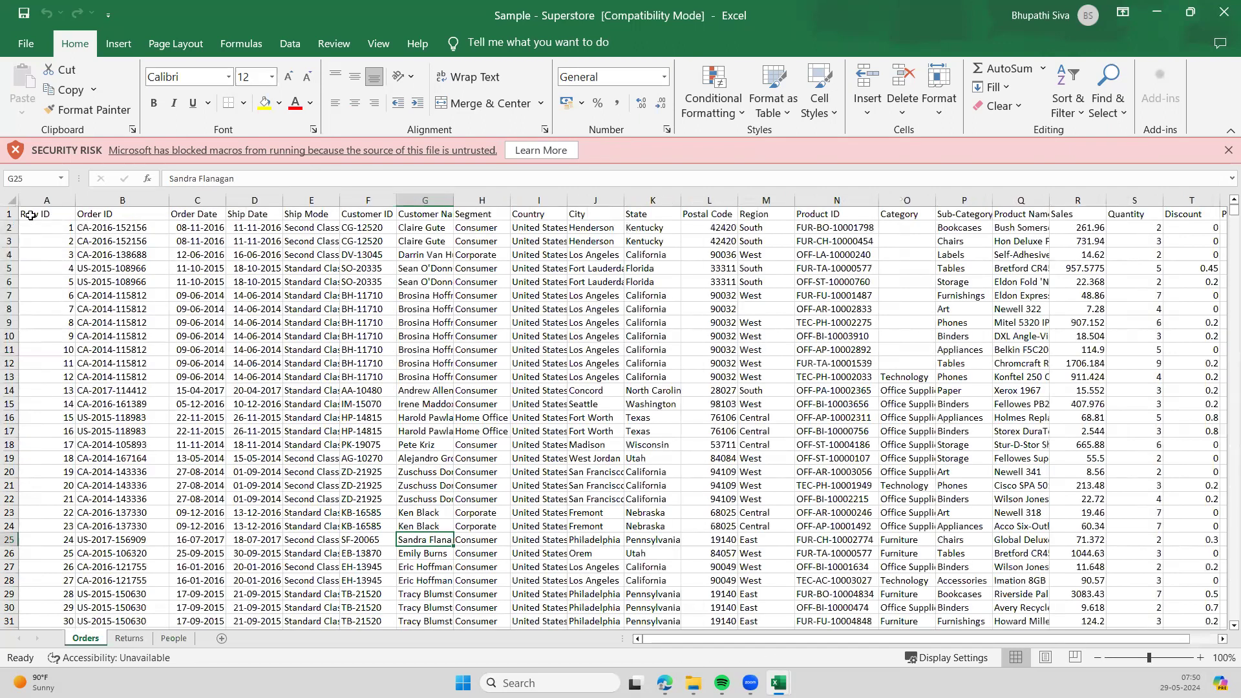
left_click(10, 214)
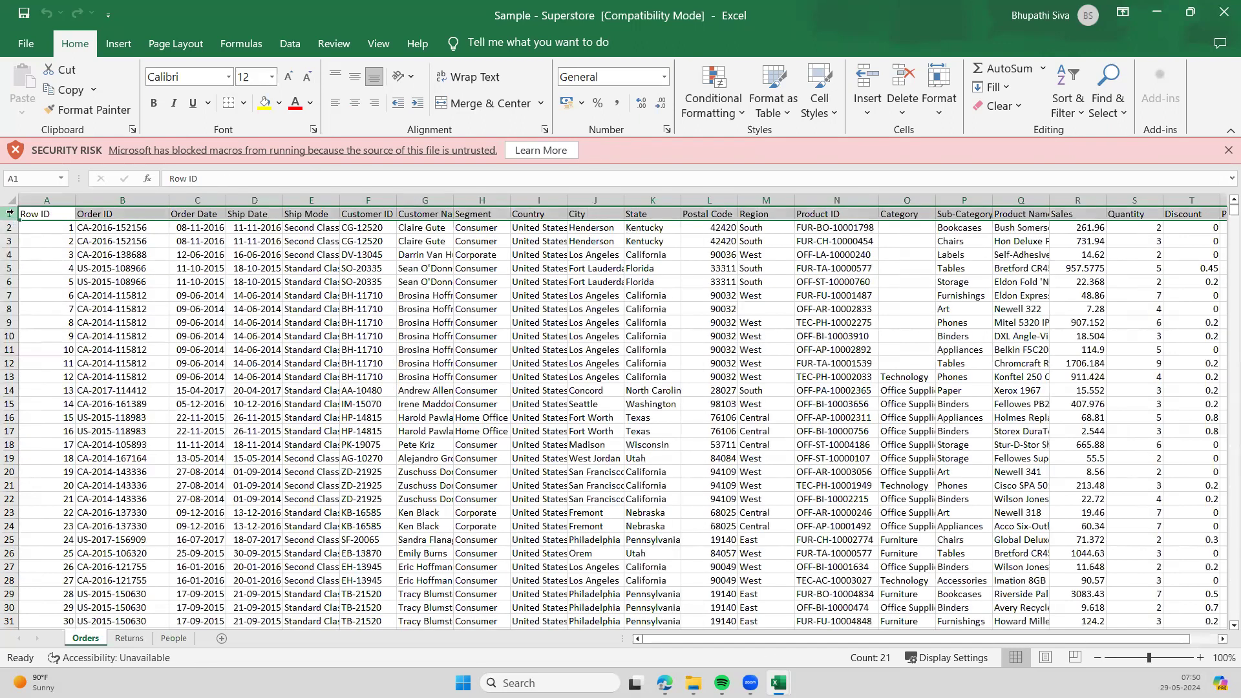
left_click_drag(152, 338, 190, 354)
left_click(192, 406)
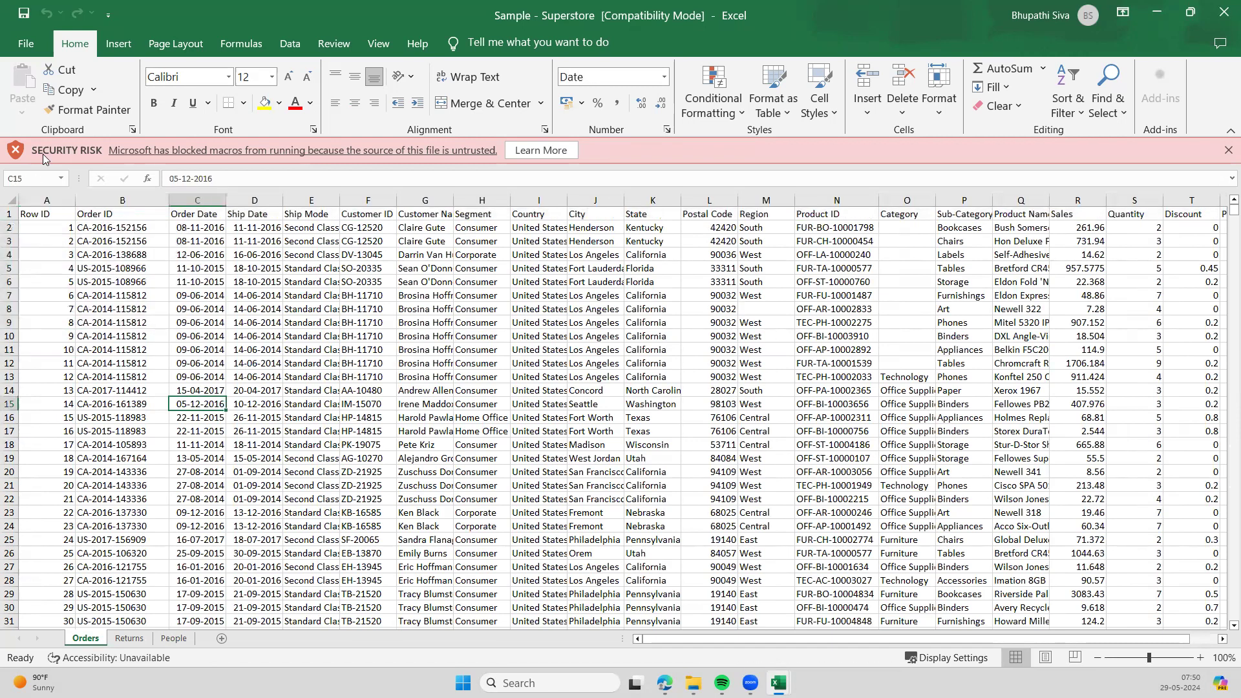
left_click(9, 214)
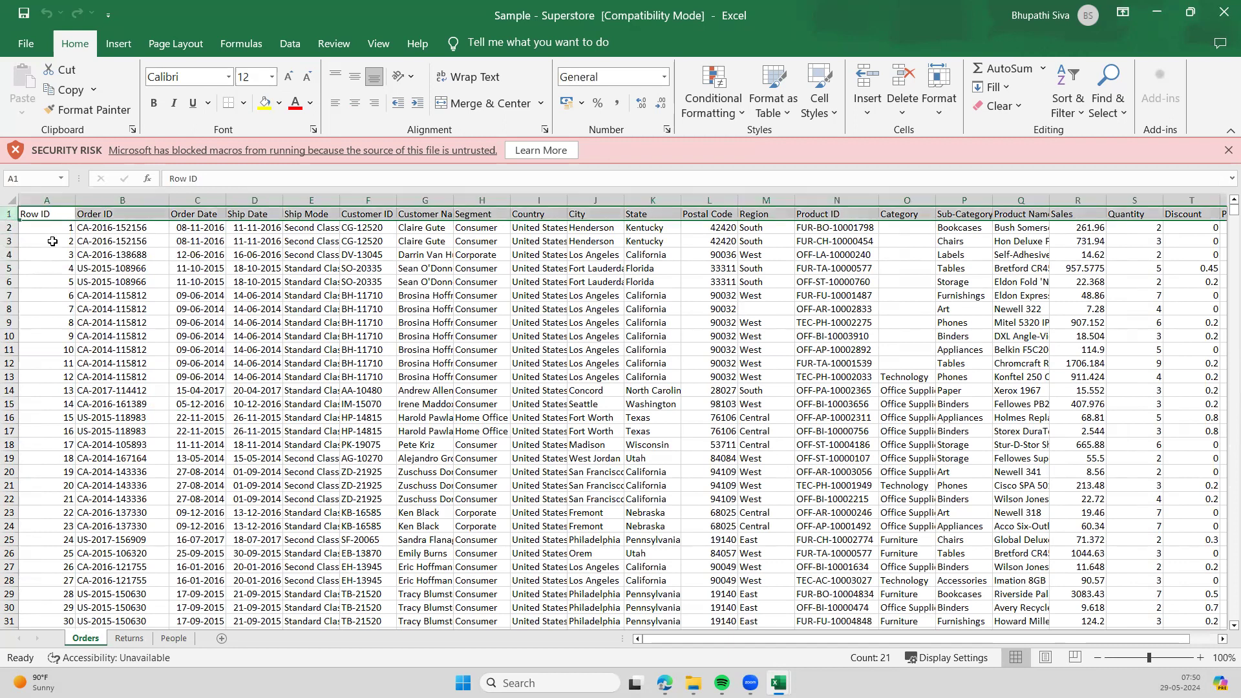
left_click_drag(39, 228, 350, 456)
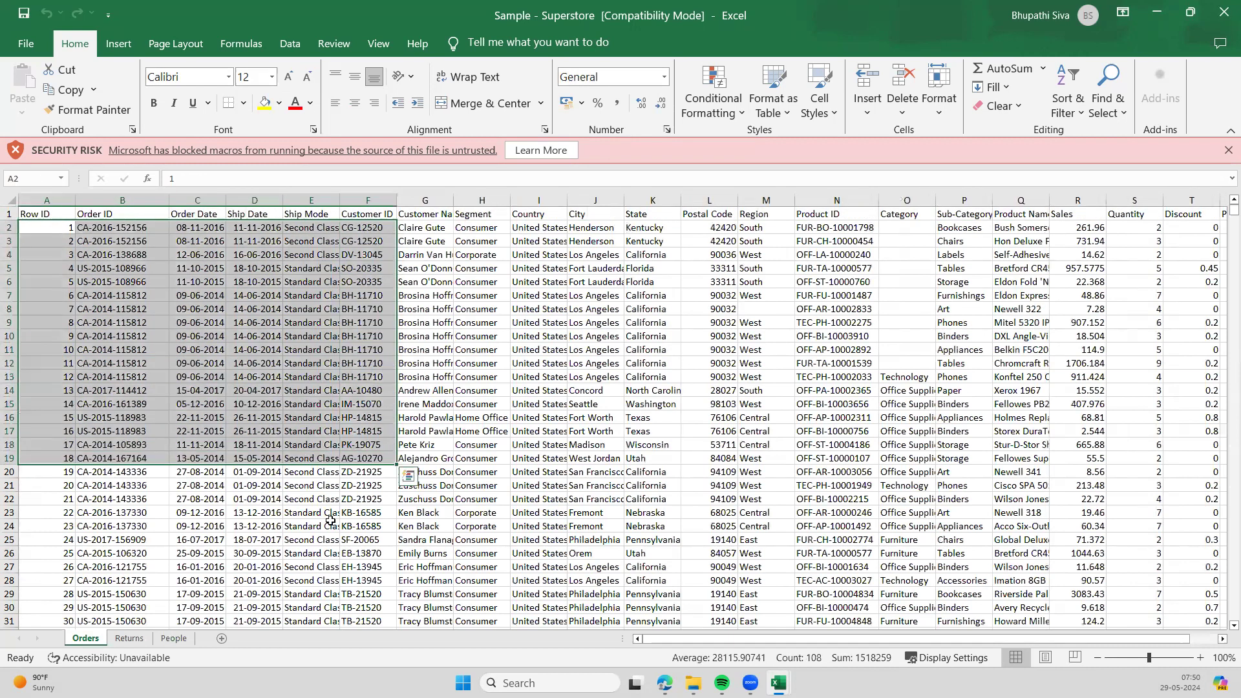
left_click(540, 486)
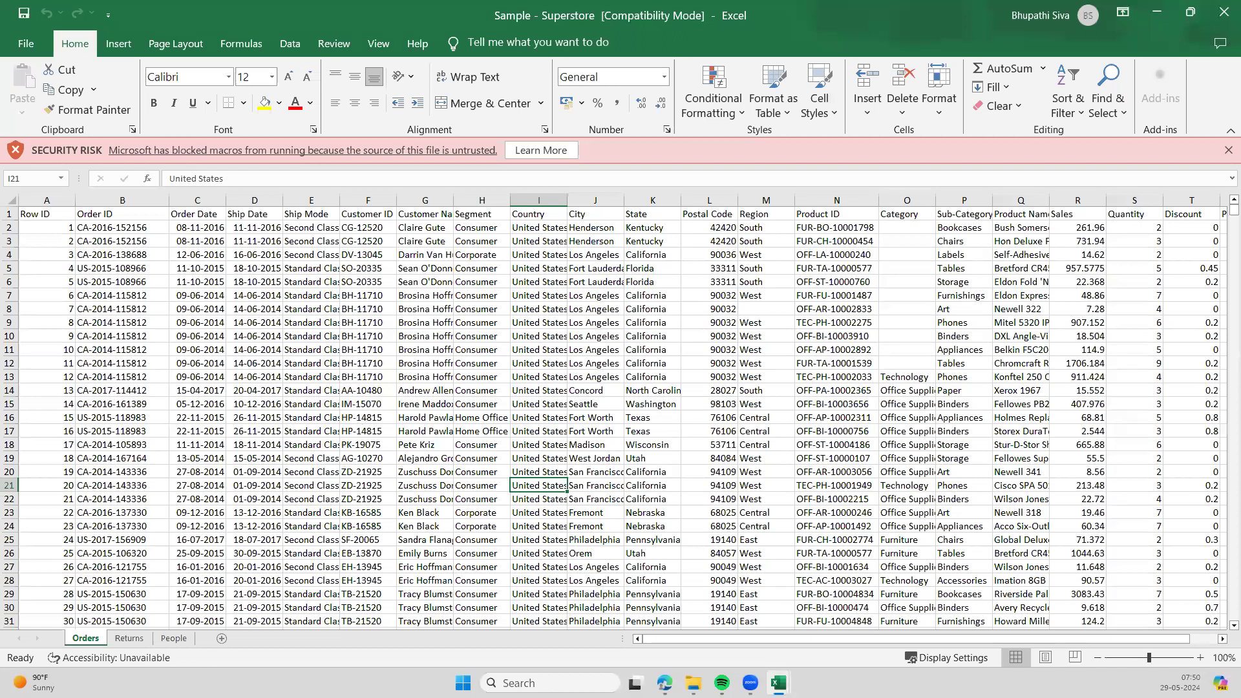
mouse_move(665, 682)
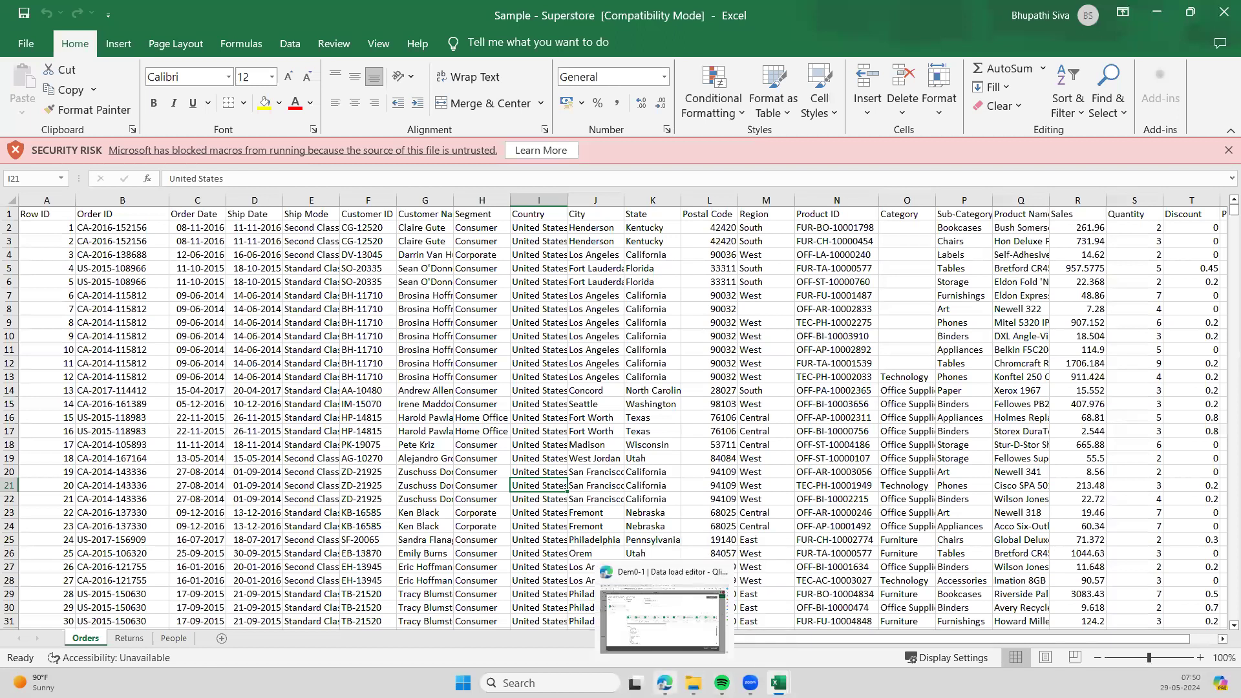
left_click(689, 637)
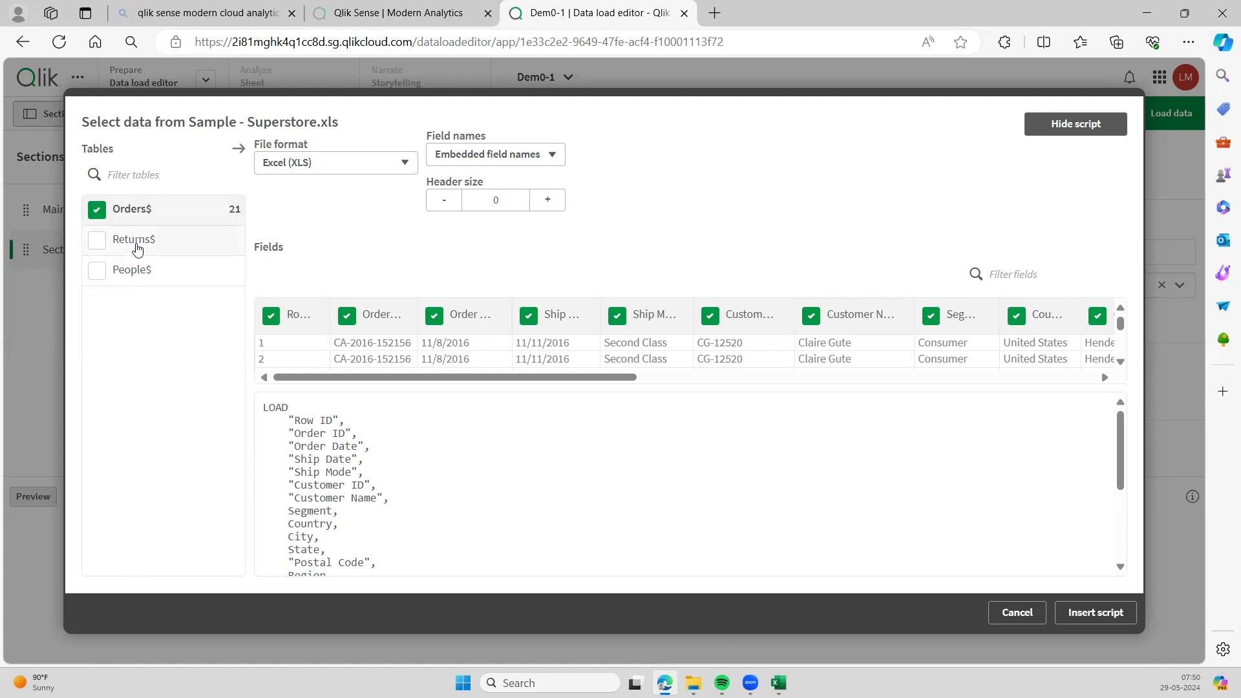
- Check the Orders$, Returns$ and People$ sheets and insert their LOAD script
left_click(97, 242)
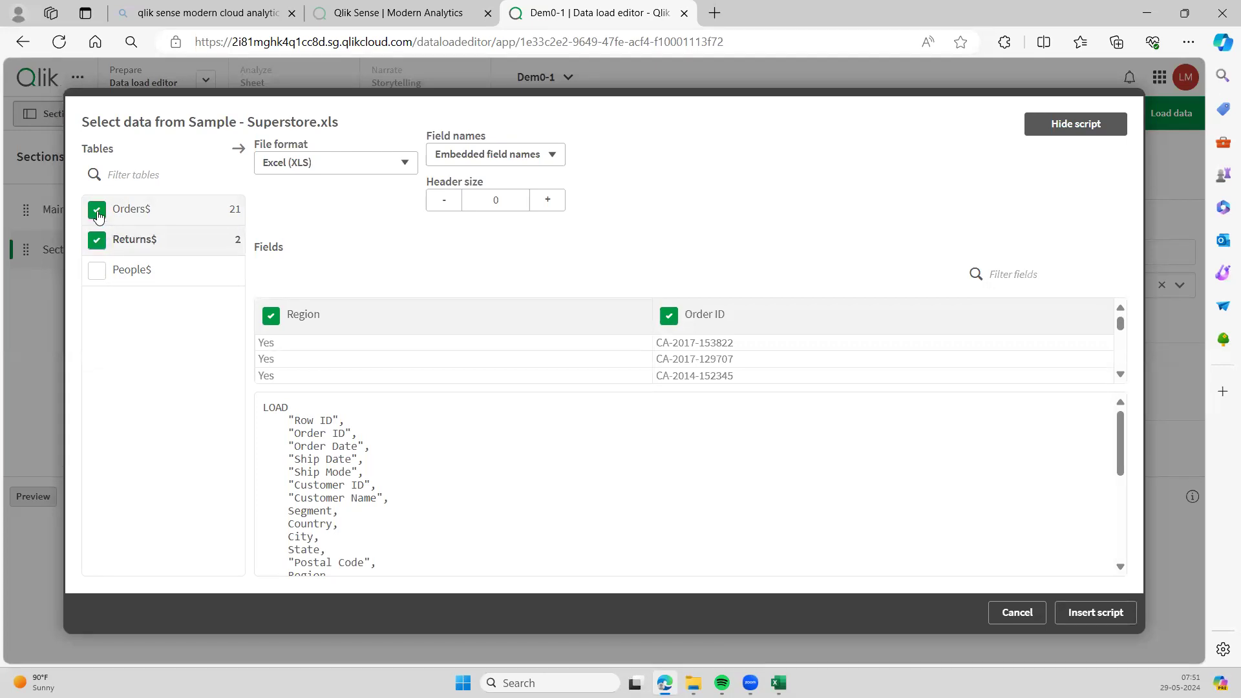
left_click(98, 215)
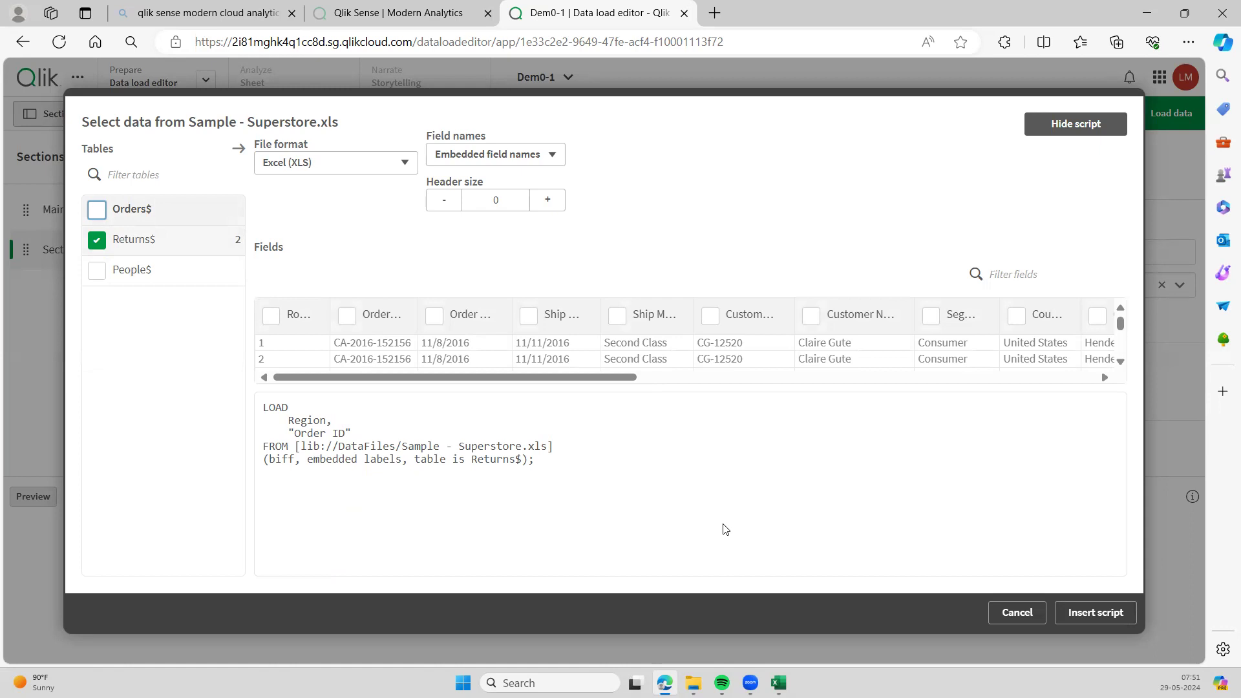
left_click(98, 210)
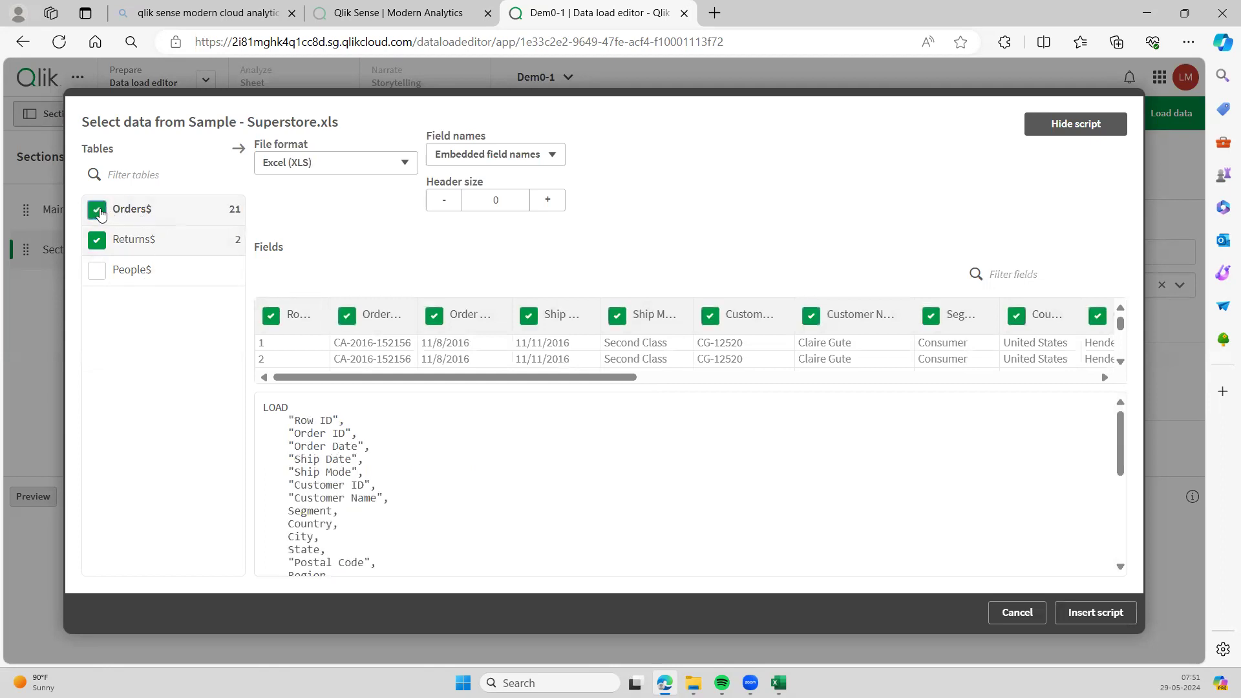
left_click(98, 271)
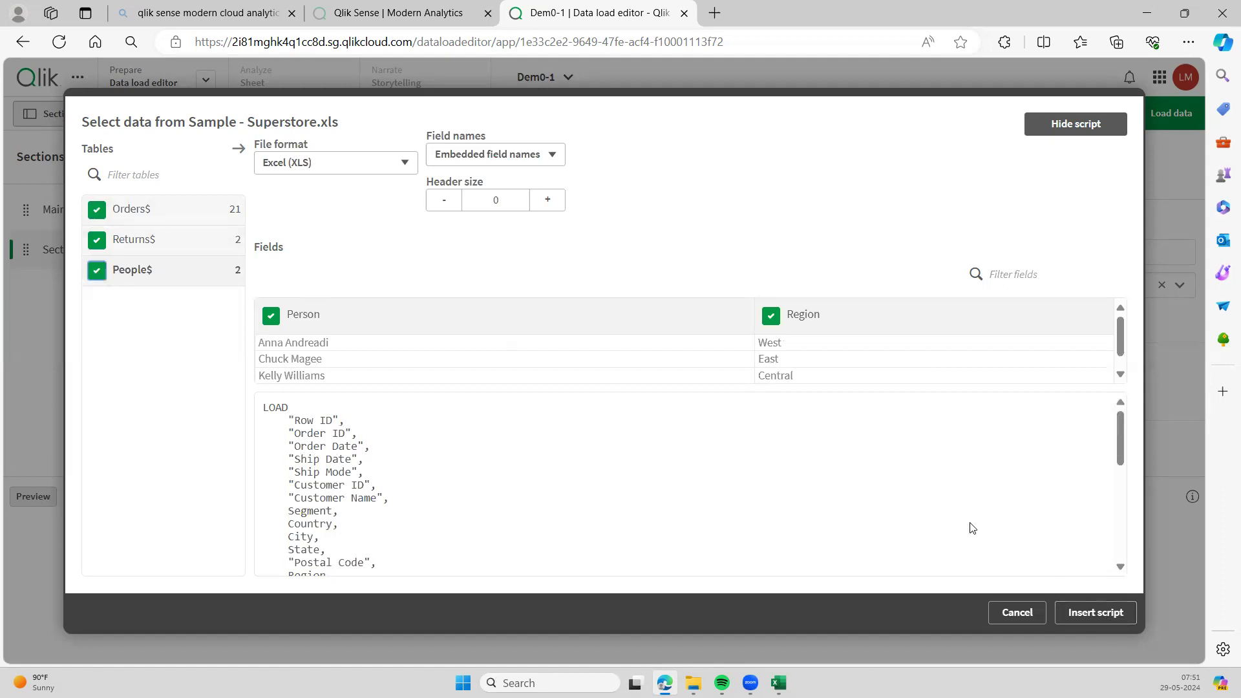
left_click(1095, 614)
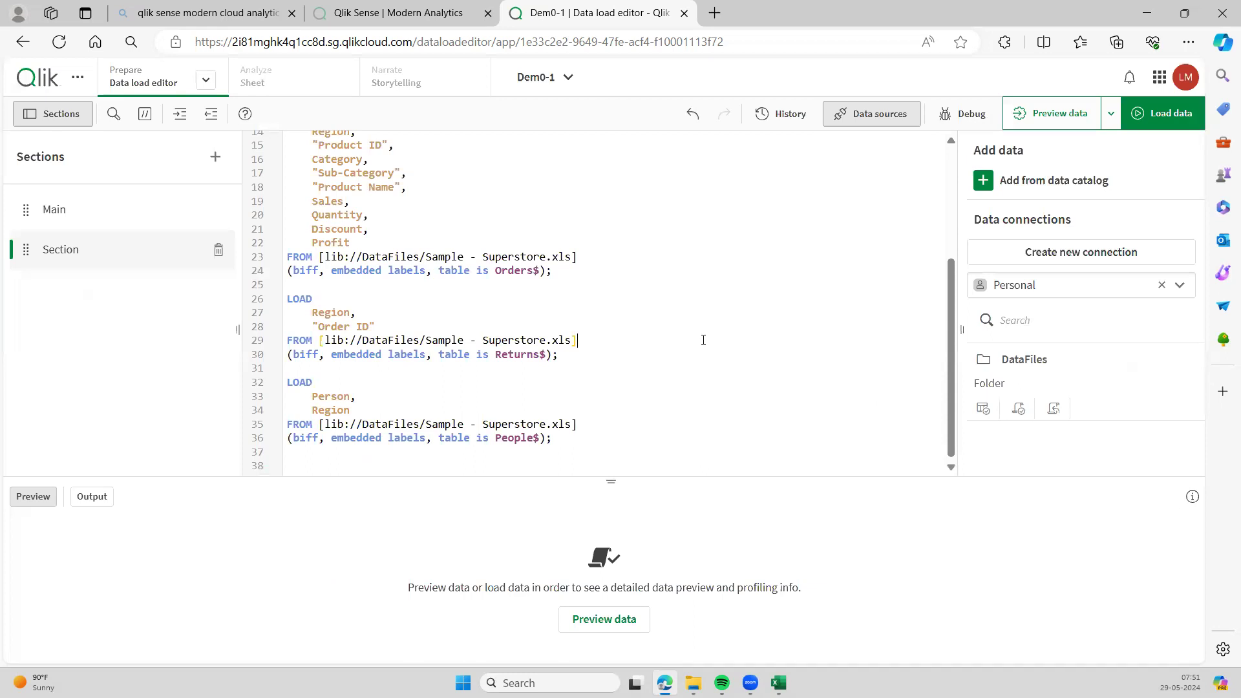
scroll(705, 342, "up", 3)
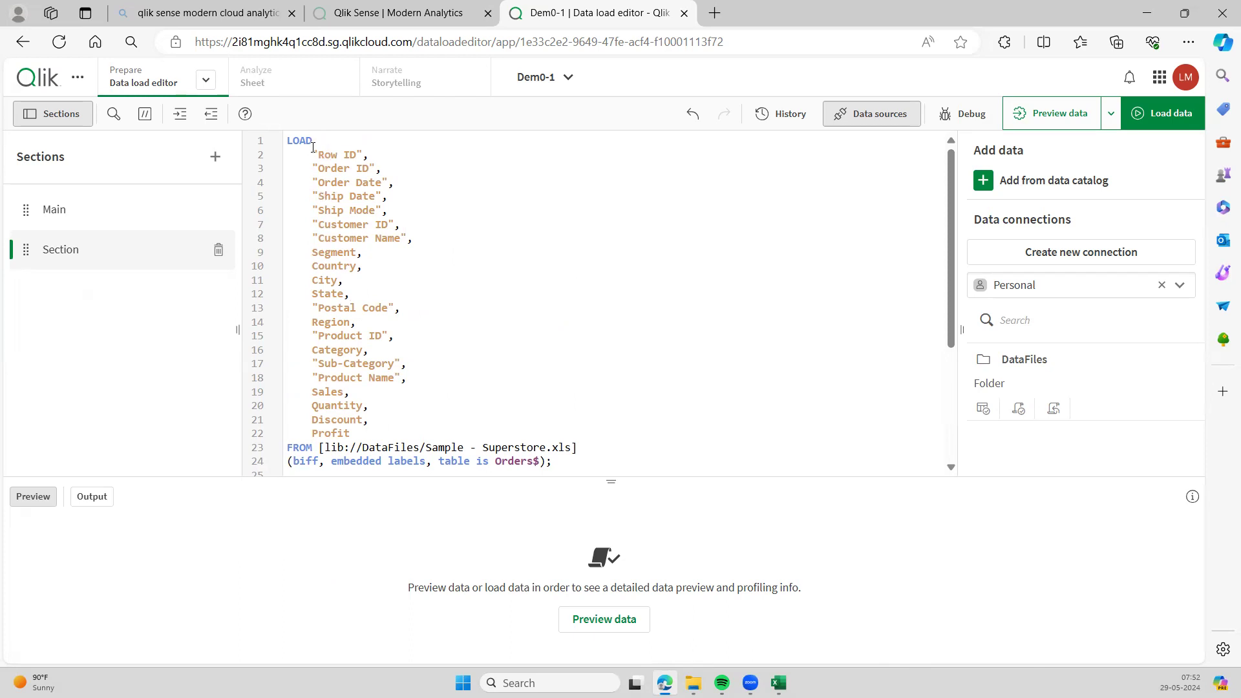
left_click_drag(310, 153, 427, 303)
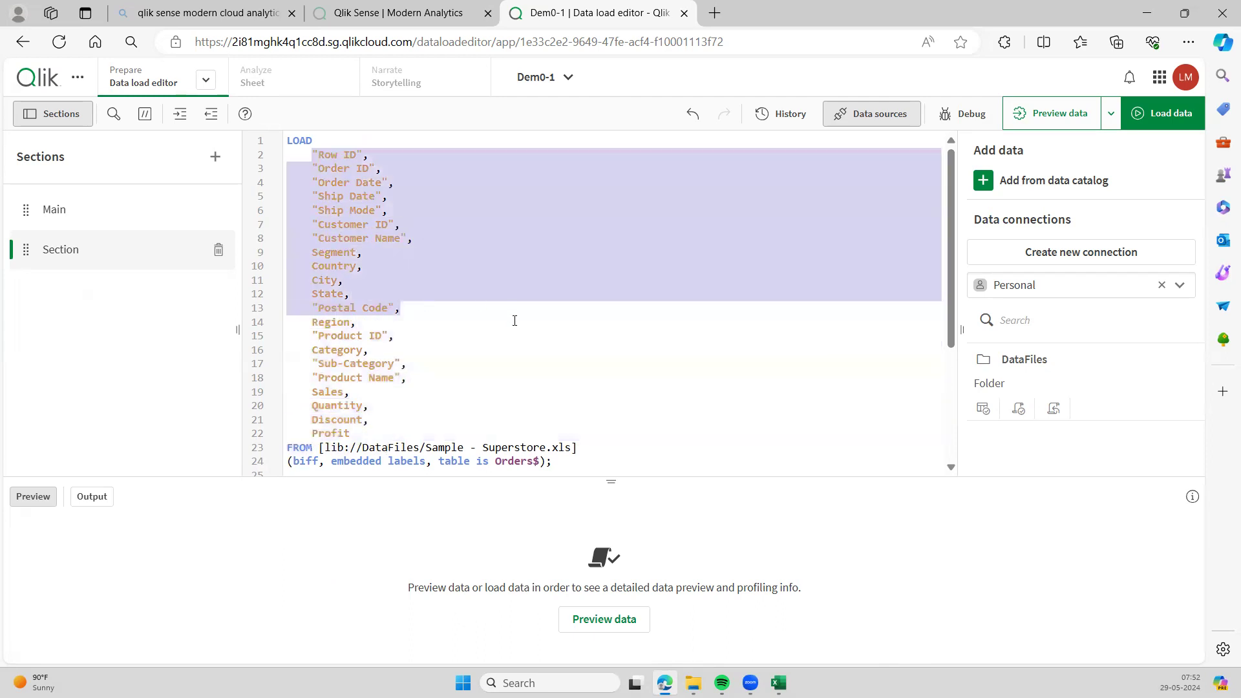
left_click(515, 320)
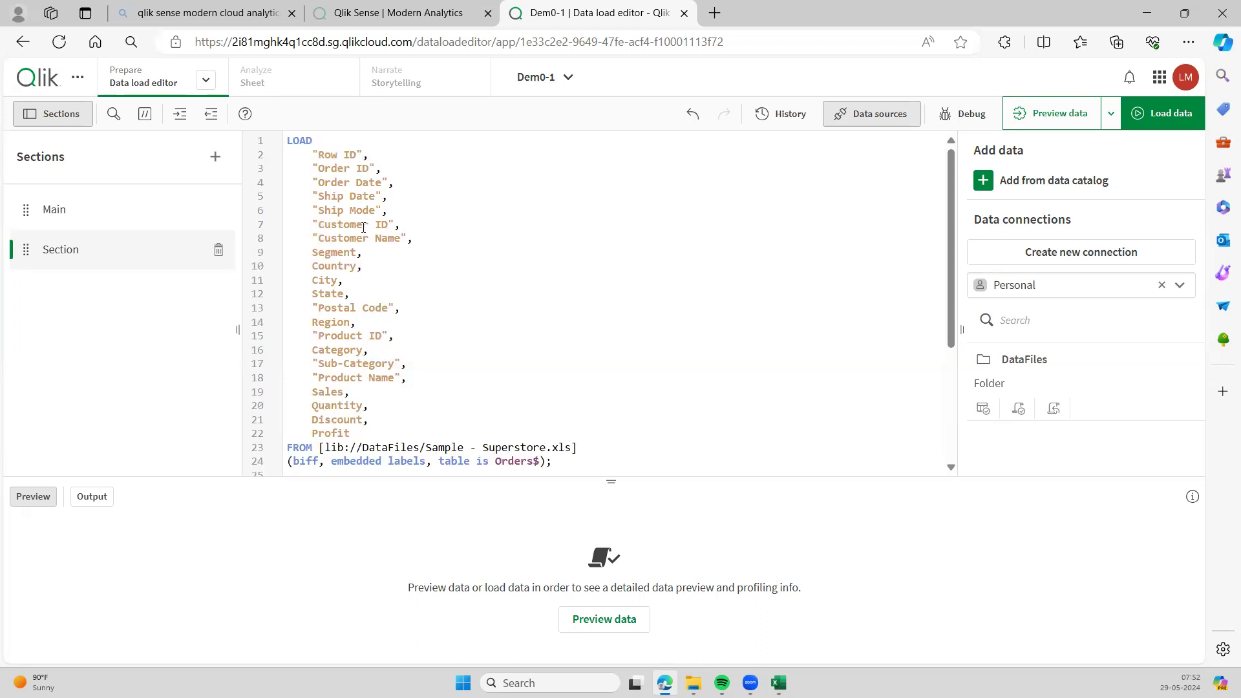
left_click_drag(357, 252, 312, 252)
left_click(436, 228)
left_click_drag(312, 252, 352, 291)
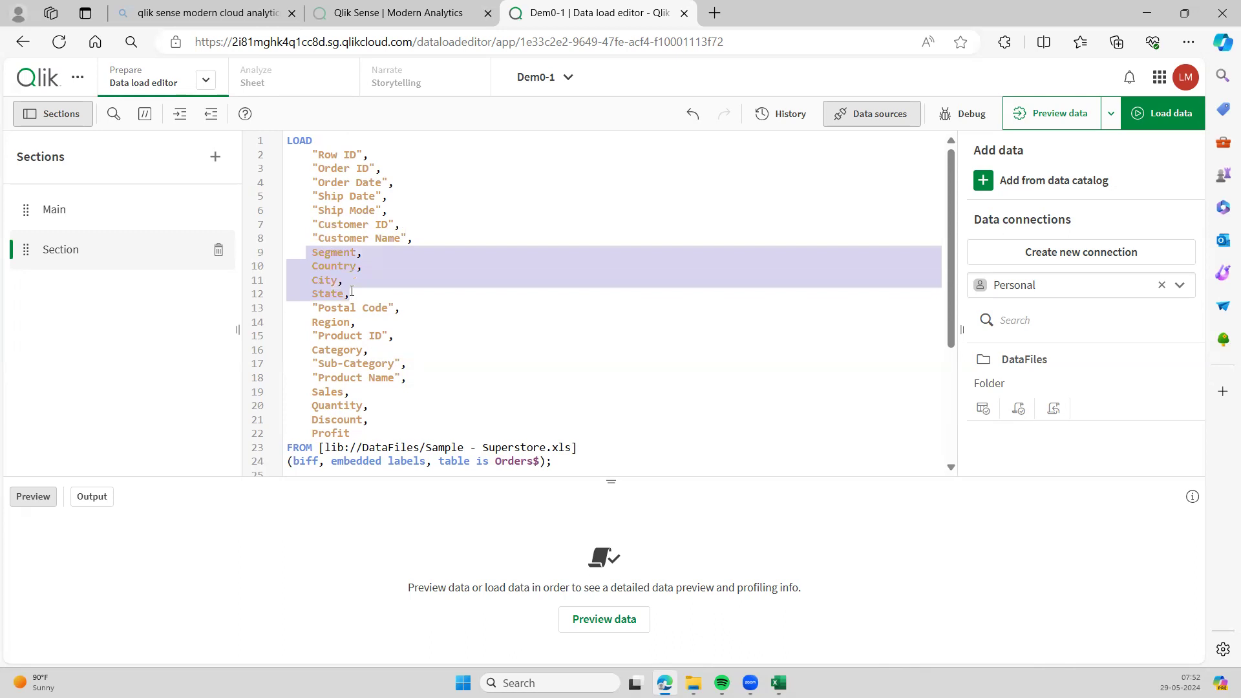
left_click(417, 310)
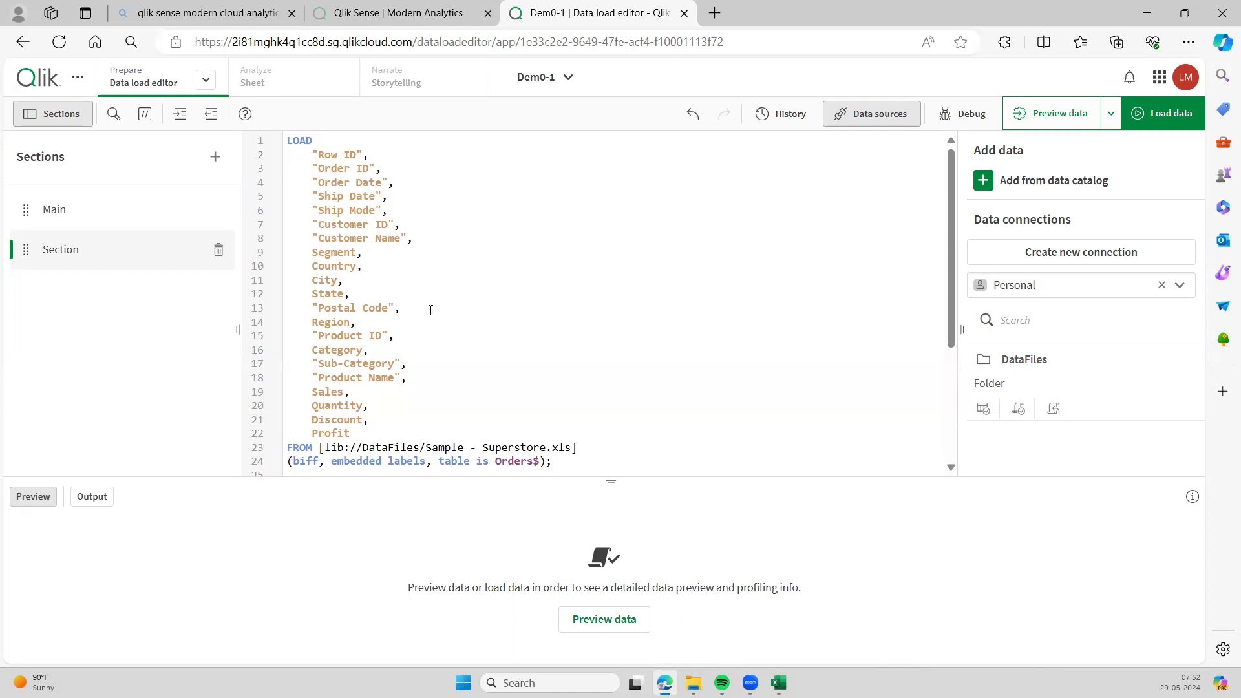
left_click(430, 310)
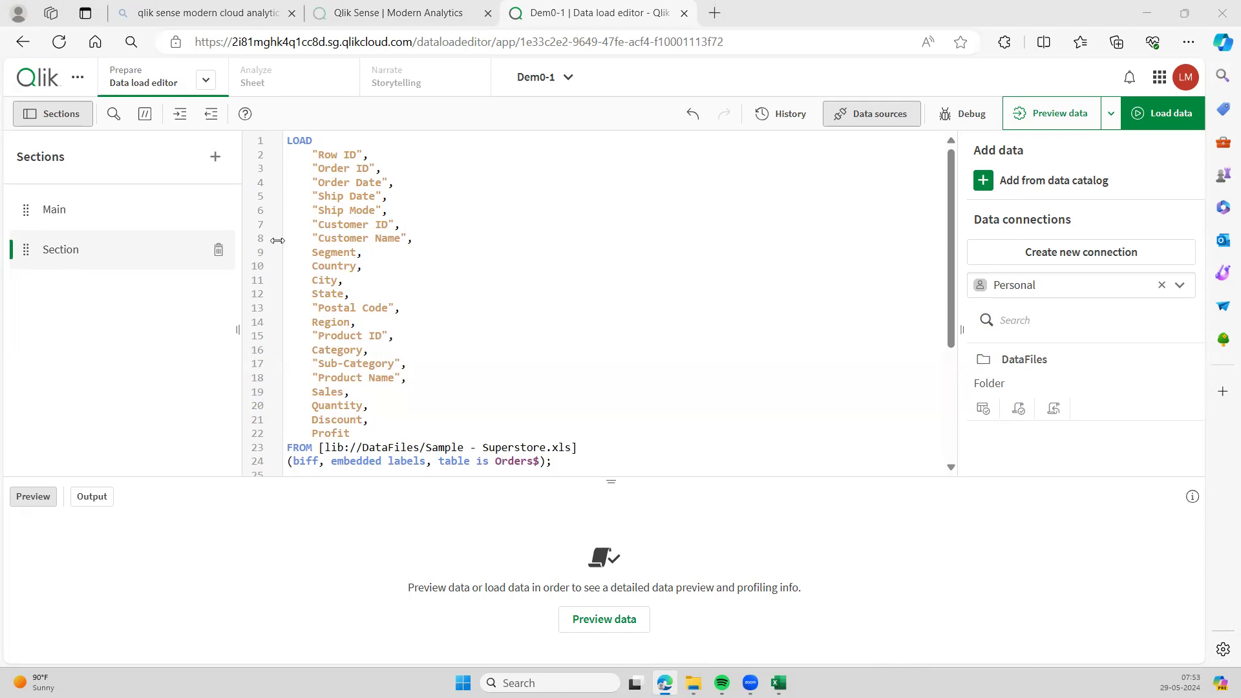
- Remove the double quotes around Row ID on line 2
double_click(335, 252)
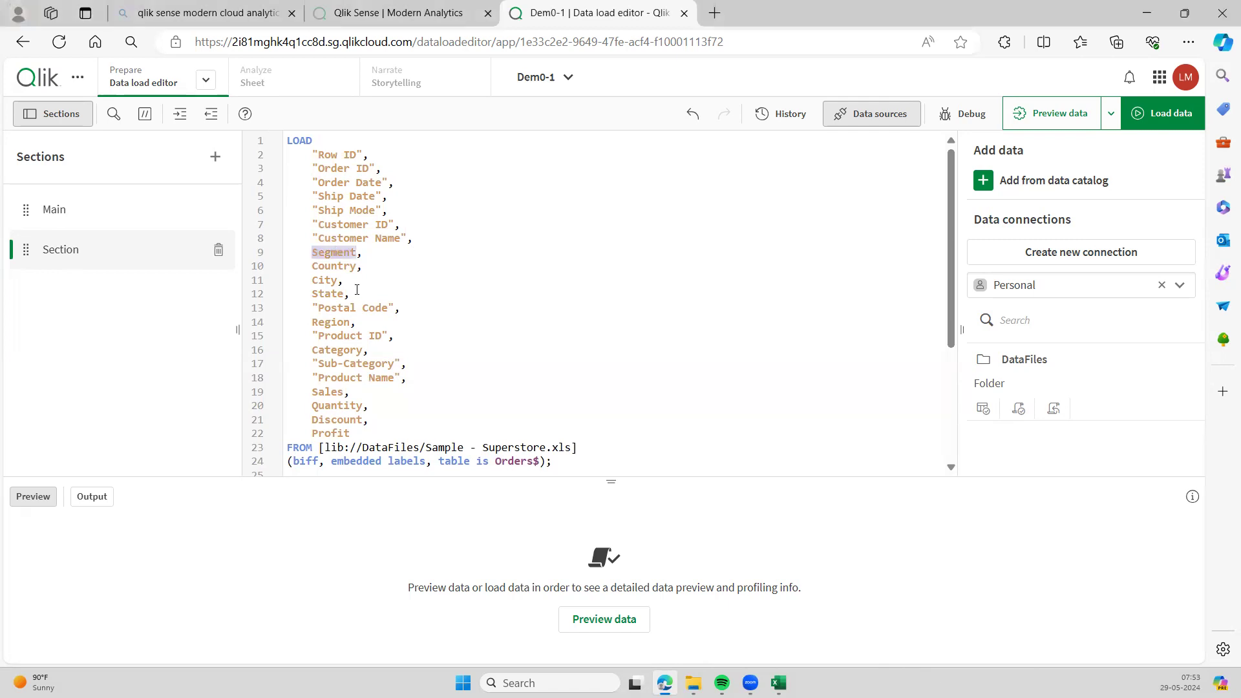
left_click(350, 155)
key("BackSpace")
left_click(338, 155)
left_click_drag(319, 155, 366, 155)
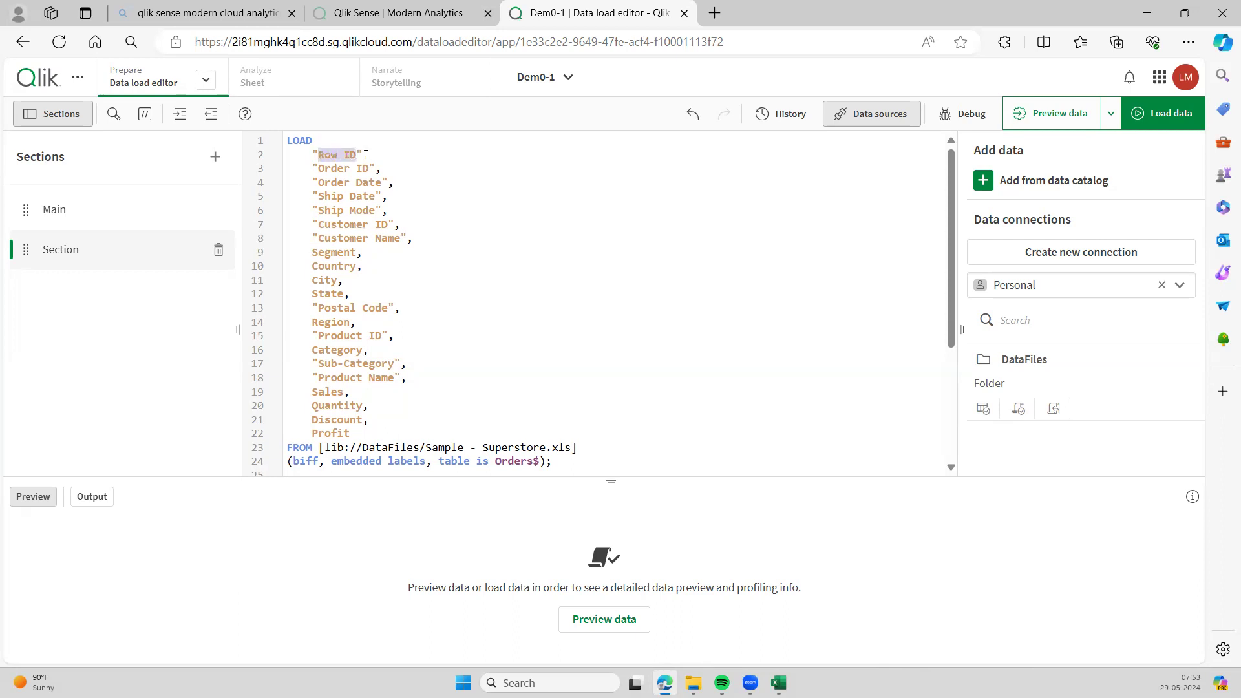
left_click(370, 156)
left_click(363, 155)
key("BackSpace")
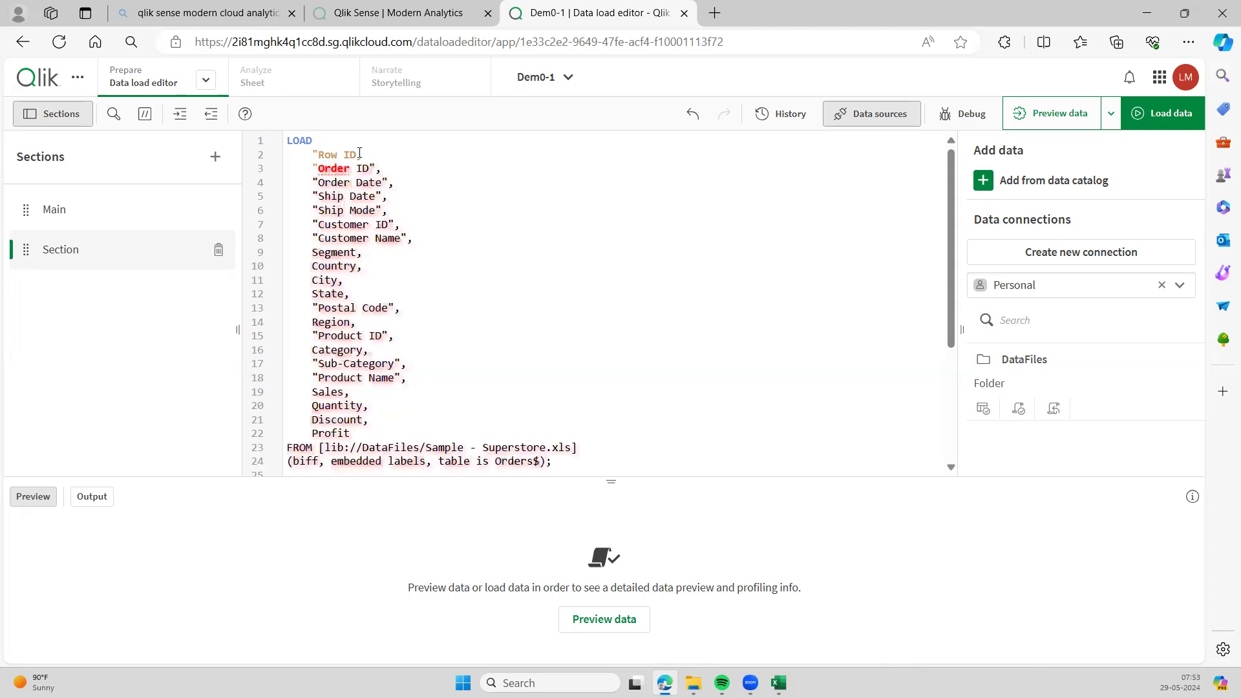
left_click(317, 151)
key("BackSpace")
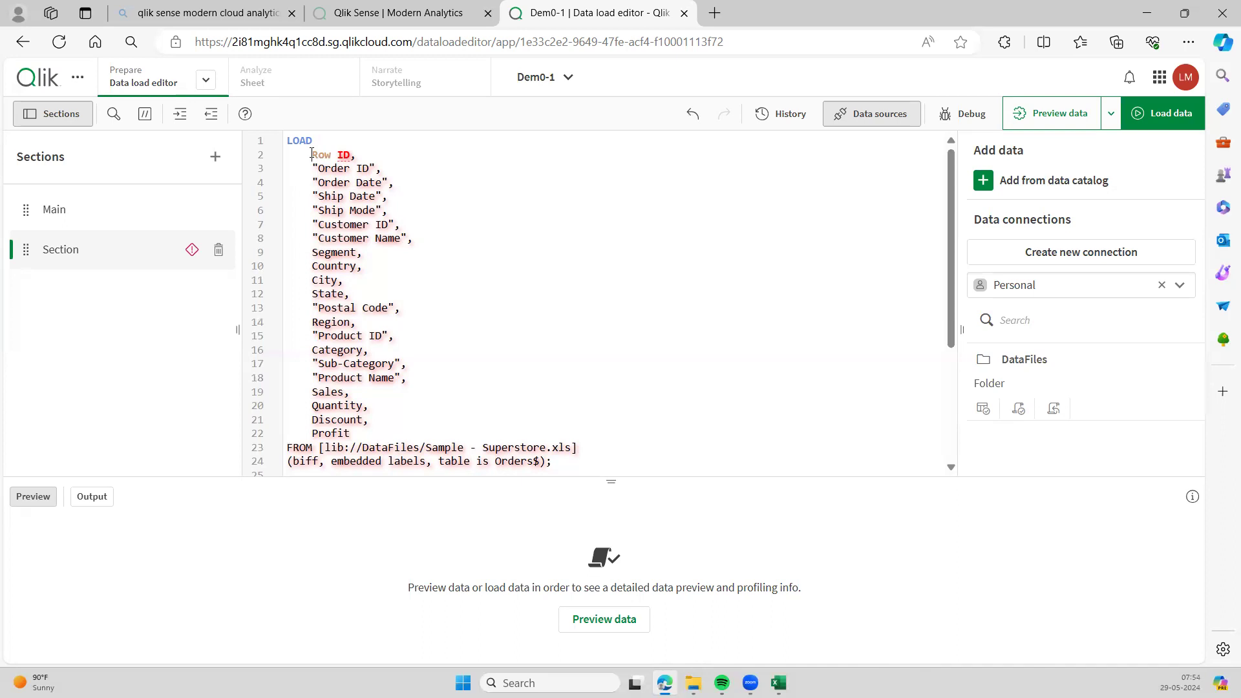
- Rewrap the Row ID field on line 2 with square brackets as [Row ID]
left_click(312, 154)
type("\"")
left_click(357, 155)
type("\",")
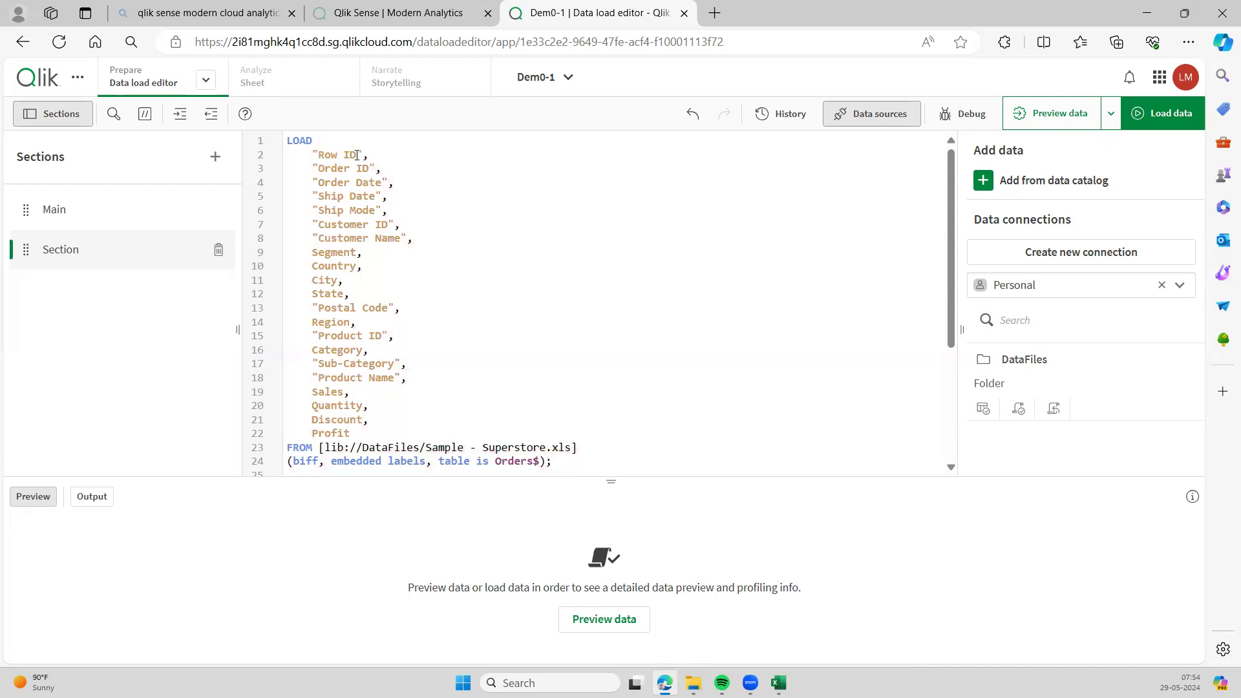
key("BackSpace")
key("BackSpace")
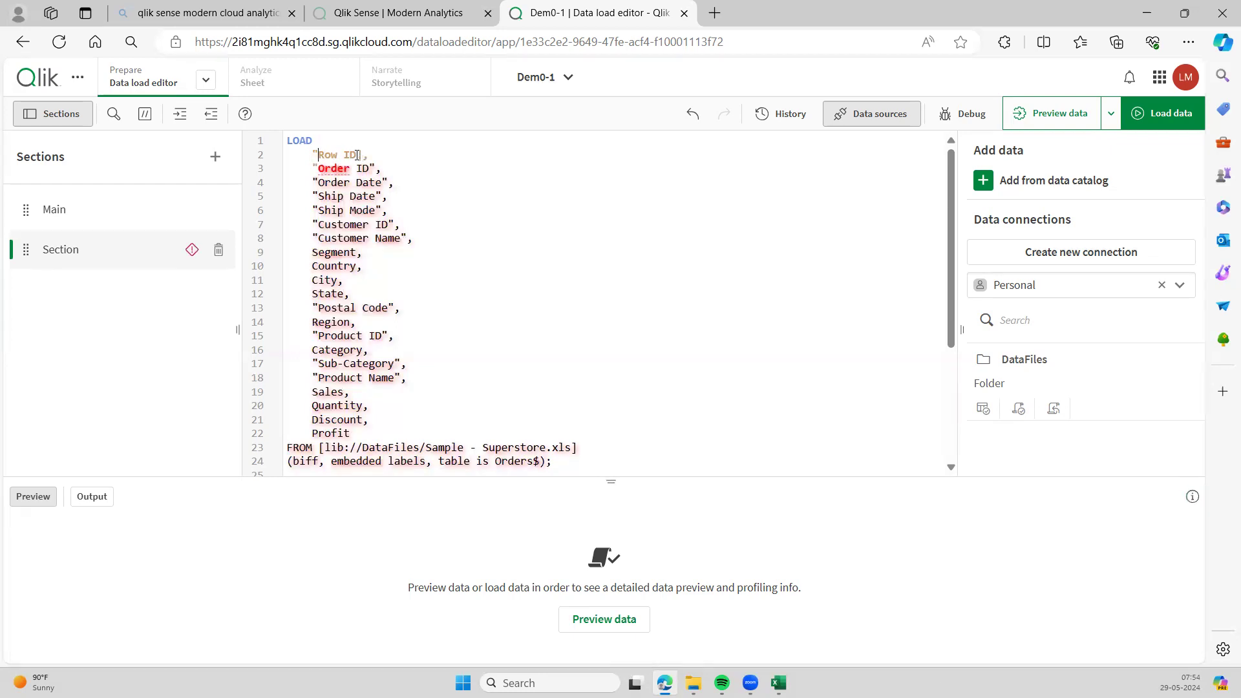
key("BackSpace")
type("[")
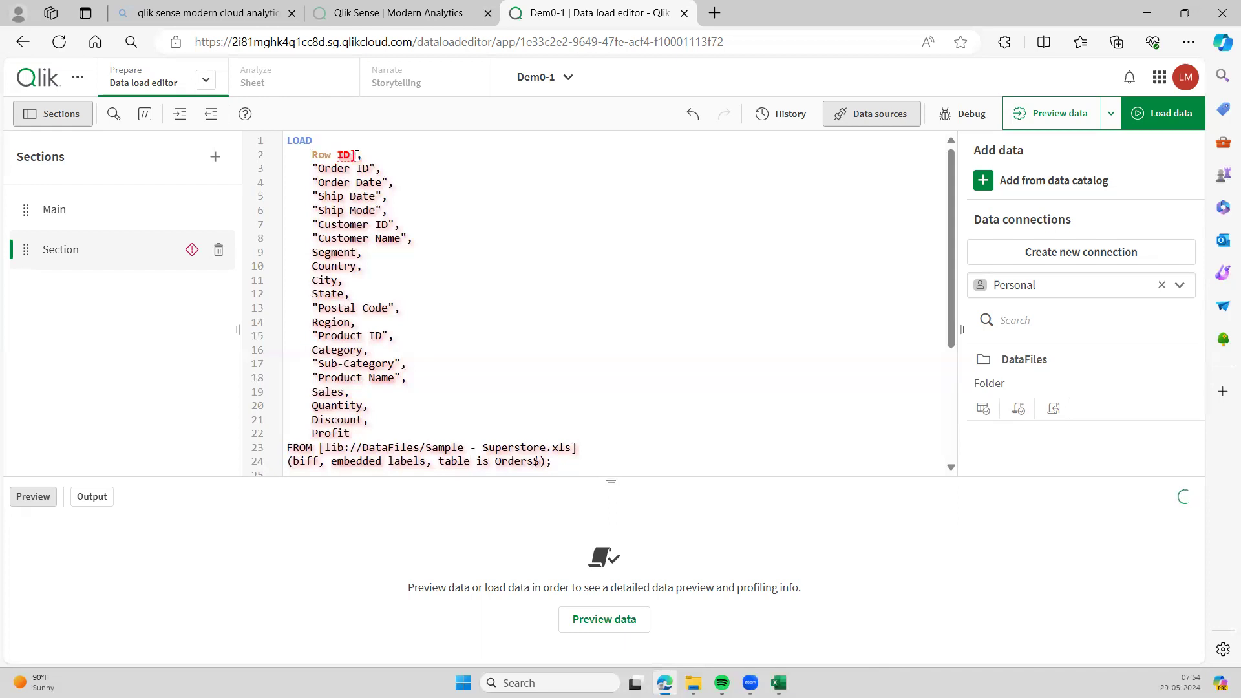
left_click(503, 232)
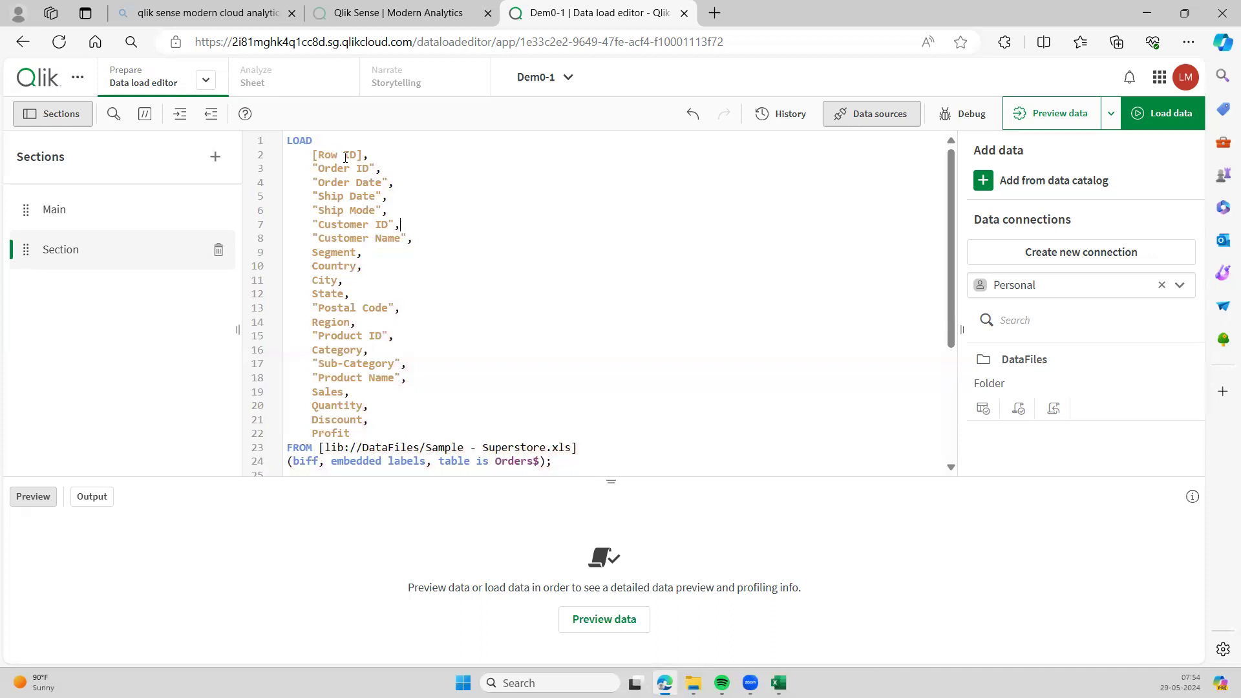
left_click(465, 294)
scroll(461, 330, "down", 2)
scroll(460, 330, "up", 2)
scroll(438, 319, "down", 1)
scroll(433, 314, "up", 1)
scroll(333, 382, "down", 1)
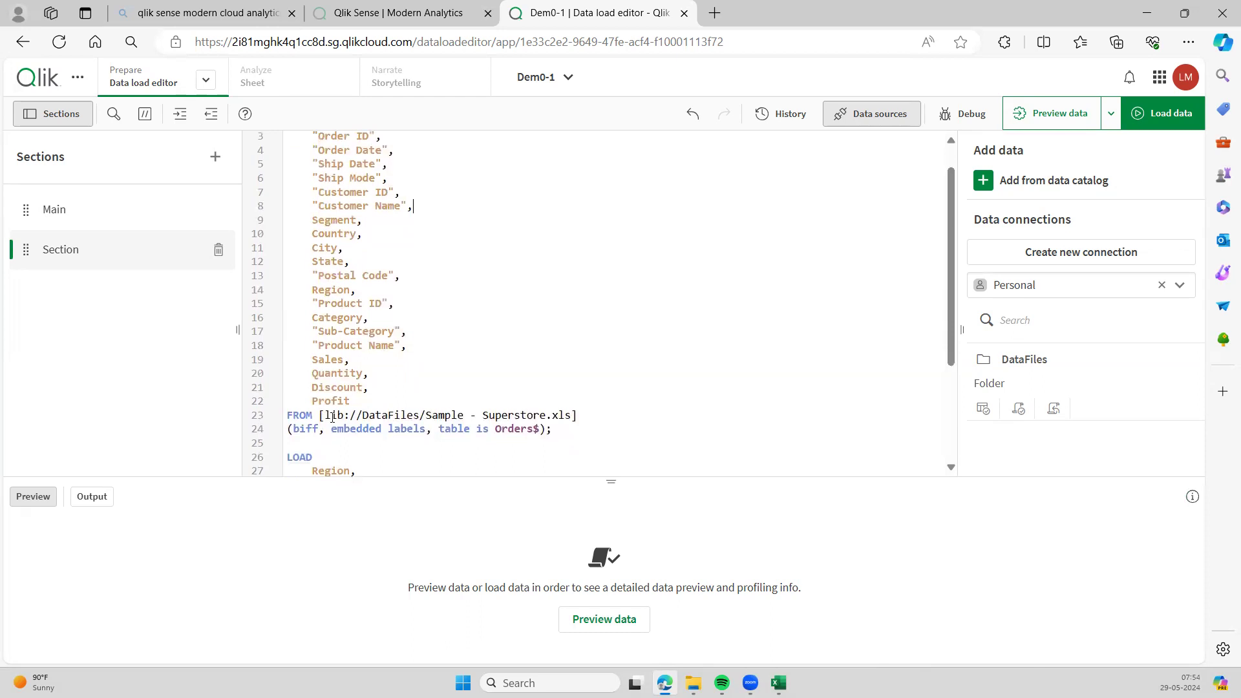
scroll(379, 360, "up", 1)
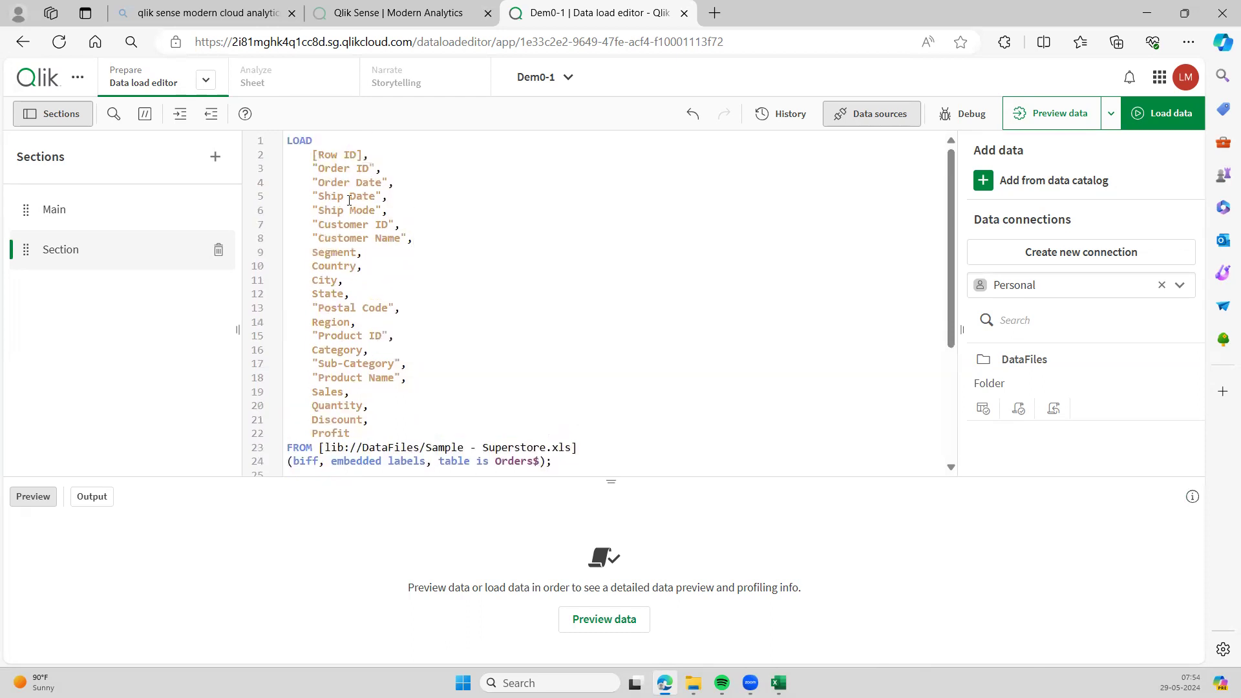
double_click(314, 140)
left_click_drag(308, 155, 355, 448)
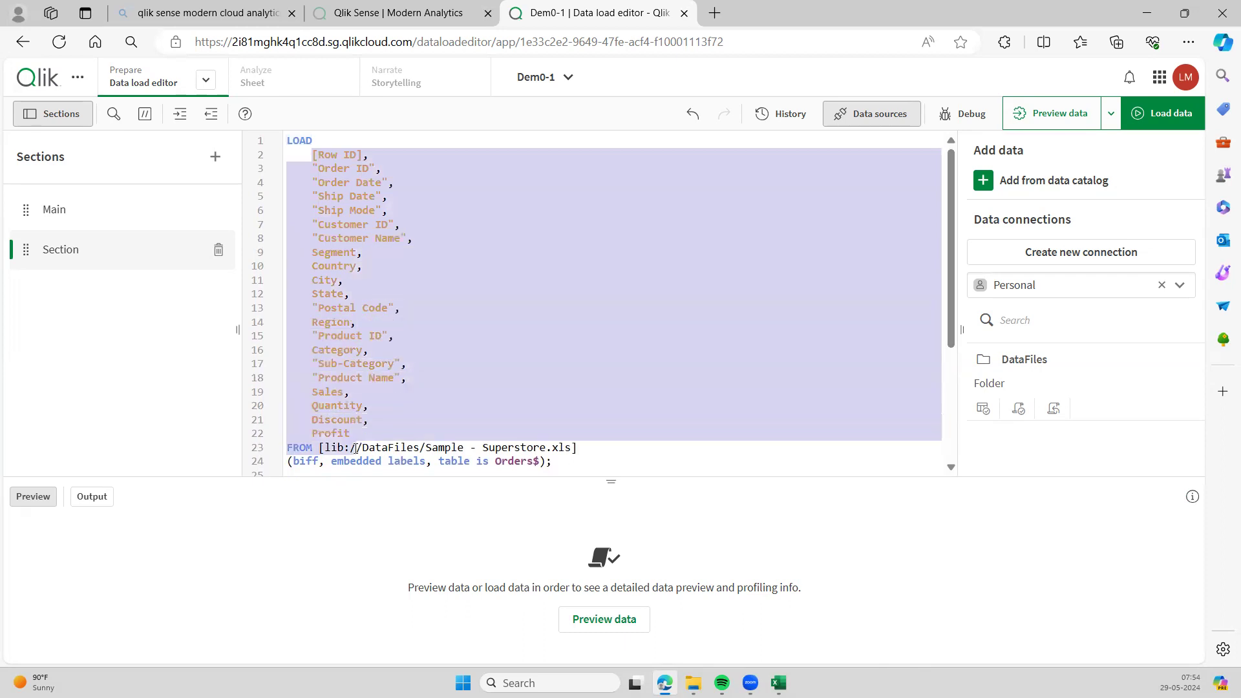
left_click(430, 364)
scroll(320, 442, "down", 1)
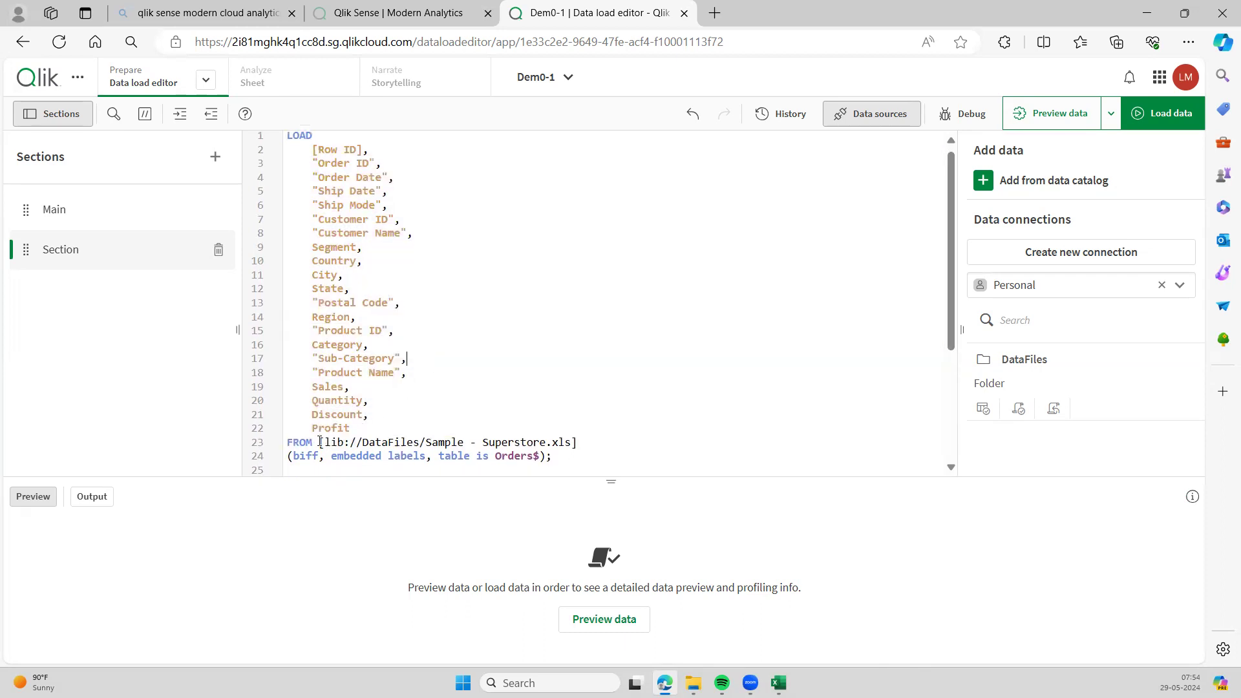
scroll(321, 442, "down", 3)
left_click_drag(314, 323, 590, 342)
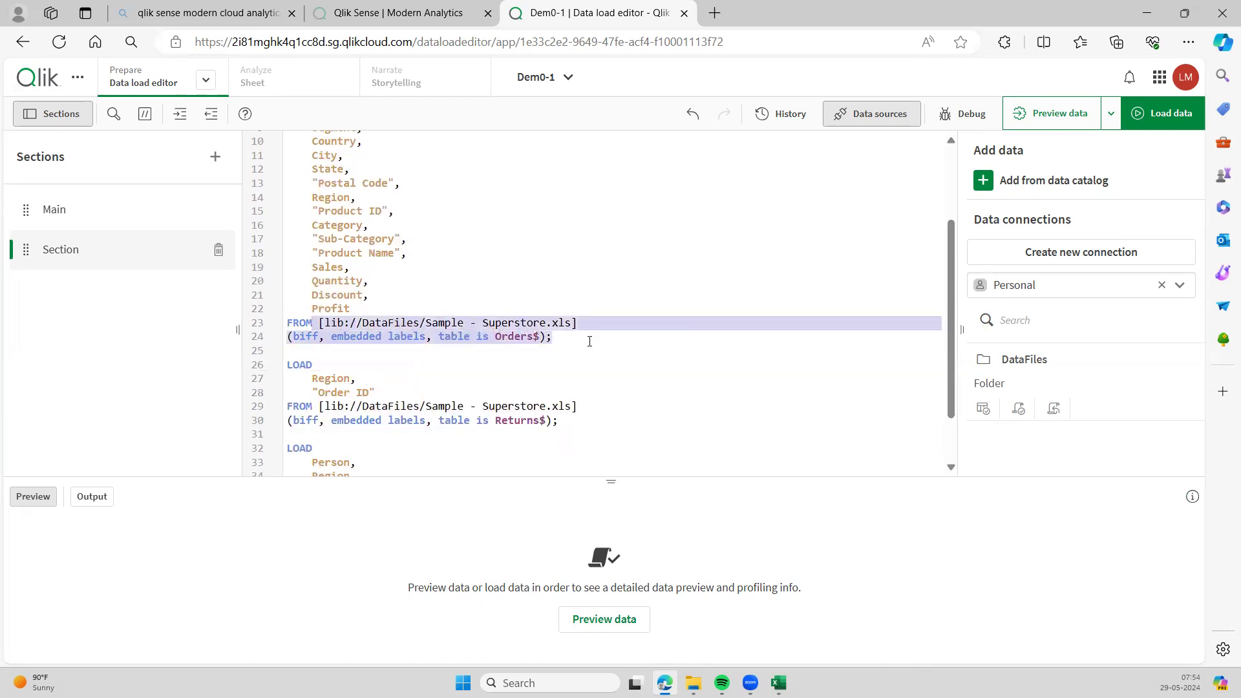
left_click(534, 276)
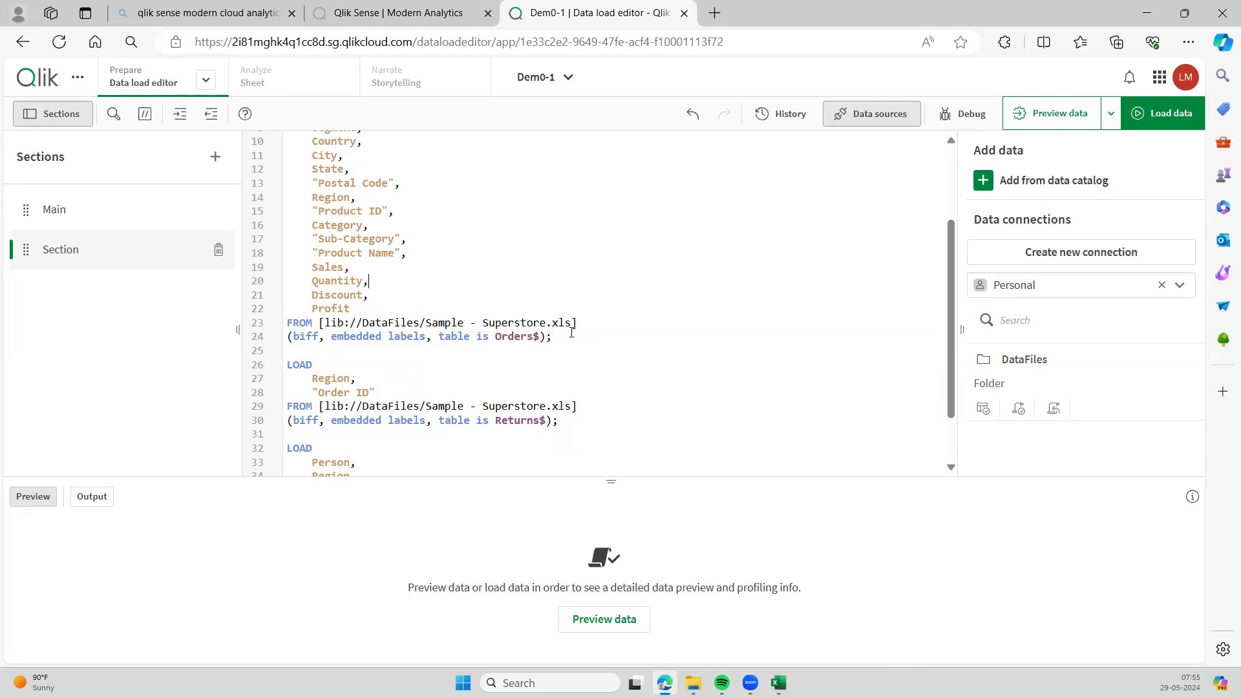
left_click_drag(595, 322, 319, 322)
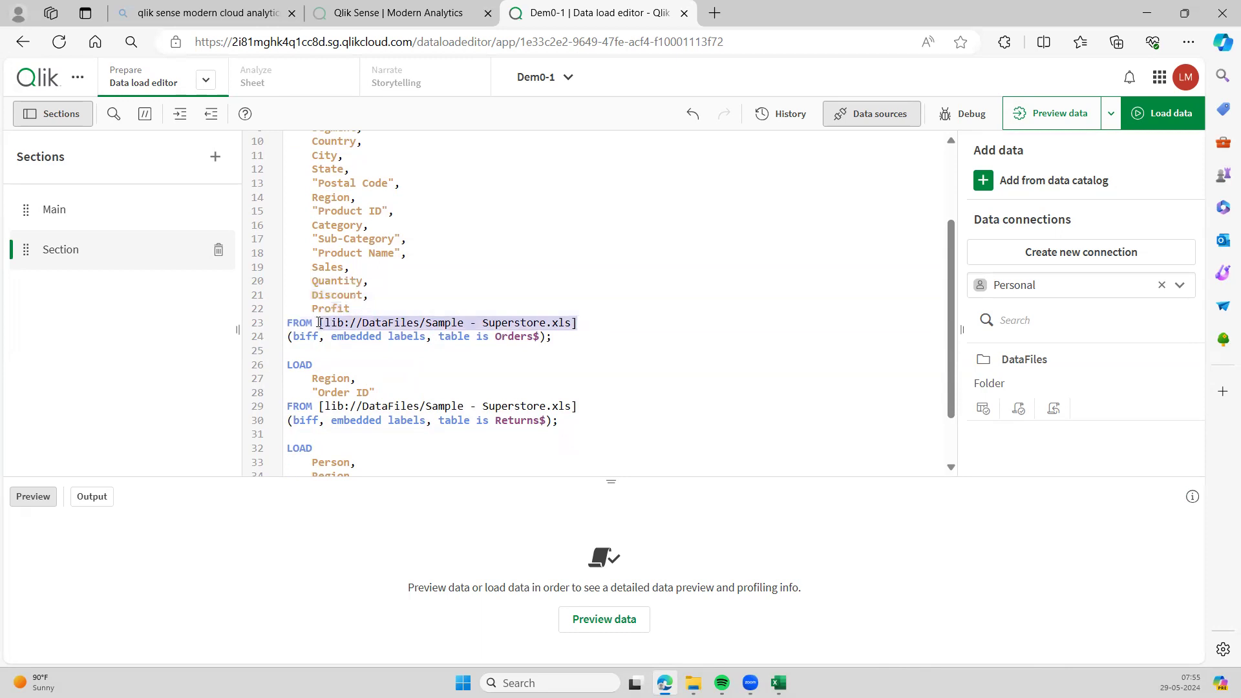
left_click(445, 296)
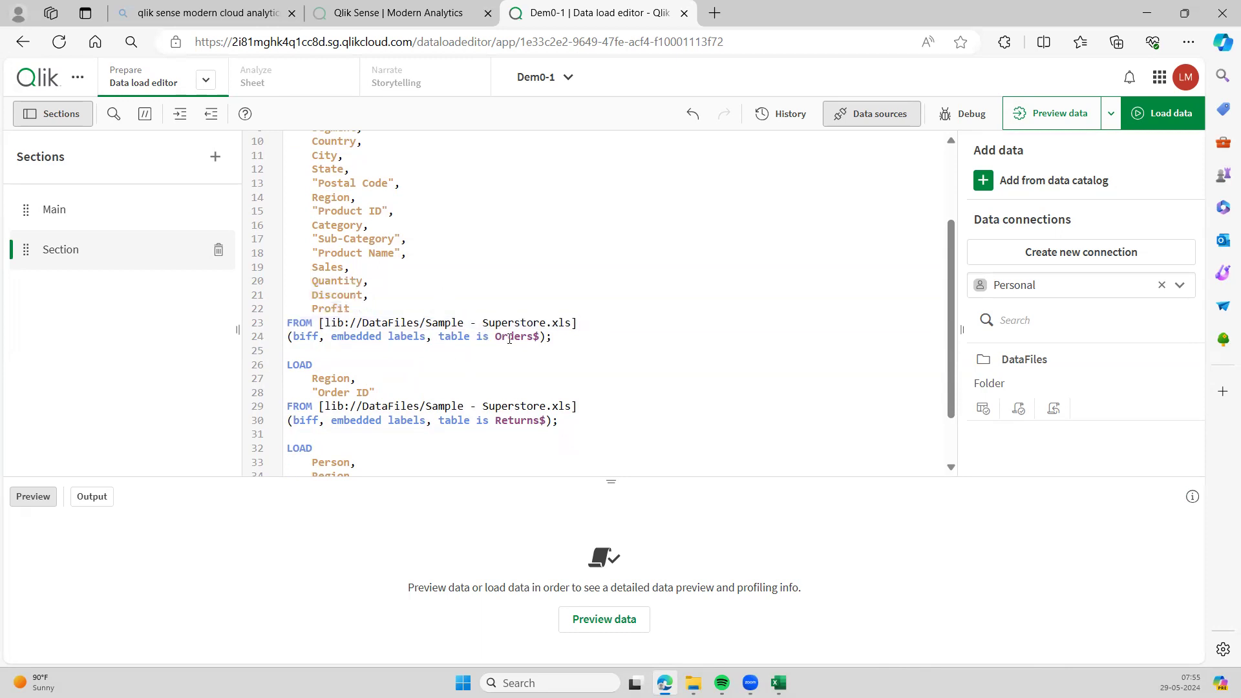
mouse_move(779, 684)
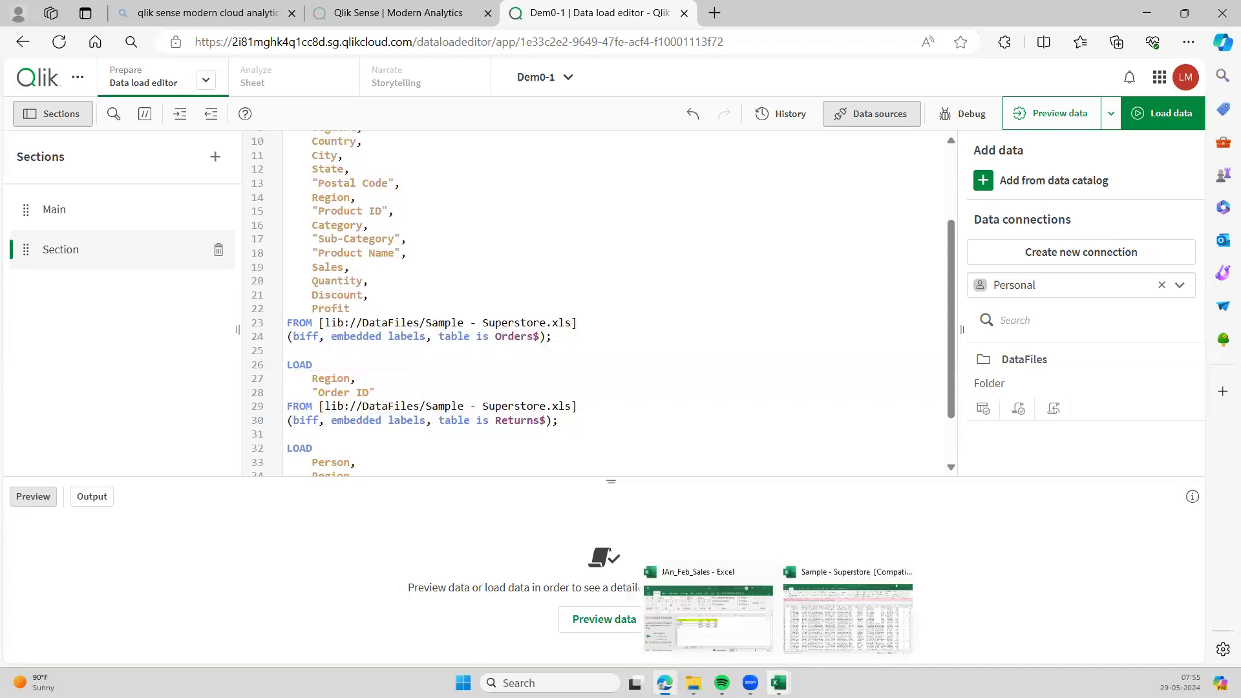
left_click(828, 635)
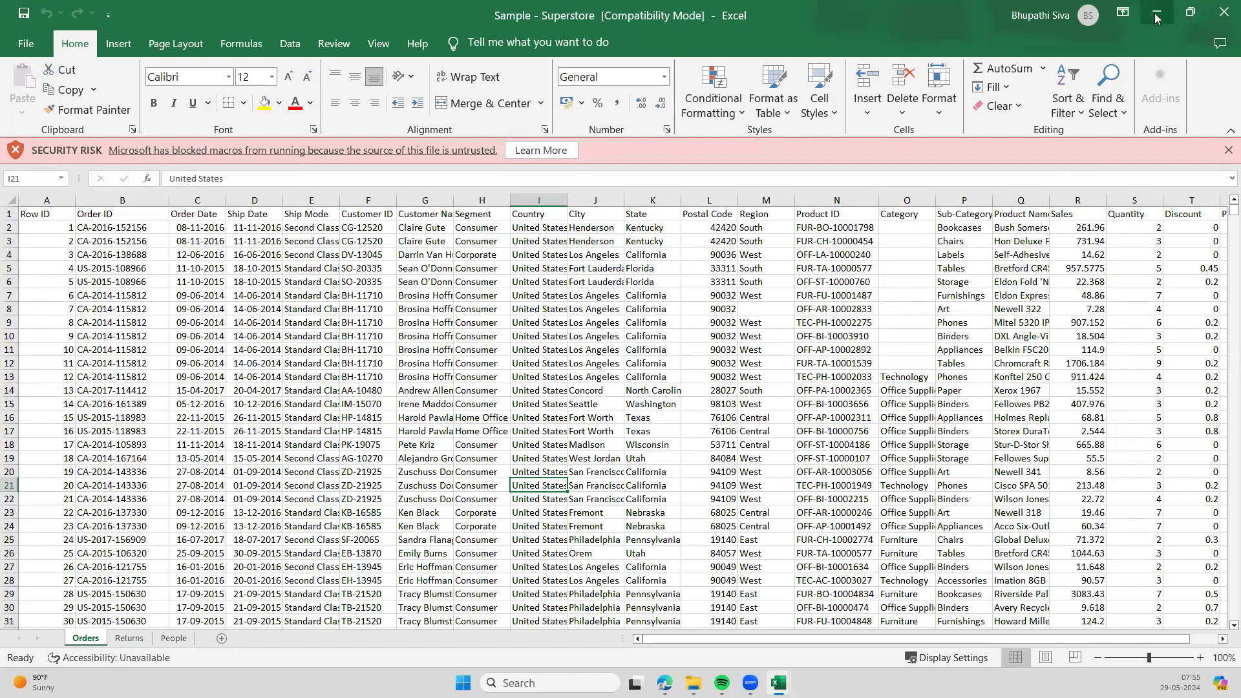
left_click(1156, 14)
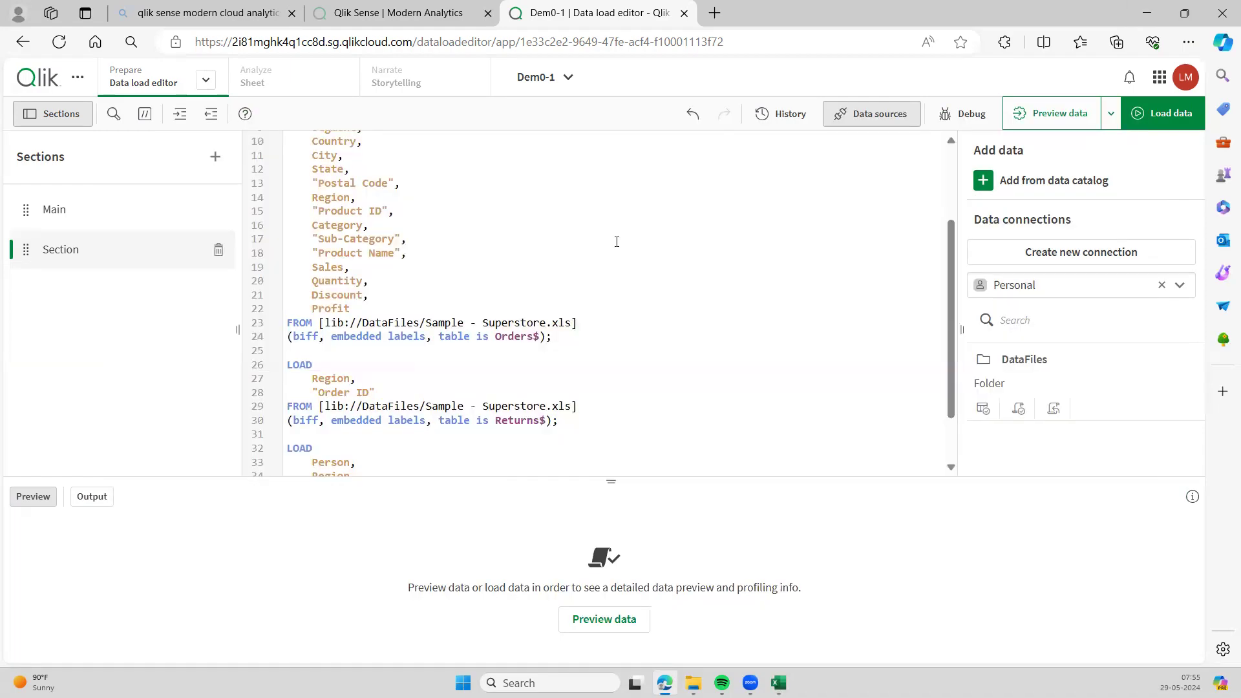
- End the Orders$ LOAD with a semicolon and add a blank line above the first LOAD
scroll(535, 272, "up", 3)
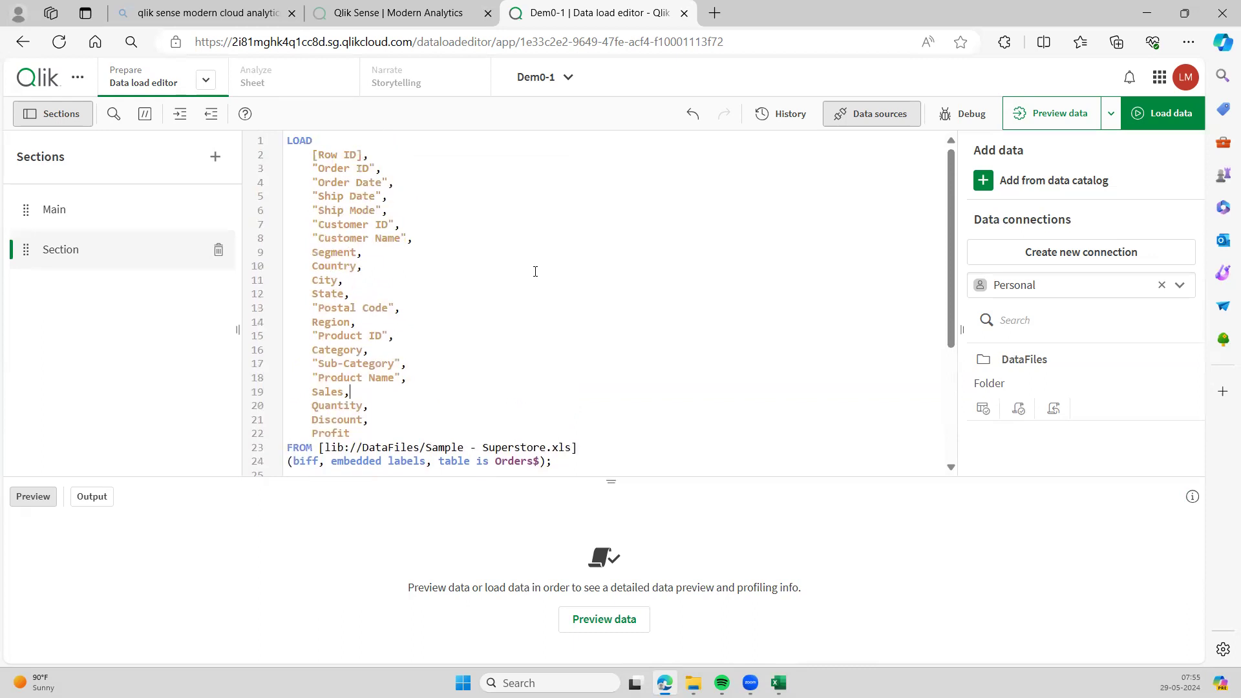
left_click(548, 463)
type(";")
left_click(287, 141)
key("Return")
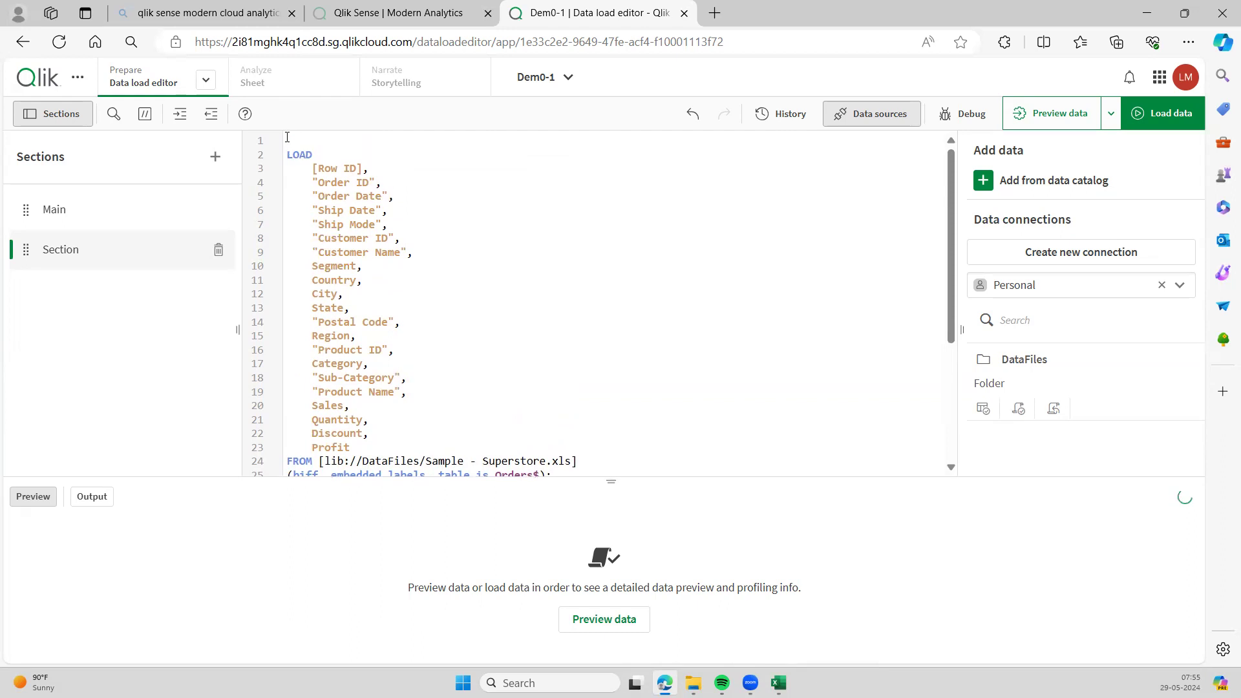
- Type the table label [Orders Table]: on the new line 1
type("Order")
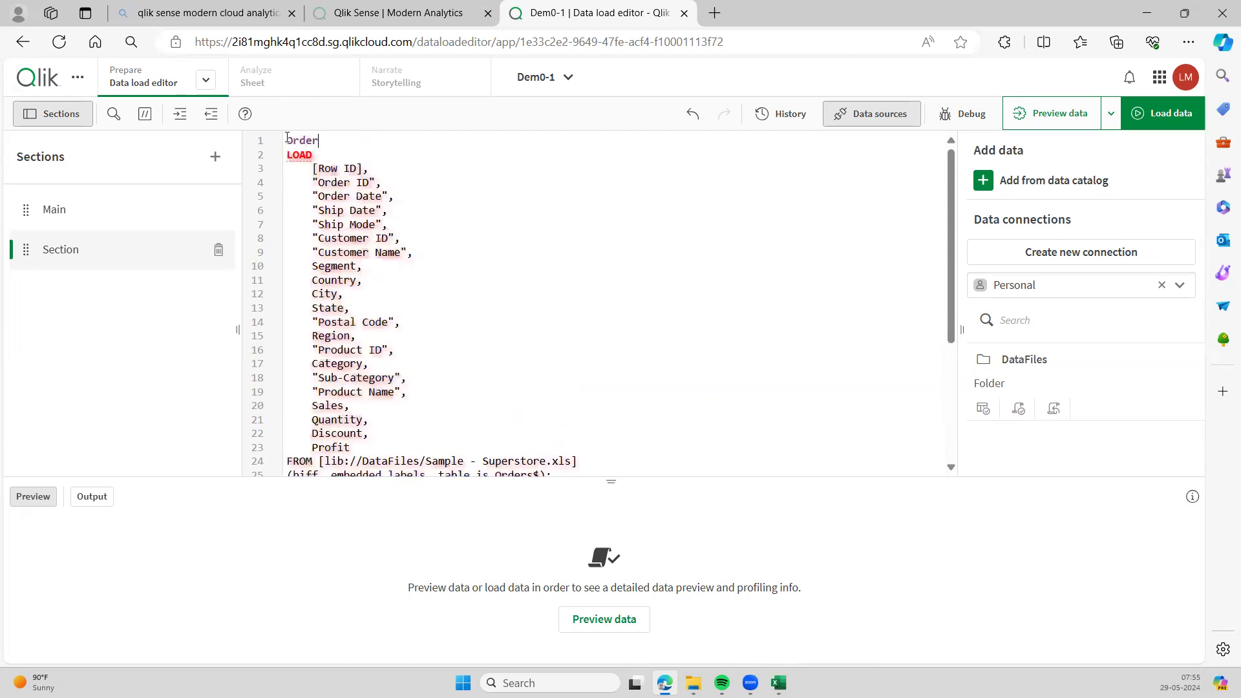
type("s Table:")
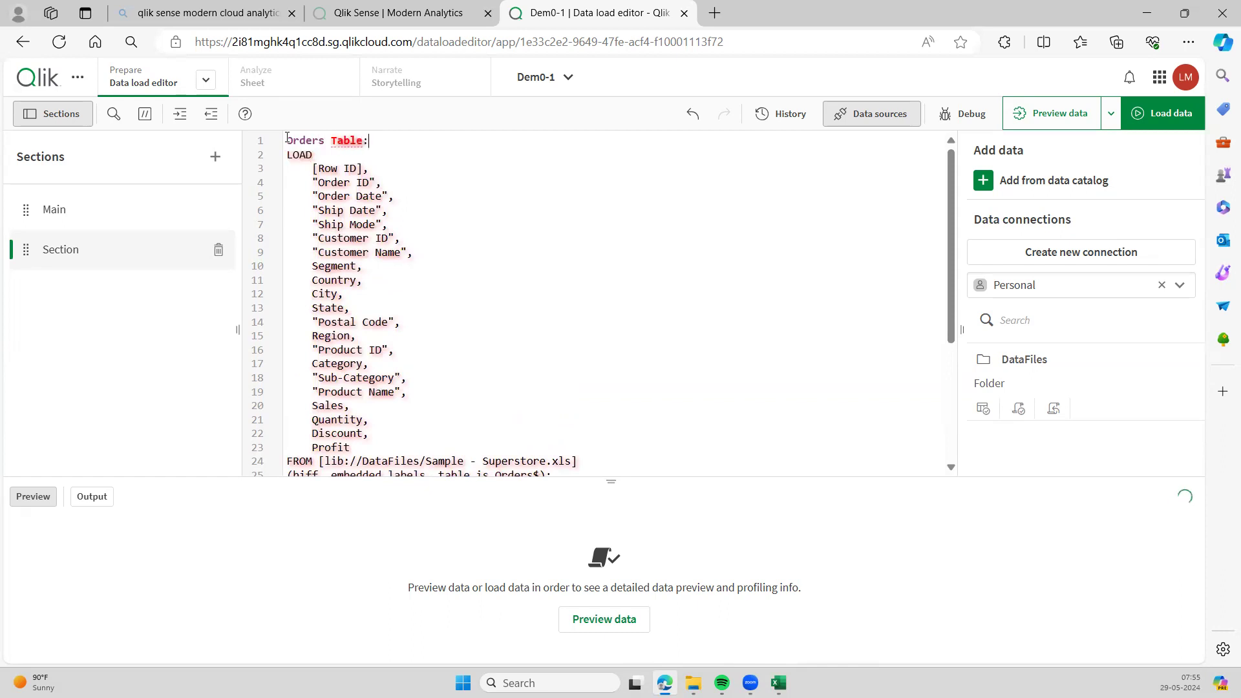
key("Delete")
key("BackSpace")
key("BackSpace")
key("BackSpace")
key("BackSpace")
key("BackSpace")
key("BackSpace")
type(":")
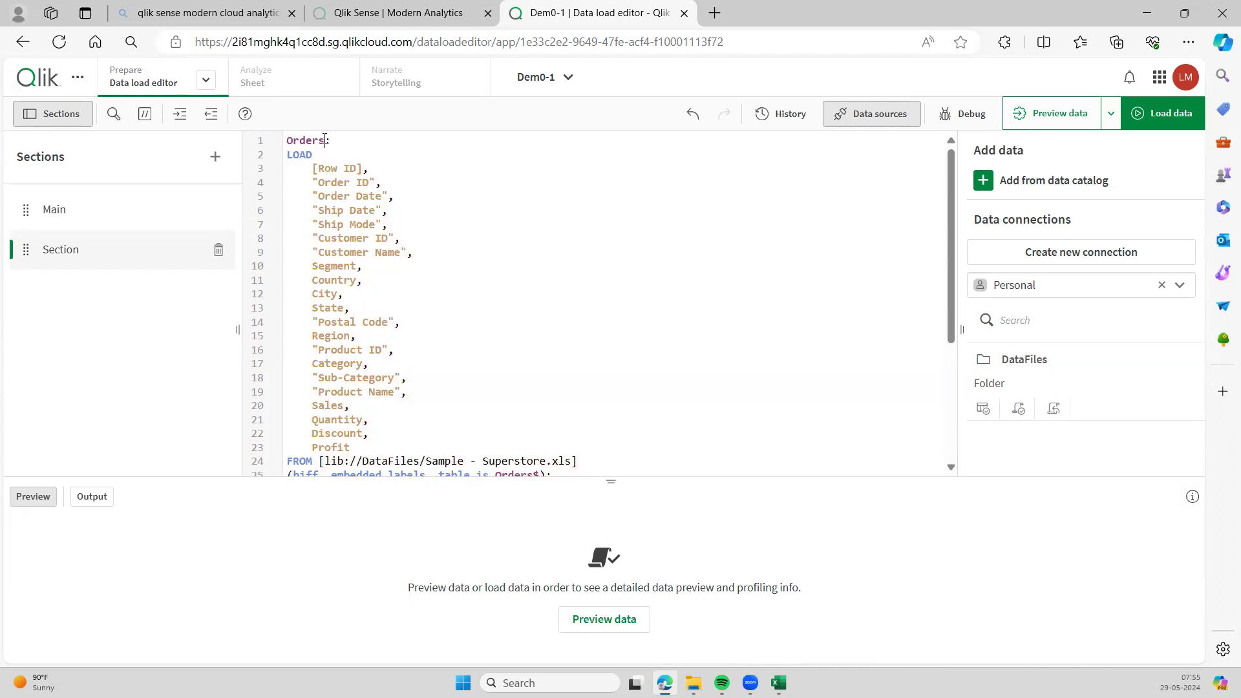
type(" Tbale")
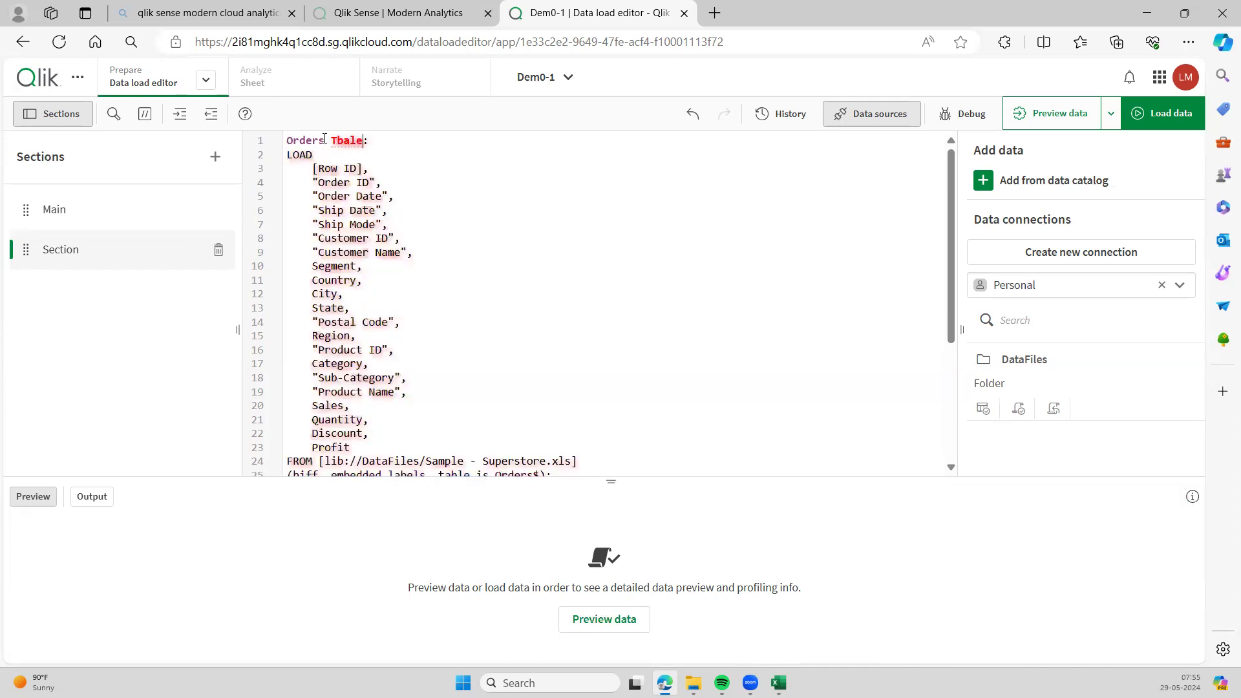
key("BackSpace")
key("BackSpace")
key("BackSpace")
key("BackSpace")
type("able")
left_click(287, 141)
type("[")
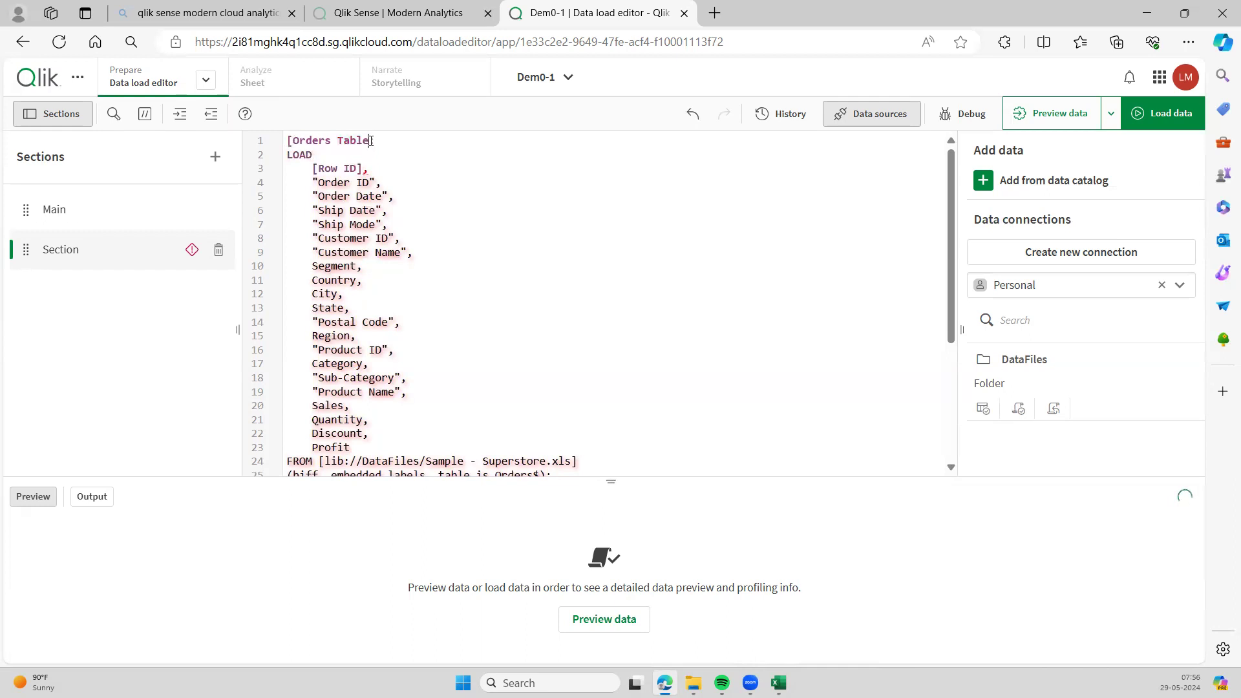
type("]:")
left_click(418, 213)
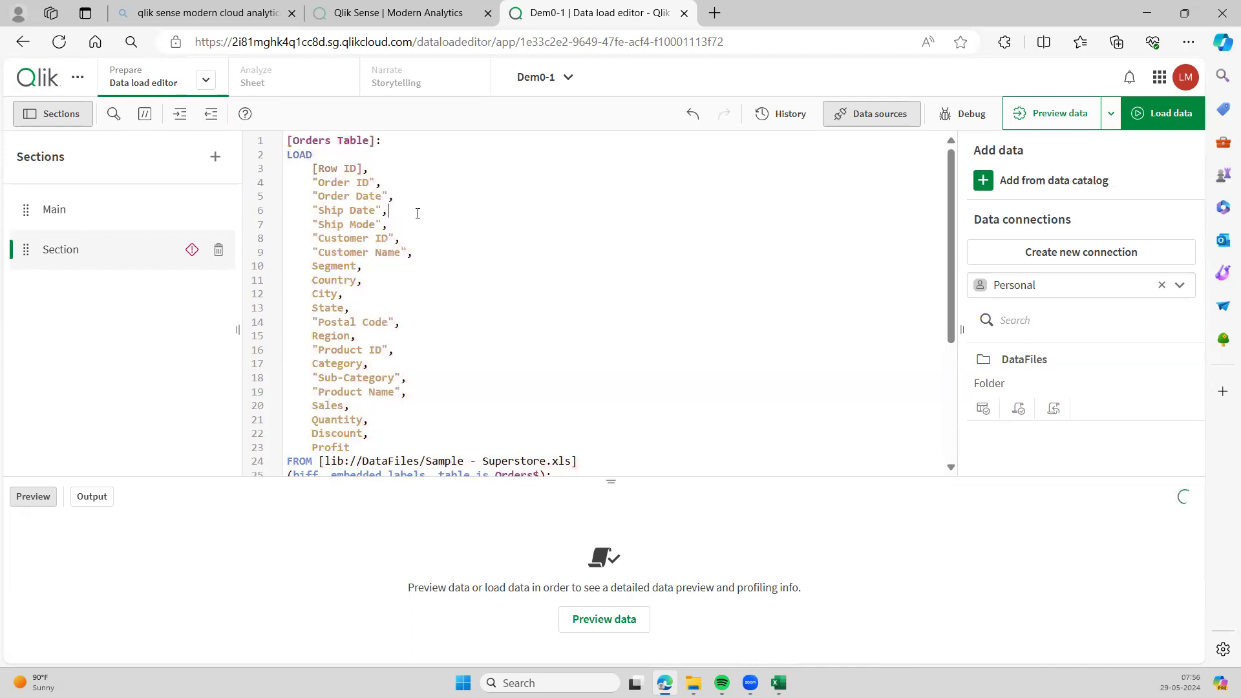
- Review the script, briefly highlighting the Orders$ source sheet name
scroll(399, 249, "down", 1)
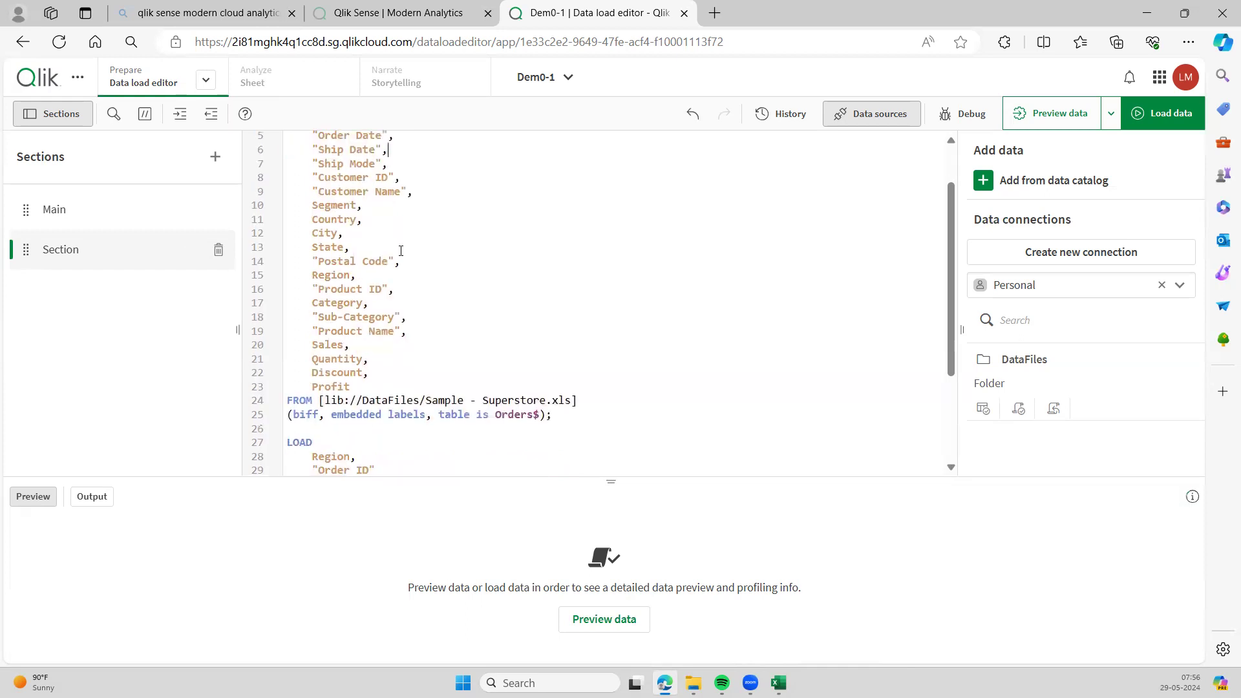
scroll(401, 252, "up", 1)
scroll(390, 238, "down", 3)
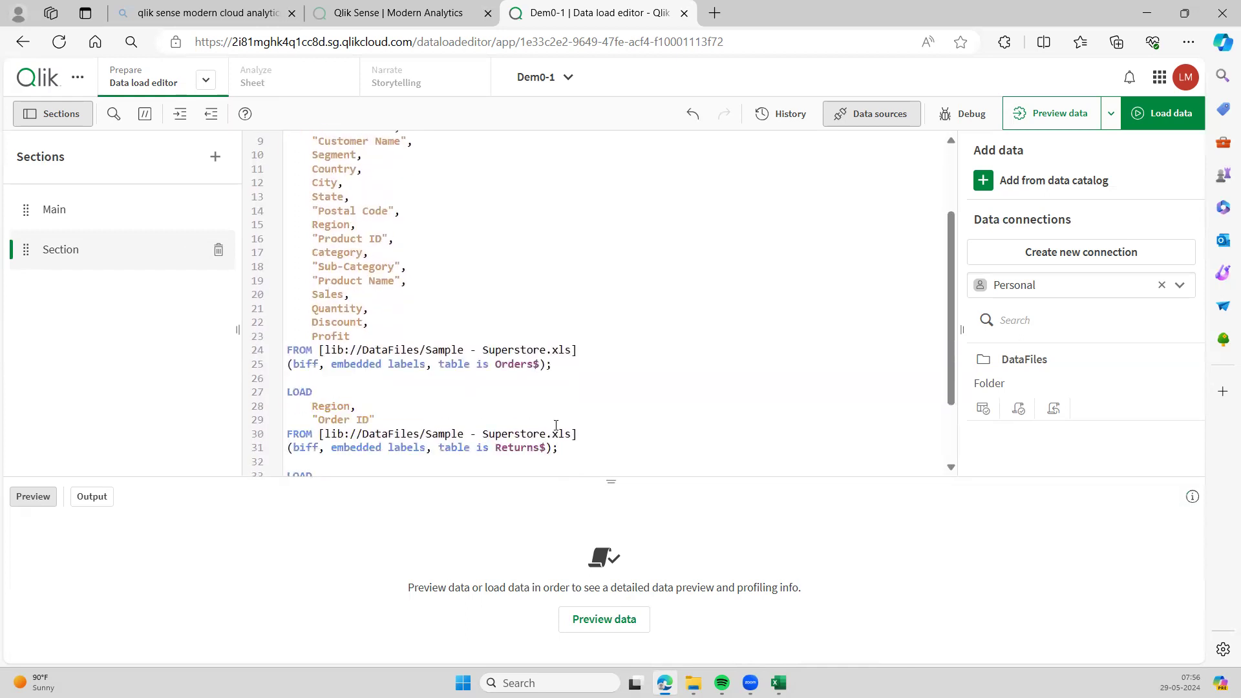
left_click_drag(497, 365, 537, 368)
left_click(490, 302)
scroll(490, 300, "up", 3)
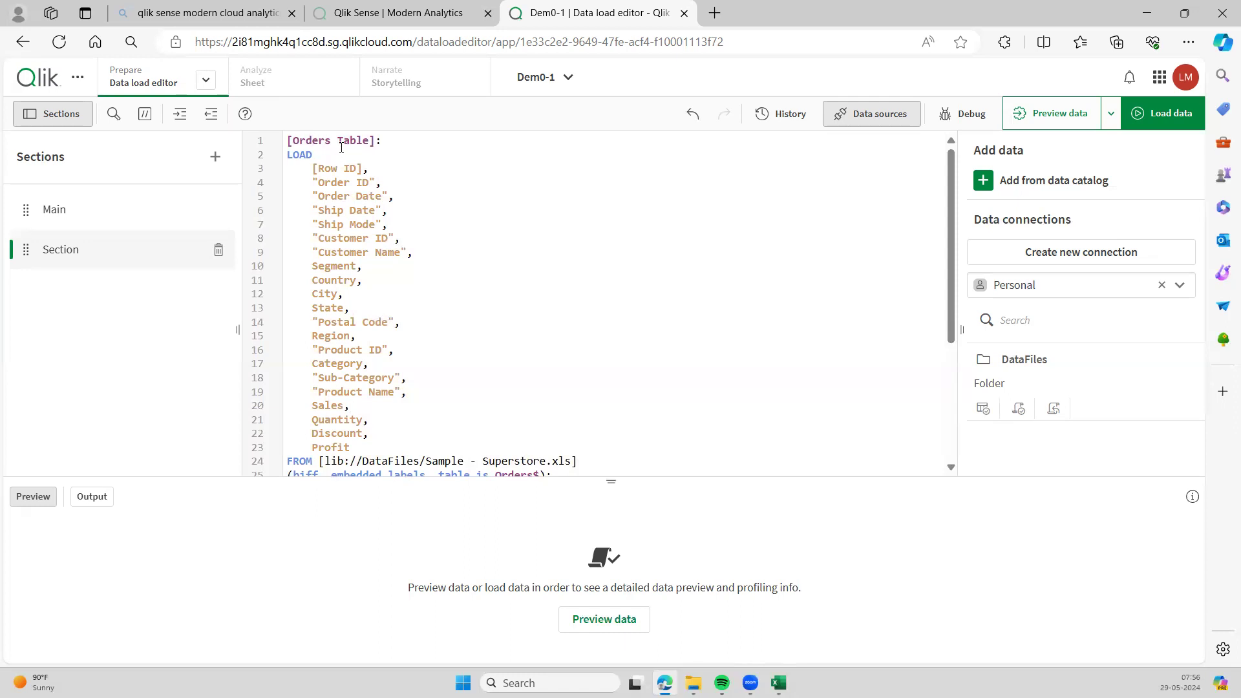
- Alias "Customer Name" on line 9 as [CUST NAME]
left_click(410, 254)
type("AS C")
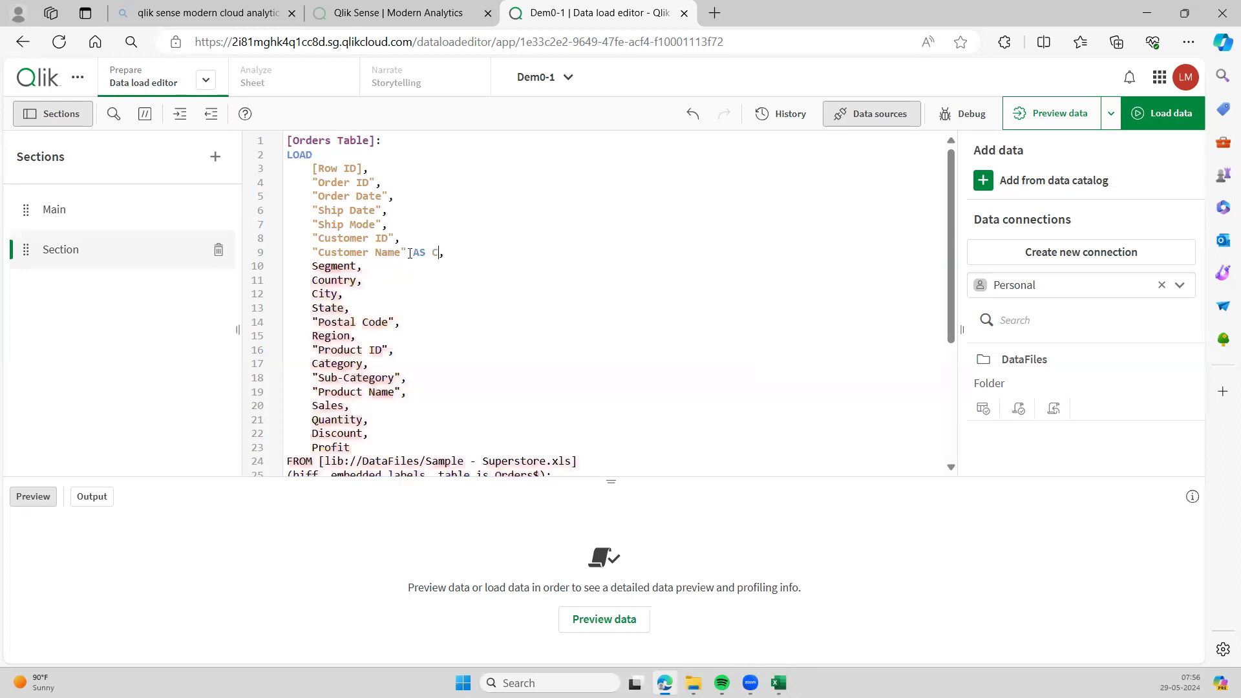
type("UST")
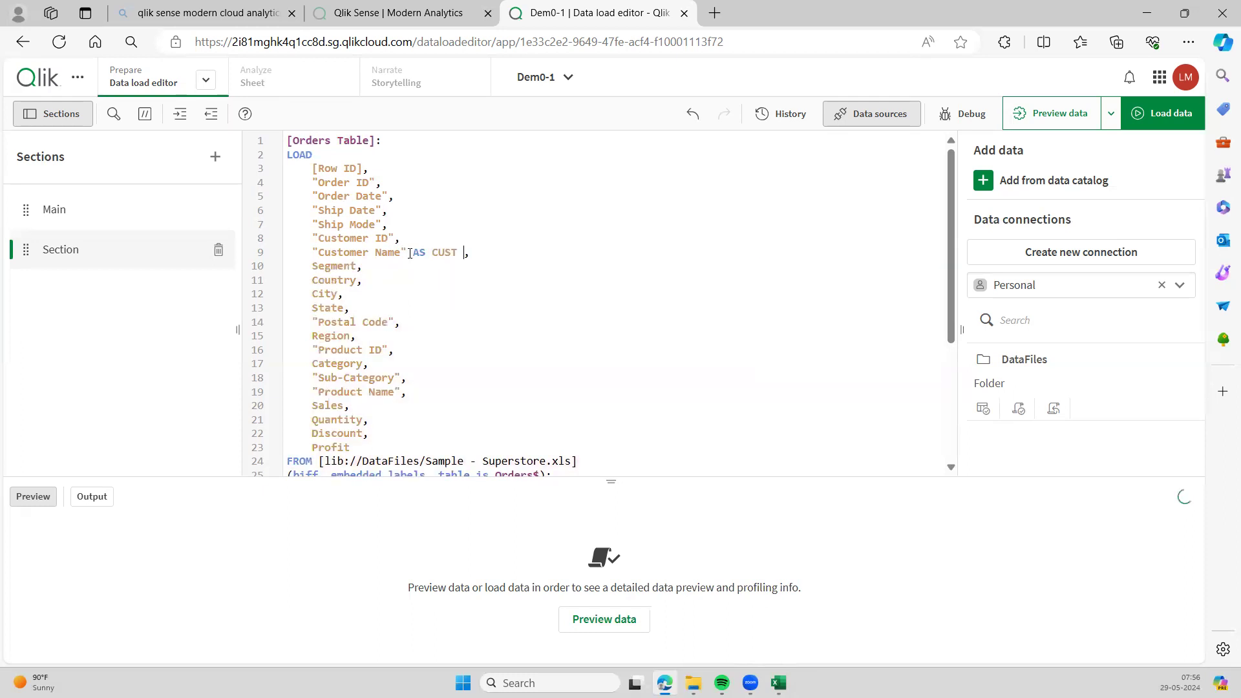
type(" NAME")
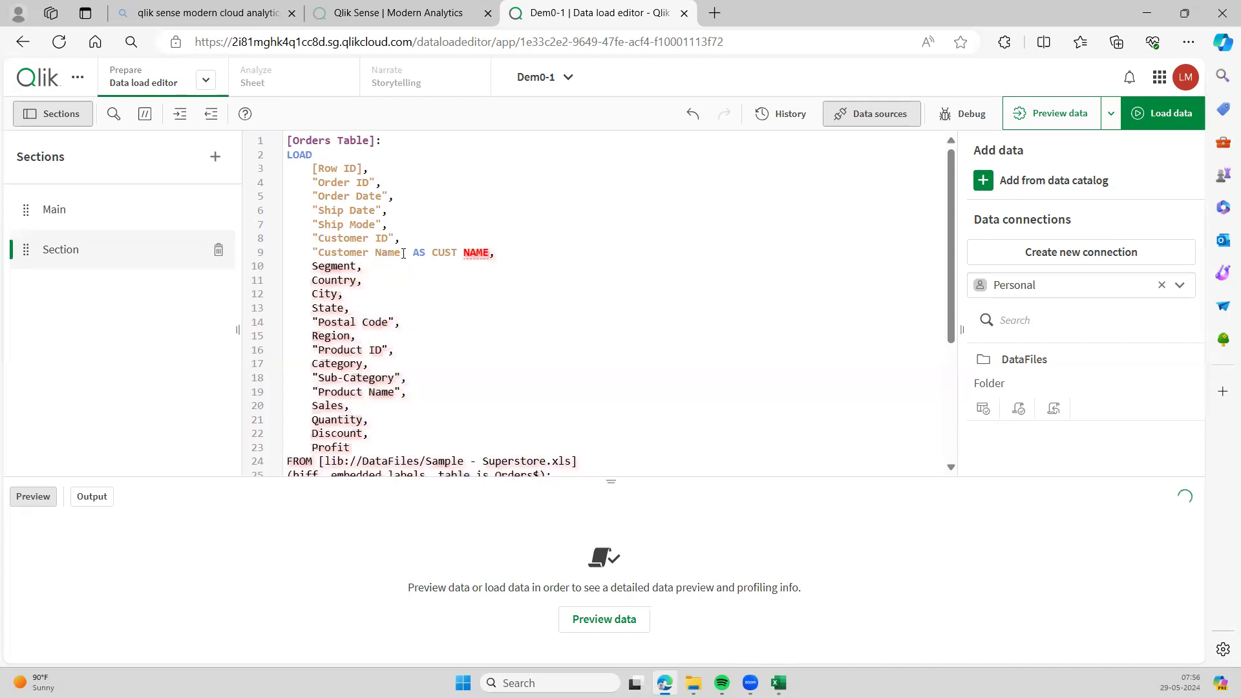
left_click(435, 252)
type("[")
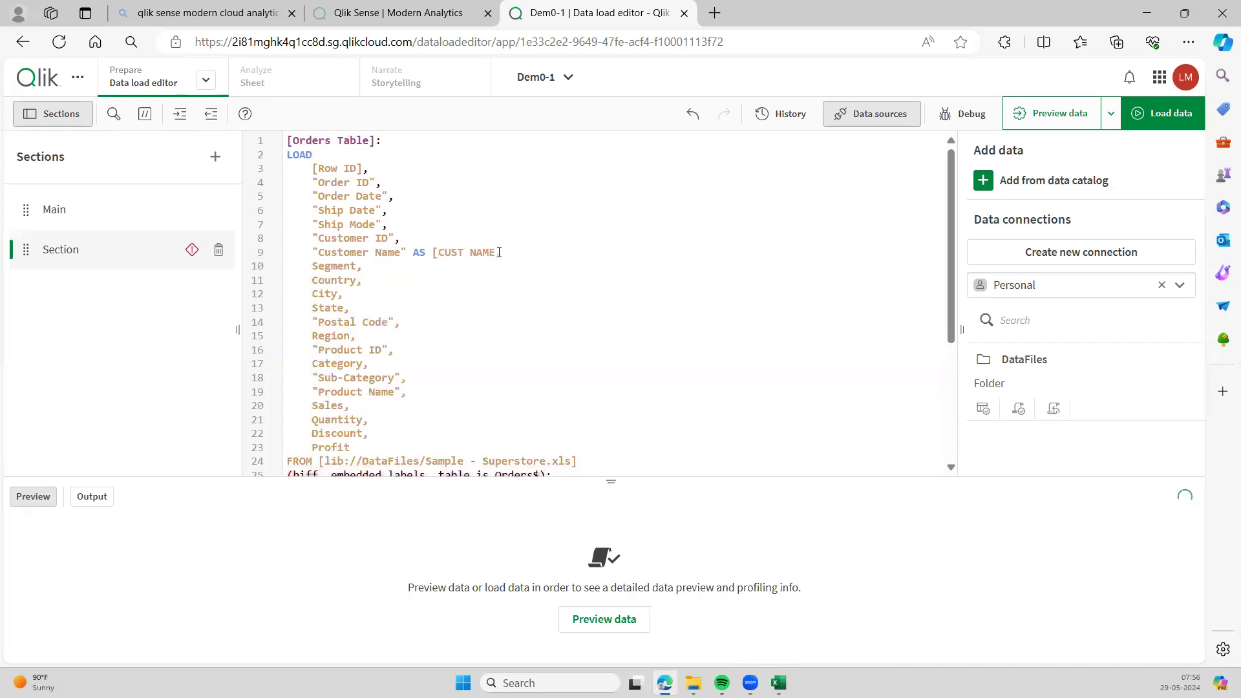
left_click(499, 252)
type("],")
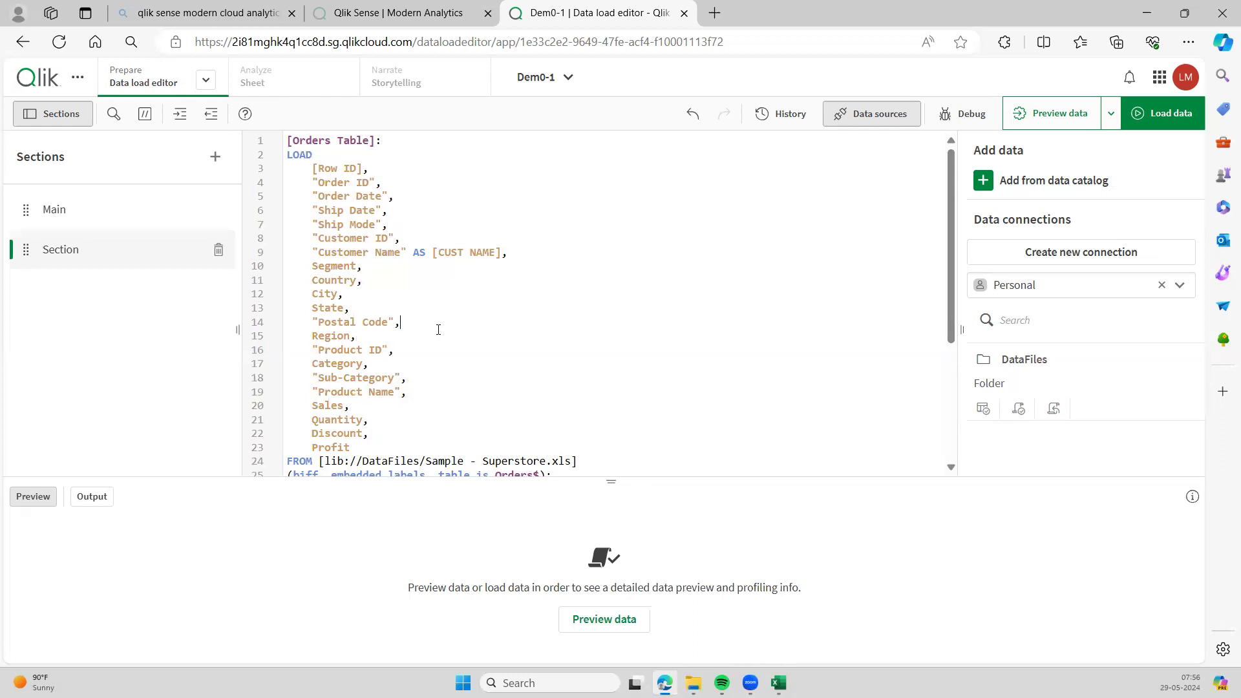
scroll(439, 330, "down", 3)
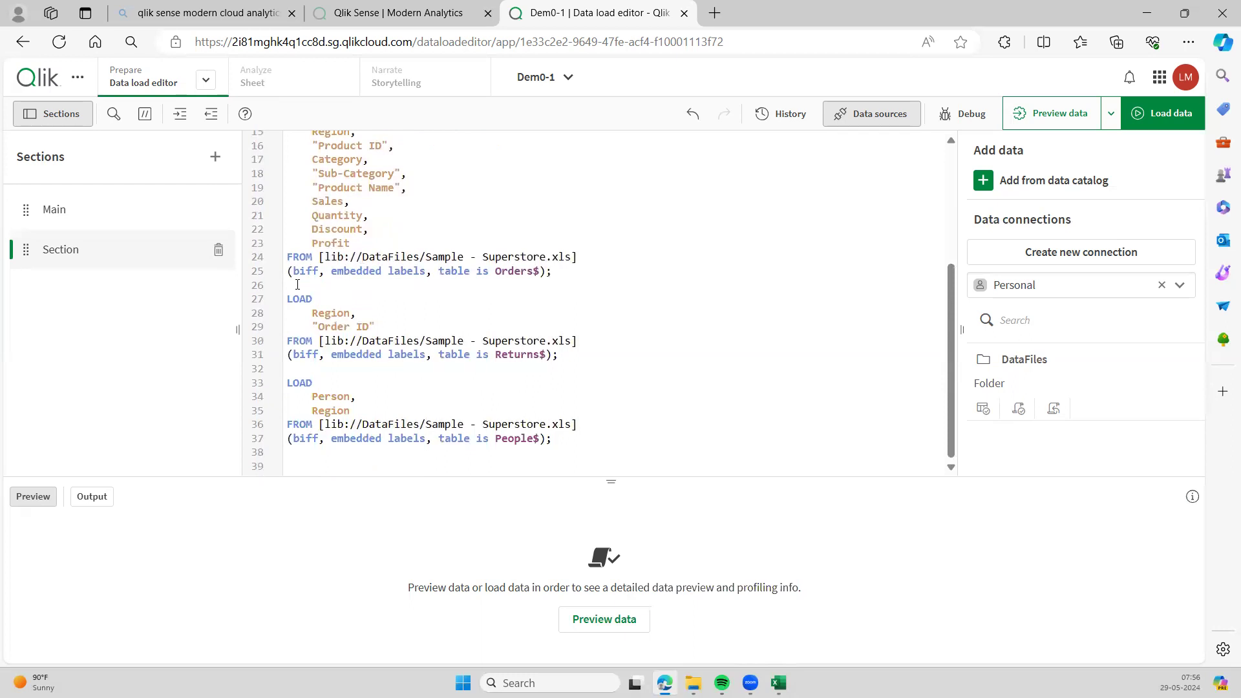
scroll(297, 284, "up", 5)
scroll(388, 297, "down", 5)
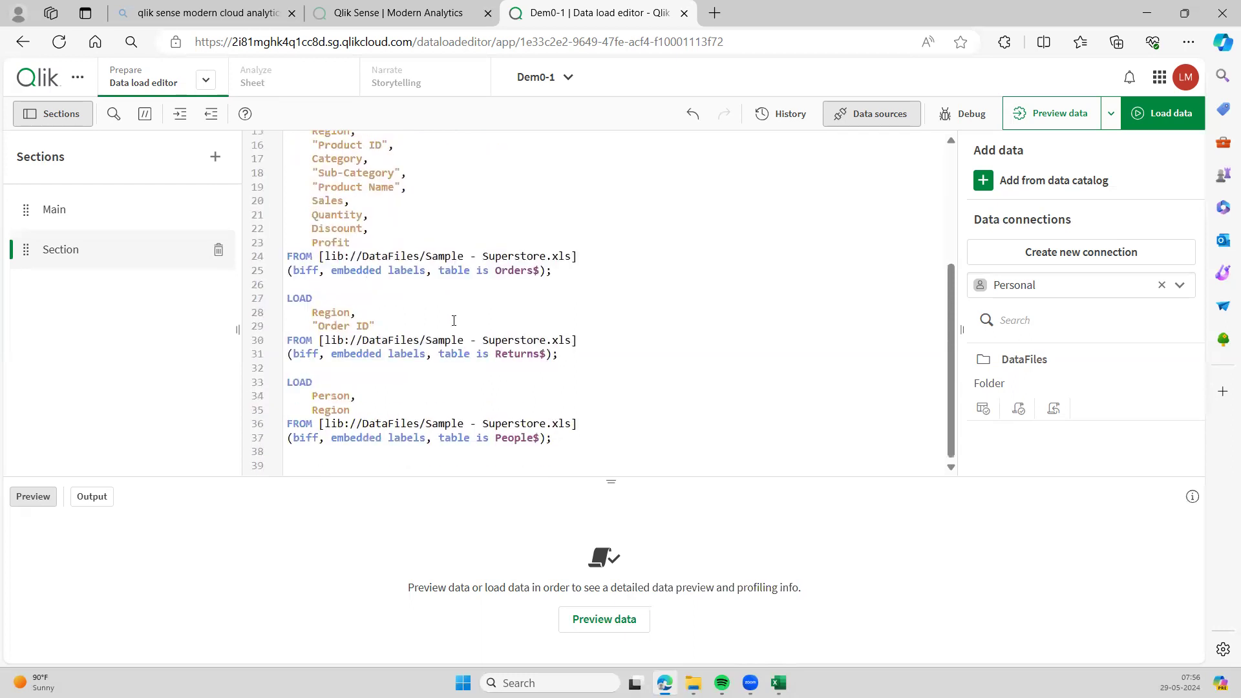
scroll(559, 331, "up", 5)
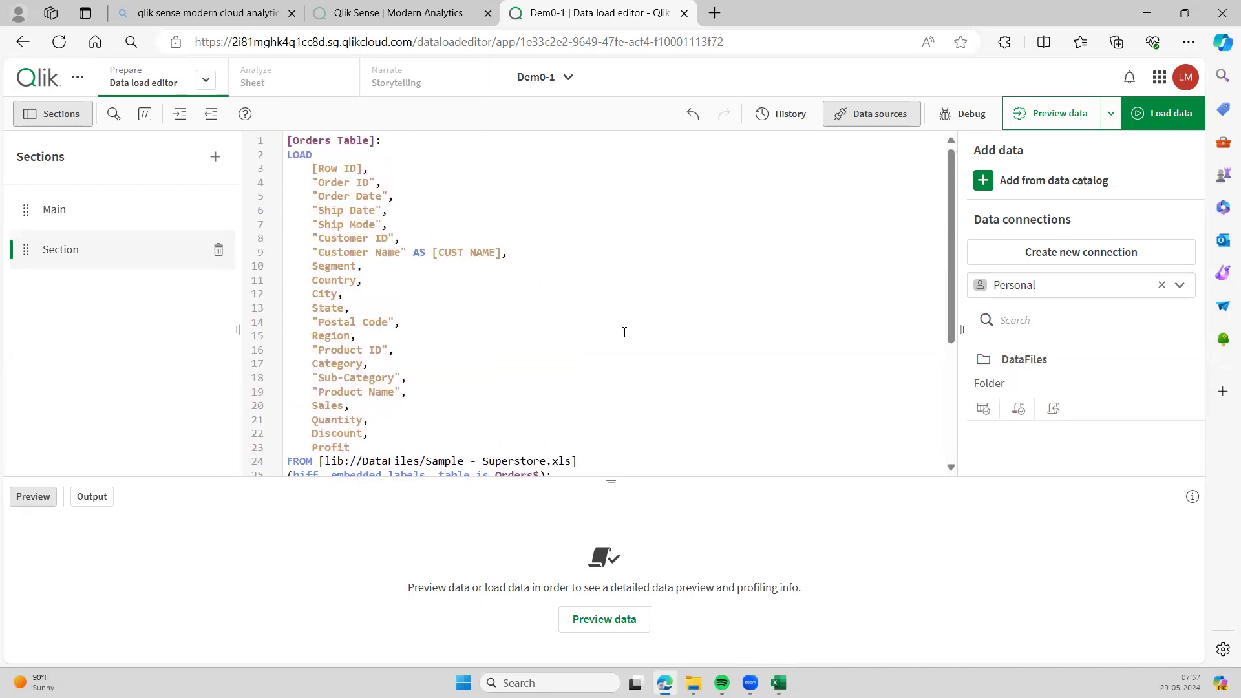
scroll(602, 332, "down", 5)
scroll(602, 332, "up", 5)
left_click_drag(306, 167, 404, 341)
left_click(494, 369)
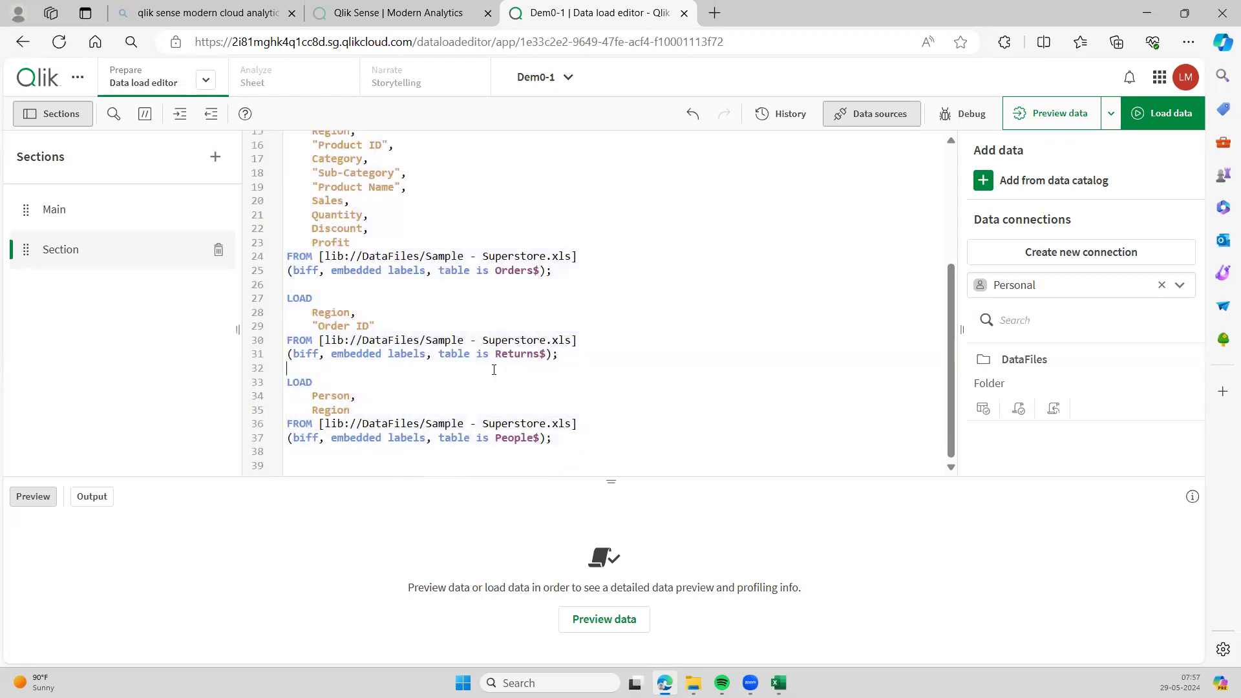
scroll(539, 329, "up", 3)
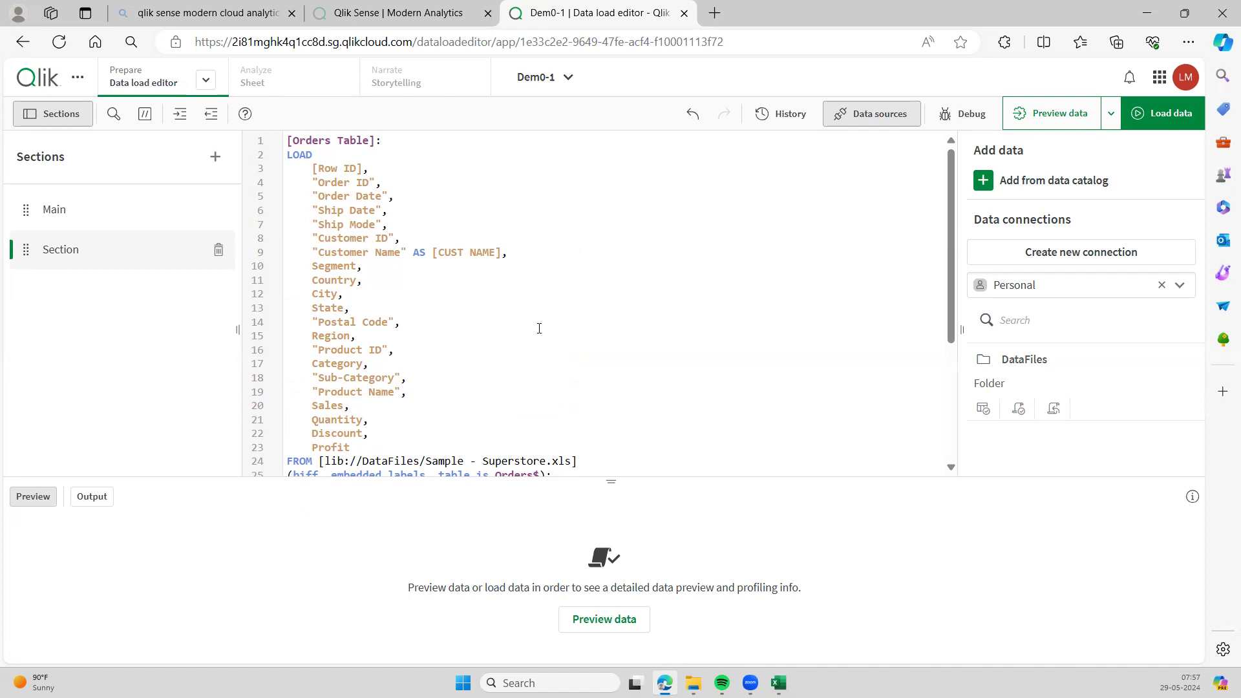
scroll(609, 321, "down", 3)
scroll(609, 321, "up", 3)
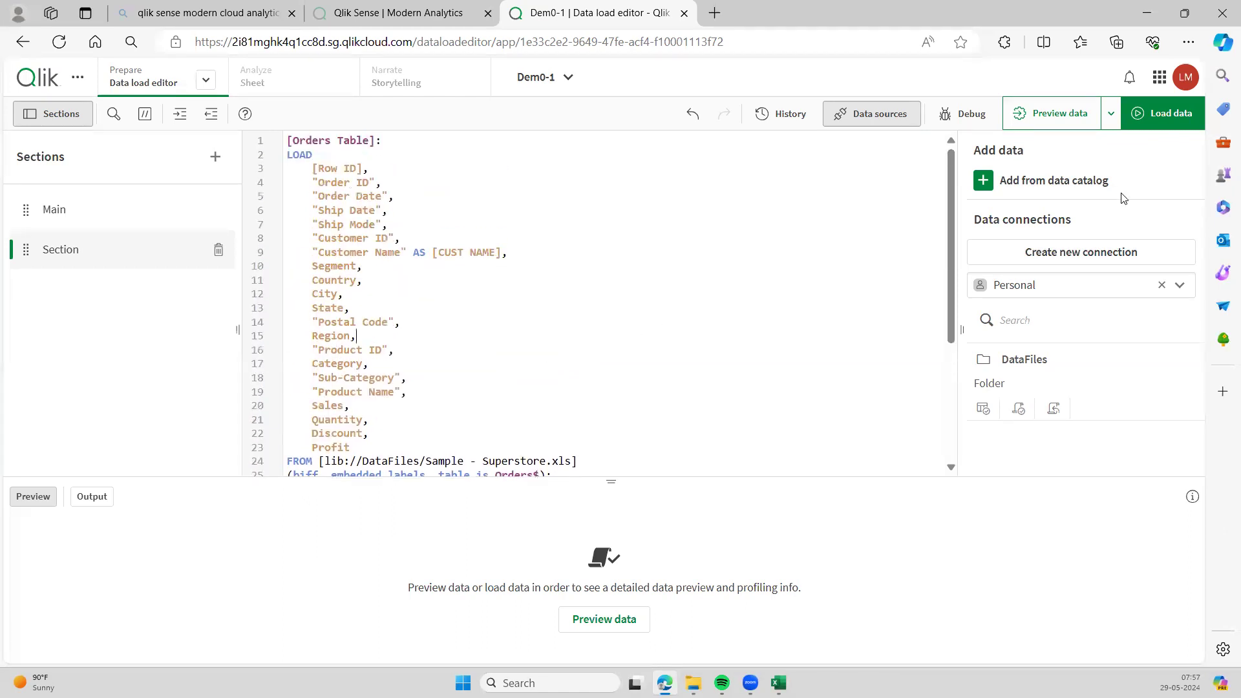
- Run Load data, enable close when successfully finished, and continue editing the script
left_click(1171, 115)
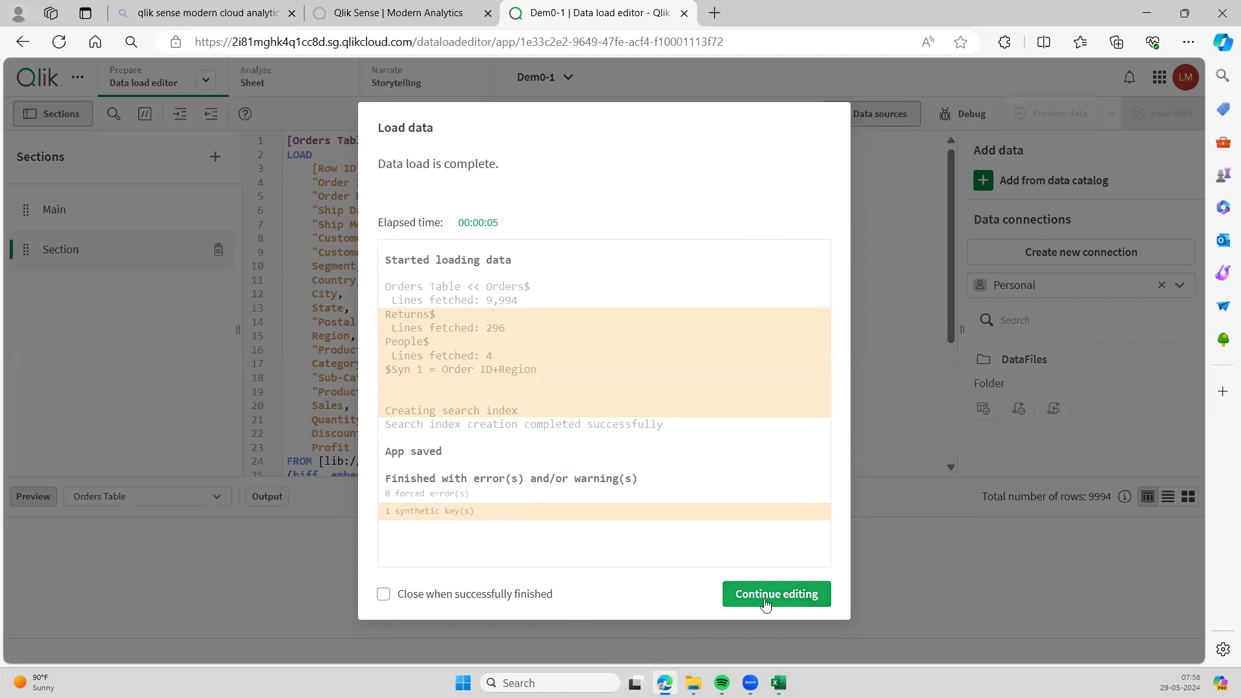
left_click(458, 596)
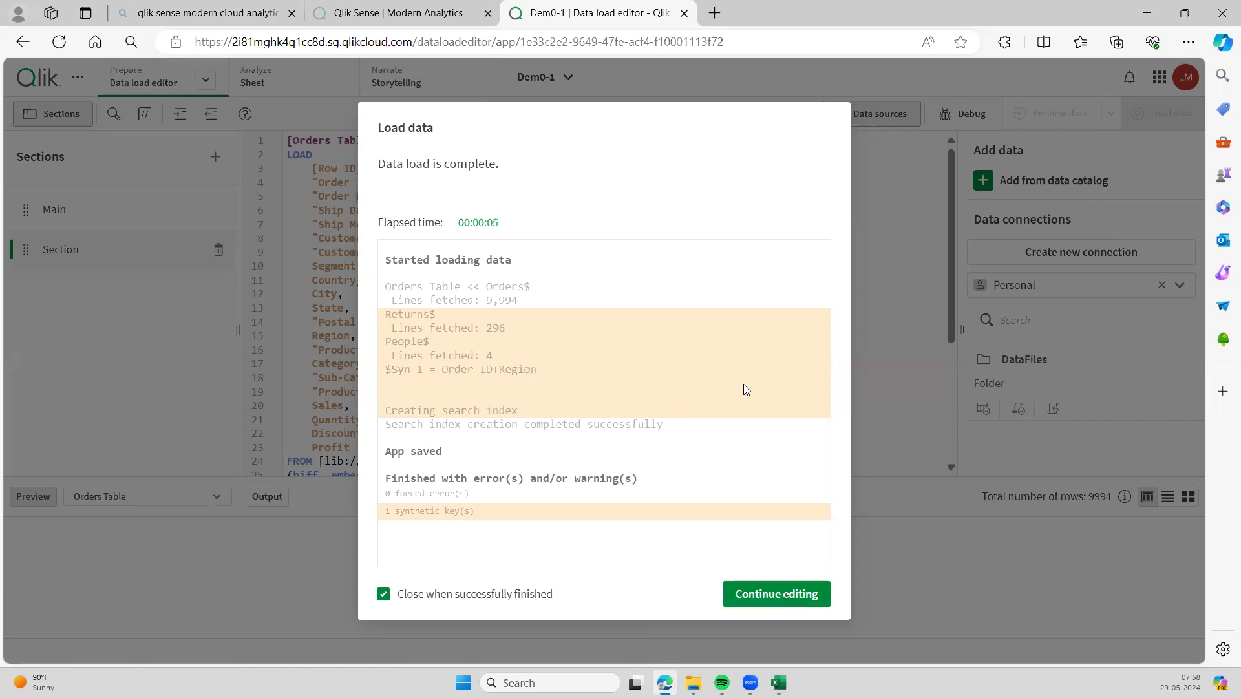
left_click(755, 607)
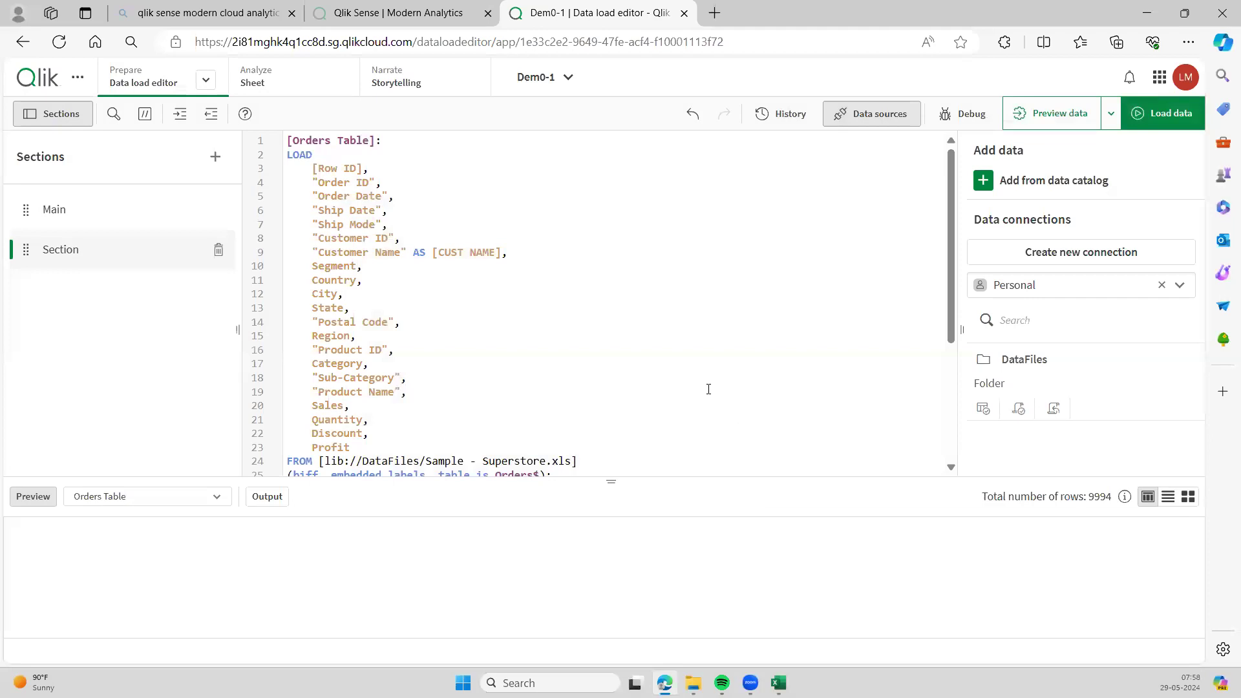
- Add the alias AS Reg after Region on line 15 of the Orders Table load
scroll(605, 353, "down", 3)
scroll(605, 353, "up", 3)
scroll(448, 269, "down", 3)
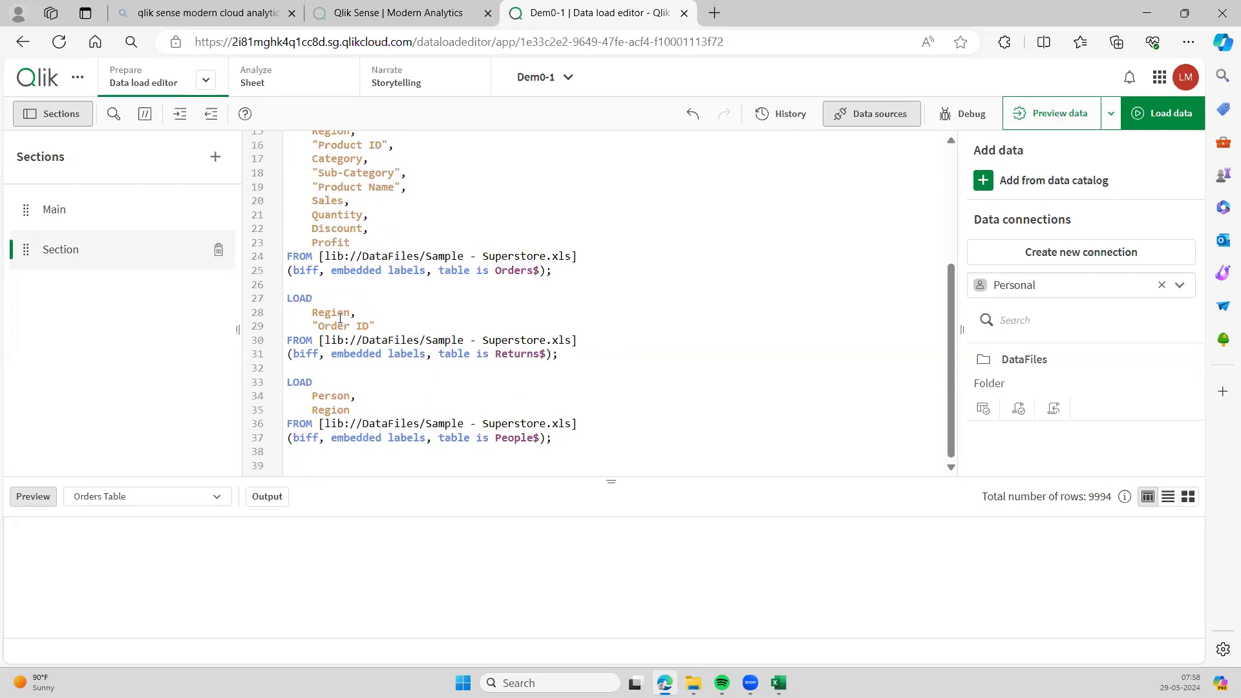
scroll(340, 317, "up", 3)
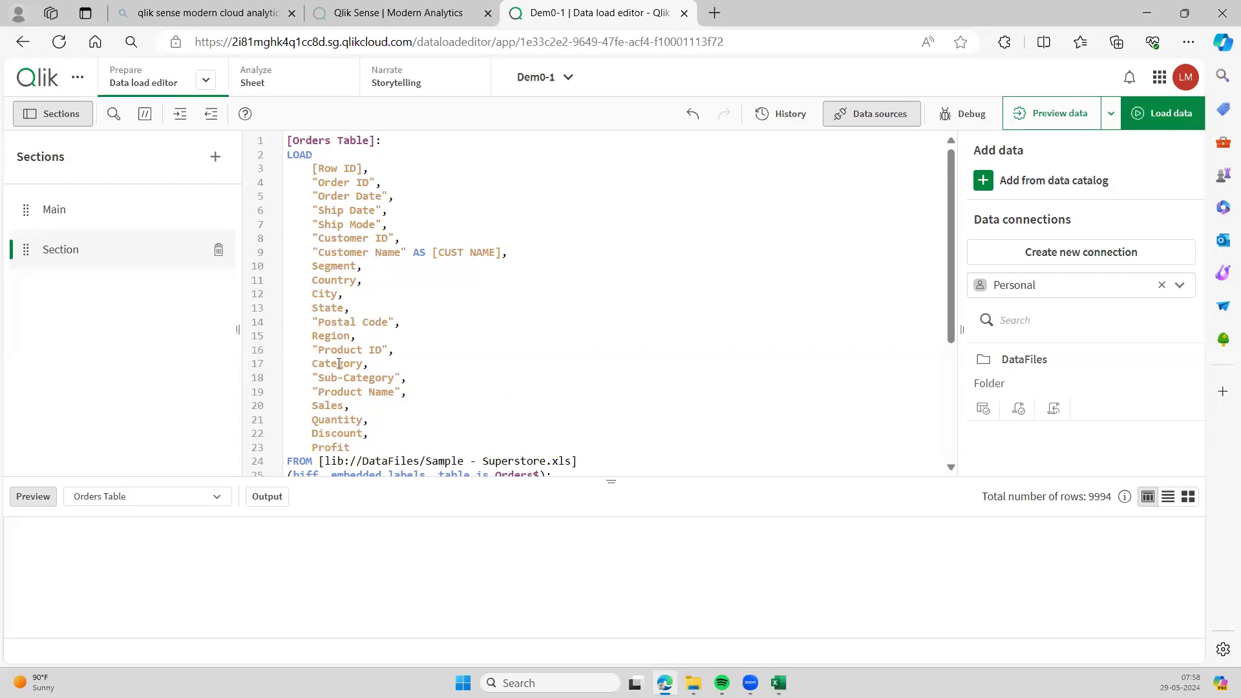
left_click(356, 182)
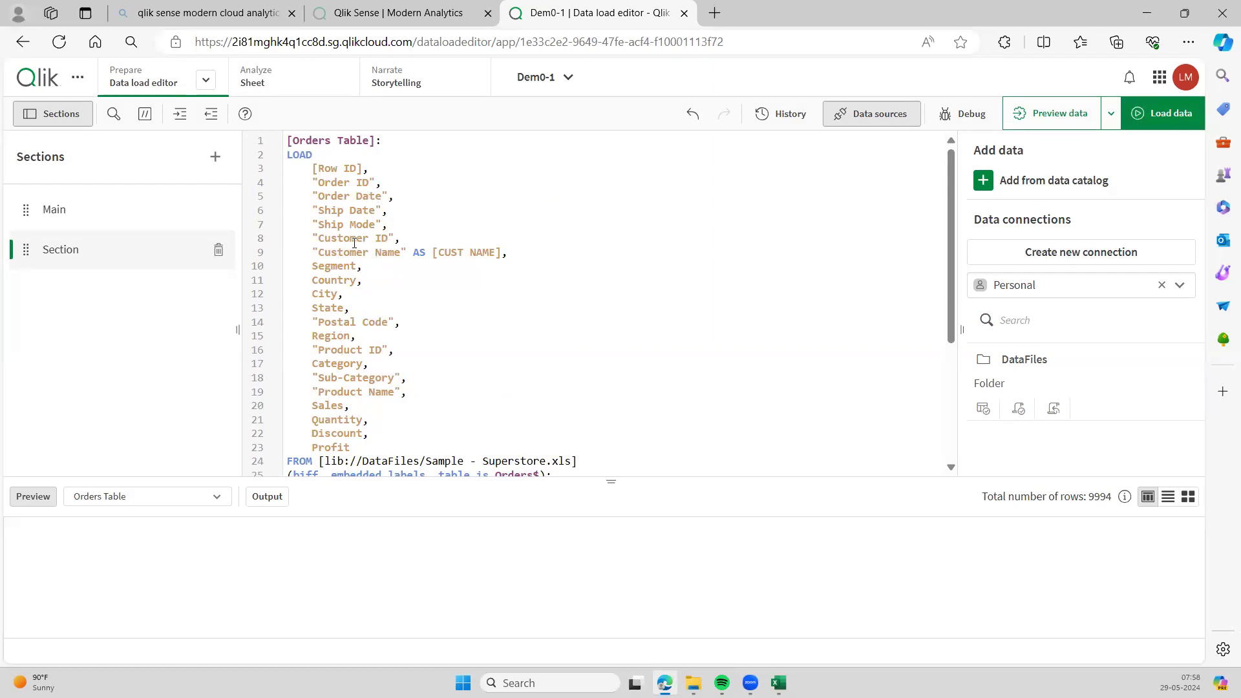
left_click(350, 338)
type("AS")
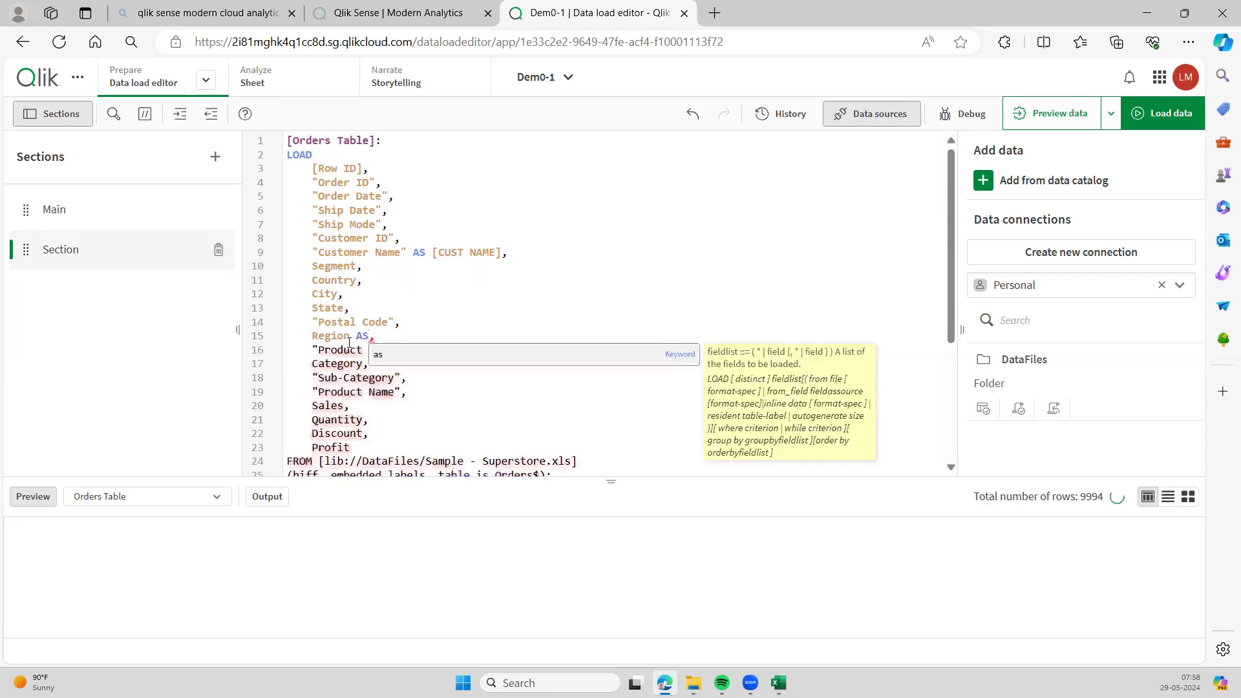
type(" RE")
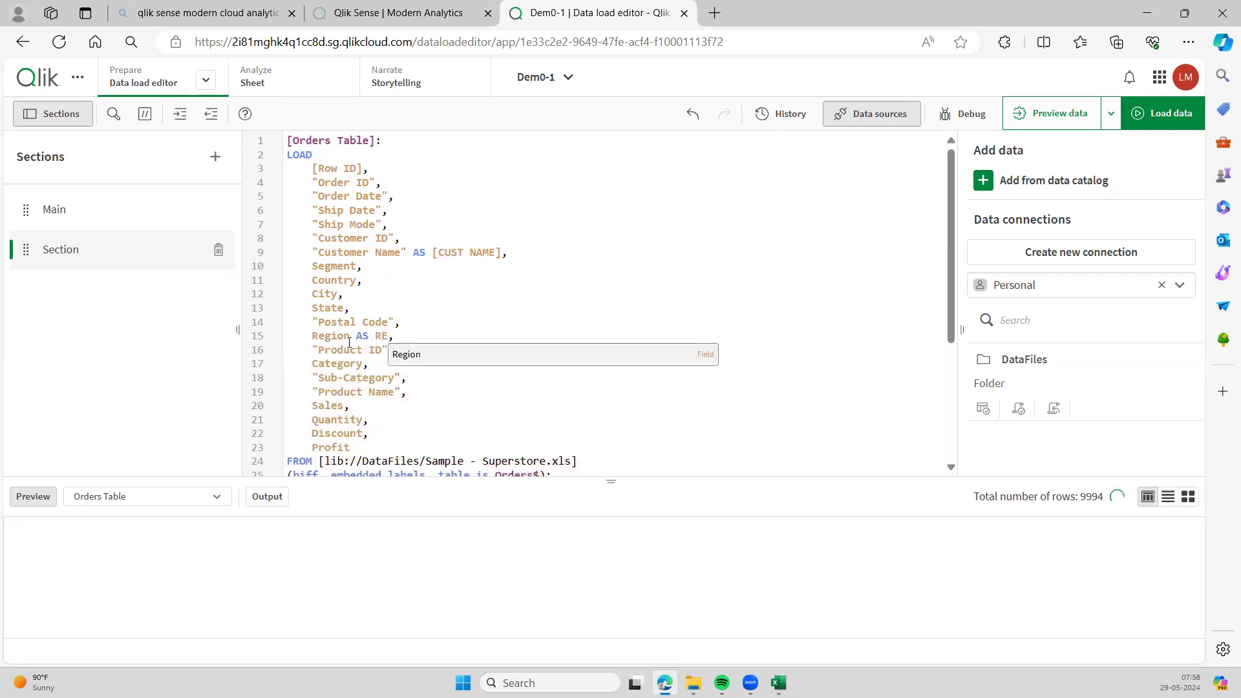
key("BackSpace")
type("eg")
left_click(490, 269)
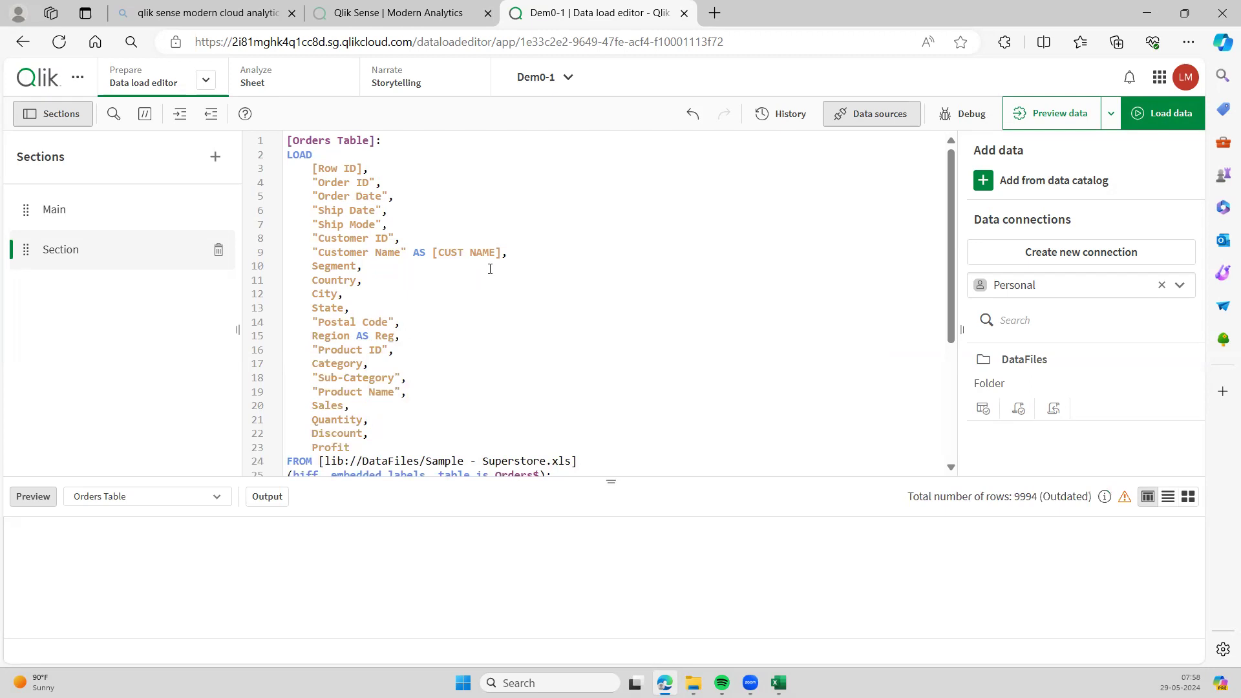
- Review the Region and Order ID fields in the Returns LOAD block
scroll(490, 269, "down", 3)
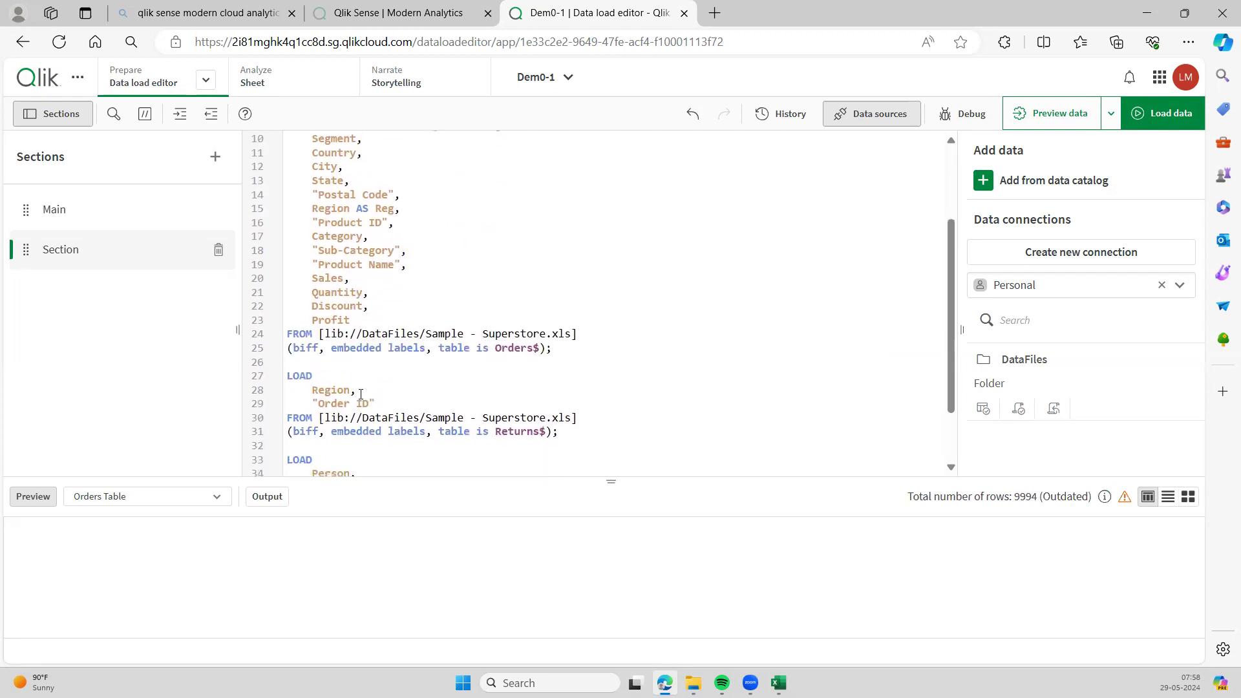
left_click_drag(360, 400, 312, 390)
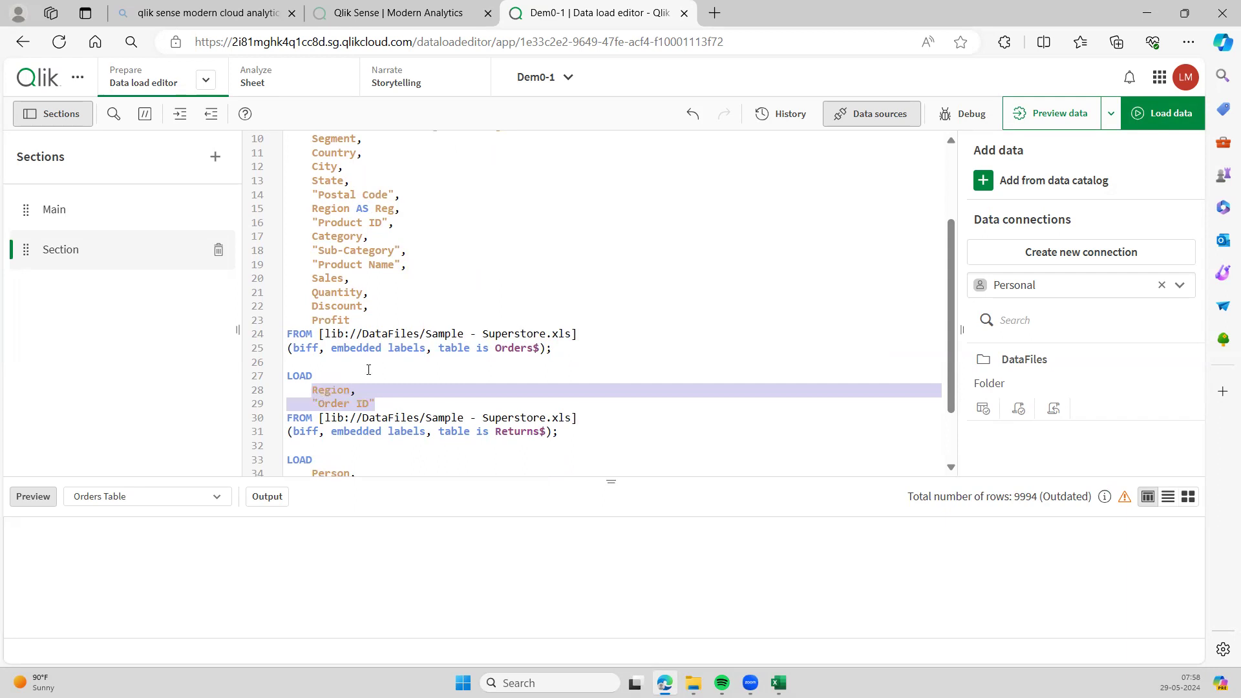
left_click(458, 313)
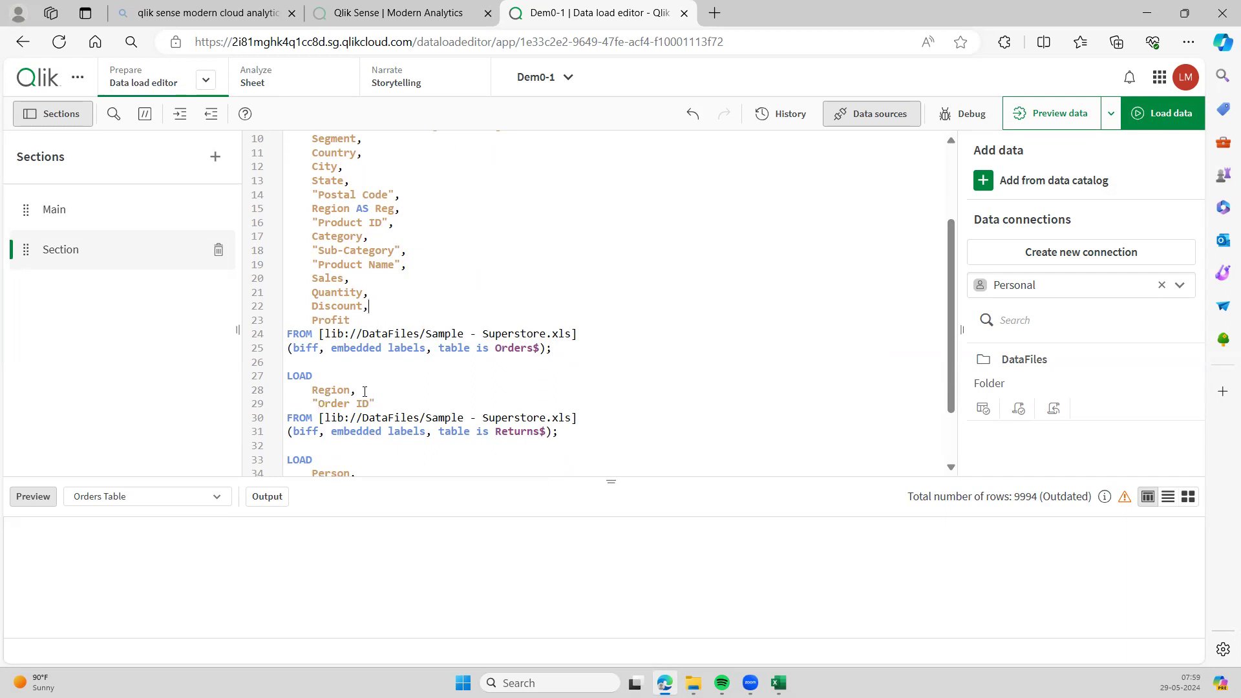
- Check the Country and Product ID fields, then reload so Orders Table shows 9,994 rows with Reg
scroll(365, 392, "up", 1)
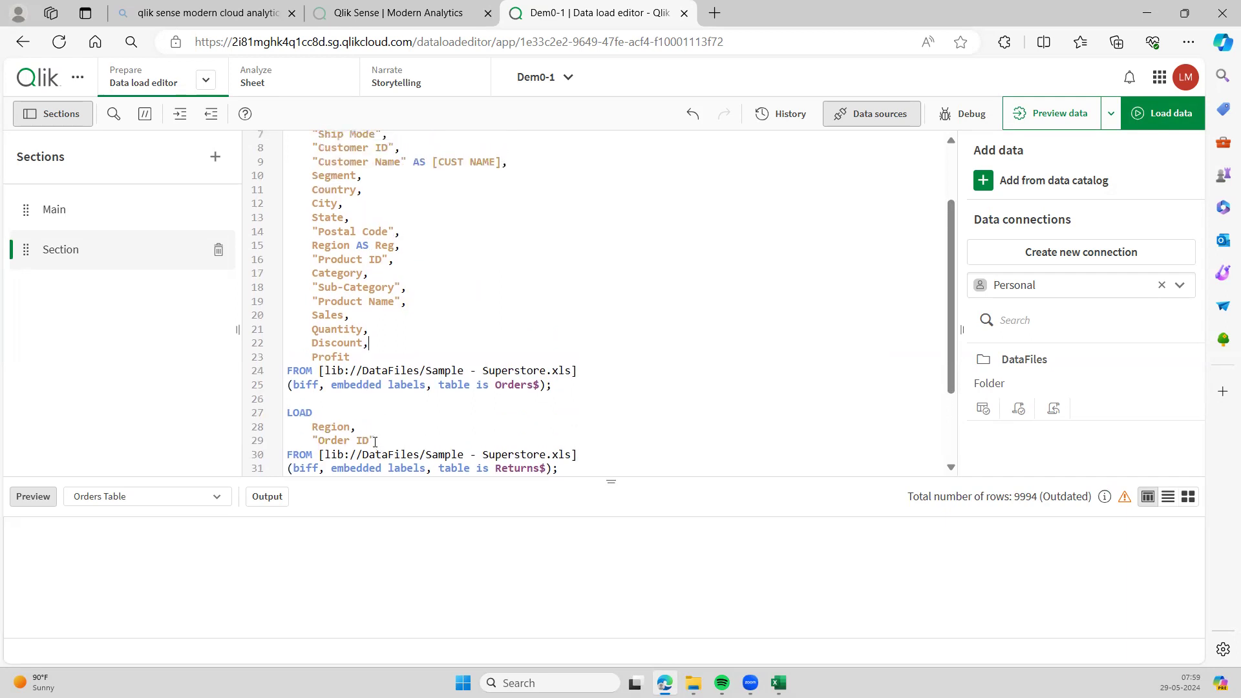
scroll(321, 425, "up", 1)
scroll(320, 425, "up", 2)
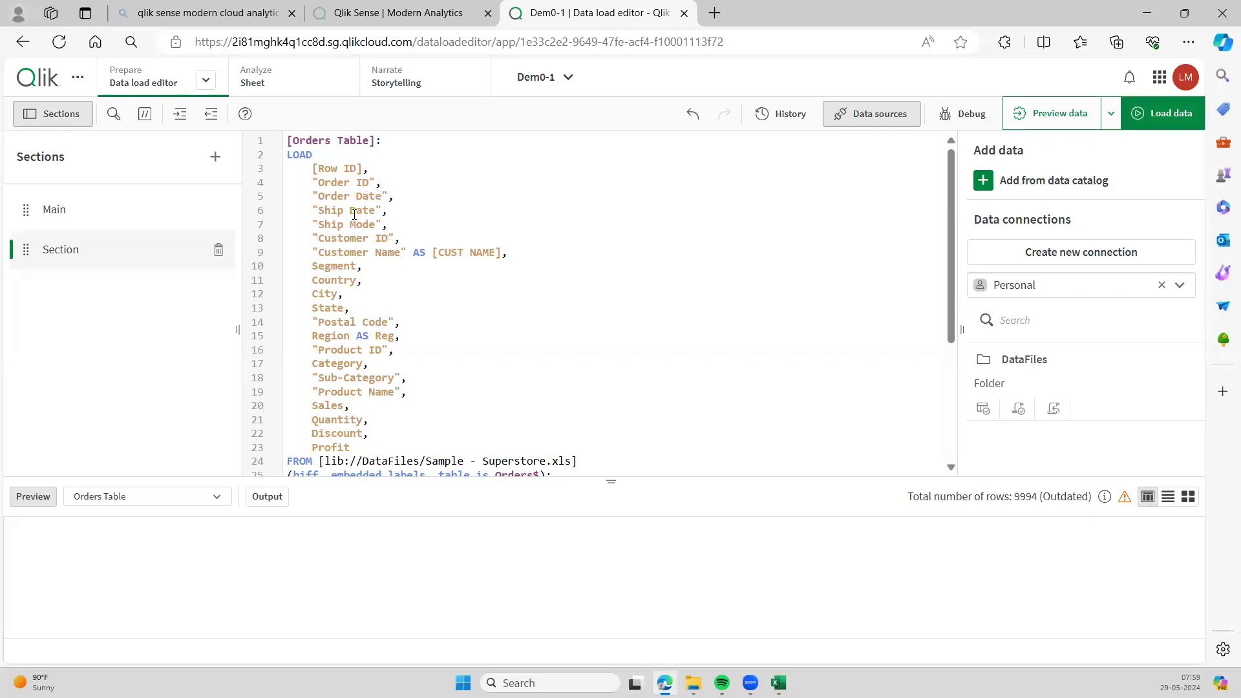
left_click(394, 284)
left_click(407, 348)
scroll(408, 348, "down", 3)
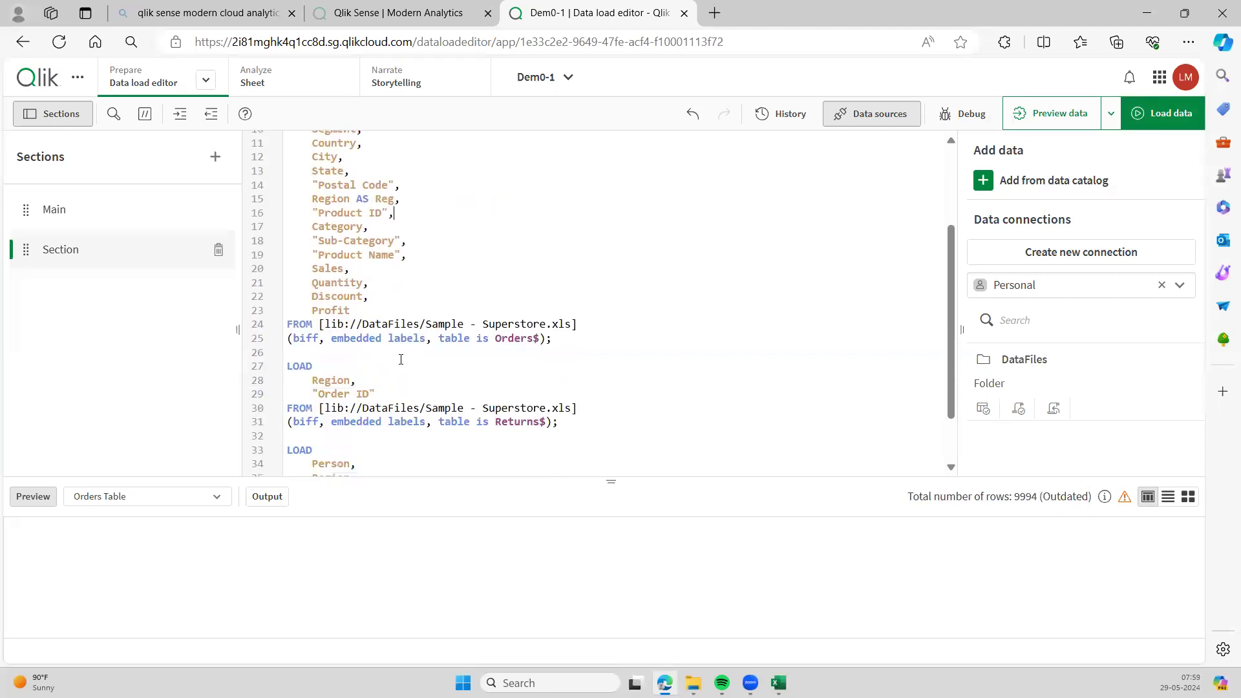
scroll(401, 359, "up", 3)
left_click(1171, 114)
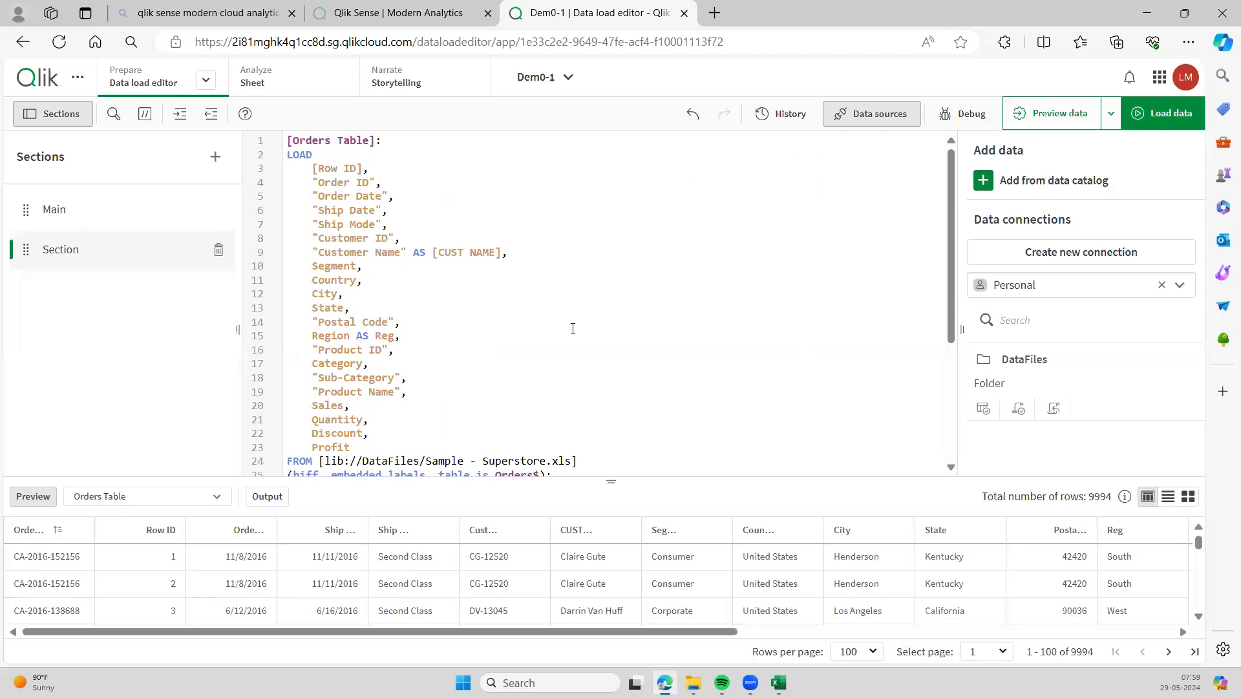
- Rerun Load data with the results kept open, confirm 0 synthetic keys, and return to the script
left_click(1161, 120)
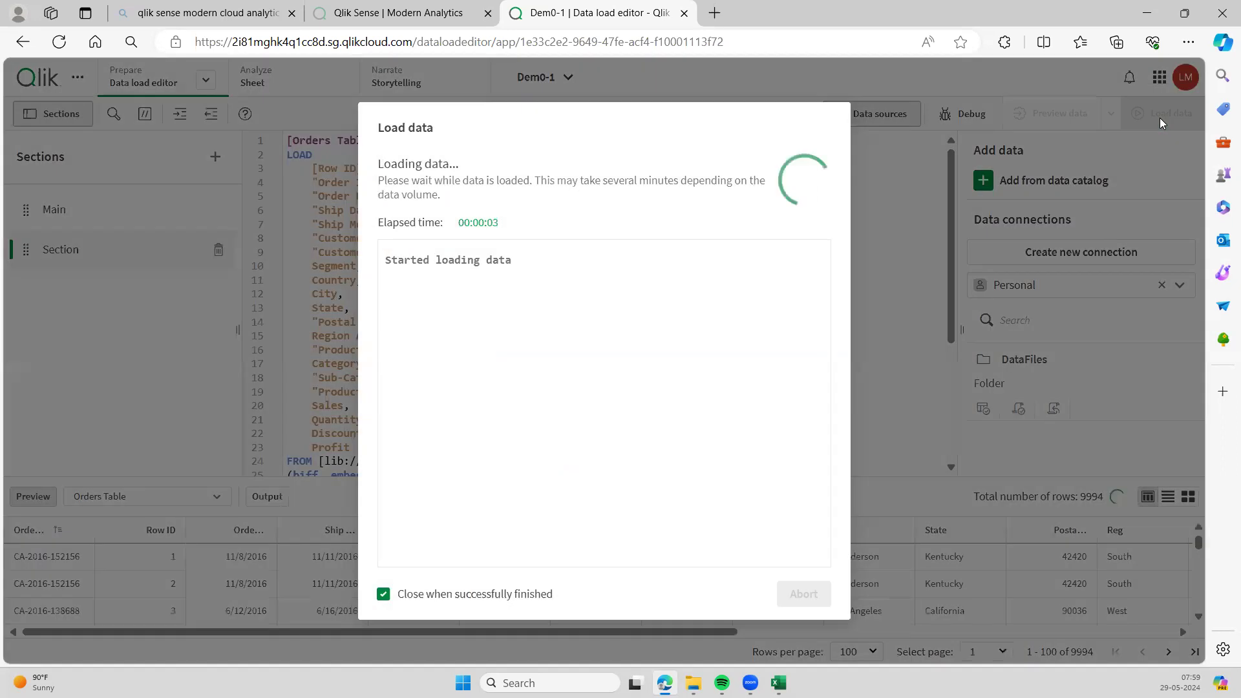
left_click(384, 594)
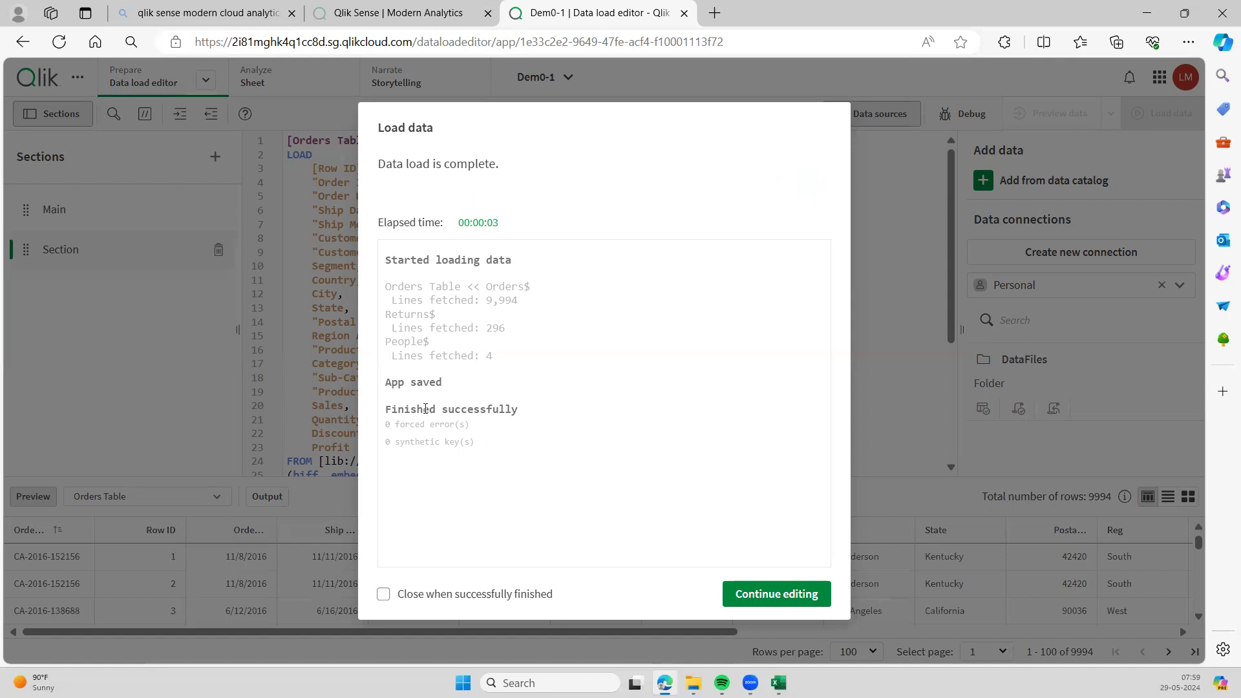
left_click(752, 596)
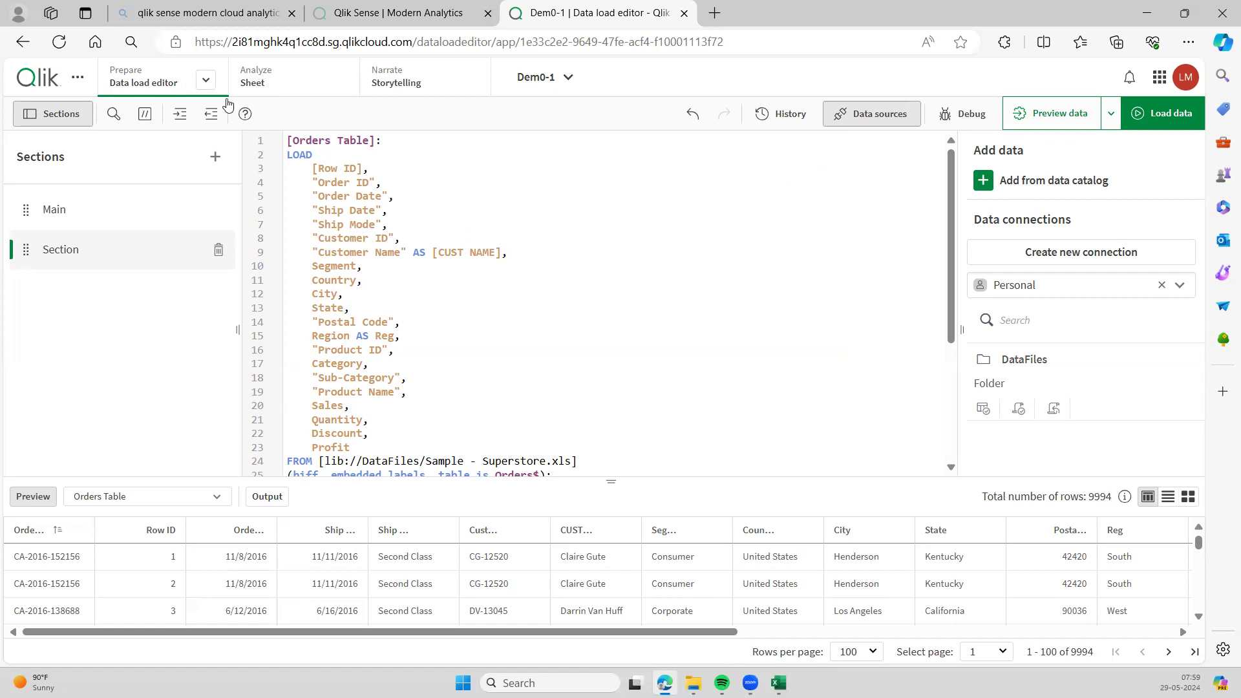
- View the People$–Returns$–Orders Table links in the Data model viewer, then switch to JAn_Feb_Sales
left_click(204, 84)
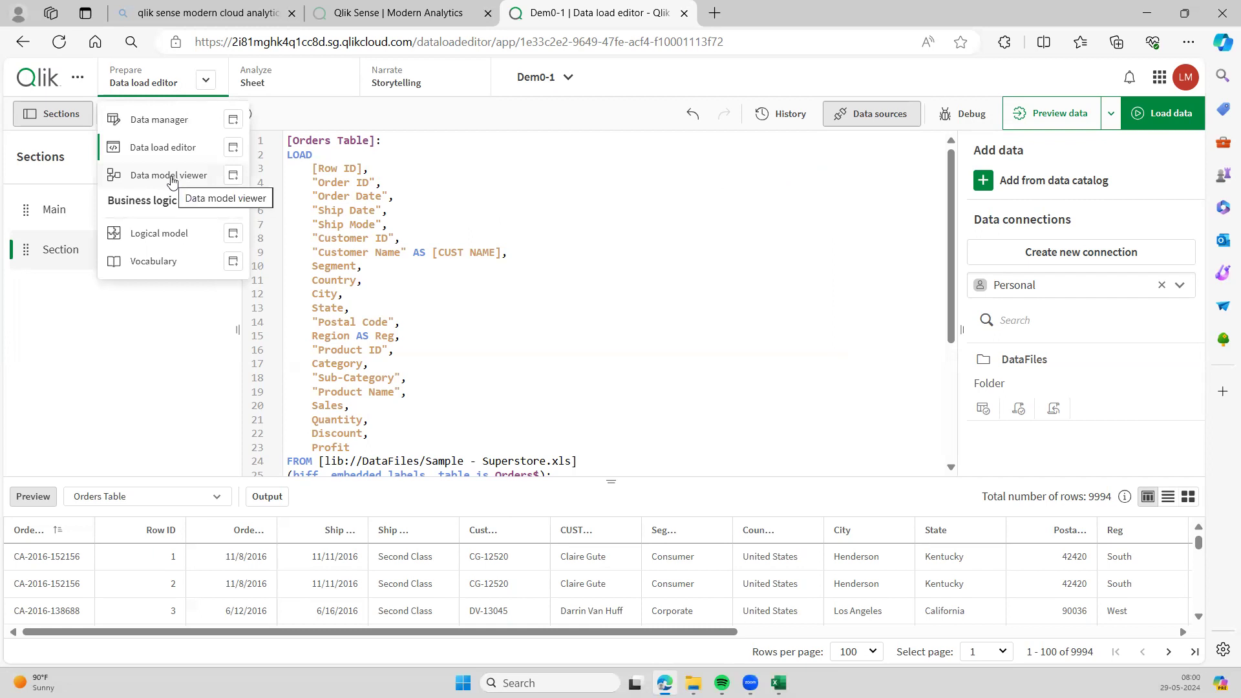
left_click(172, 180)
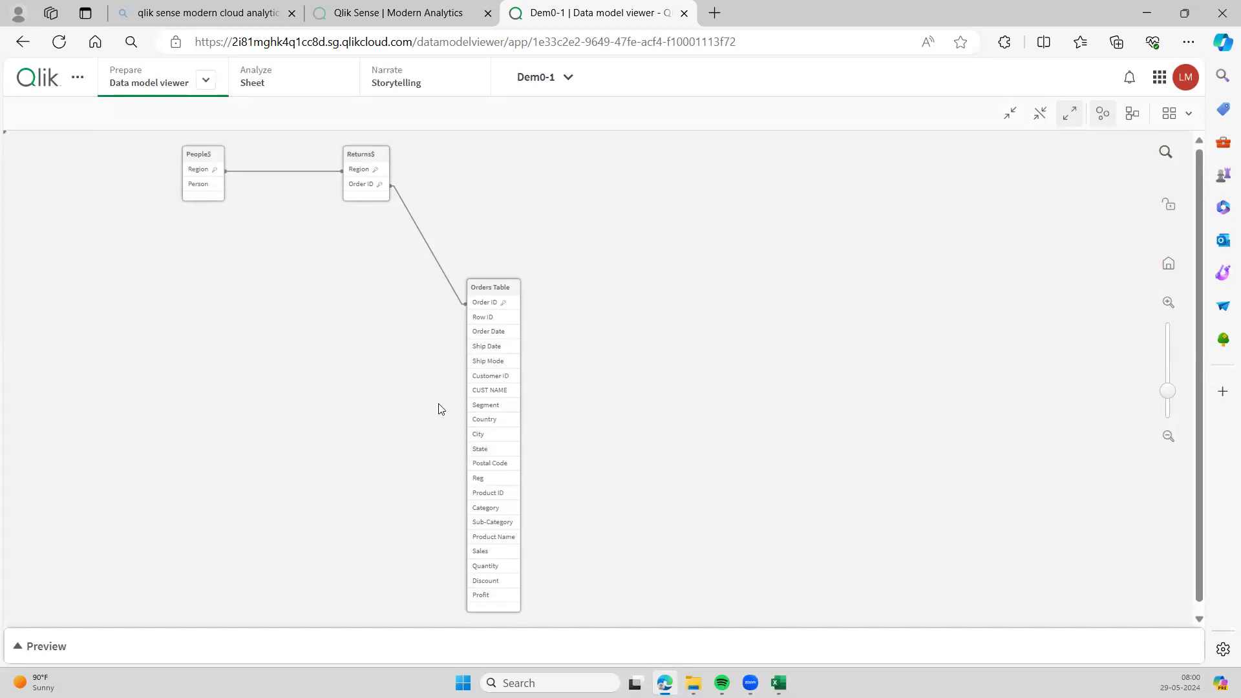
mouse_move(778, 684)
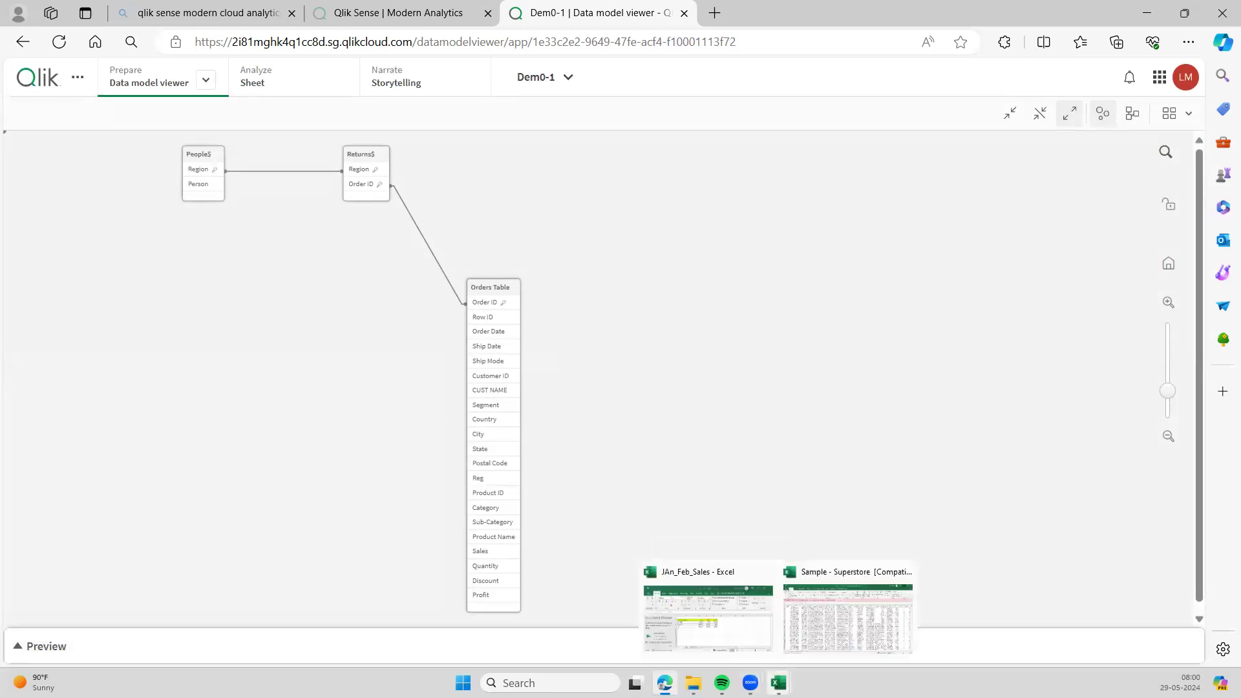
left_click(738, 631)
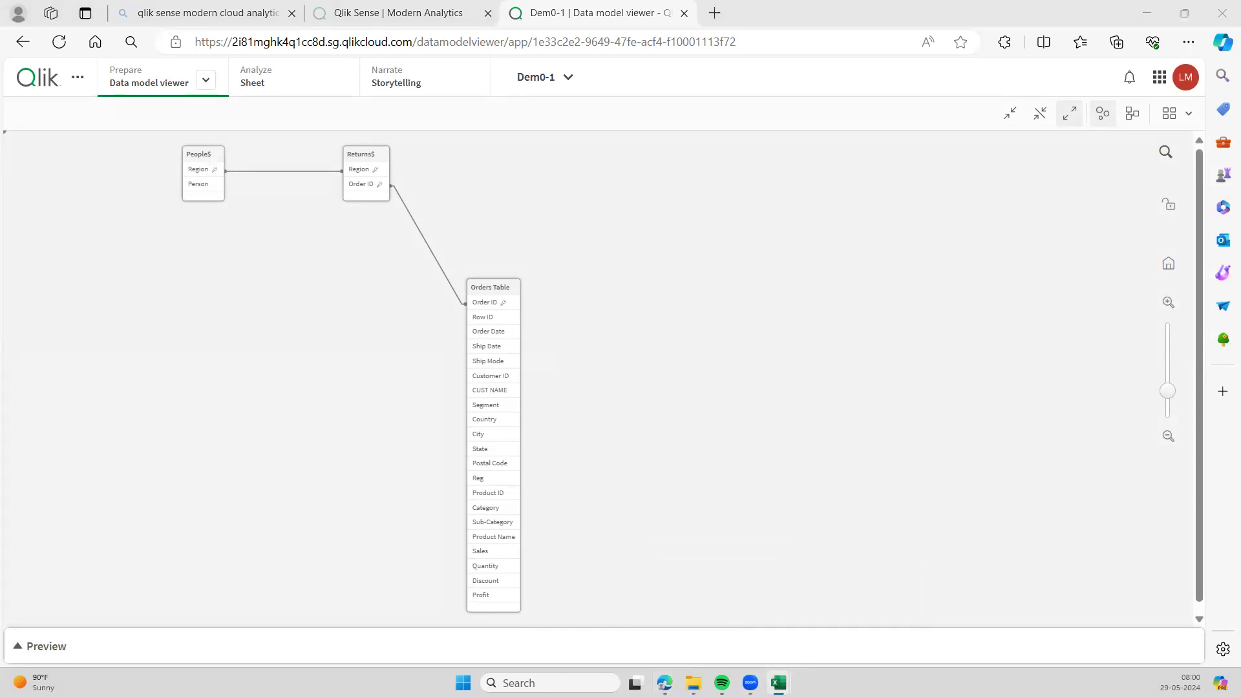
- Maximize the Excel window, add a blank worksheet and discard the recovered files
key("super+Left")
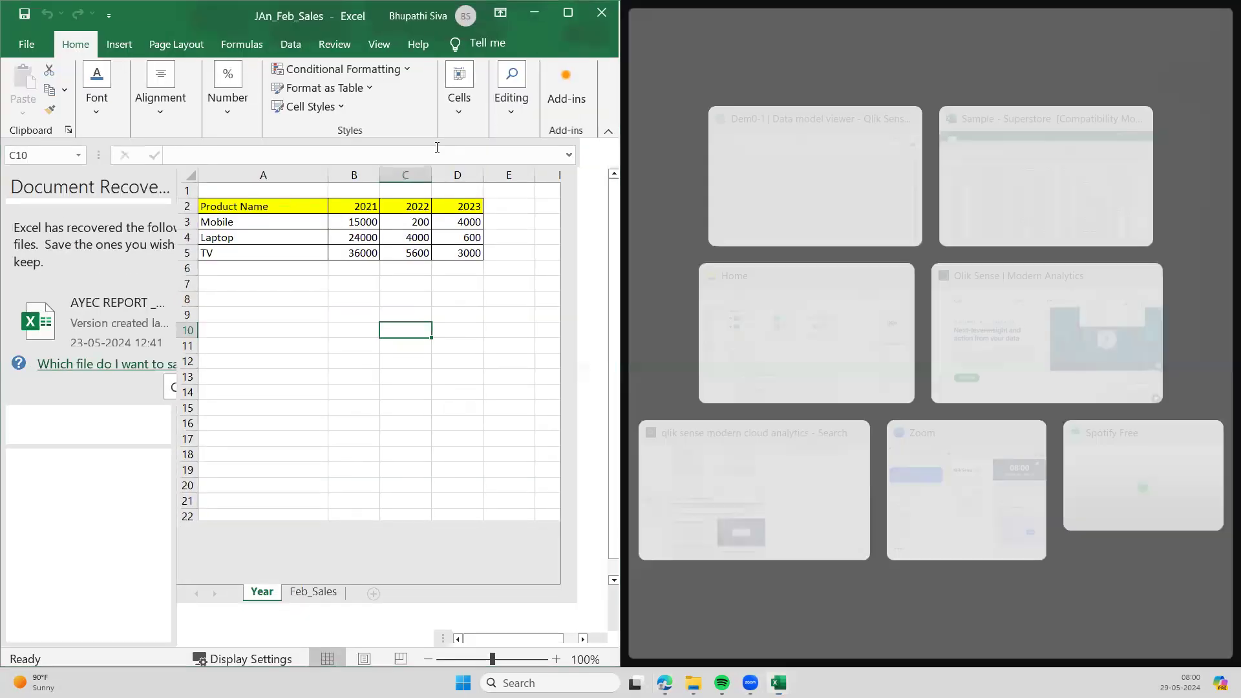
left_click(568, 19)
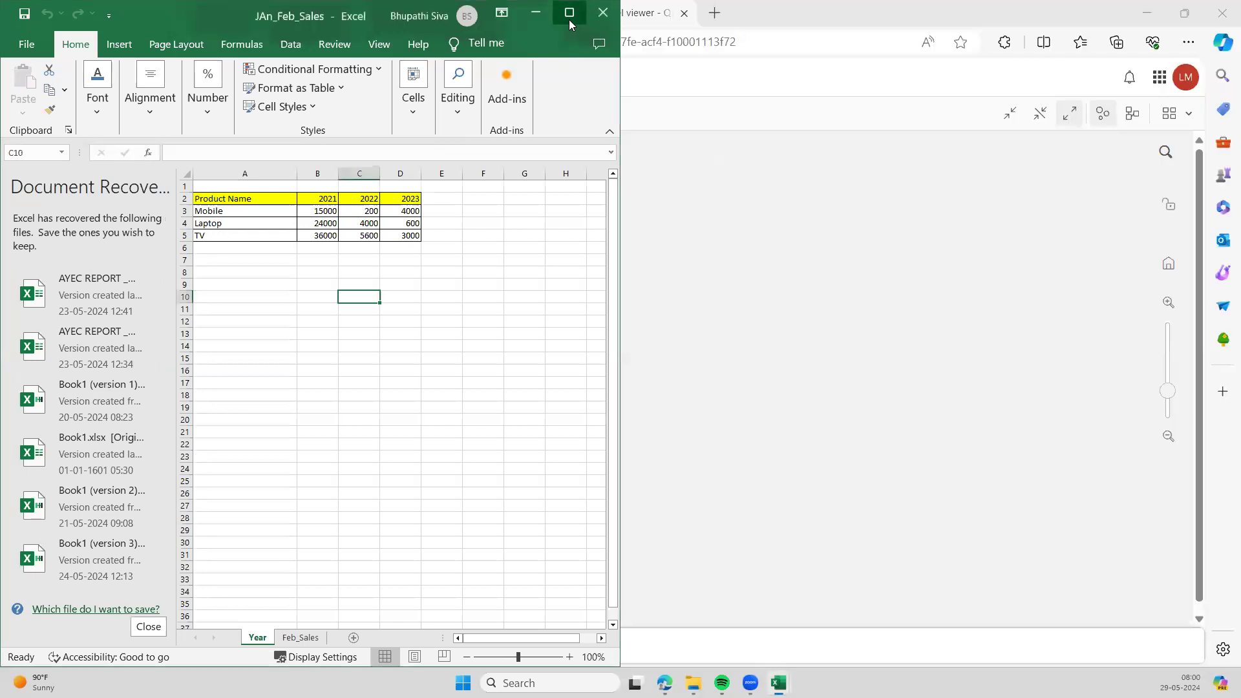
left_click(354, 640)
left_click(147, 627)
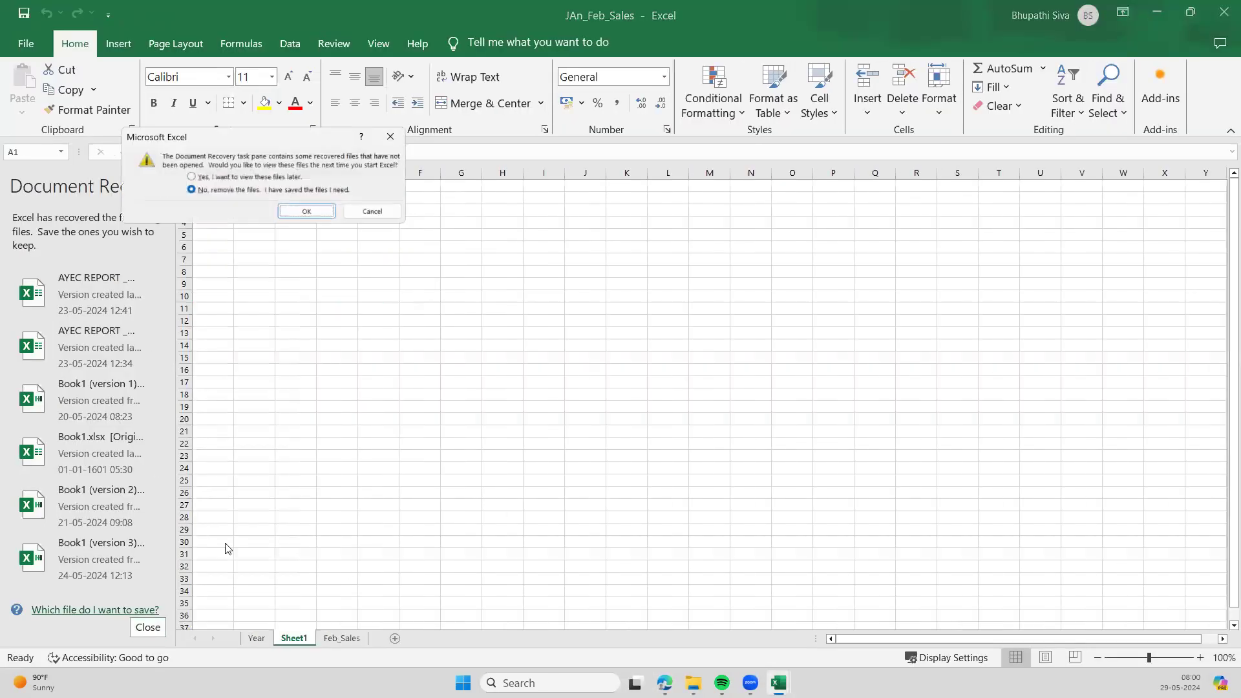
left_click(318, 210)
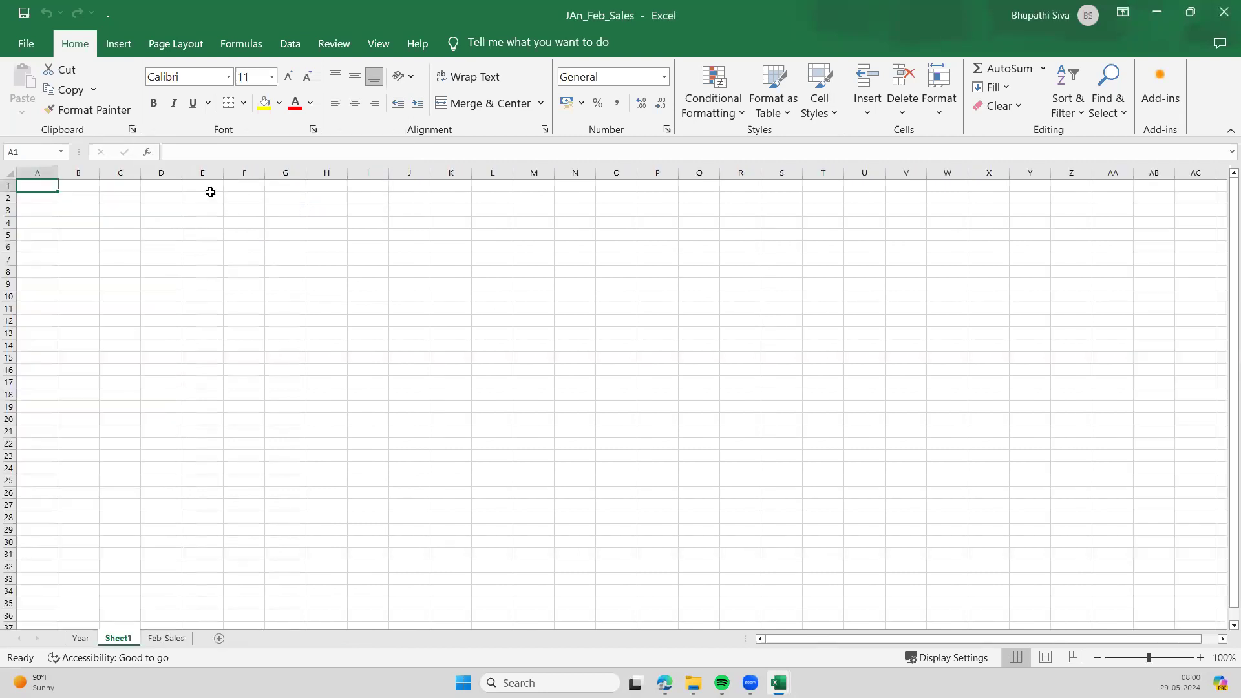
- Title A1 'EMP' and enter headers EMP ID, EMP NAME, DEPT, DES across row 2
type("EMP")
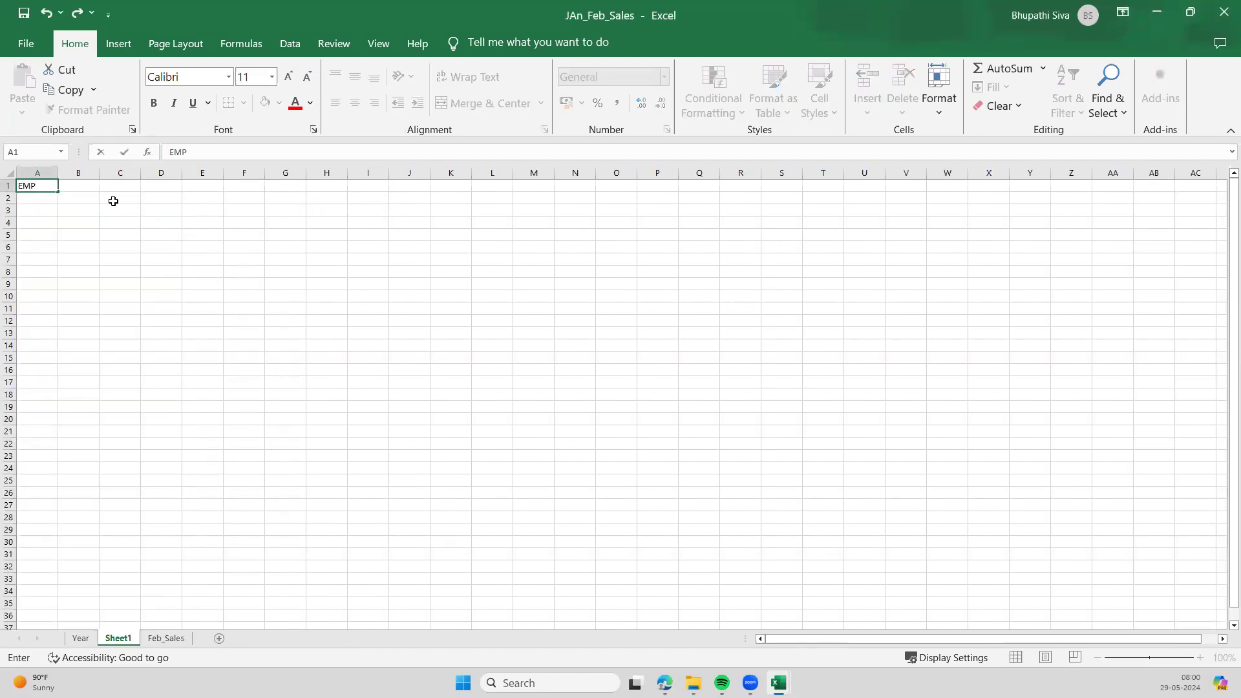
key("Return")
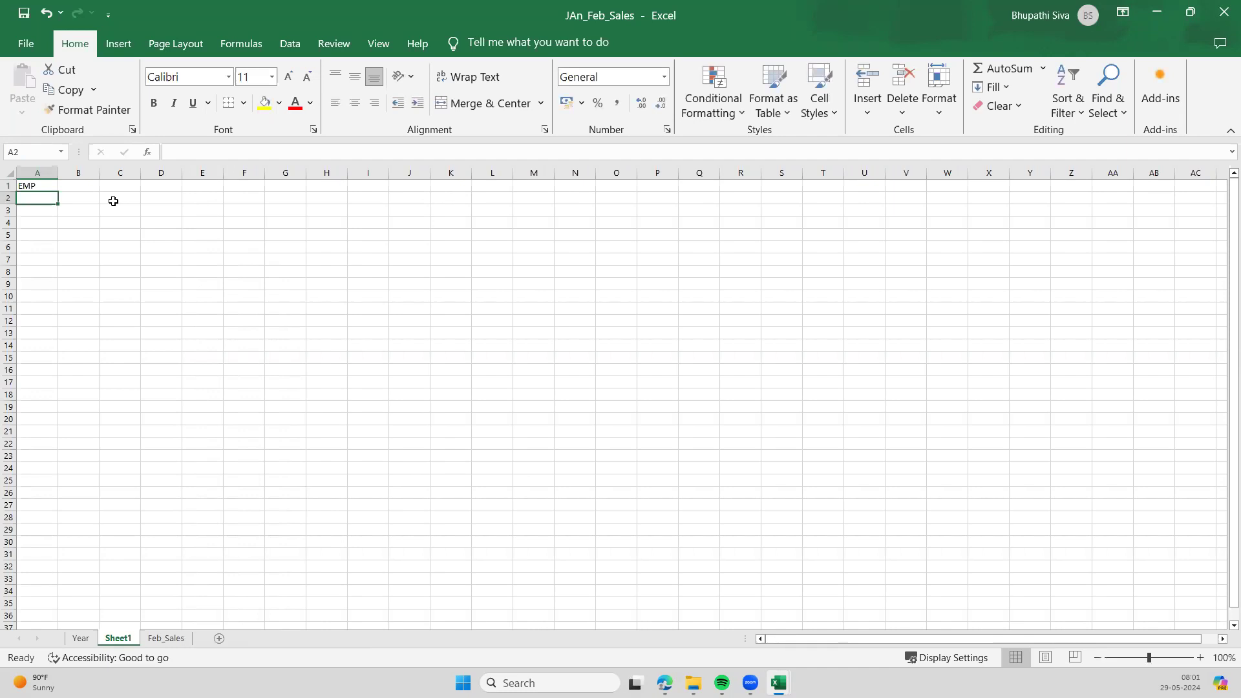
type("EMP")
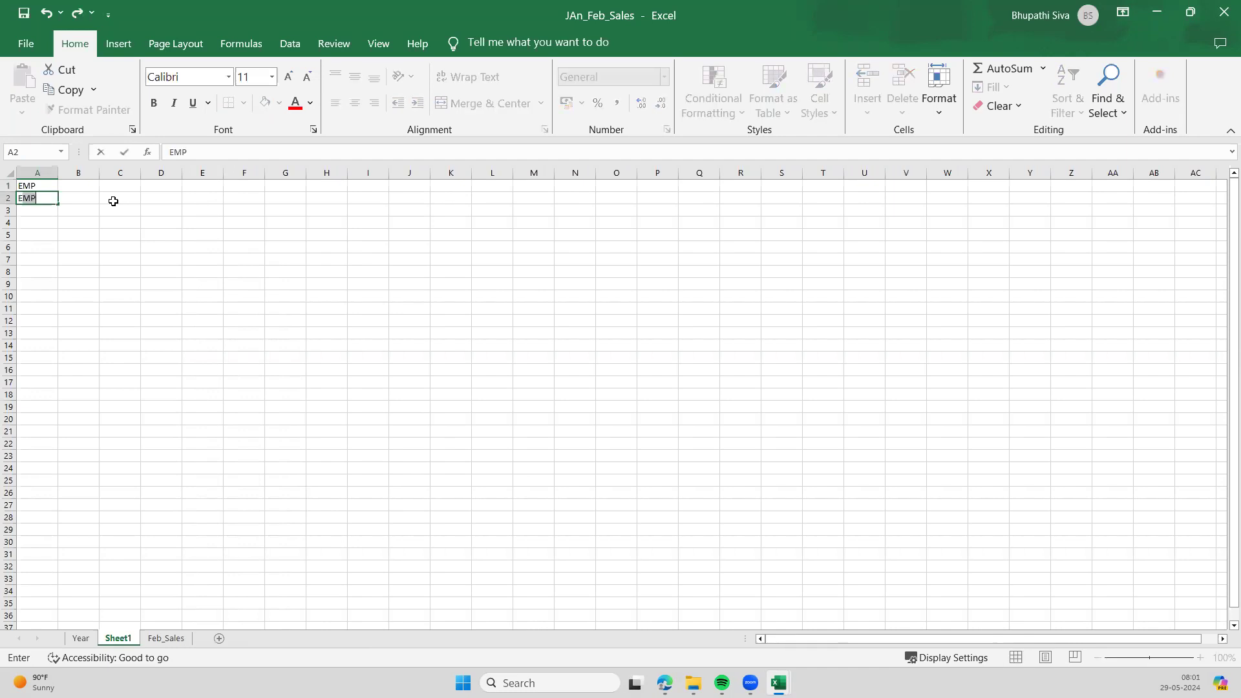
type(" ID")
key("Tab")
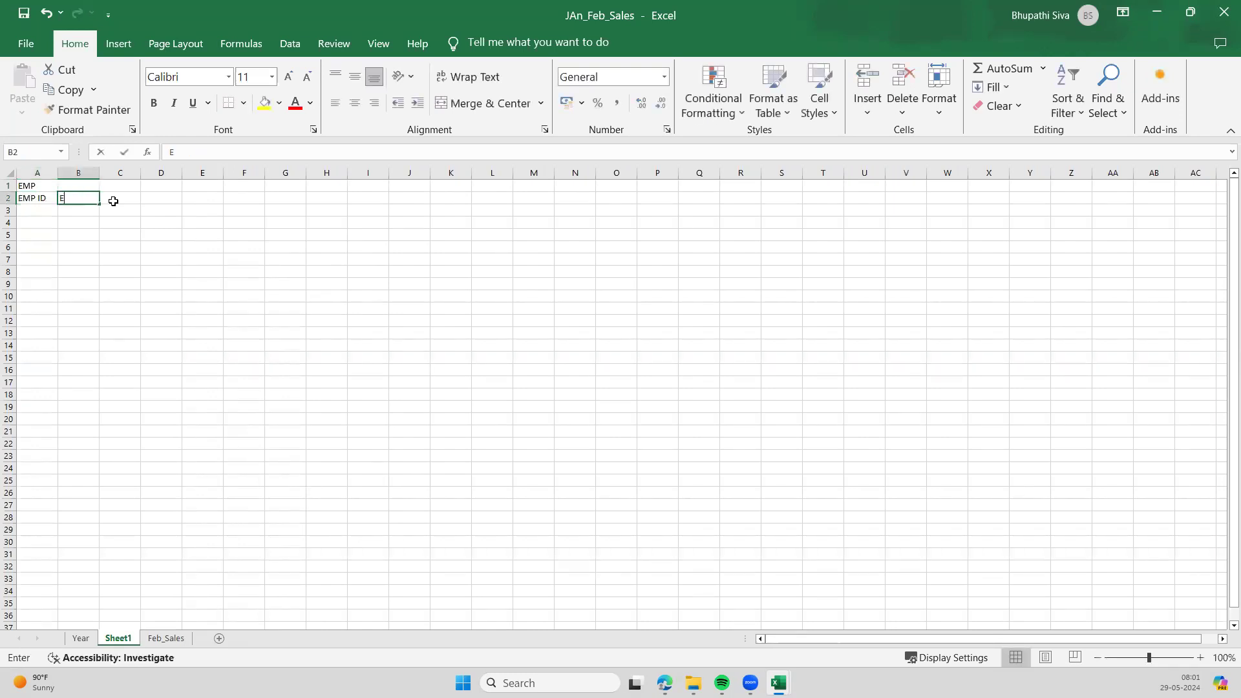
type("EMP NAME")
key("Tab")
type("DEPT")
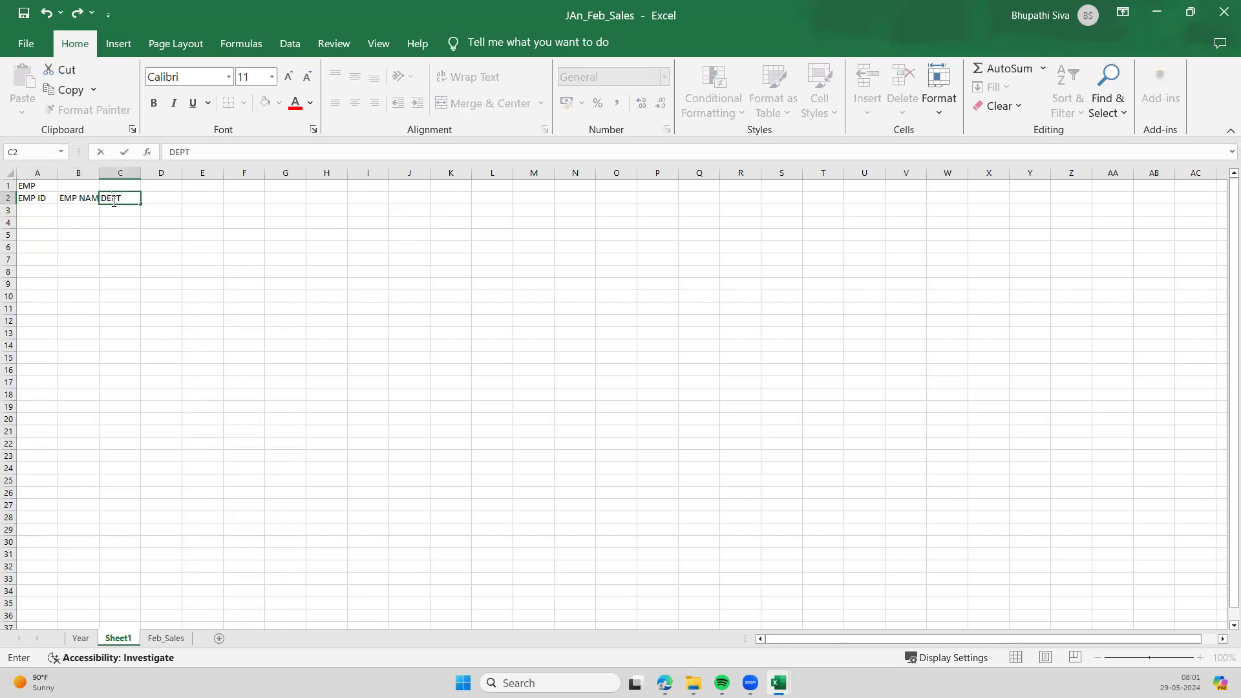
key("Tab")
type("DES")
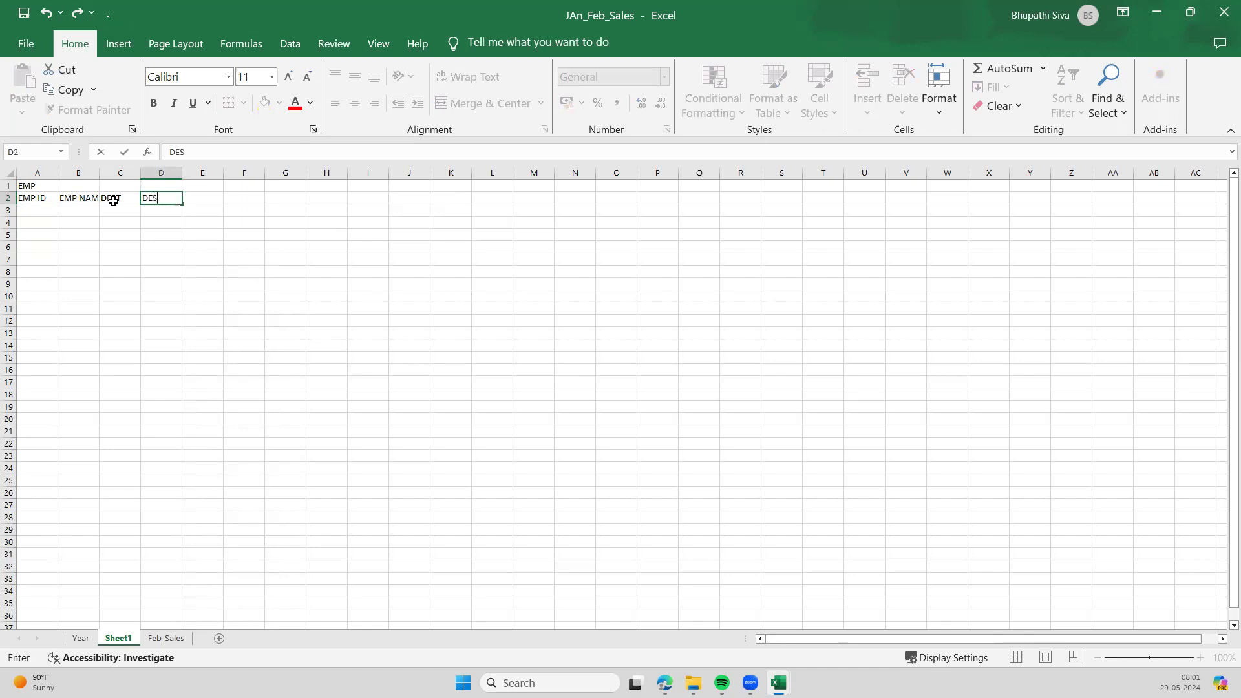
key("Tab")
- Start the SALARY table in I4 with headers EMP ID, YEAR, SALARY in I5:K5
key("Down")
key("Down")
key("Right")
key("Right")
key("Right")
key("Right")
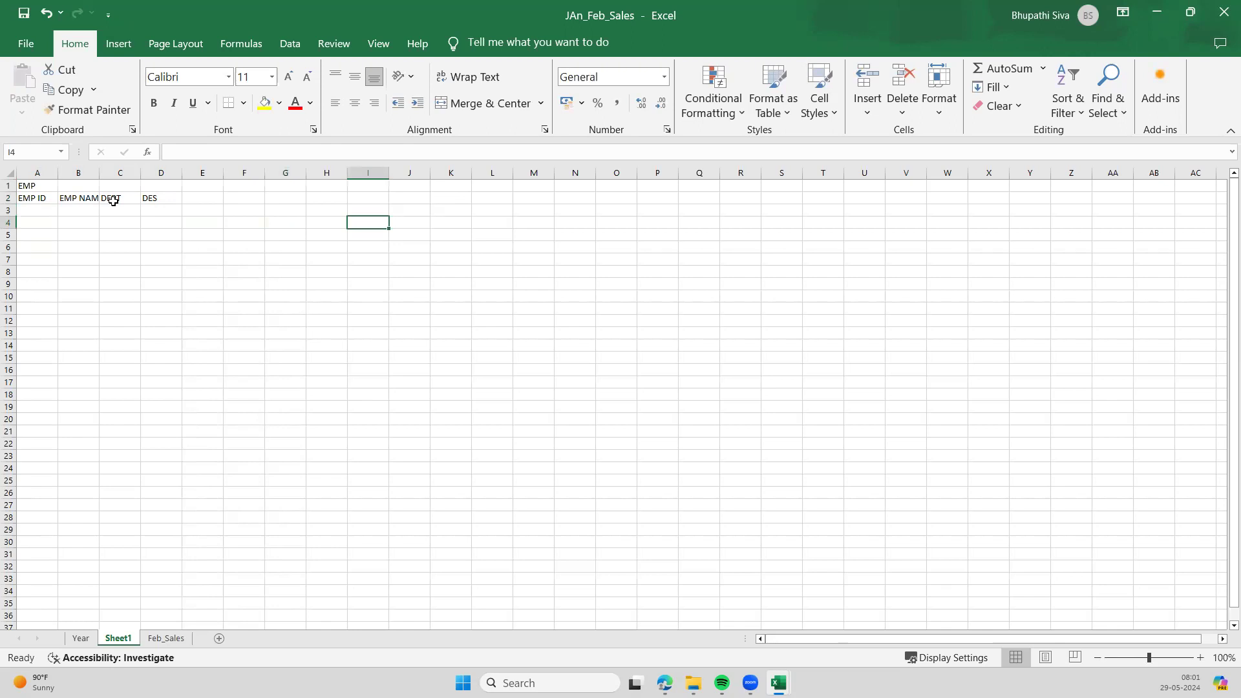
type("SALARY")
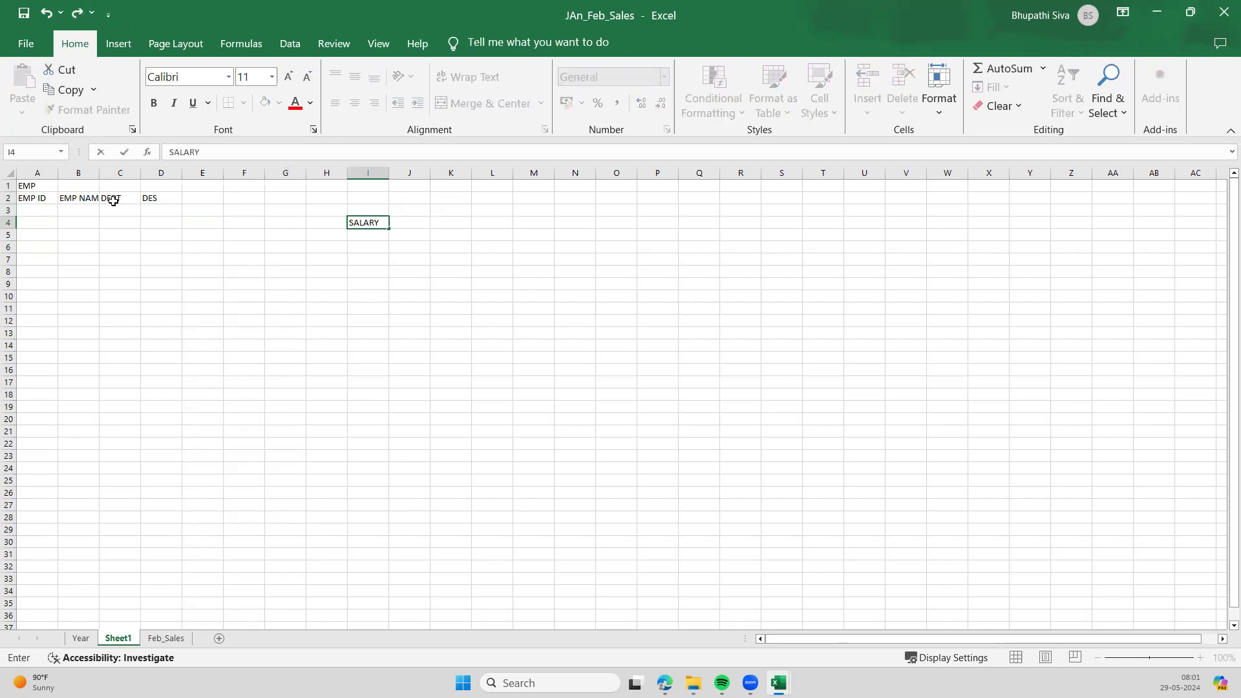
key("Return")
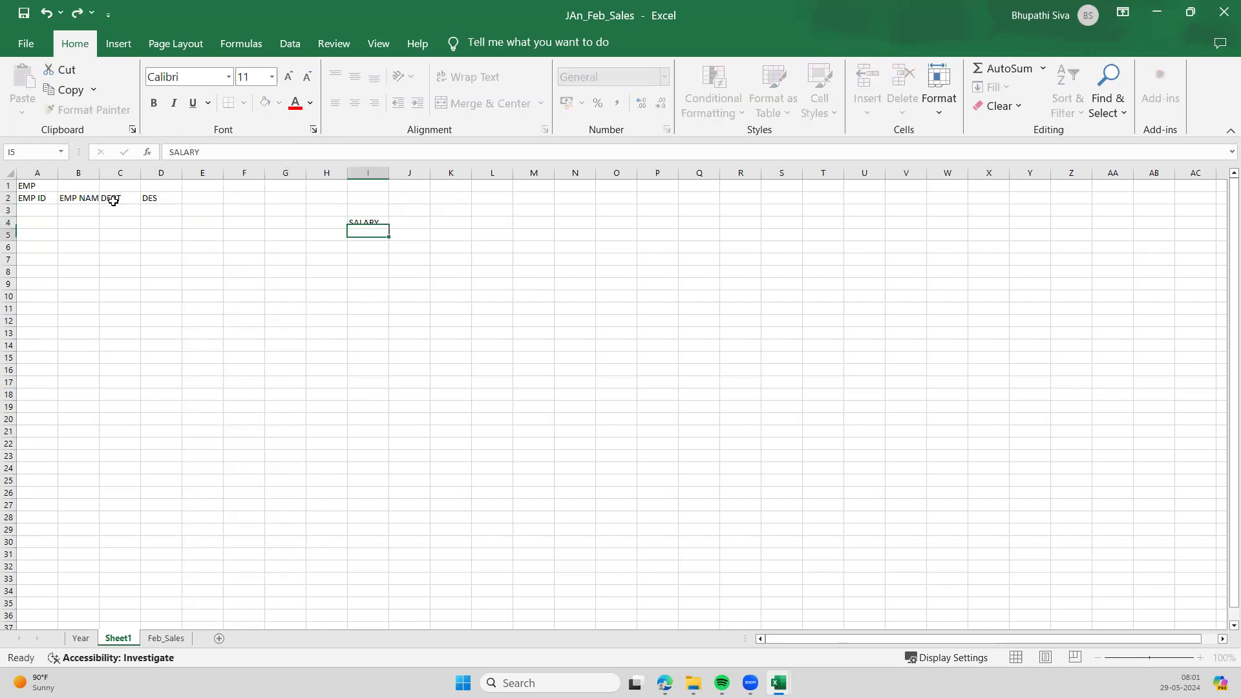
type("EMP ID")
key("Tab")
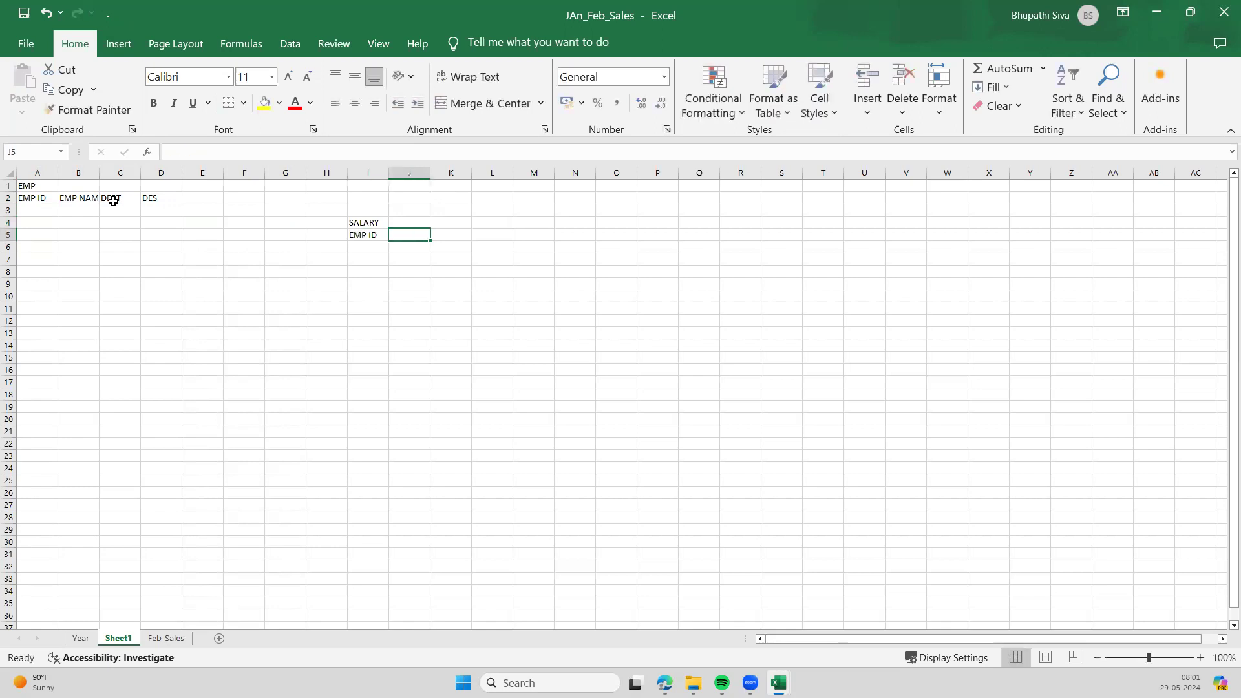
type("YEAR")
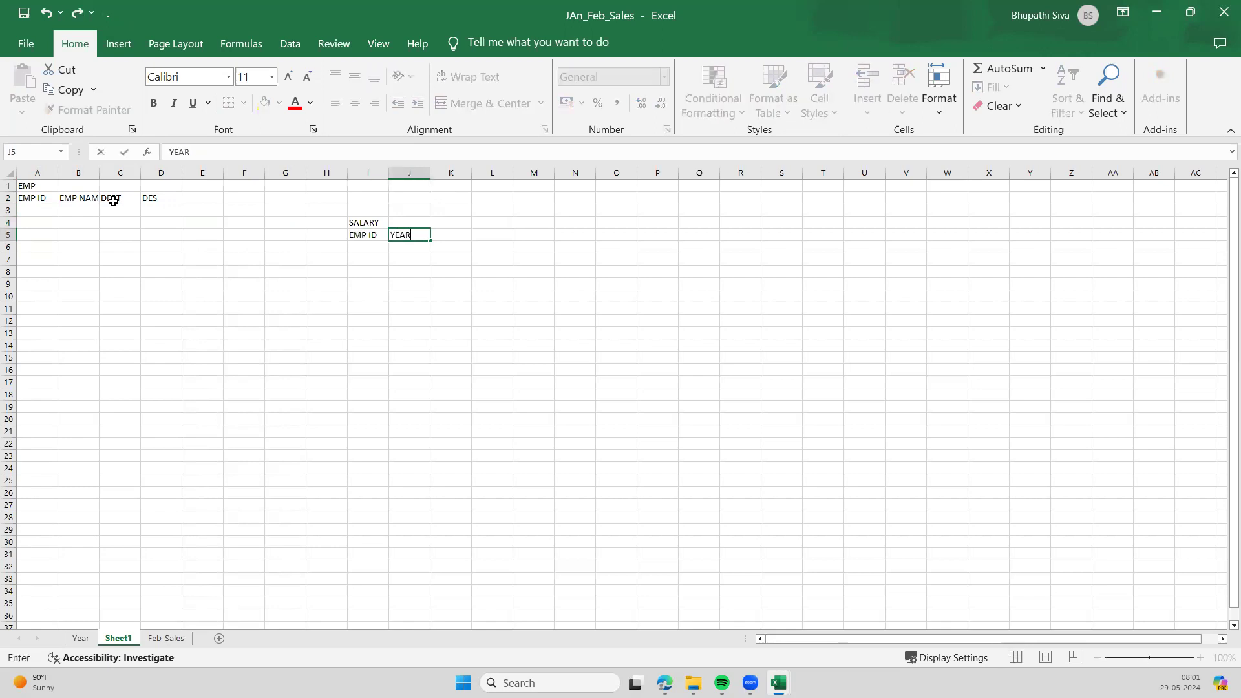
key("Tab")
type("SALARY")
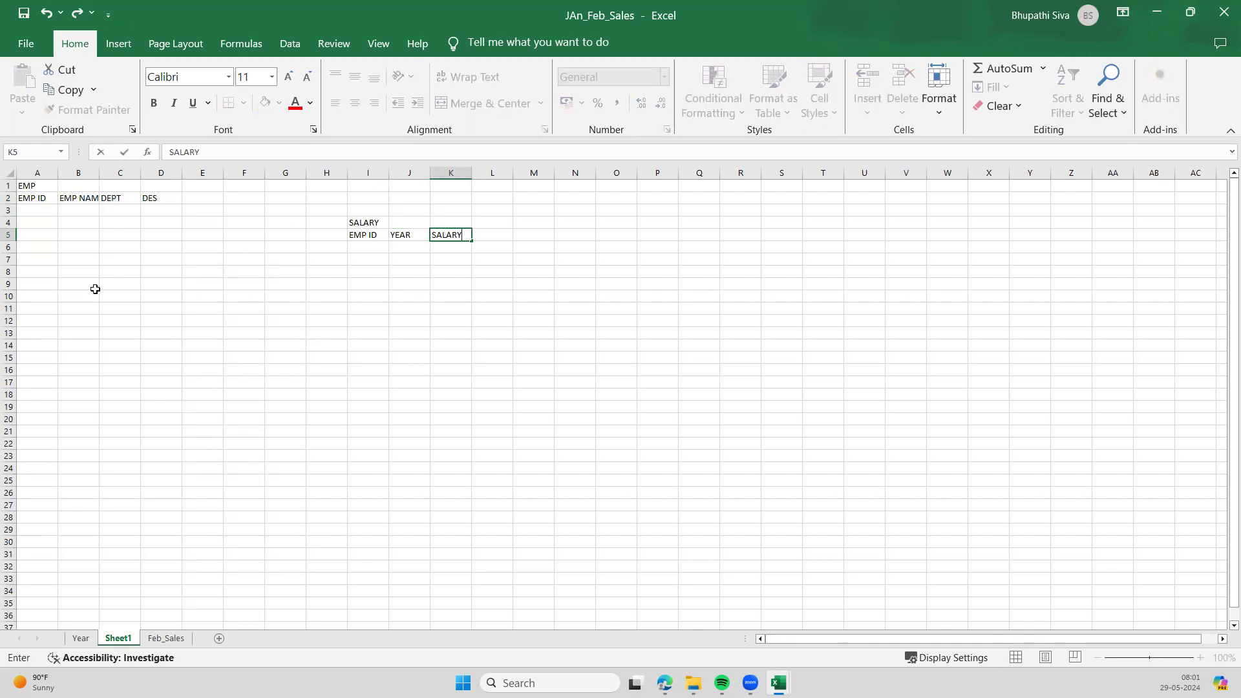
left_click(237, 370)
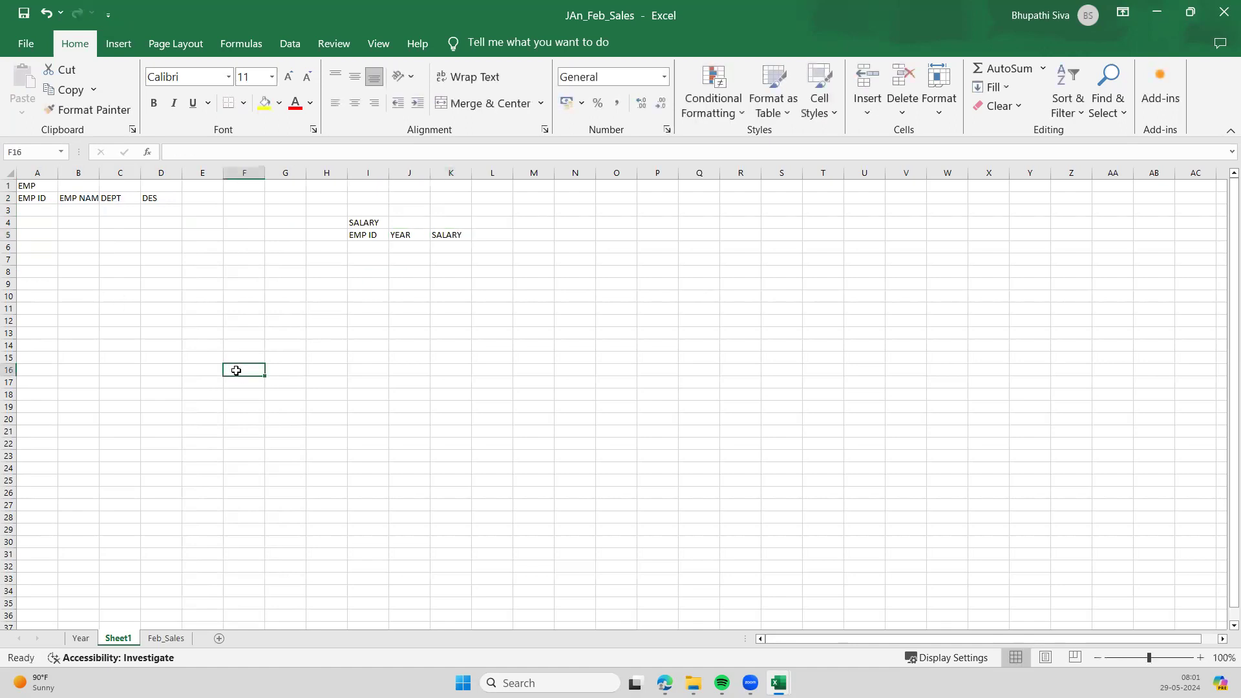
- Enter employee 100 in row 3 with a name, department AD and designation BA
left_click(35, 211)
type("100")
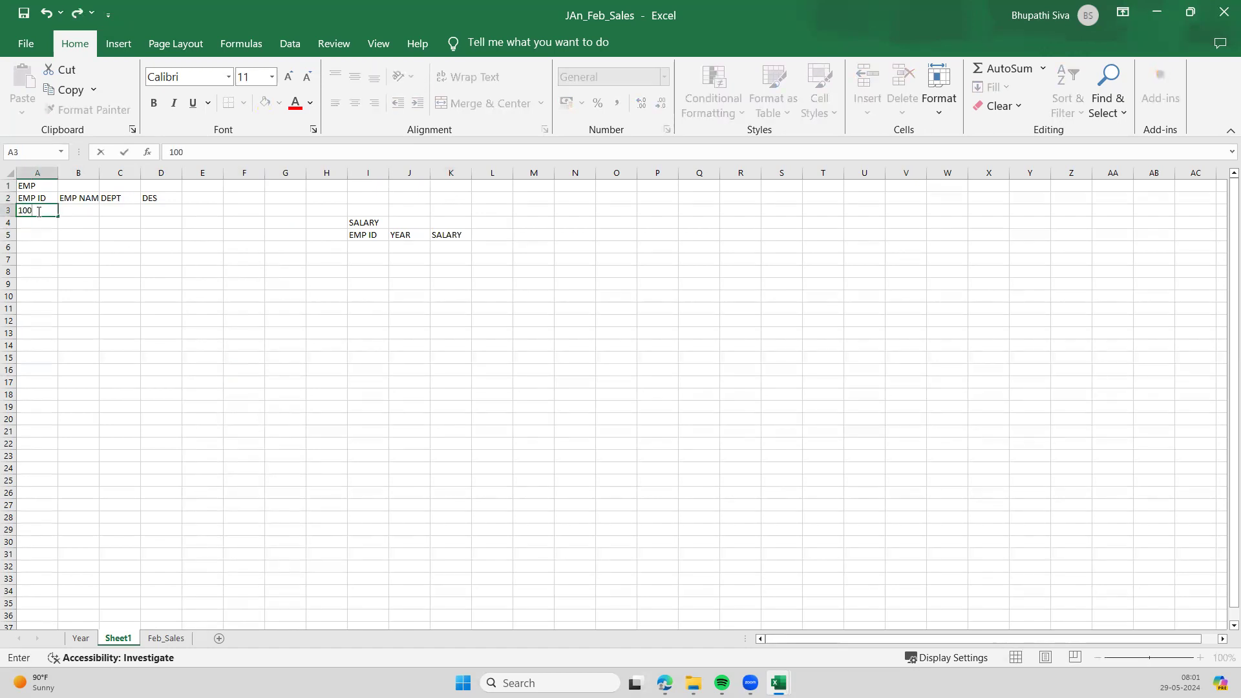
key("Tab")
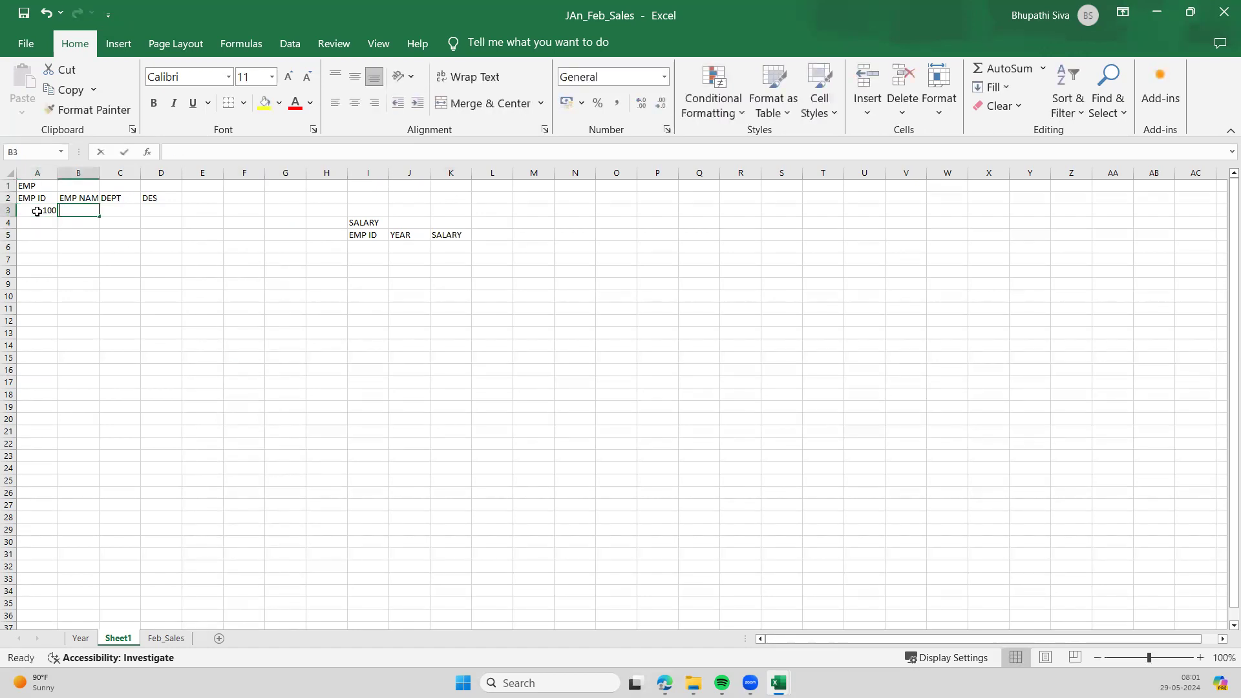
type("Suresh")
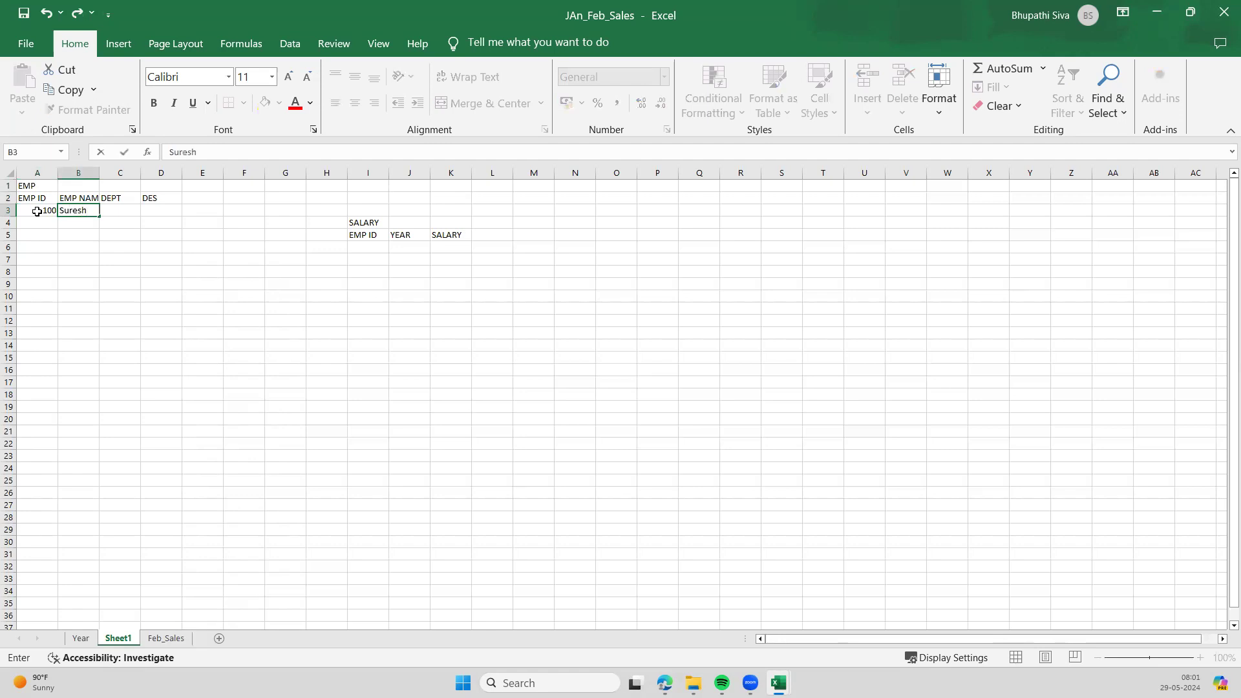
key("Tab")
type("A")
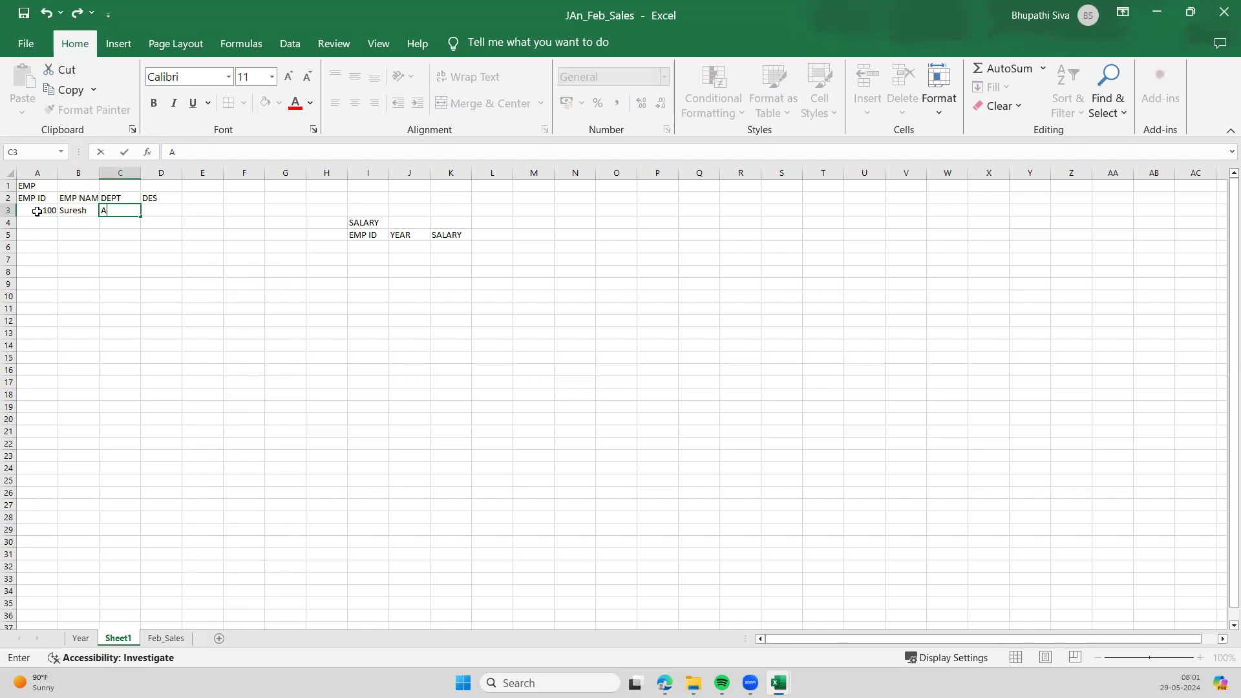
type("nD")
key("Tab")
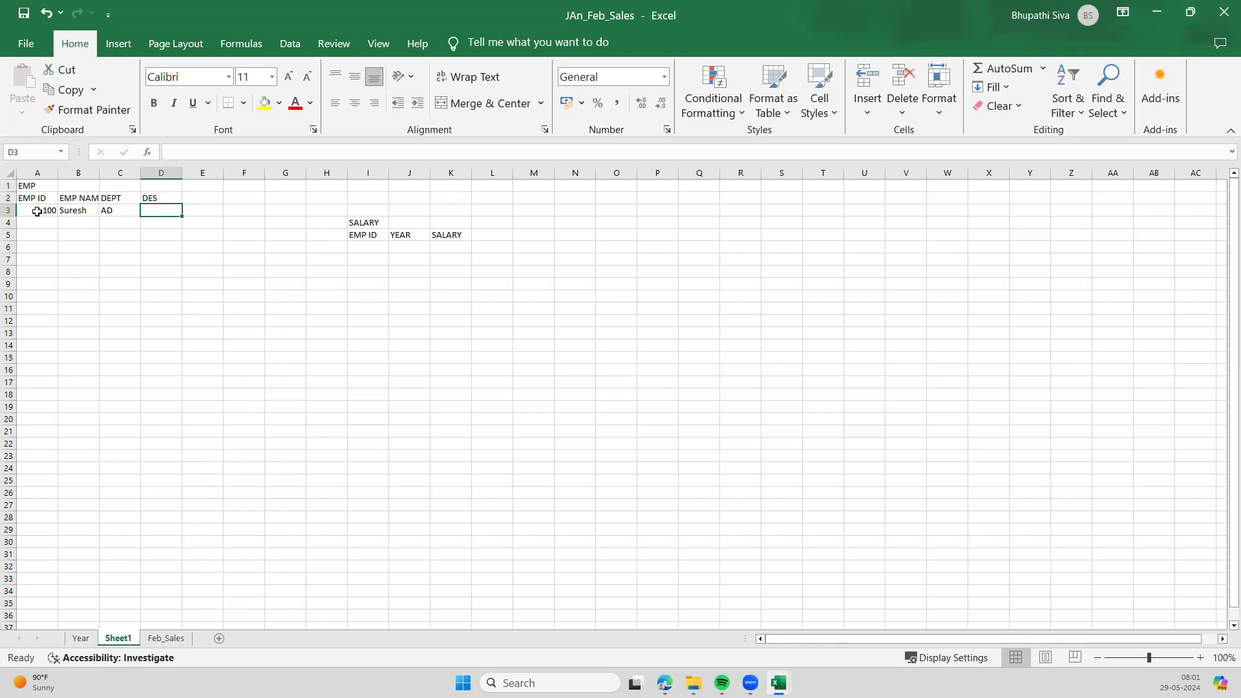
type("B")
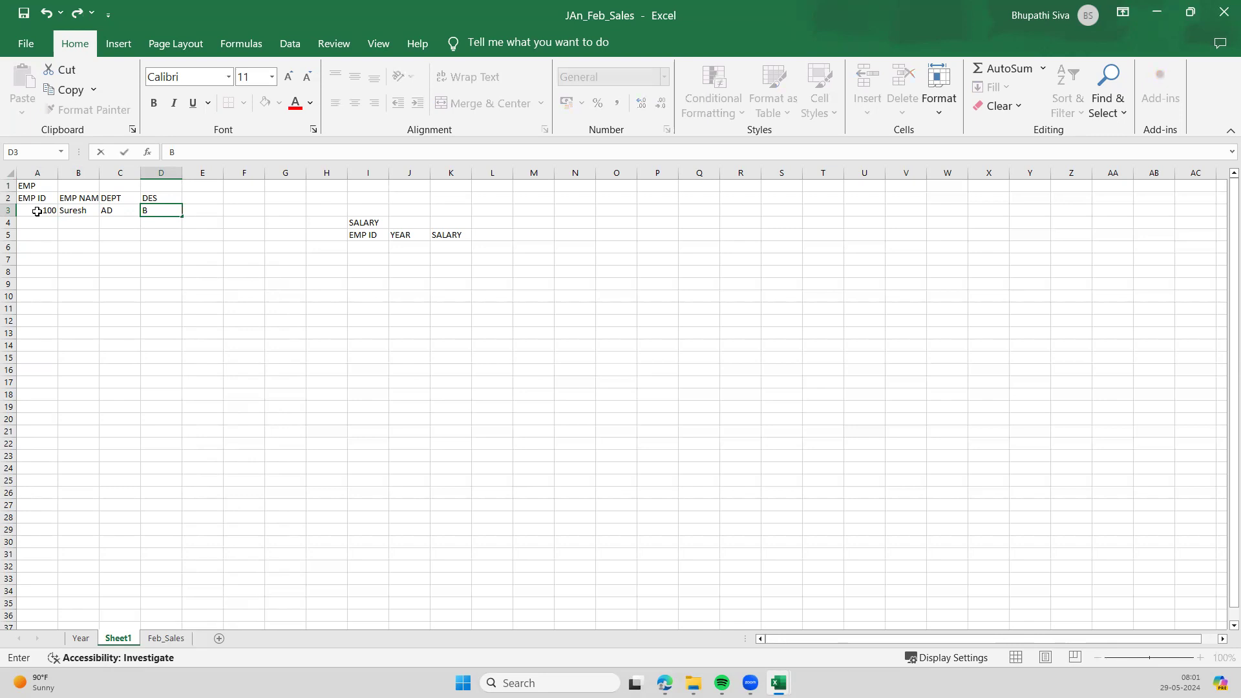
type("A")
key("Return")
key("Left")
key("Left")
key("Left")
- Enter employee 101 in row 4 with a name, department AD and designation BA
type("1")
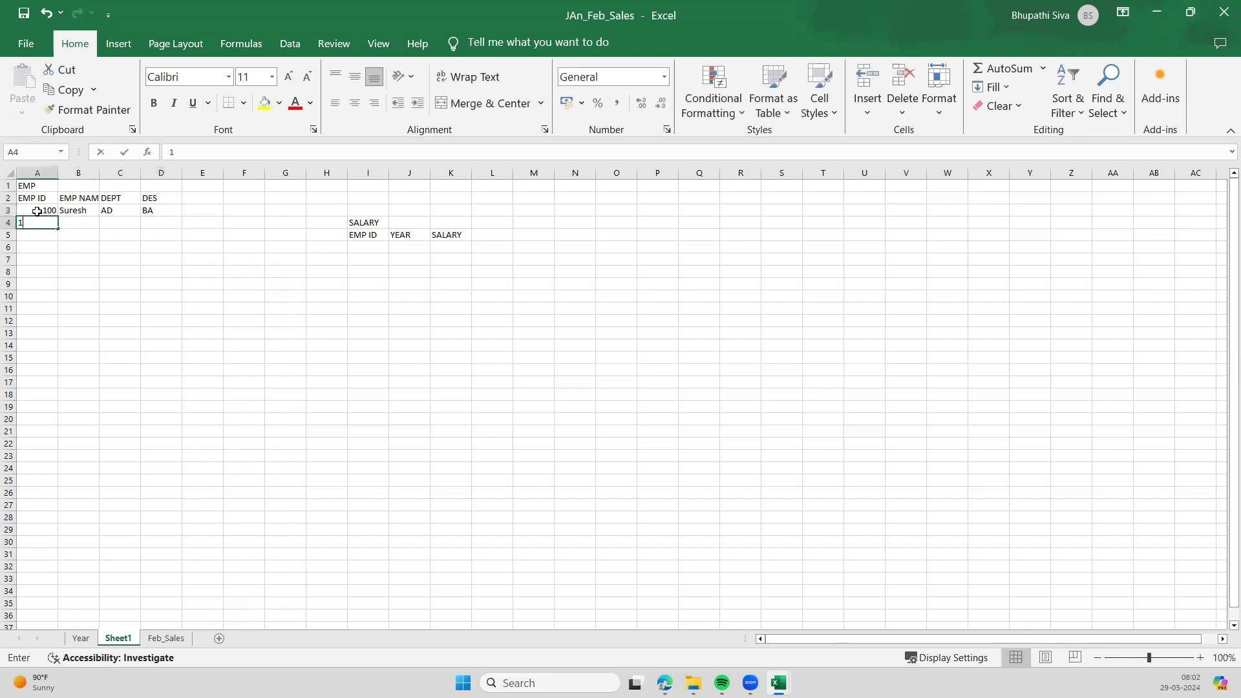
type("01")
key("Tab")
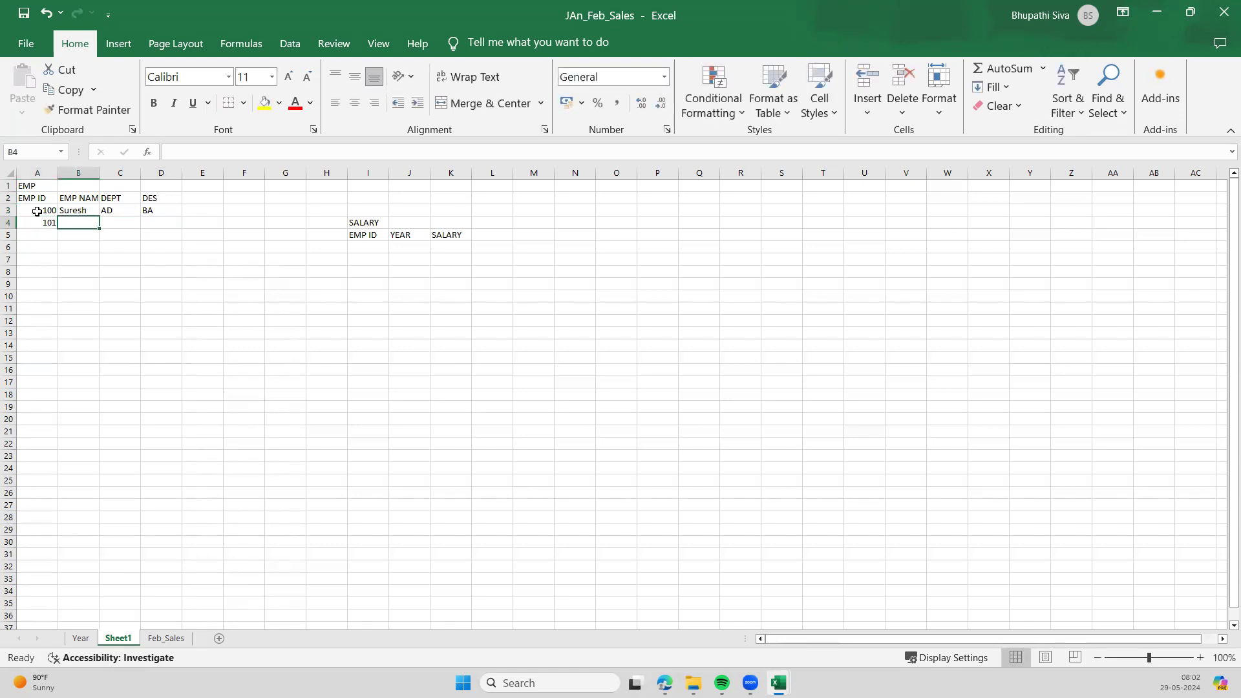
type("SSAi")
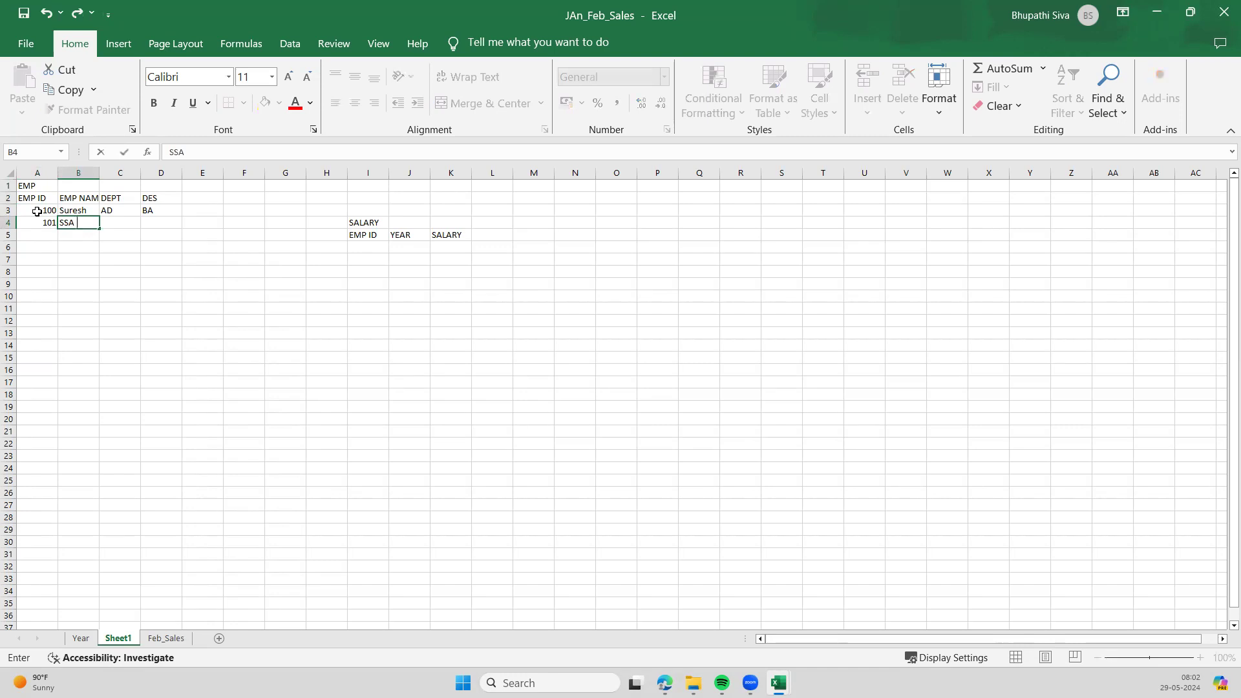
key("BackSpace")
key("BackSpace")
key("BackSpace")
type("ai")
key("Tab")
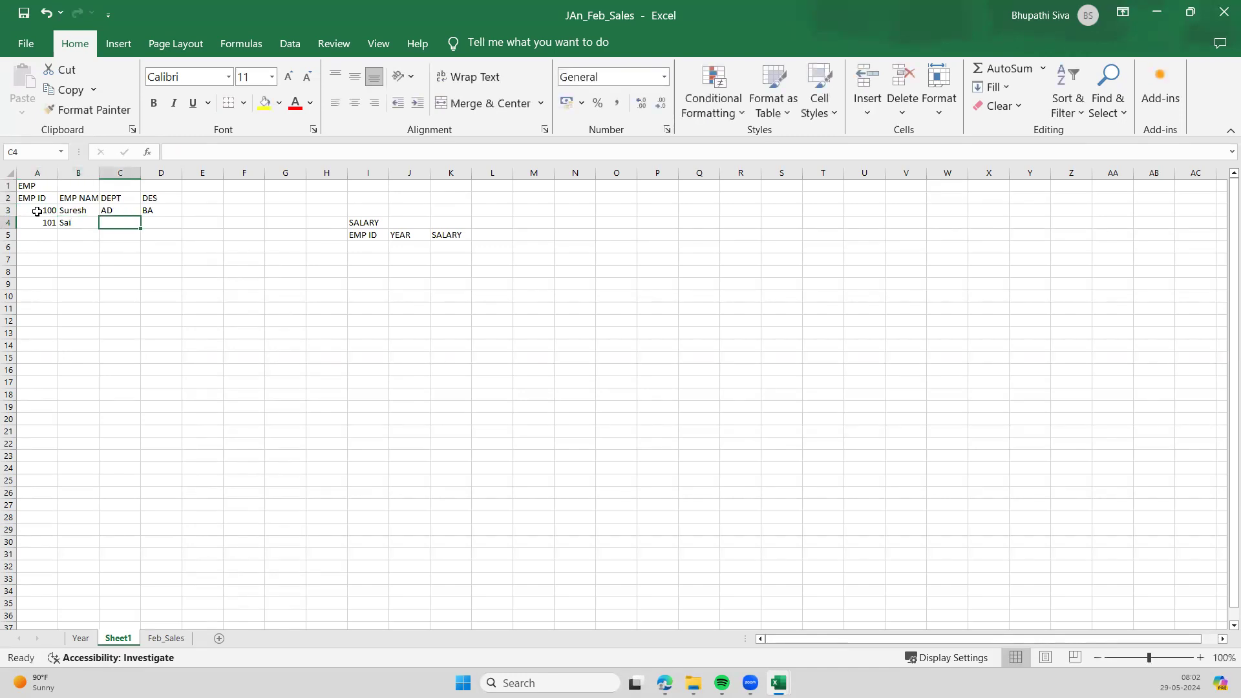
type("AD")
key("Tab")
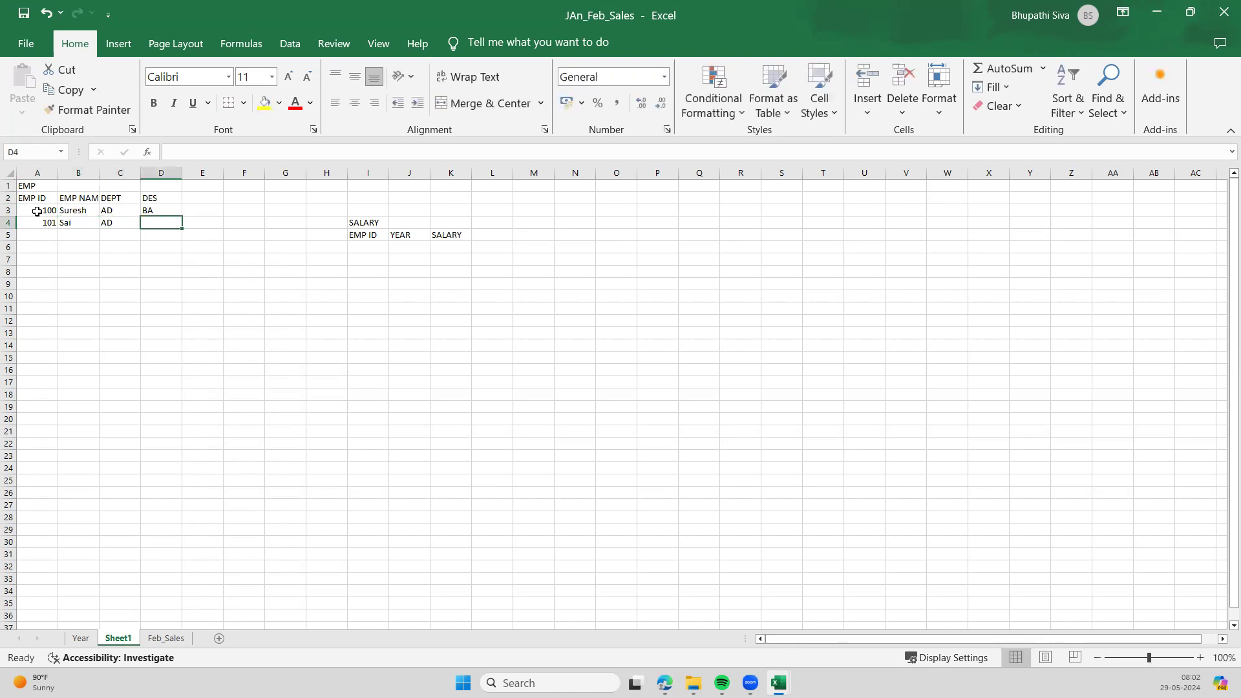
type("BA")
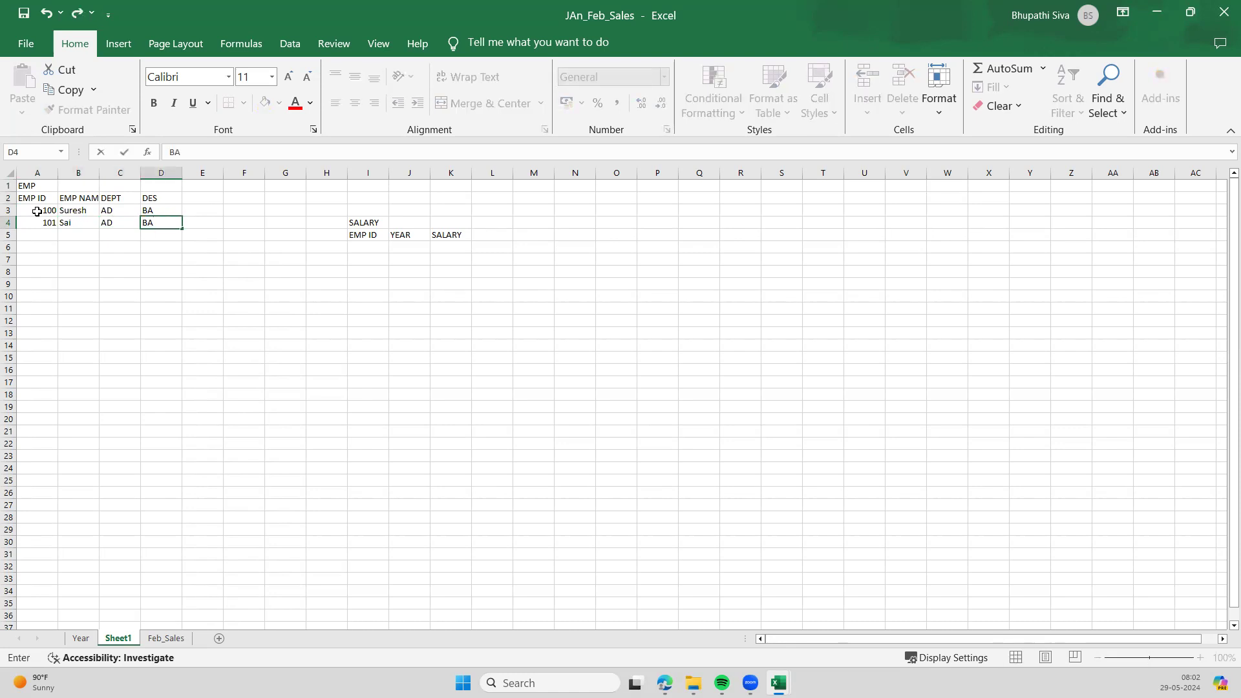
- Record employee 100's salary row in the SALARY table: year 2024, salary 1200000
left_click(187, 308)
left_click(368, 247)
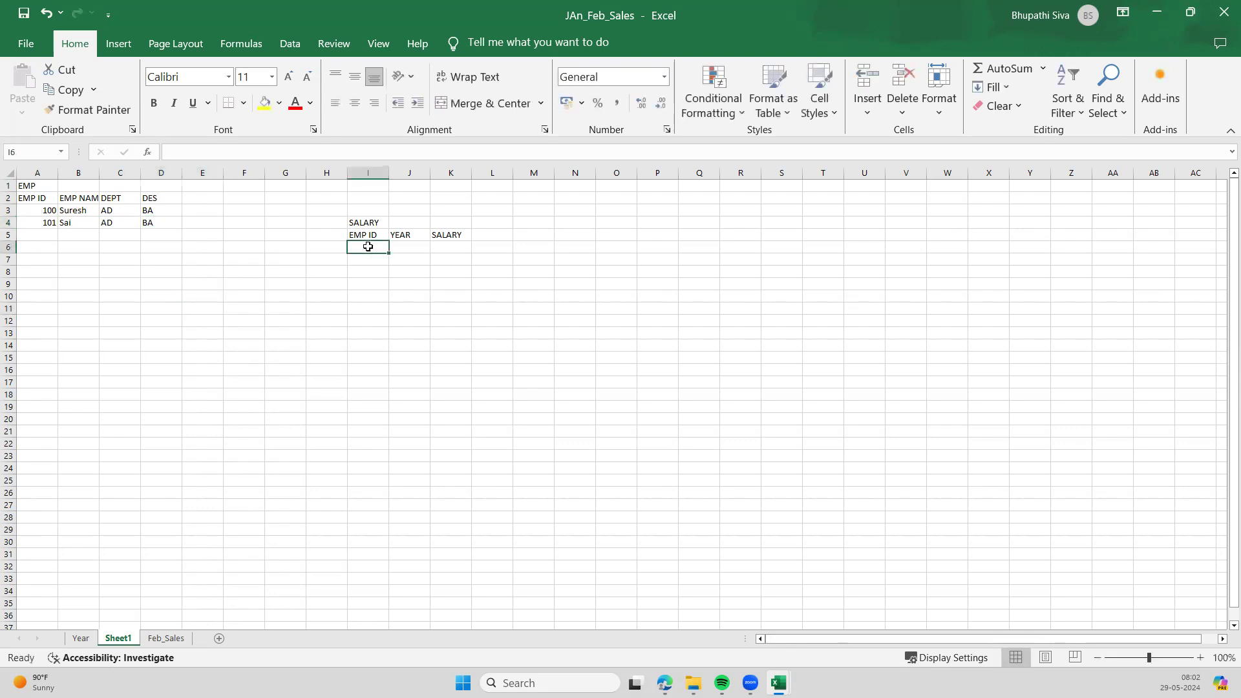
type("100")
key("Tab")
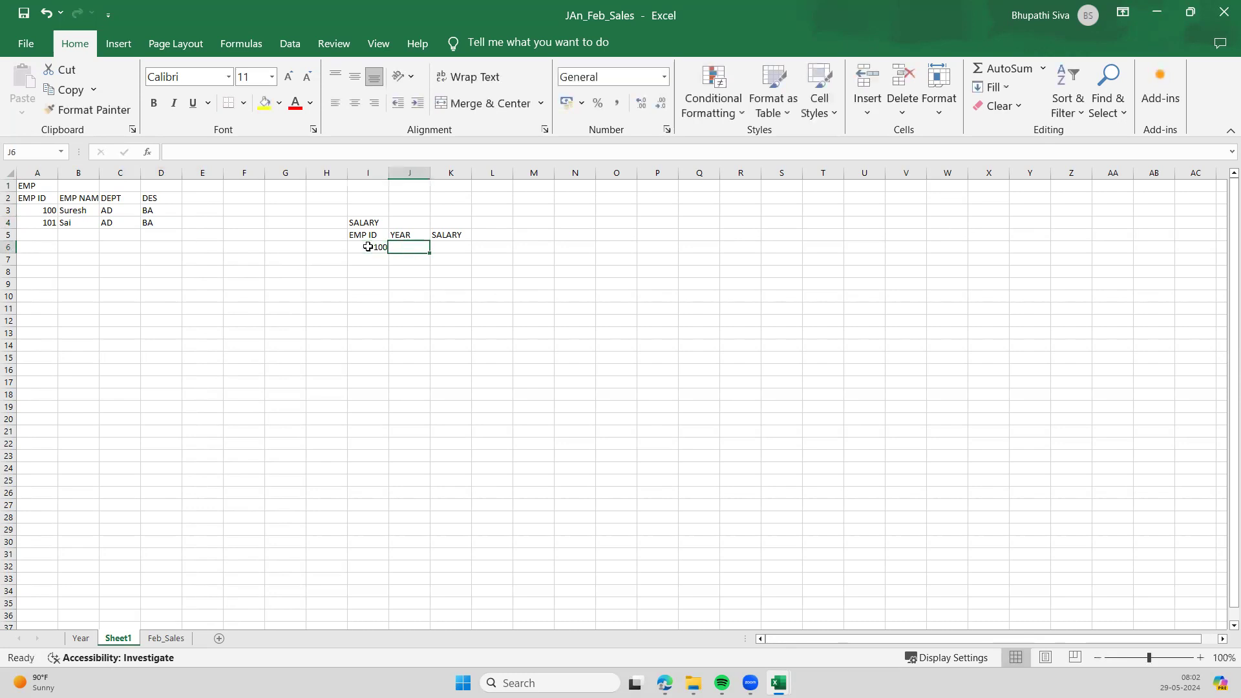
type("2024")
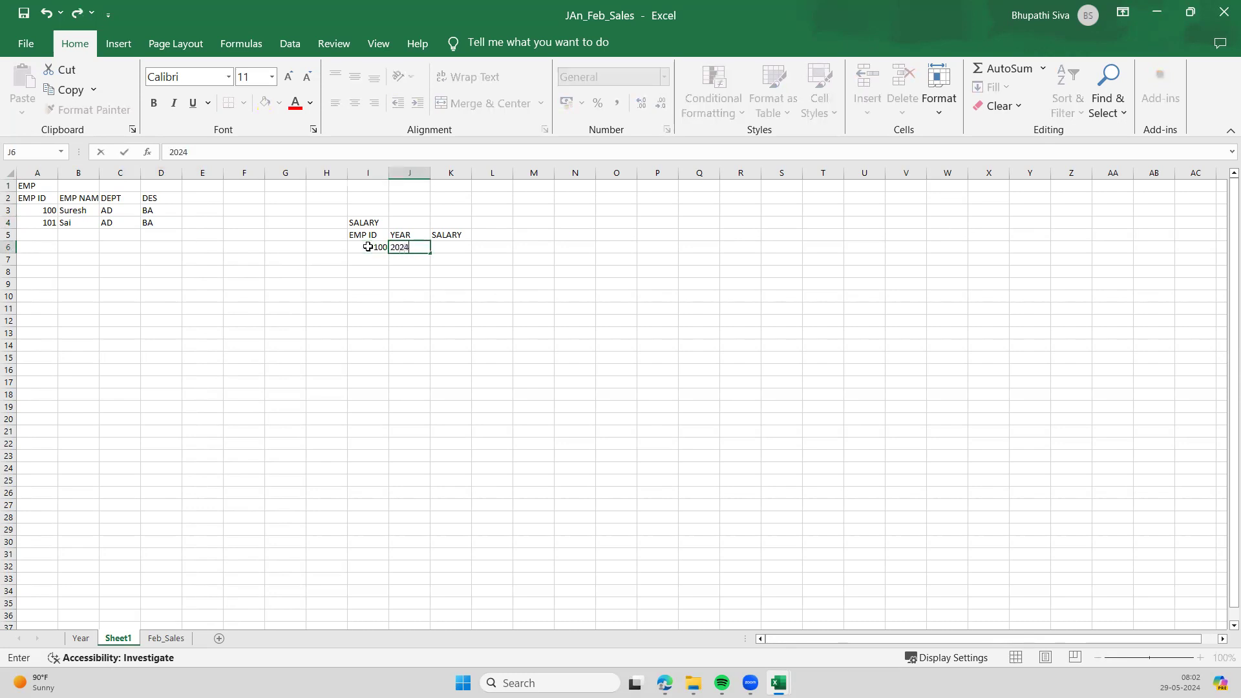
key("Tab")
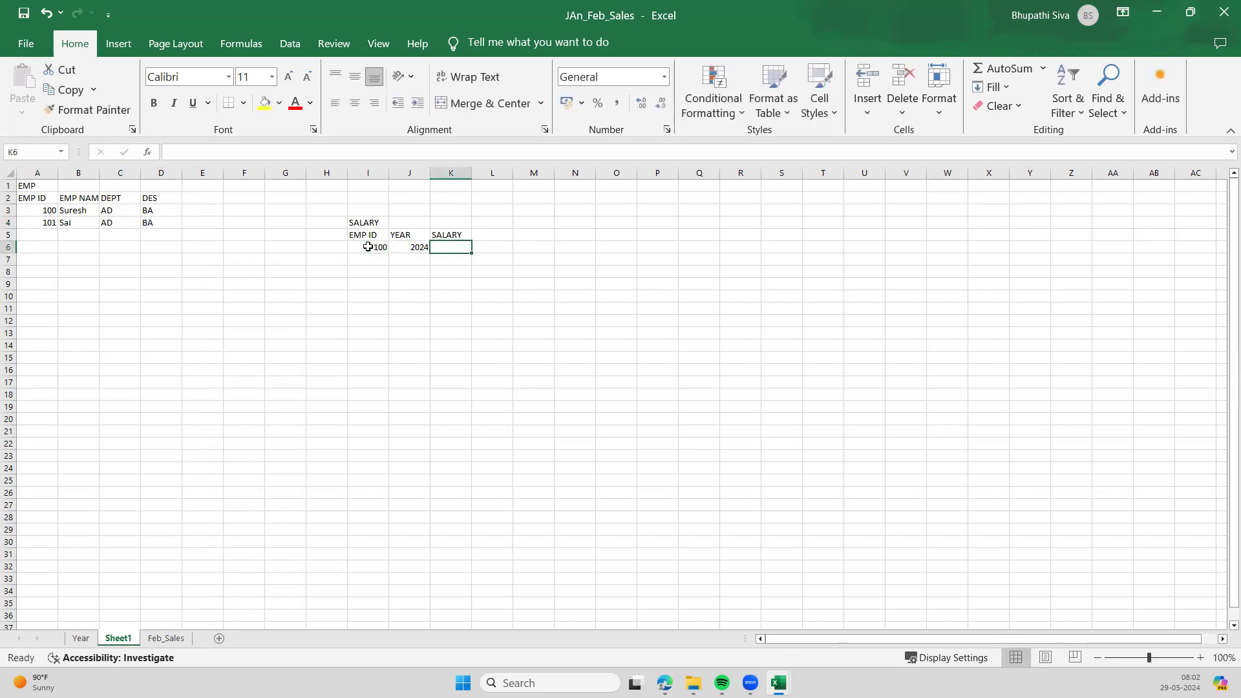
type("12")
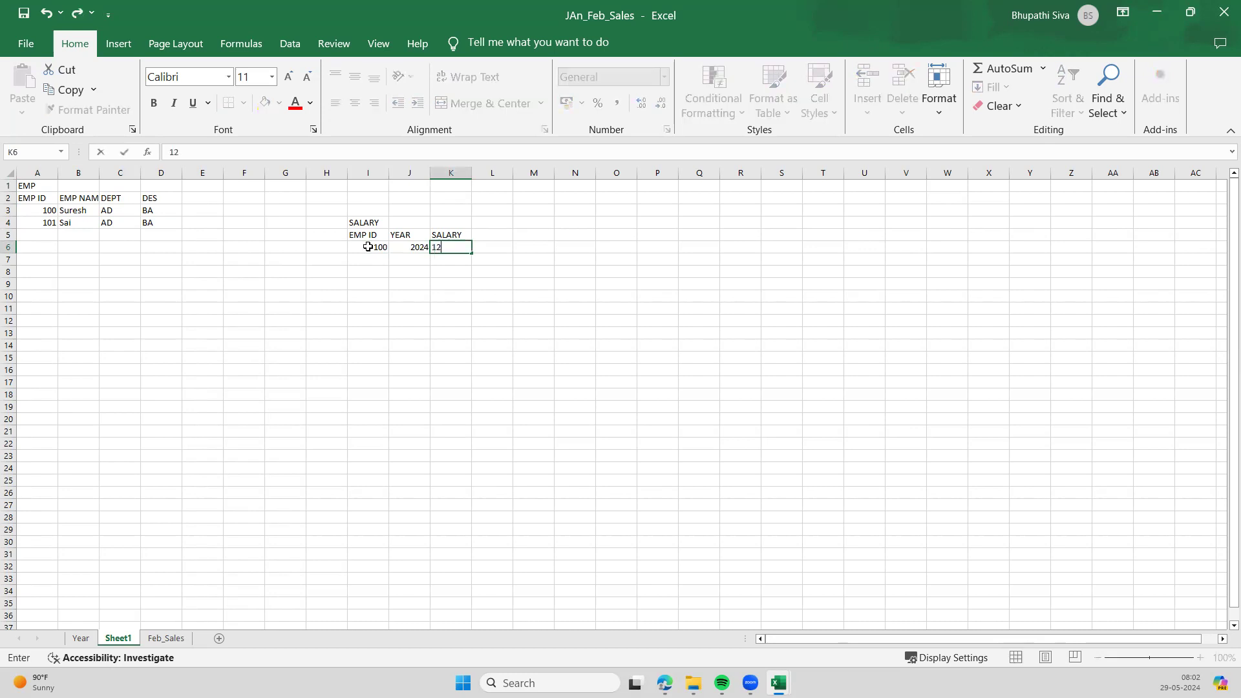
type("00000")
- Start the next salary row in I7 with employee ID 101
left_click(370, 258)
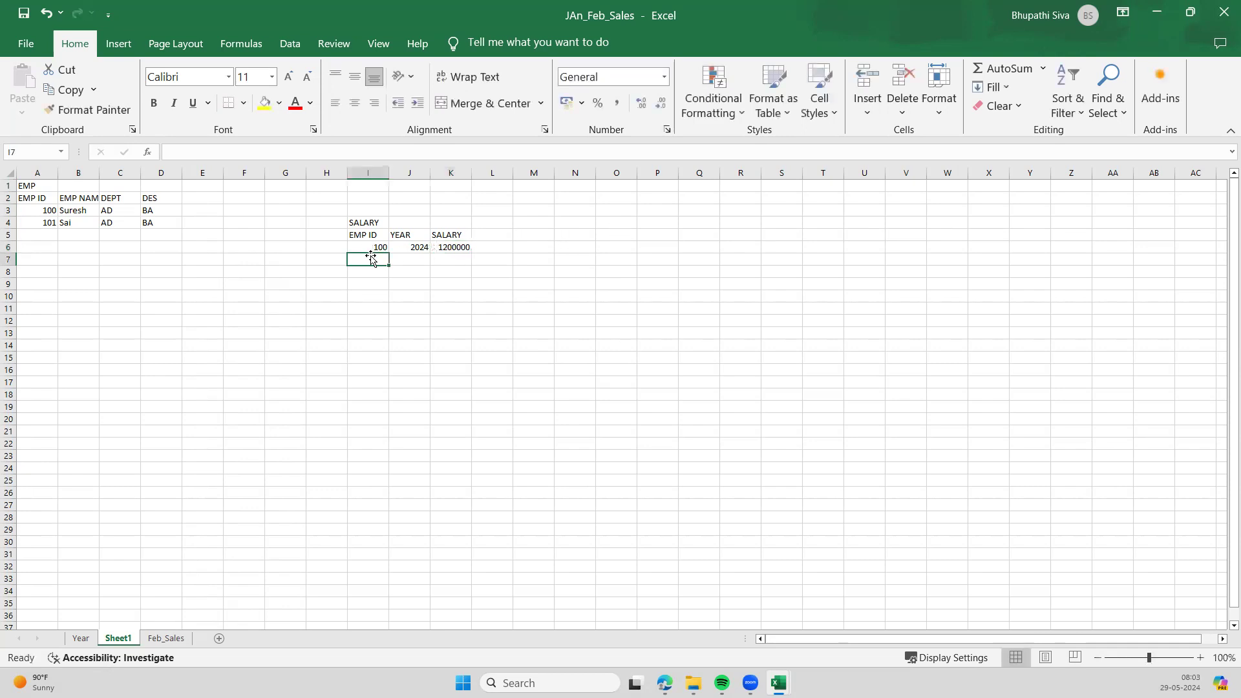
type("101")
key("Tab")
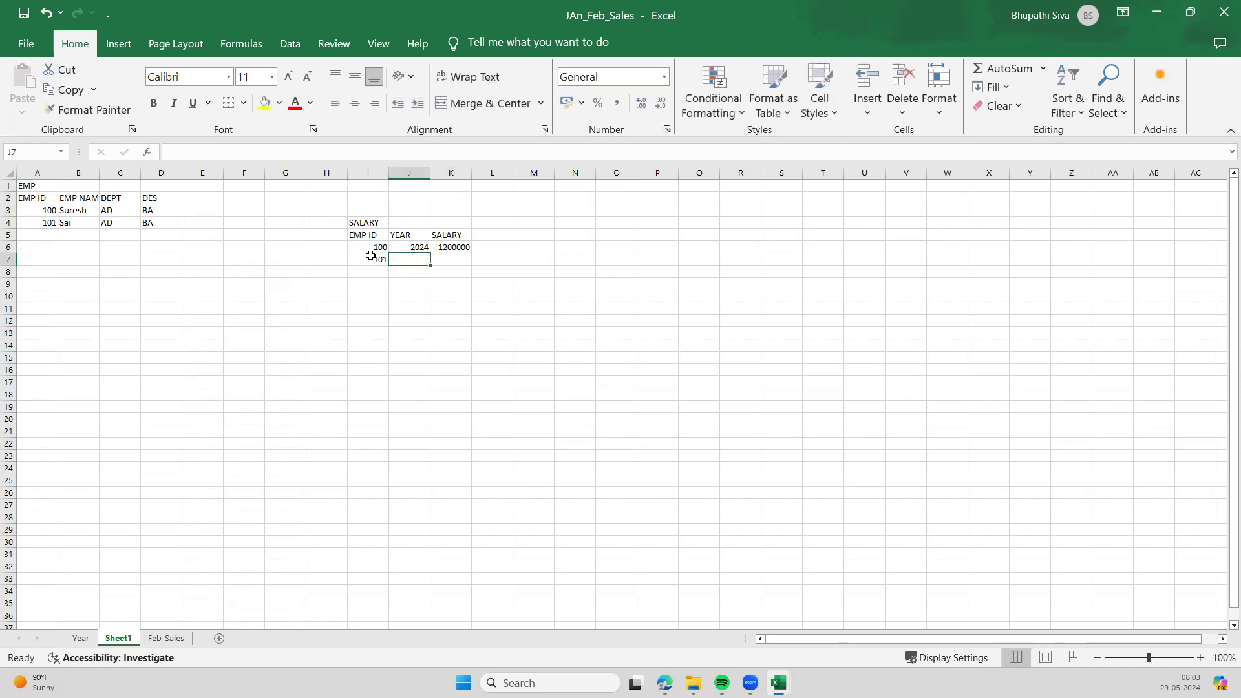
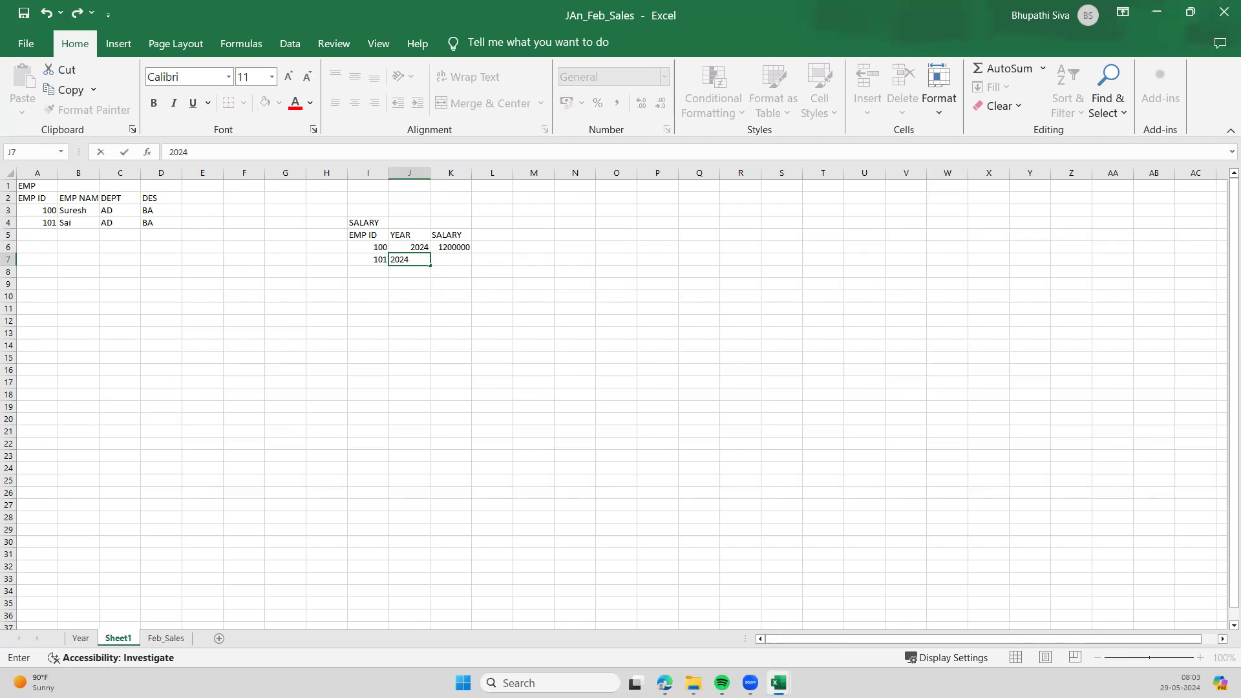
- Complete employee 101's SALARY row with year 2024 in J7 and salary 1000000 in K7
key("Tab")
type("10")
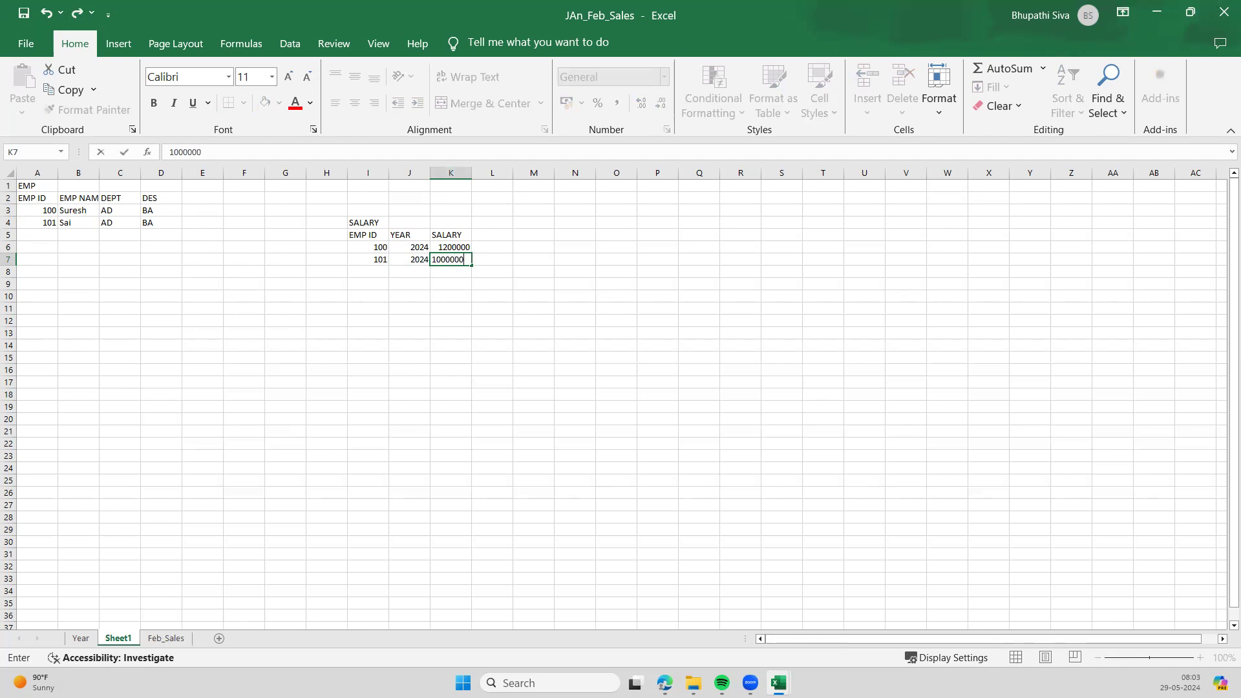
left_click(423, 358)
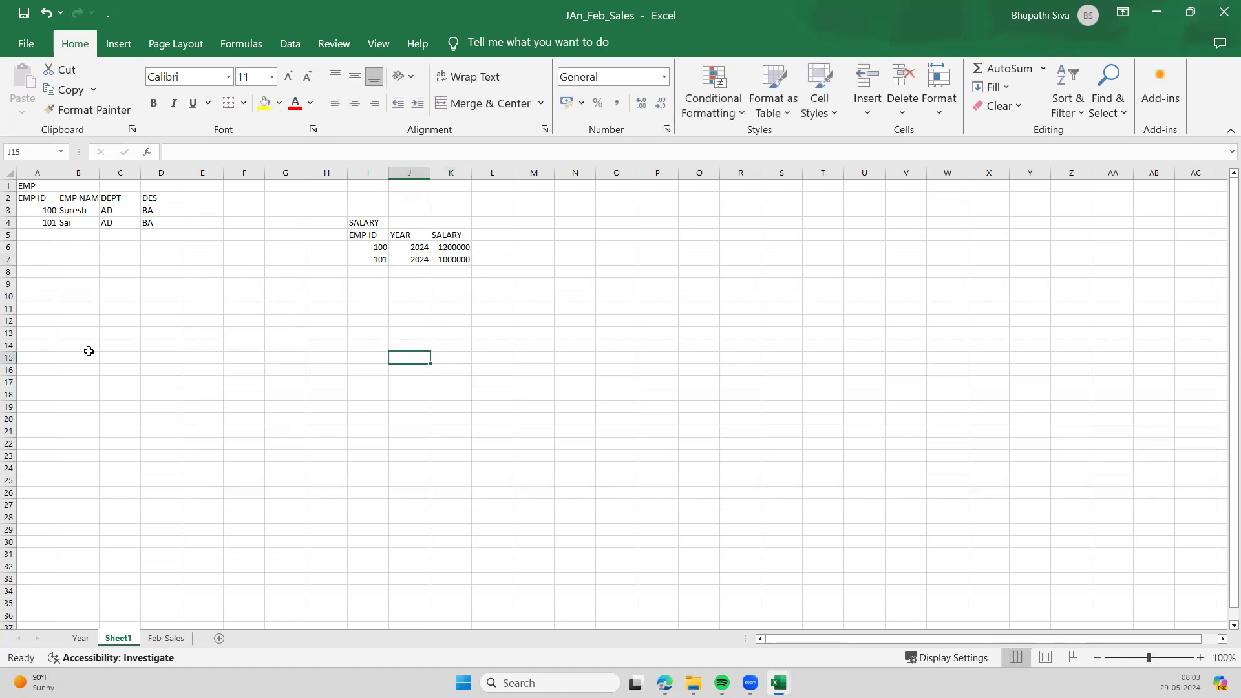
- Apply All Borders to the empty block B15:F21 below the EMP table
left_click_drag(64, 355, 230, 428)
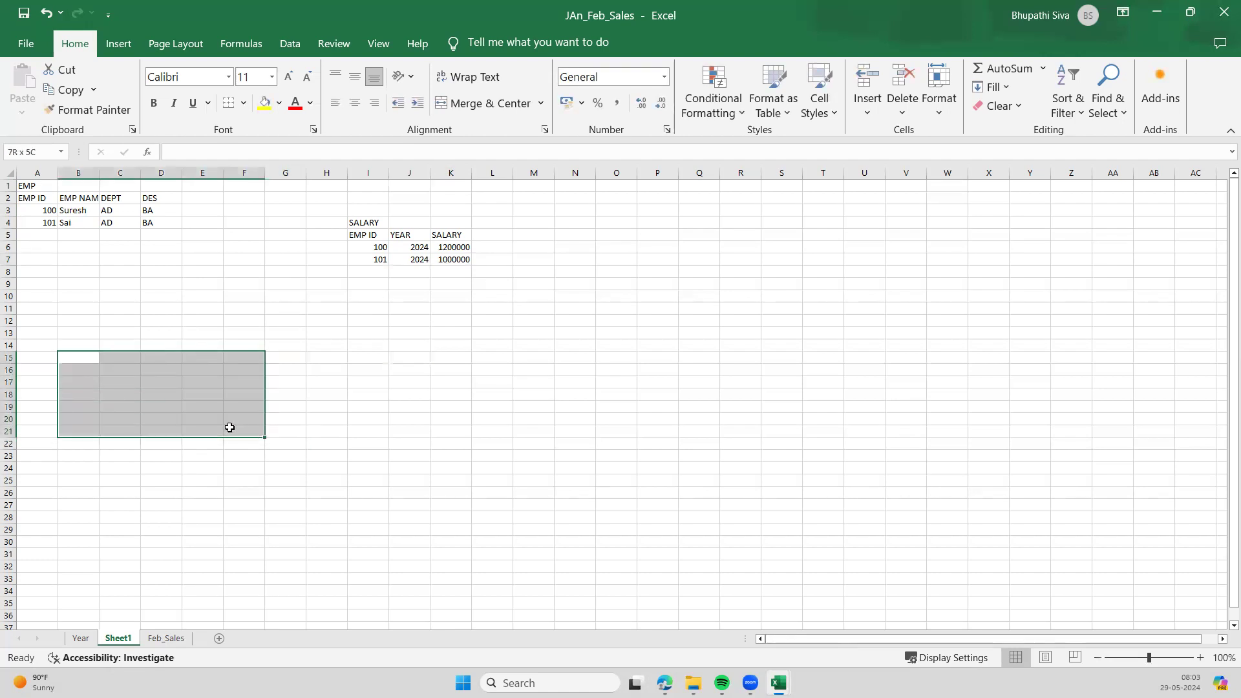
left_click(243, 103)
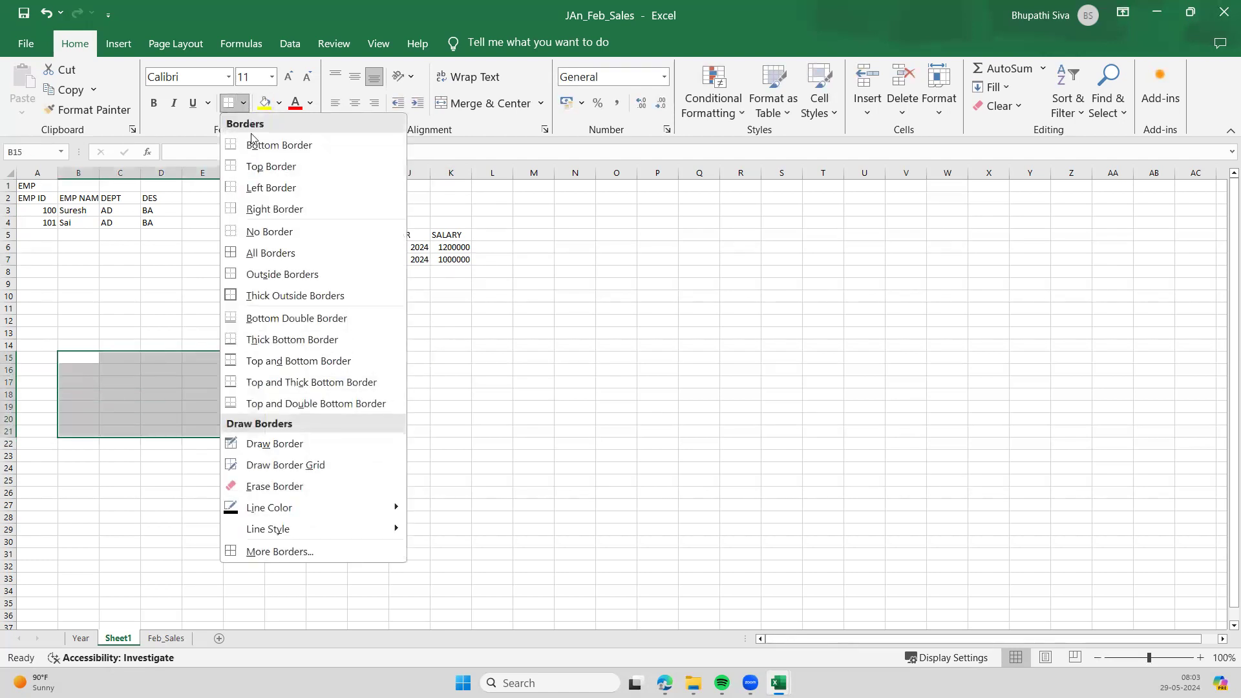
left_click(278, 253)
left_click(328, 416)
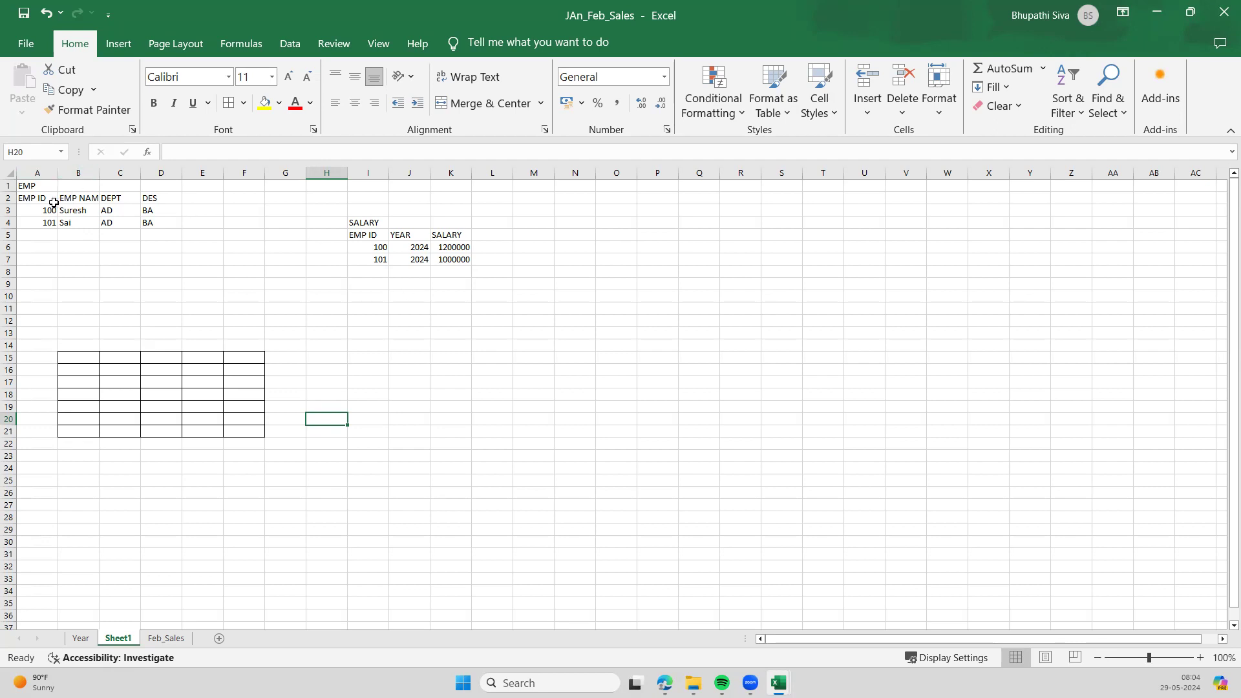
left_click_drag(47, 200, 91, 225)
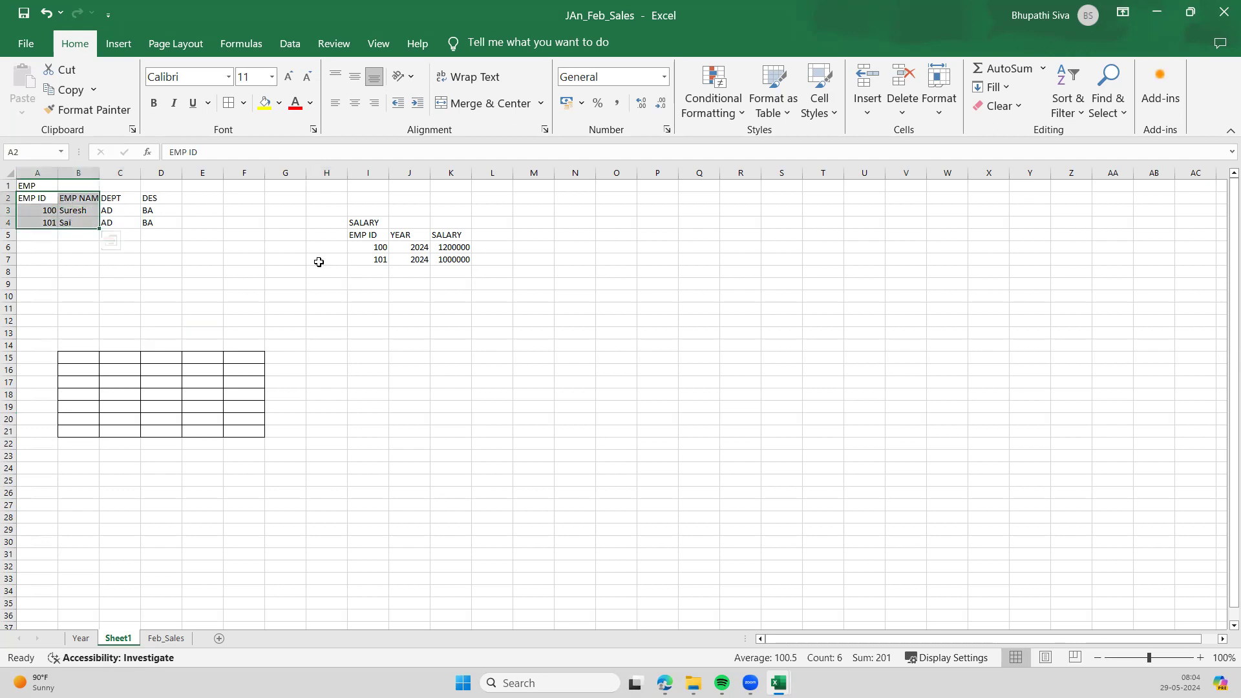
left_click_drag(457, 235, 463, 267)
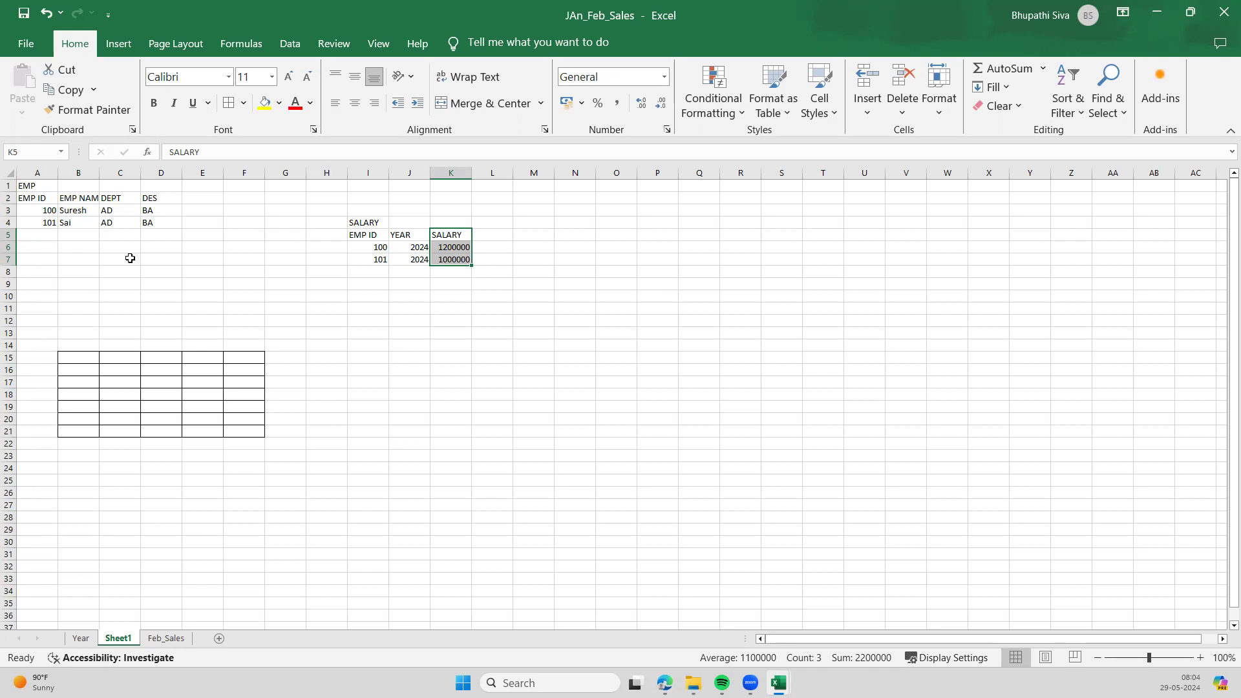
left_click(159, 281)
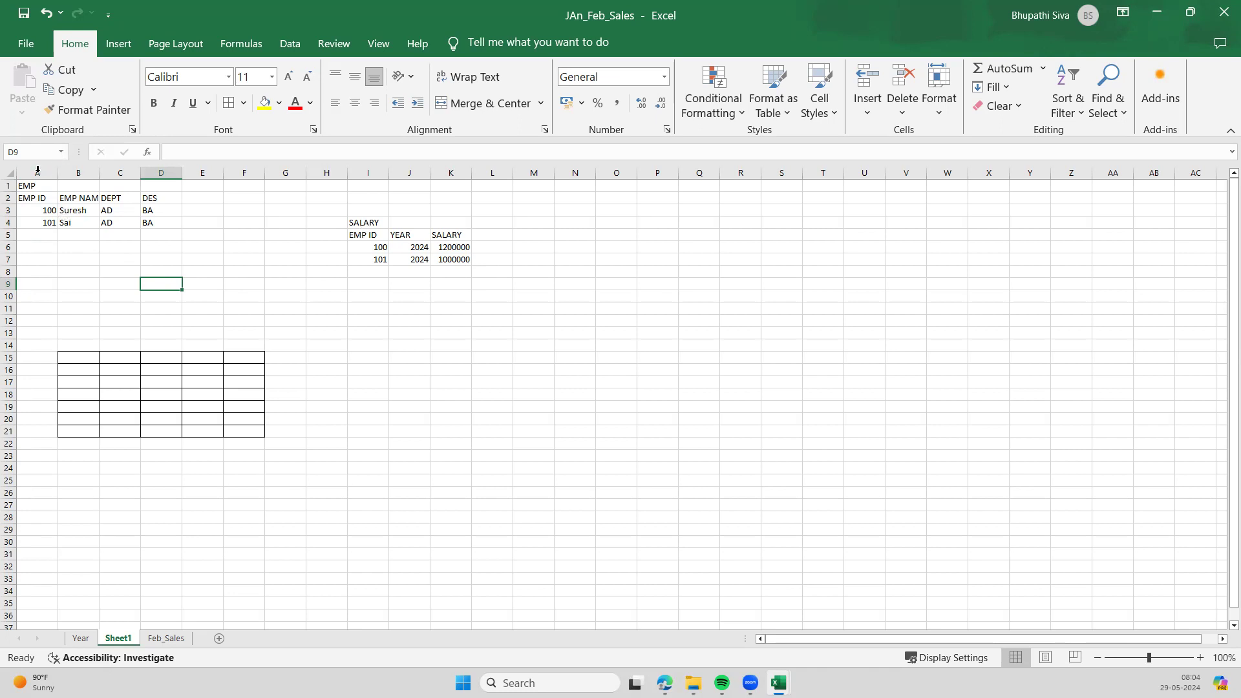
left_click_drag(23, 187, 150, 222)
left_click(173, 295)
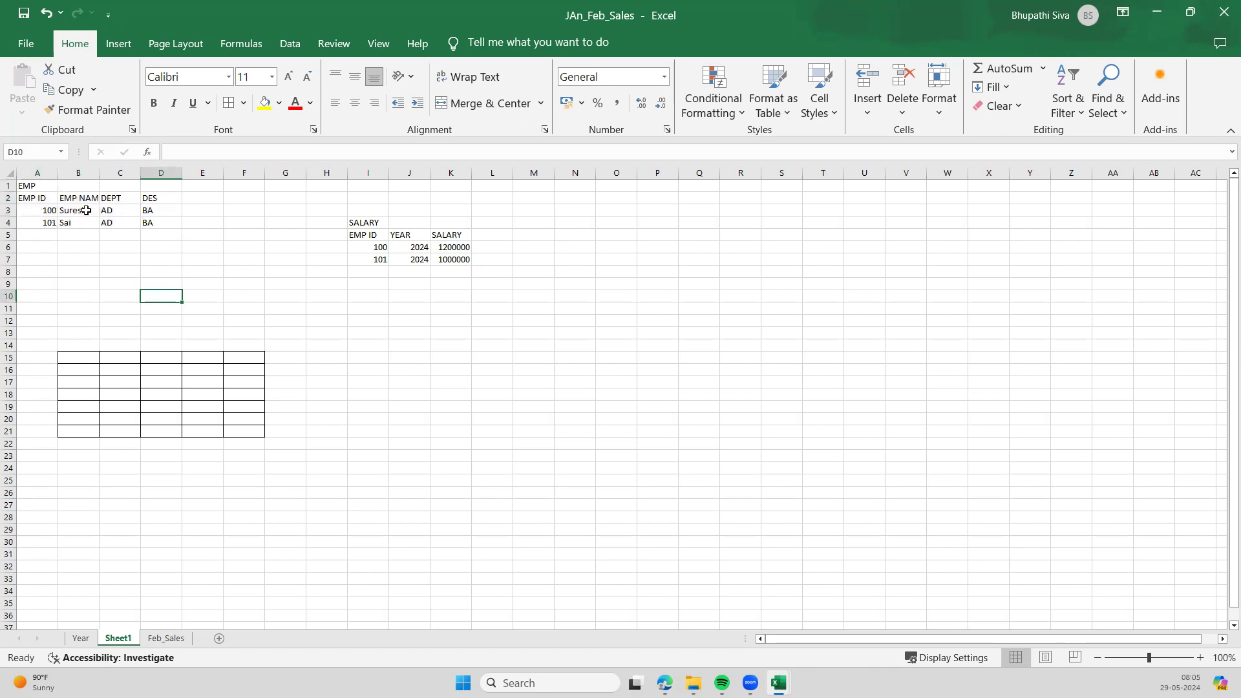
left_click_drag(65, 197, 127, 222)
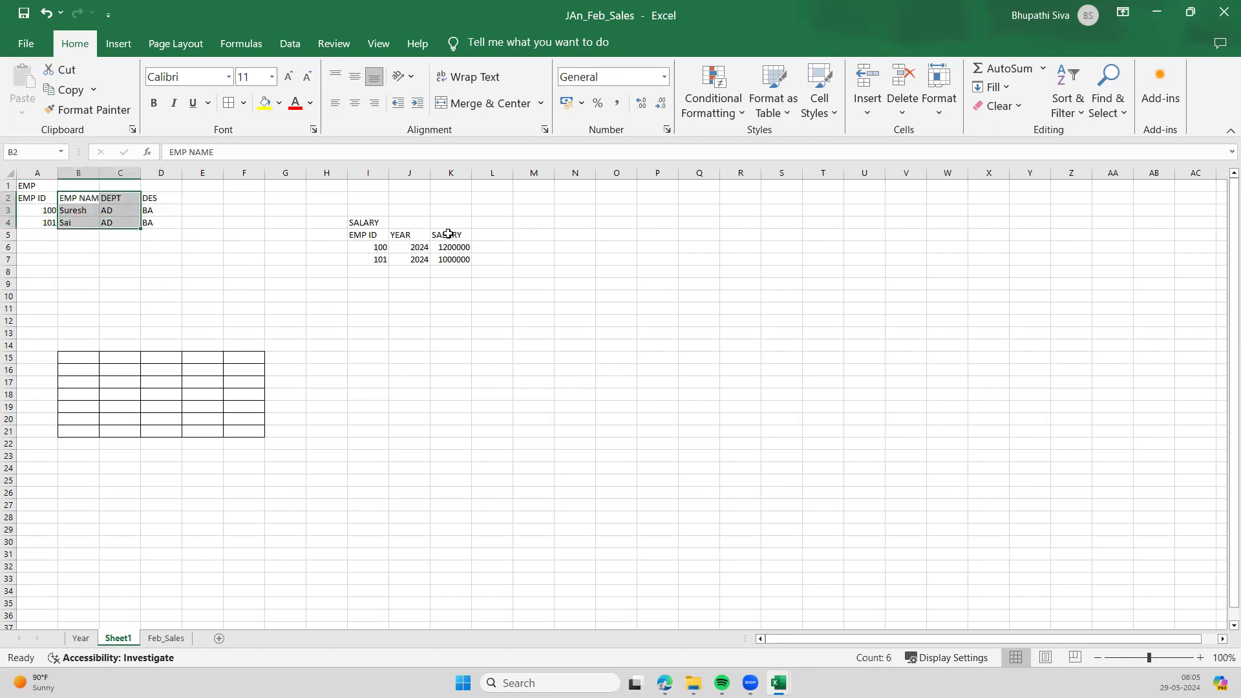
left_click_drag(449, 234, 453, 271)
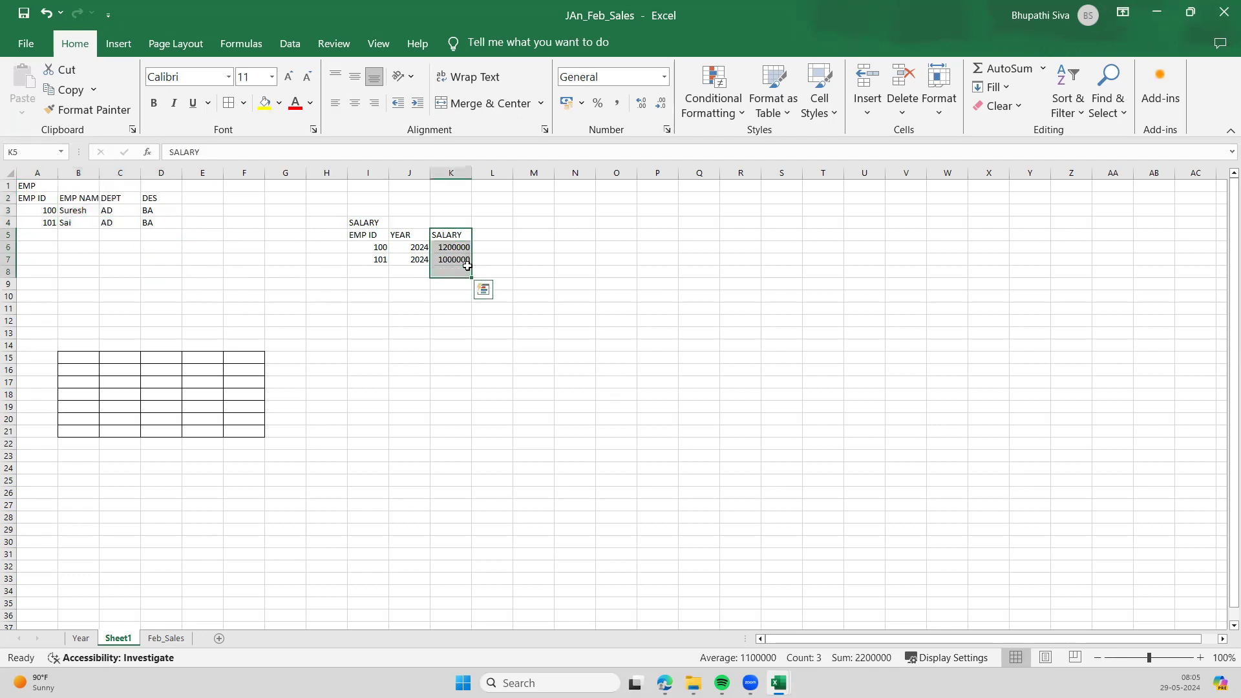
left_click(477, 303)
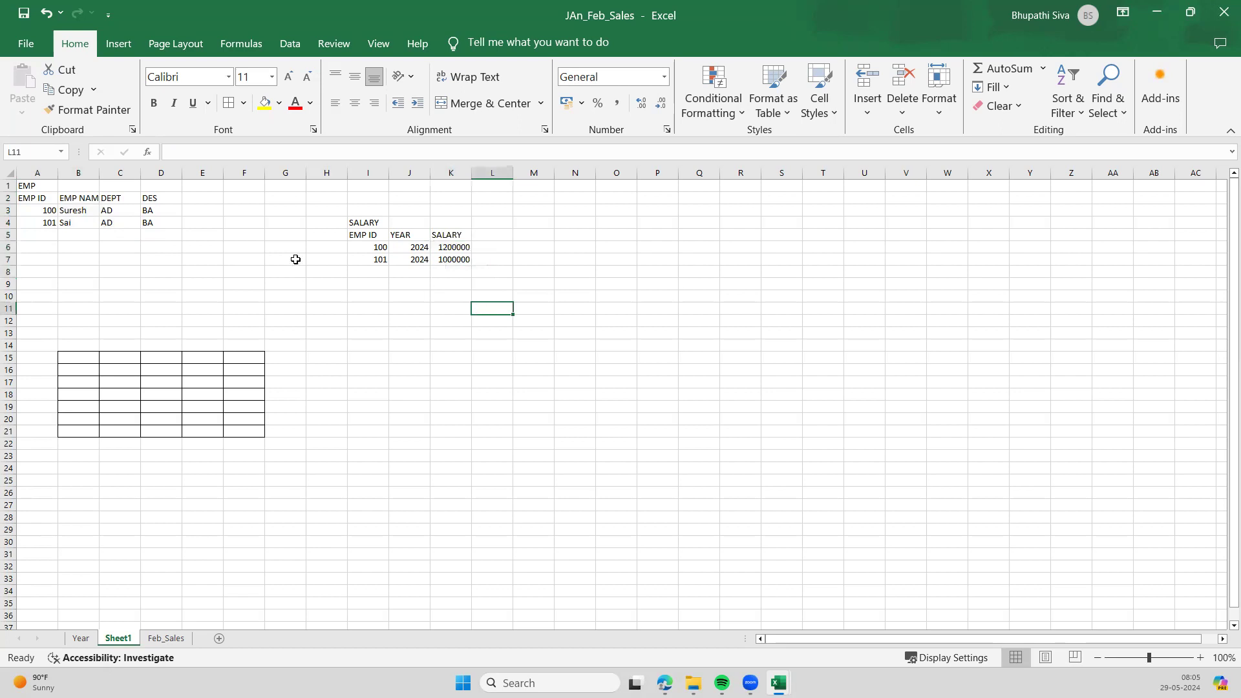
- Enter the headings EMPNAME, DEPT and SALARY in B15:D15 of the bordered grid
left_click(74, 355)
type("EM")
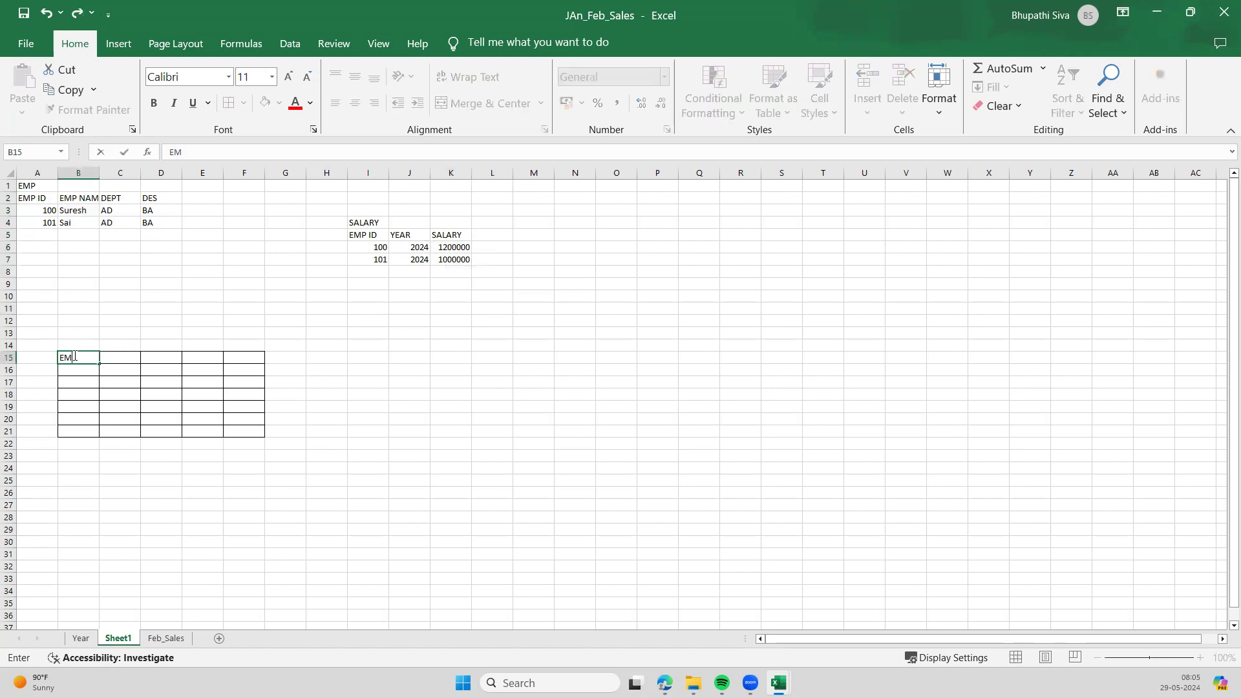
type("PNAME")
key("Tab")
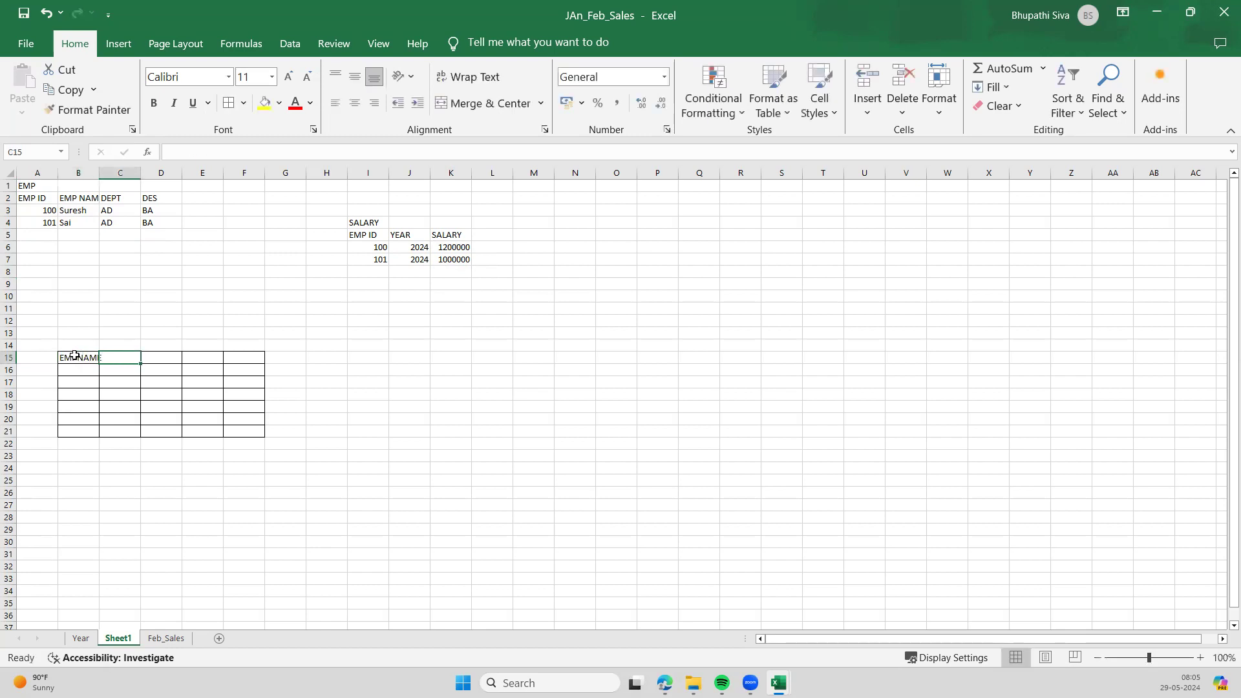
type("DEPT")
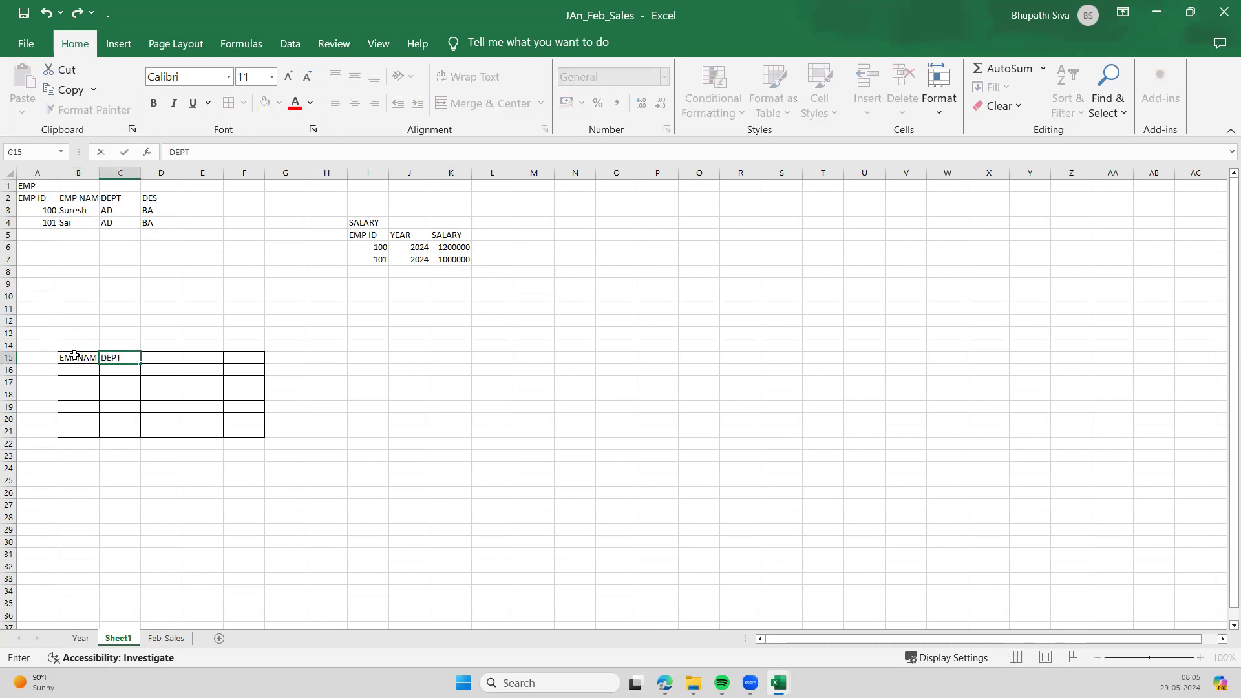
key("Tab")
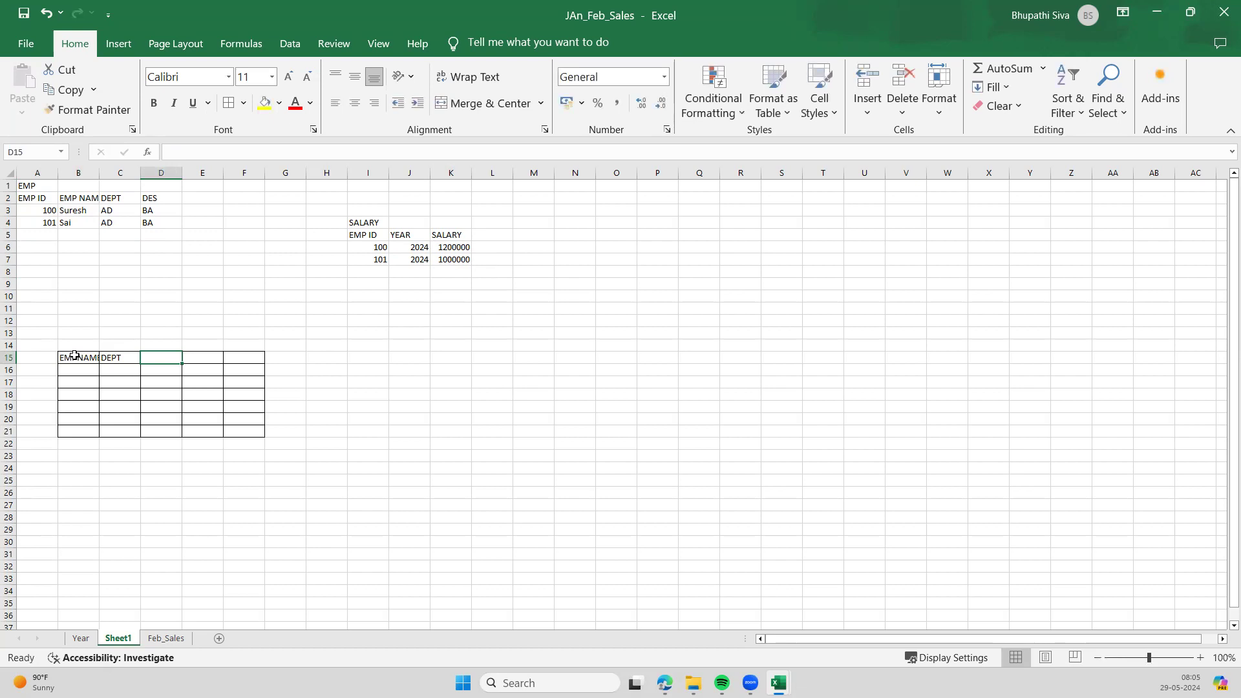
type("SALARY")
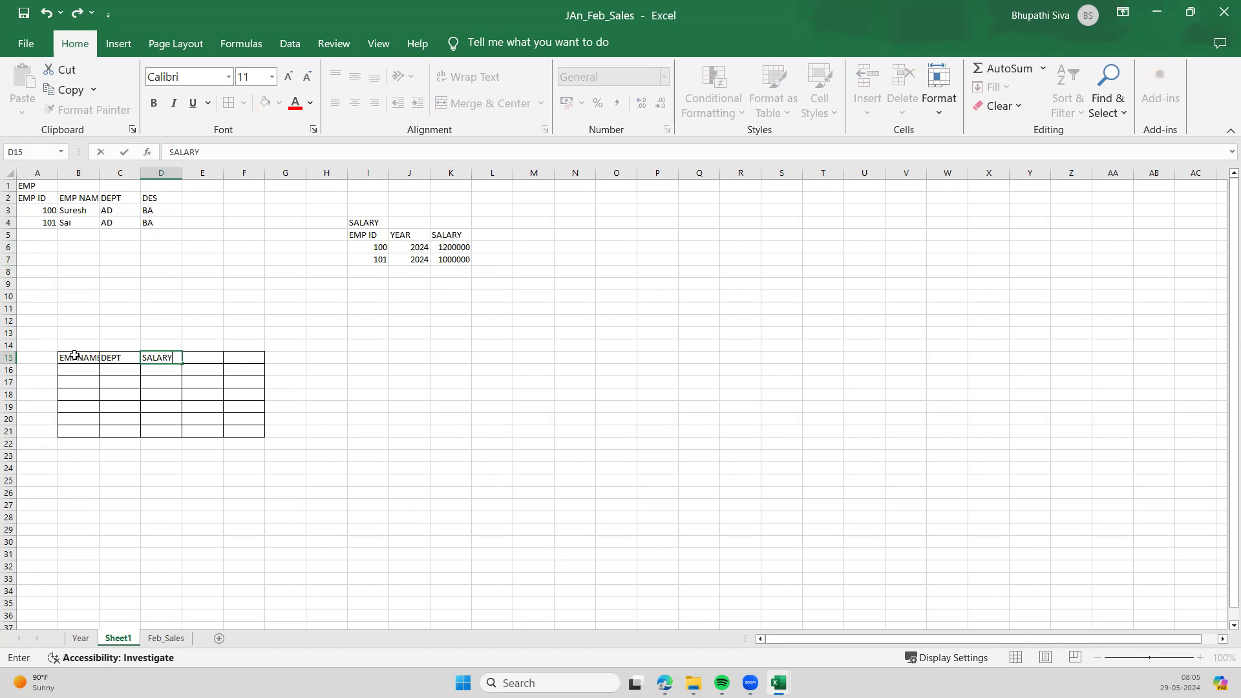
left_click(433, 346)
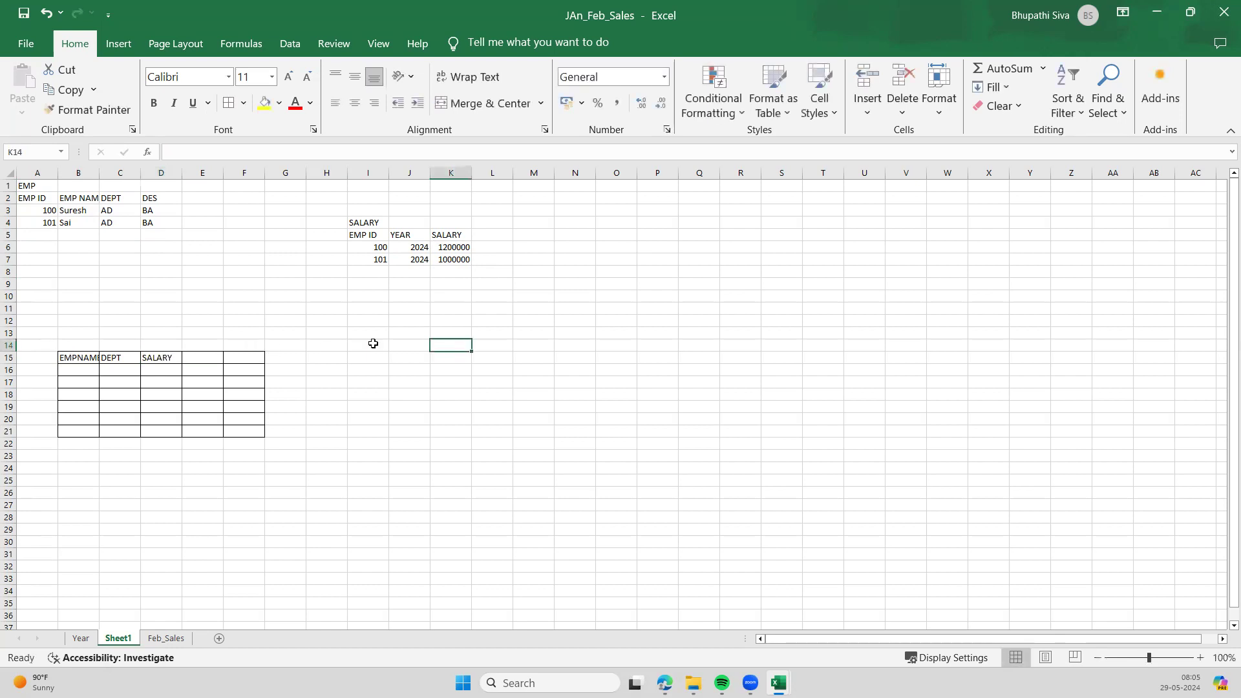
- Select the EMP table A1:D4 and then the SALARY table I4:K7 to review them
left_click_drag(32, 186, 159, 222)
left_click_drag(361, 223, 449, 261)
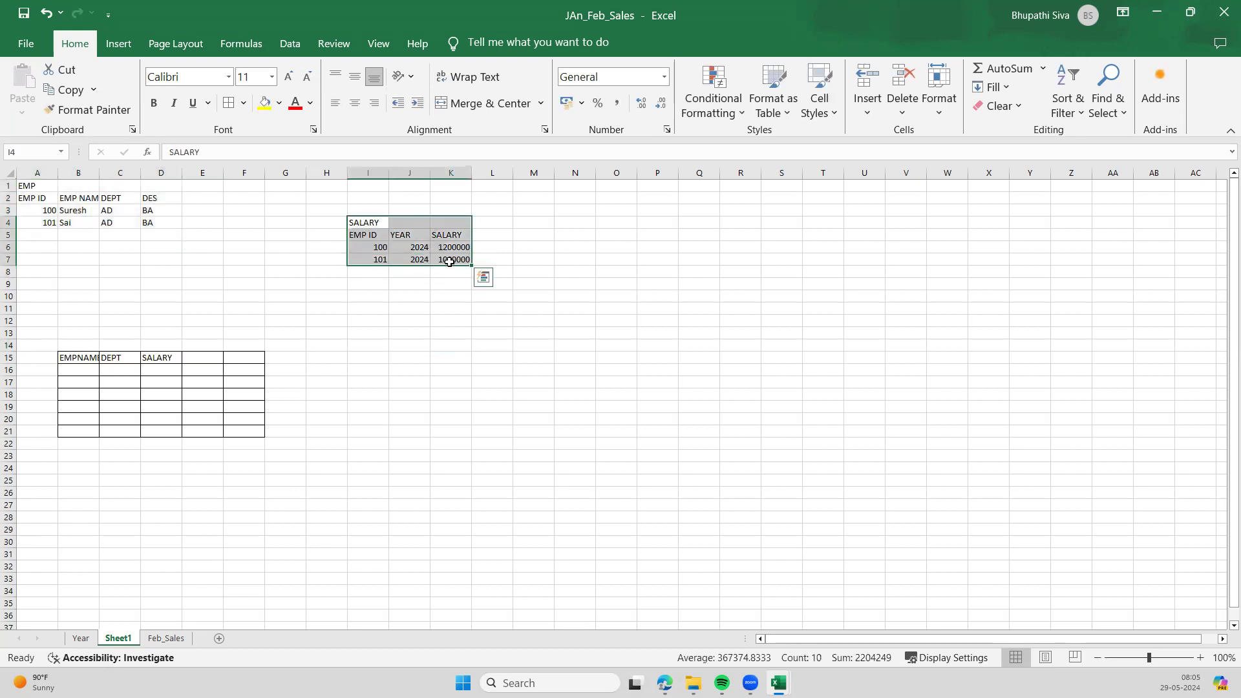
left_click(189, 245)
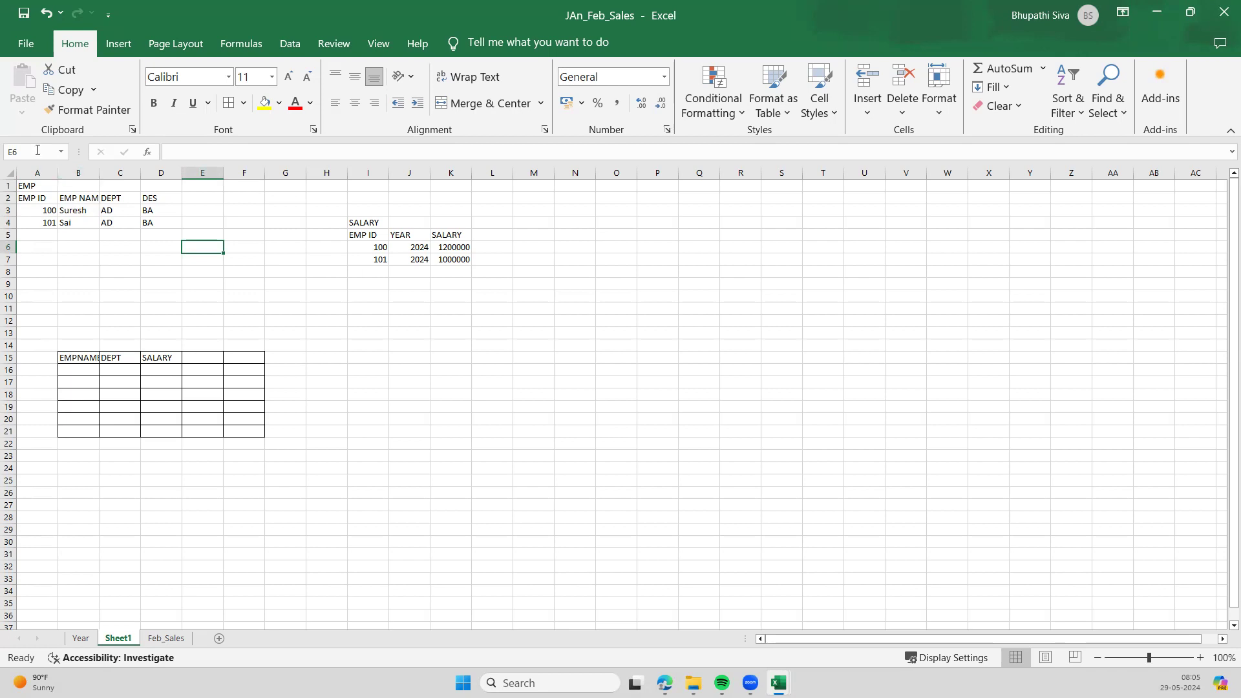
- Rename the EMP table's EMP ID header in A2 to EMP KEY
left_click(38, 198)
double_click(51, 198)
key("BackSpace")
key("BackSpace")
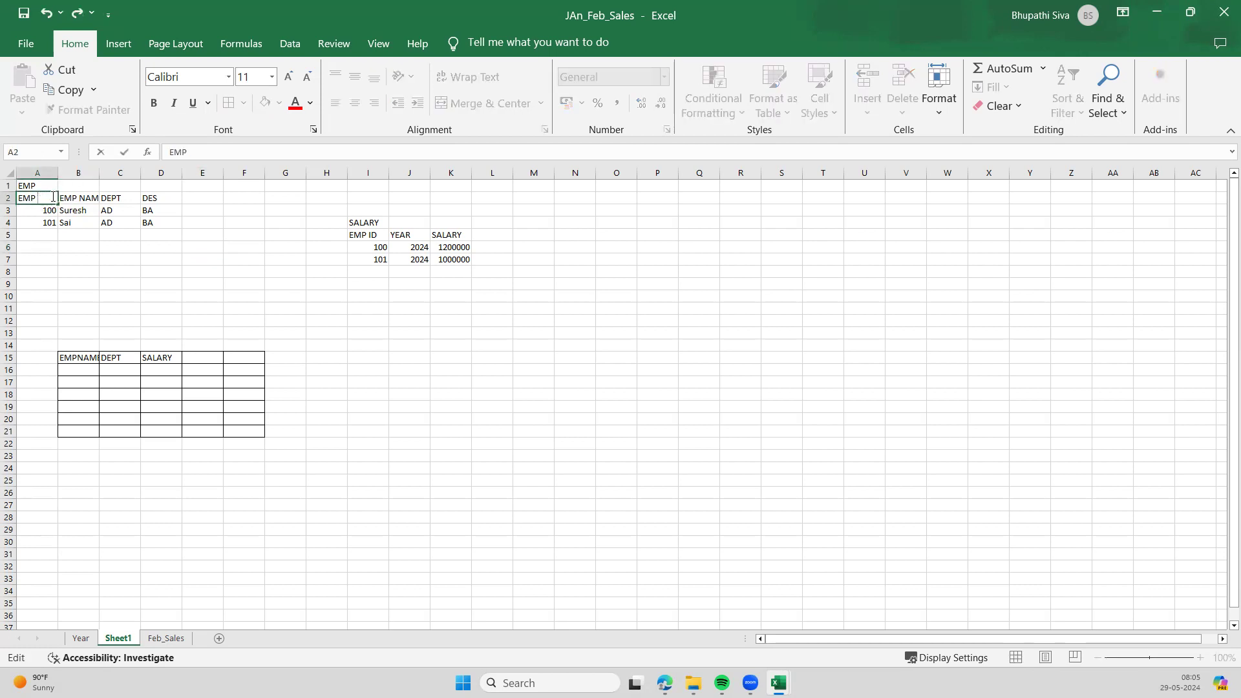
left_click(111, 297)
left_click_drag(32, 211, 42, 266)
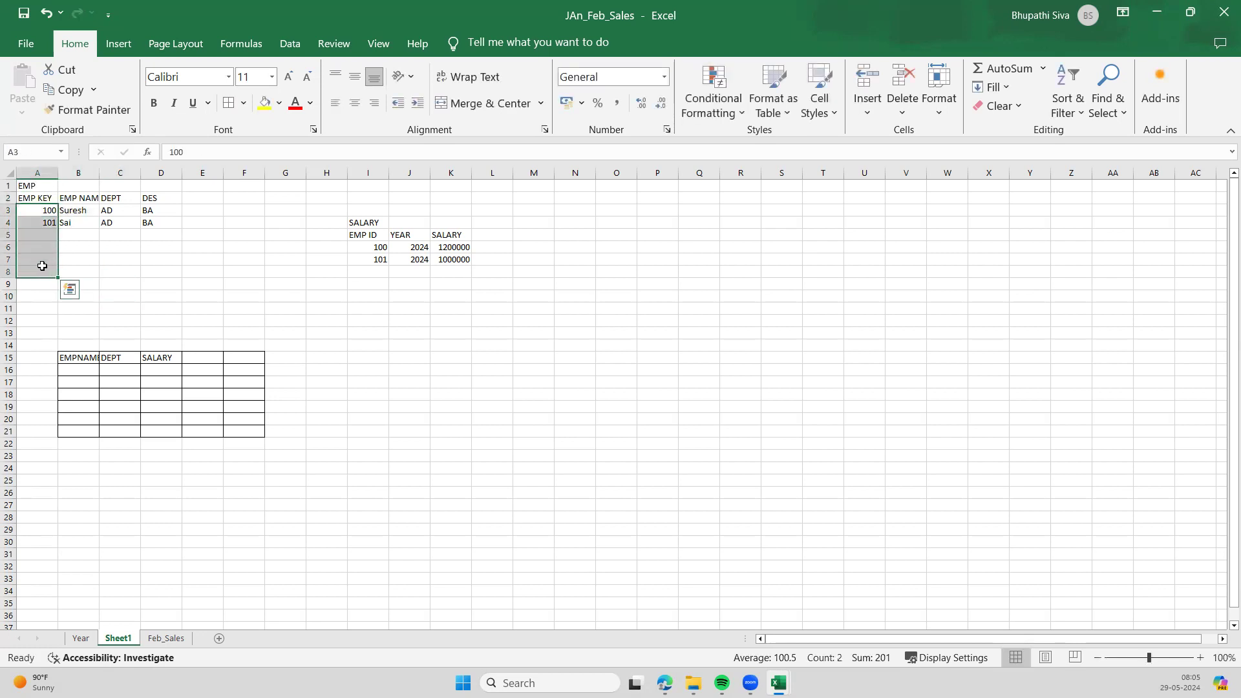
left_click(41, 198)
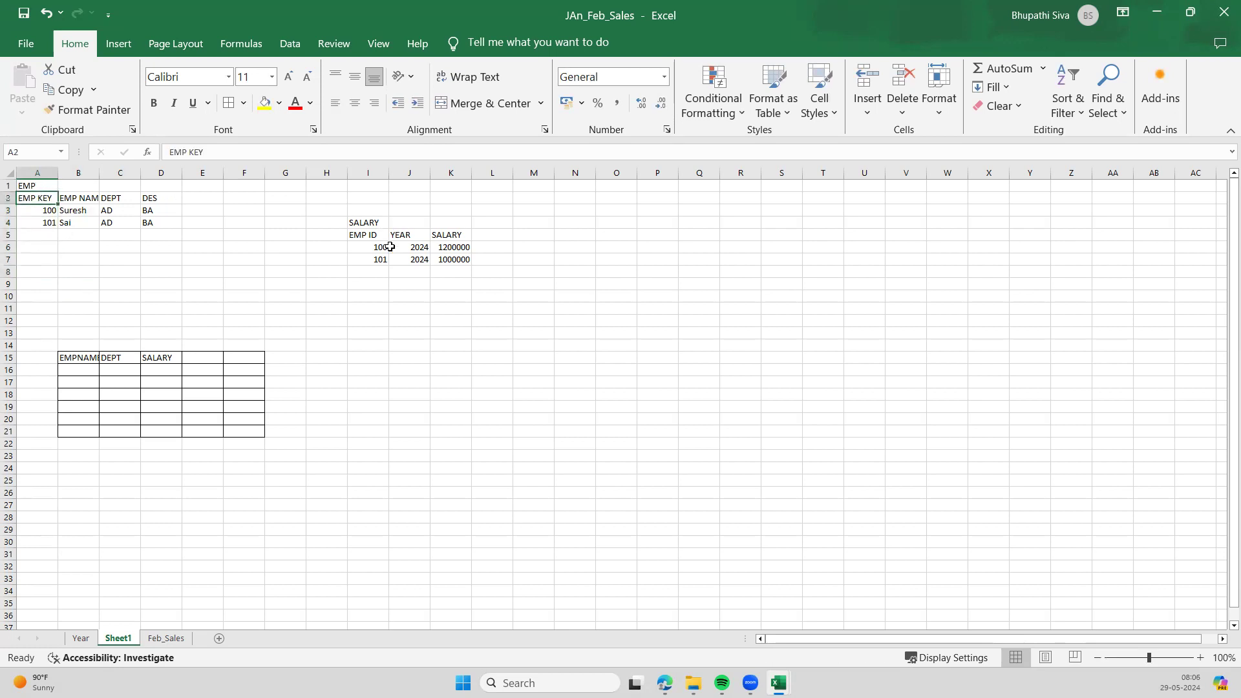
left_click(372, 237)
- Add employee keys 102 and 103 in A5:A6 of the EMP table
left_click_drag(27, 212, 38, 231)
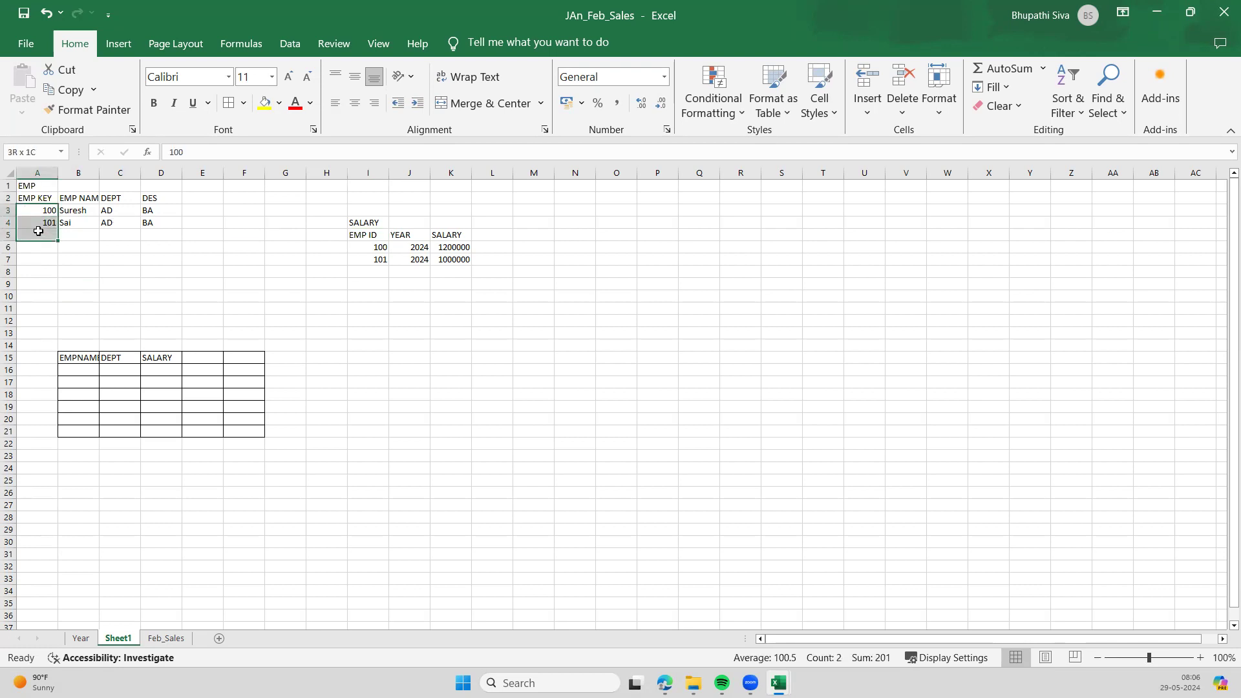
left_click(39, 234)
type("102")
key("Return")
type("10")
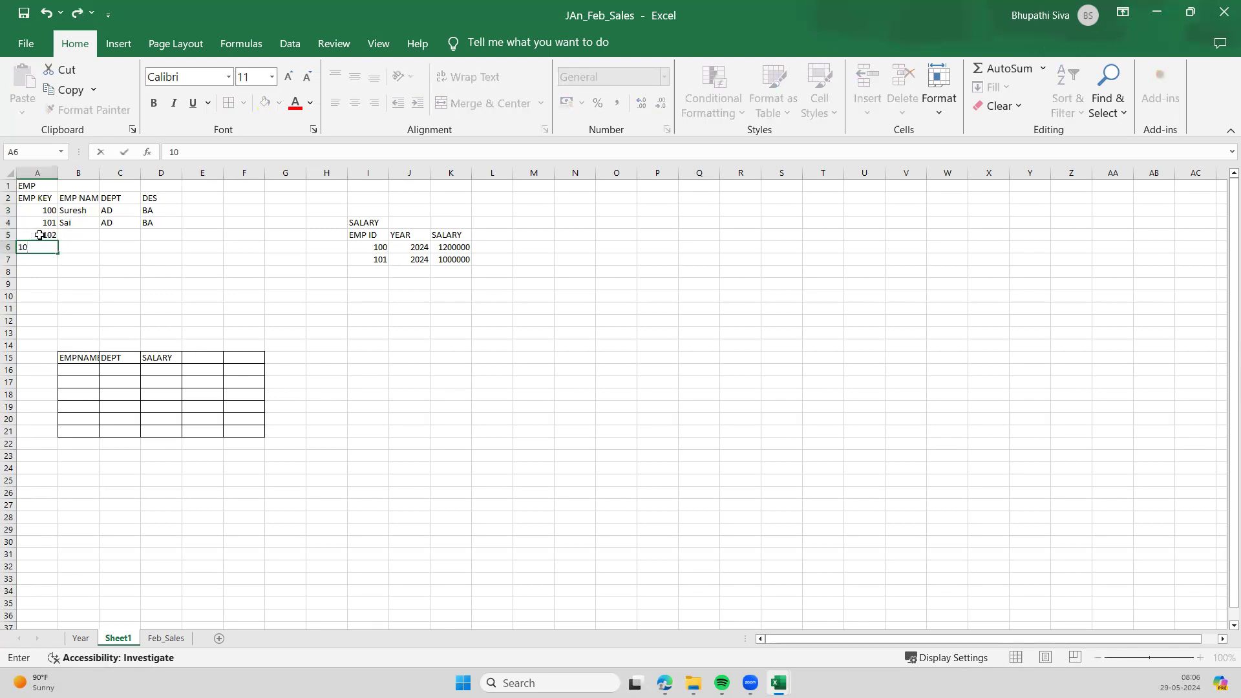
type("3")
left_click(360, 270)
- Add employee IDs 102 and 103 in I8:I9 of the SALARY table
type("102")
key("Return")
type("103")
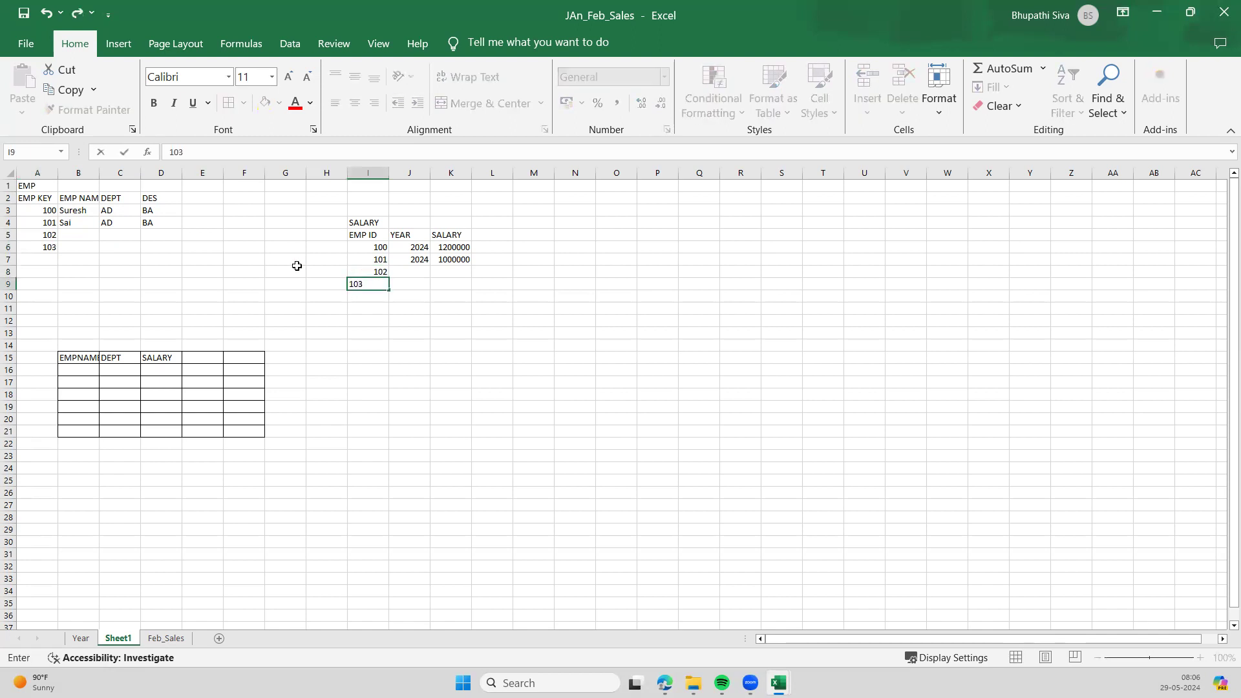
left_click(296, 268)
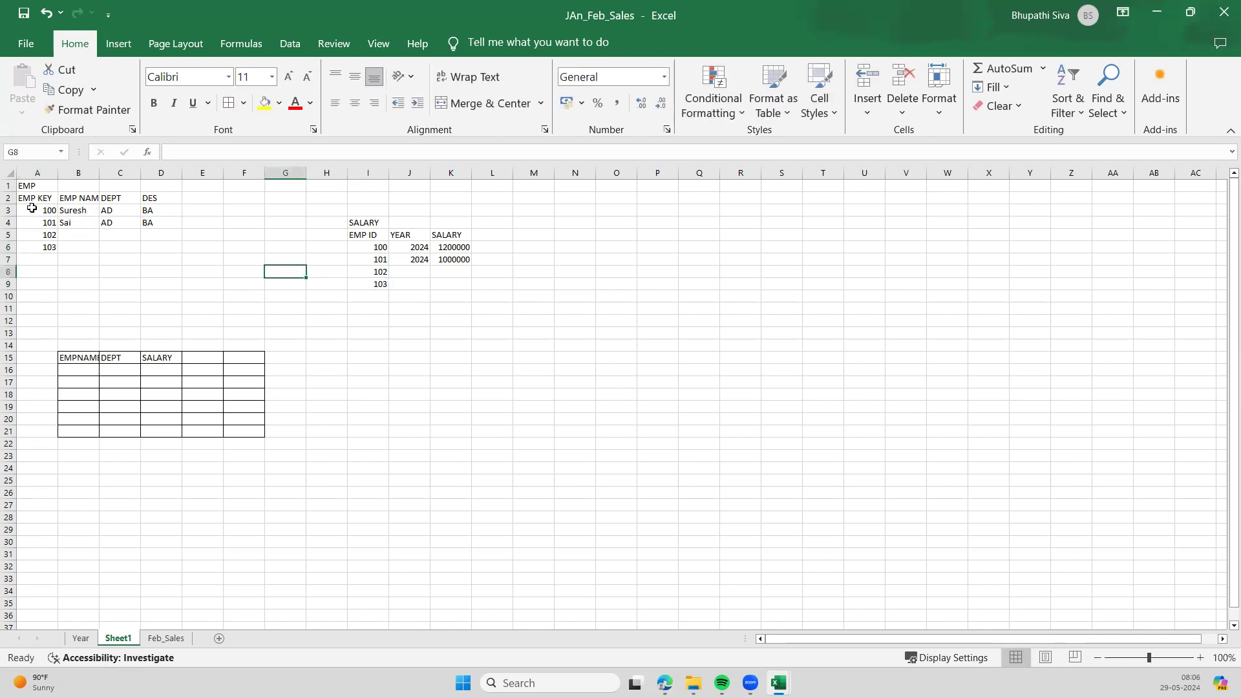
left_click_drag(29, 199, 49, 250)
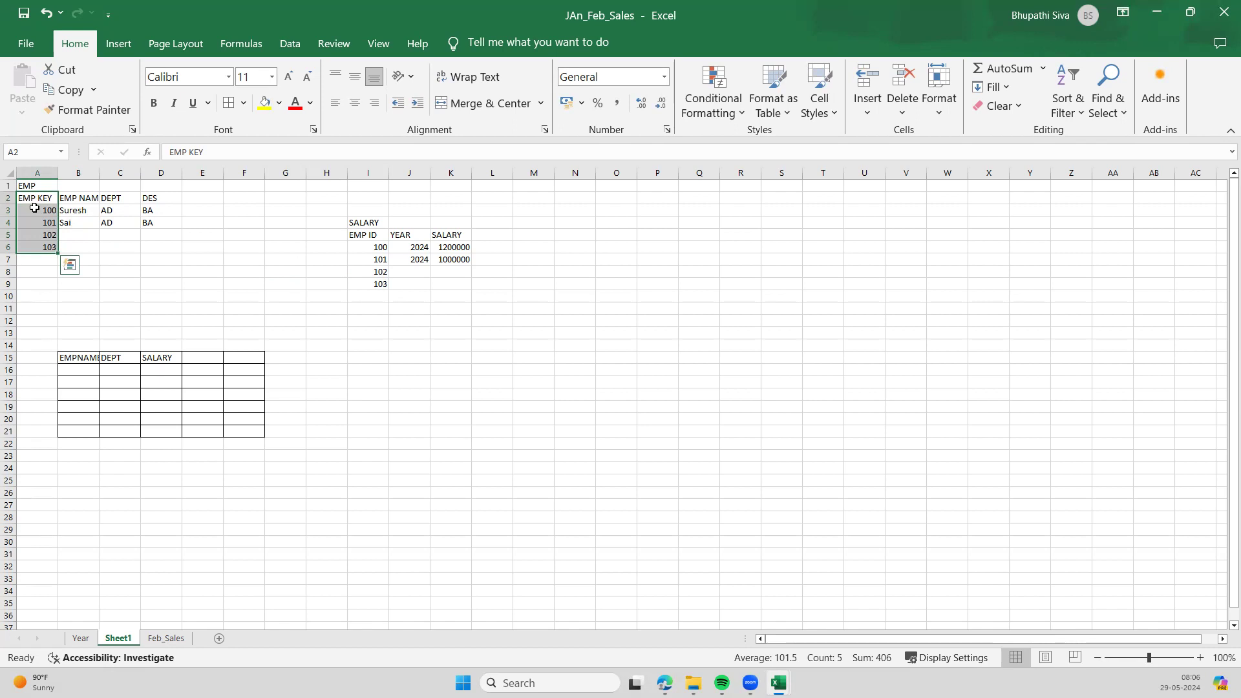
- Enter names for employees 102 and 103 in B5:B6 and beside their IDs in J8:J9
left_click(75, 237)
type("Siva")
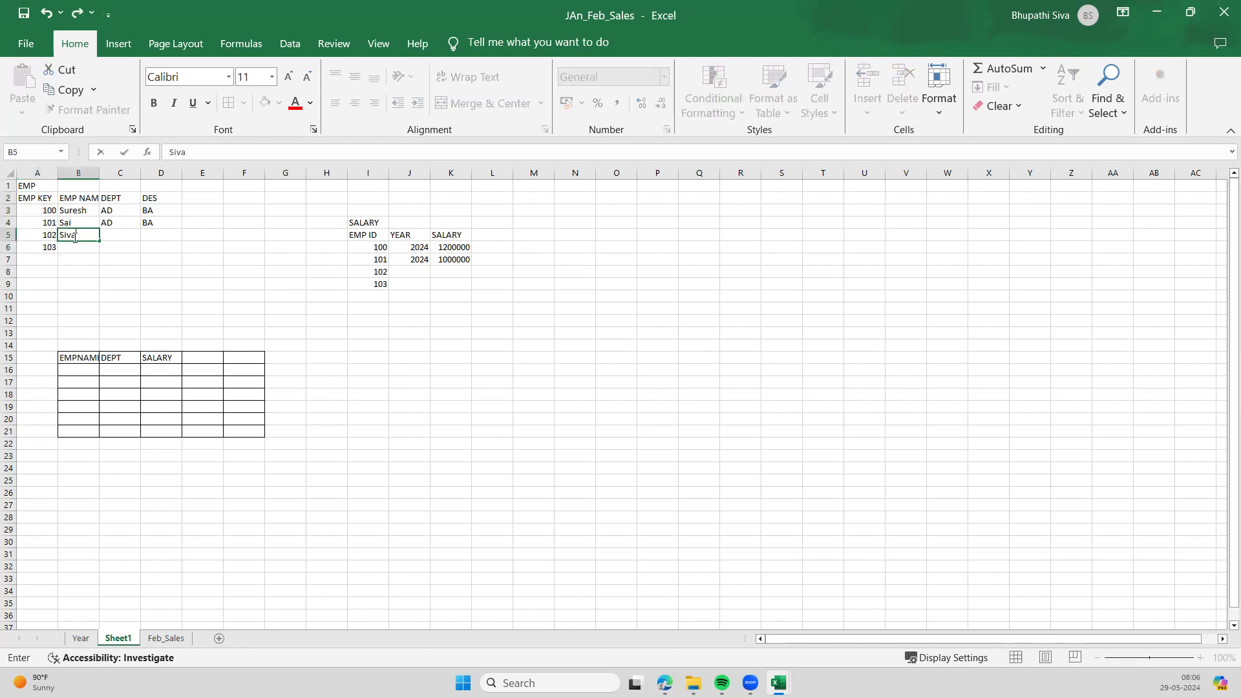
key("Return")
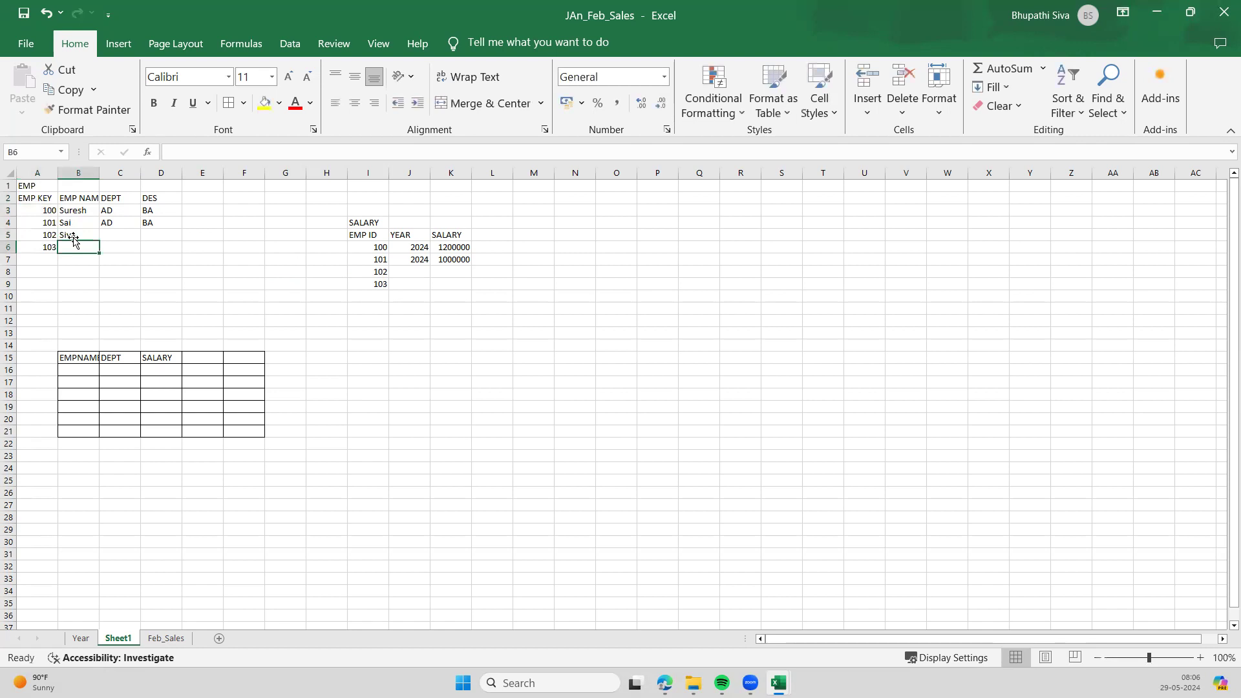
type("Somu")
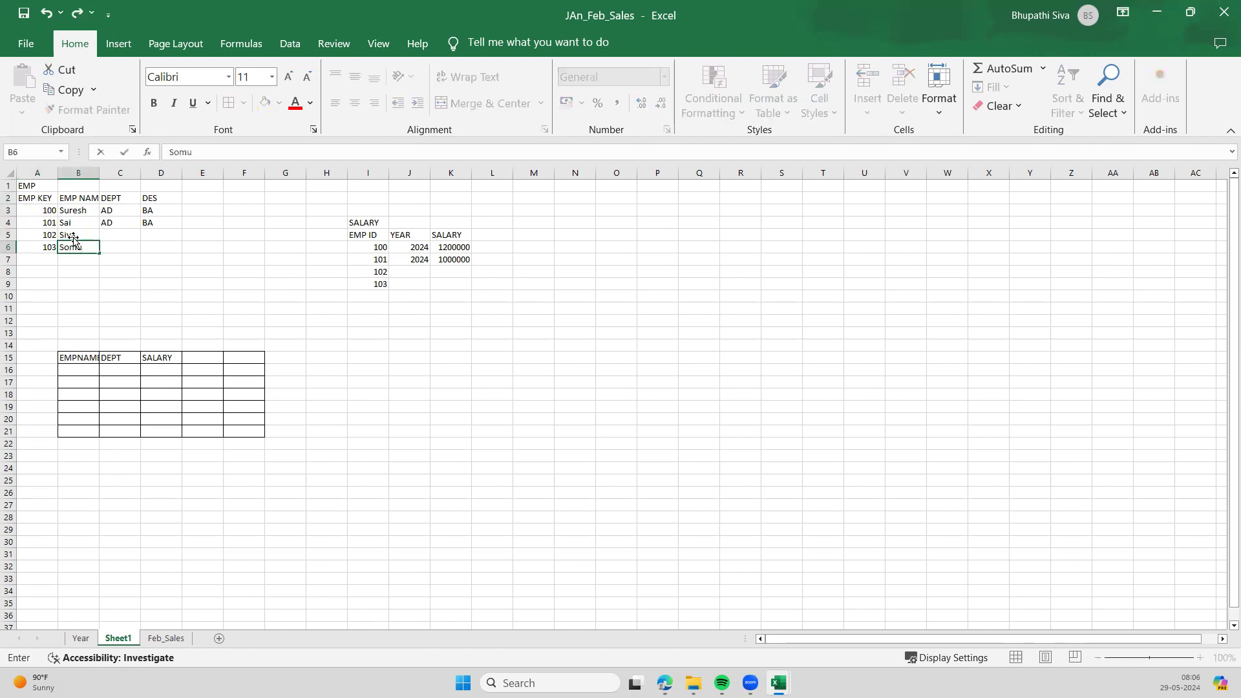
left_click(73, 240)
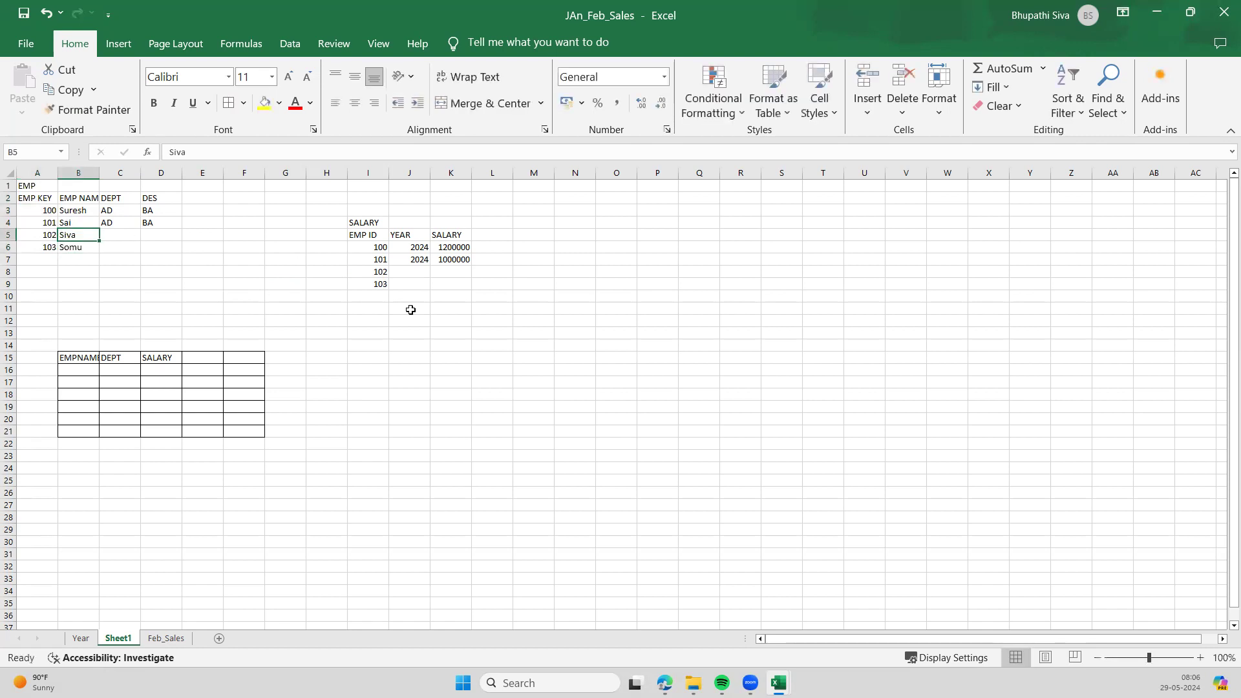
left_click(410, 272)
type("Siva")
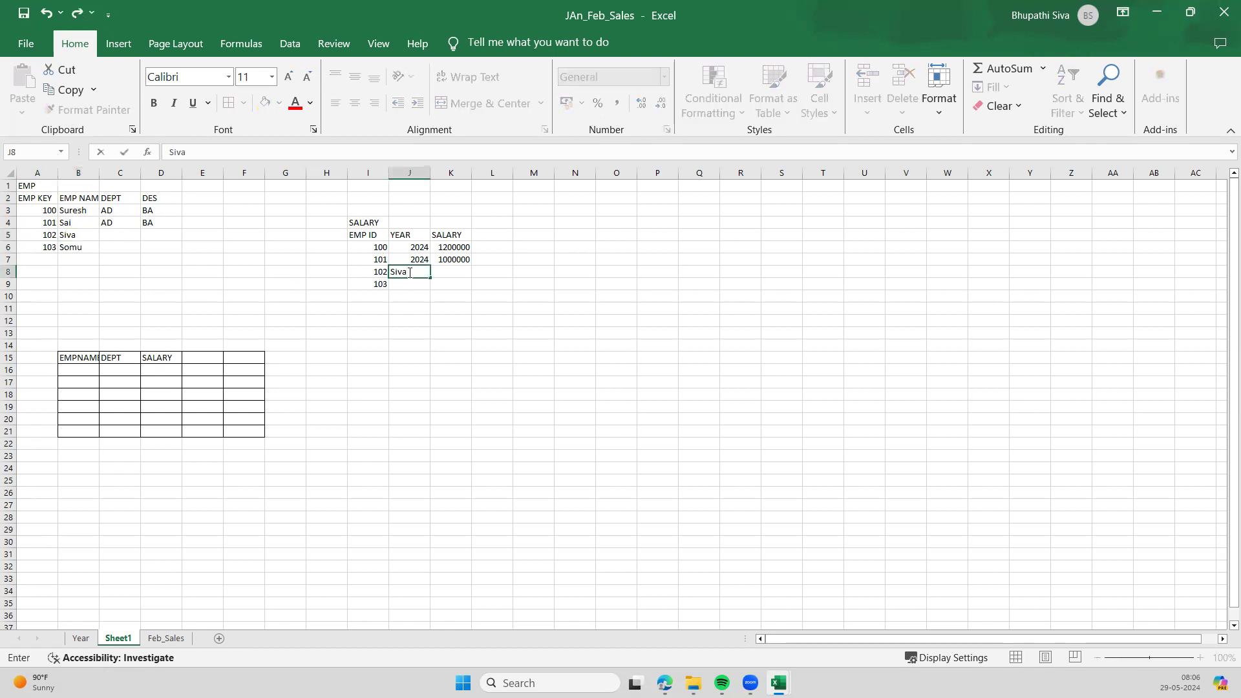
key("Return")
type("Som")
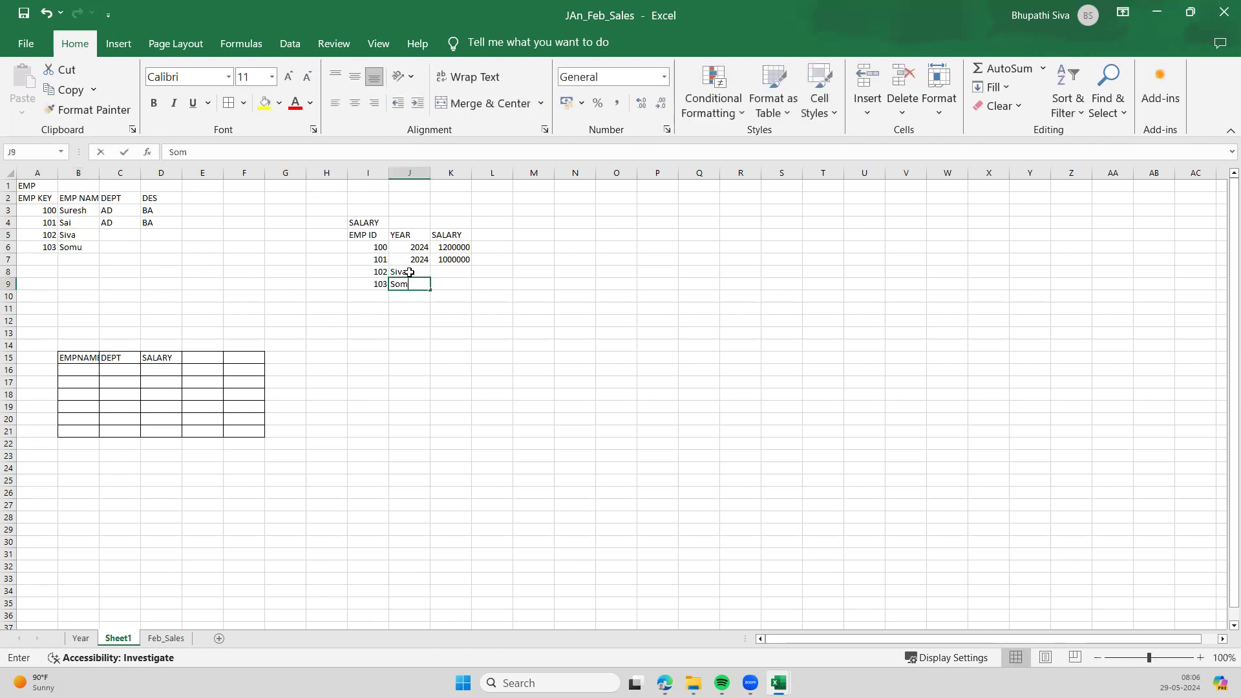
key("Up")
- Enter salaries 10 and 20 for employees 102 and 103 in K8:K9
key("Right")
key("Right")
key("Left")
type("1-")
key("Return")
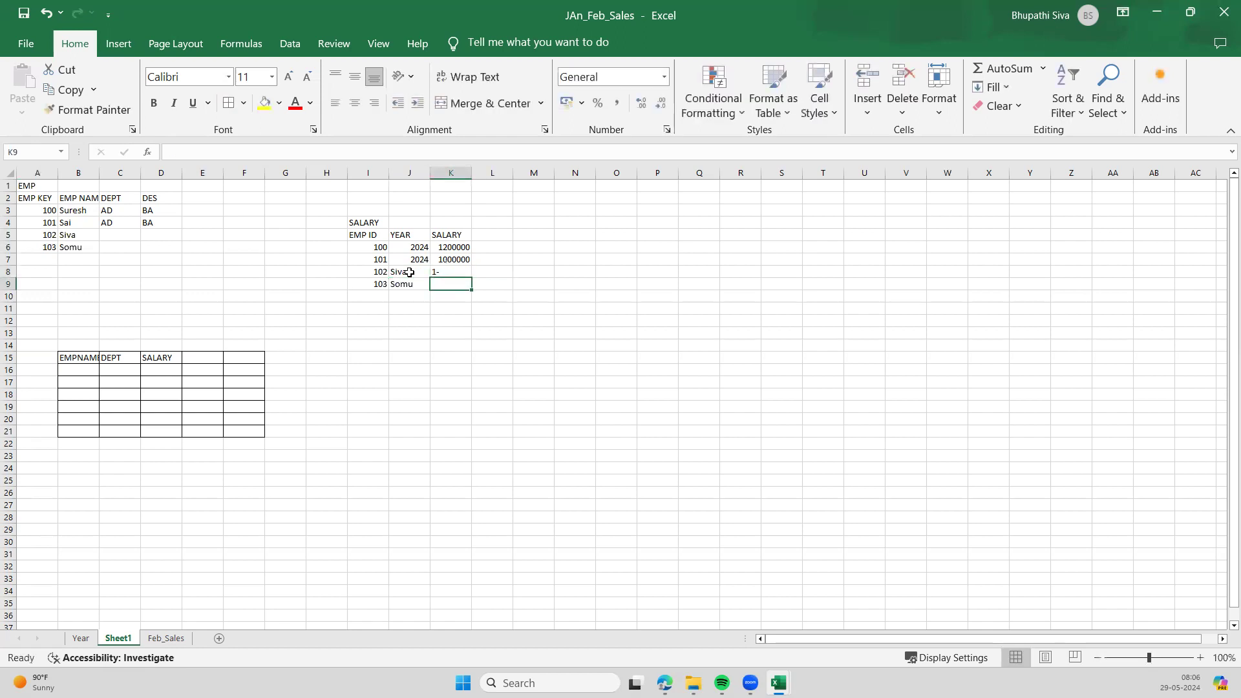
key("Escape")
key("Up")
key("Up")
key("Down")
key("BackSpace")
key("Return")
type("20")
left_click(243, 273)
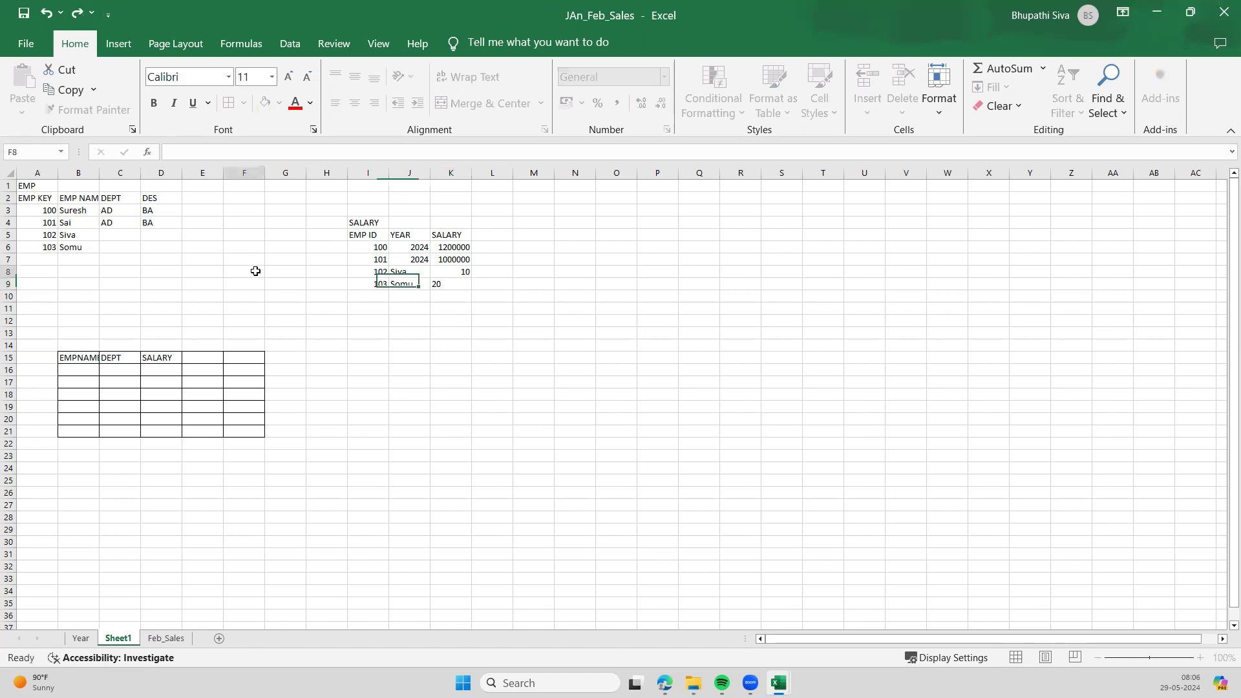
- Select the EMP table, its EMP KEY column A2:A6, and the SALARY ID column I5:I9
left_click_drag(29, 198, 161, 244)
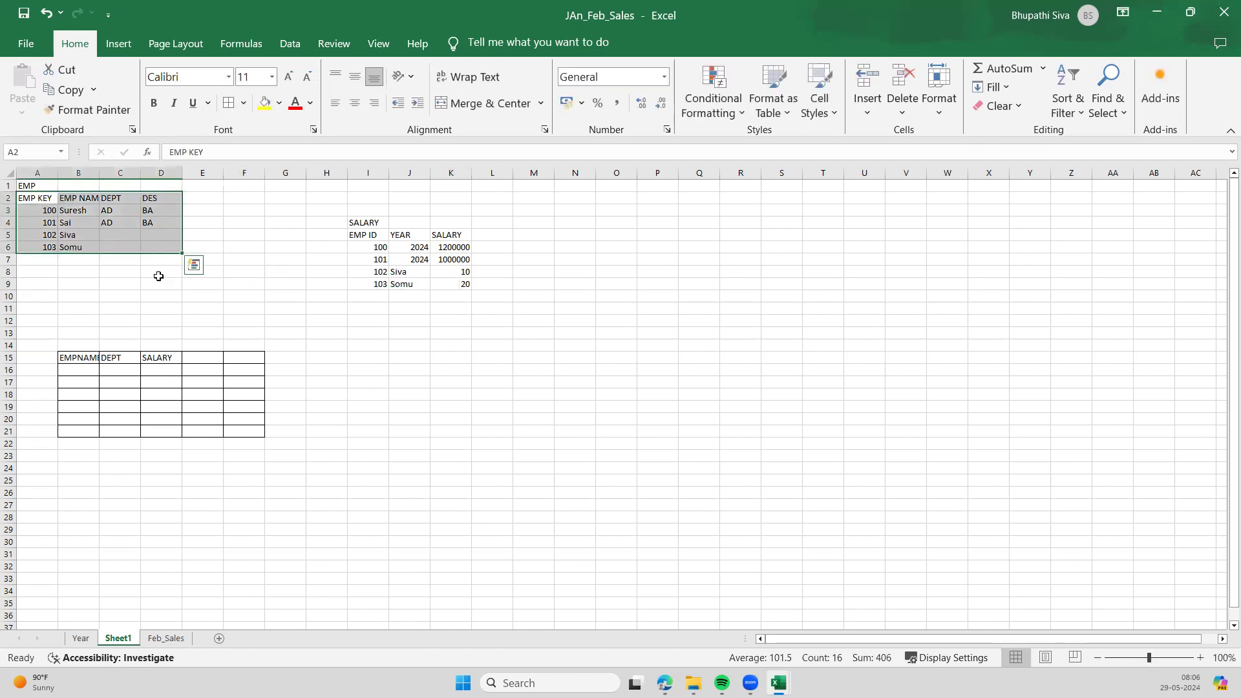
left_click(122, 258)
left_click_drag(29, 199, 48, 248)
left_click_drag(362, 234, 374, 282)
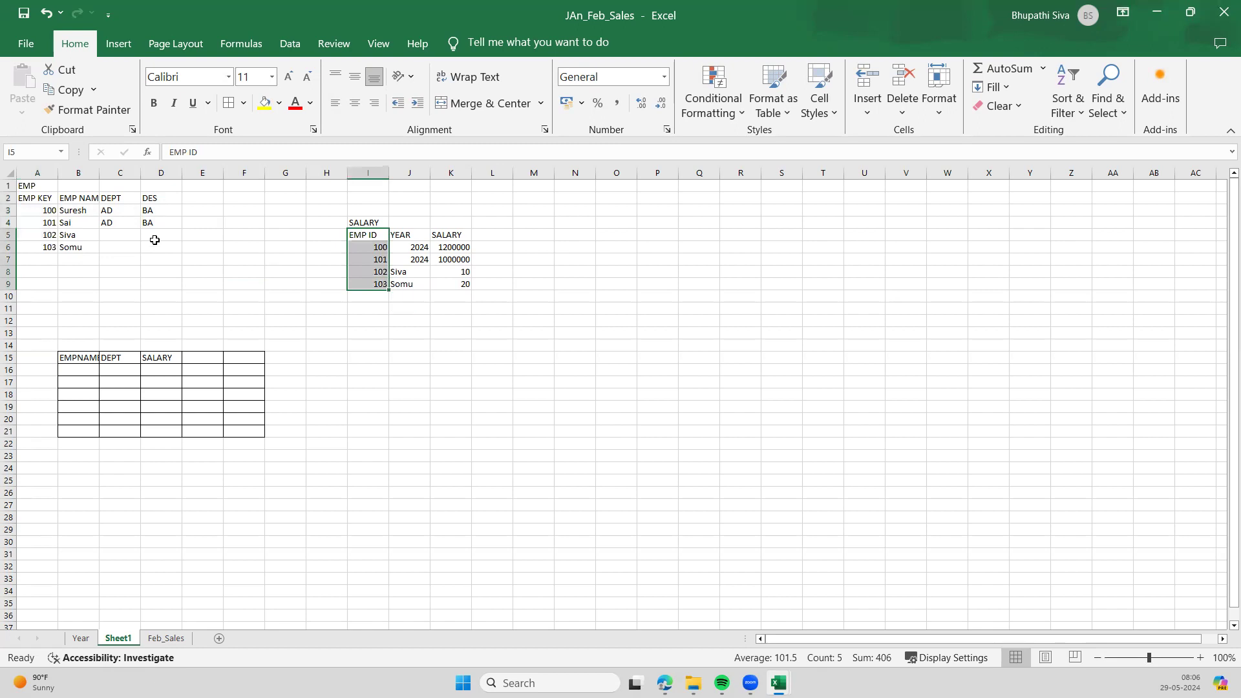